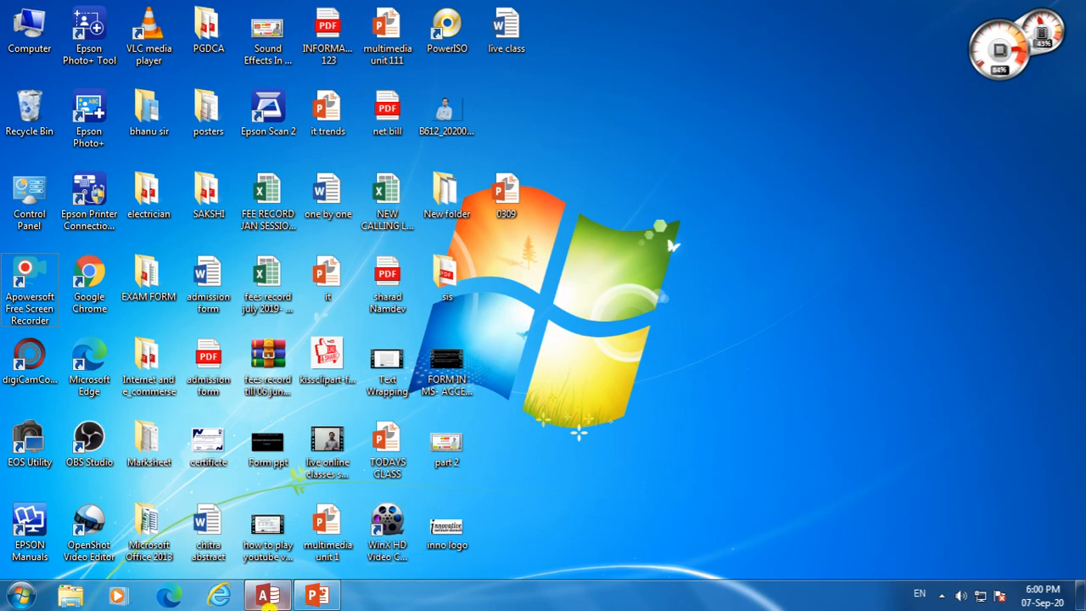
Switch to Microsoft Access and open the Student Record table in Datasheet View
left_click(268, 597)
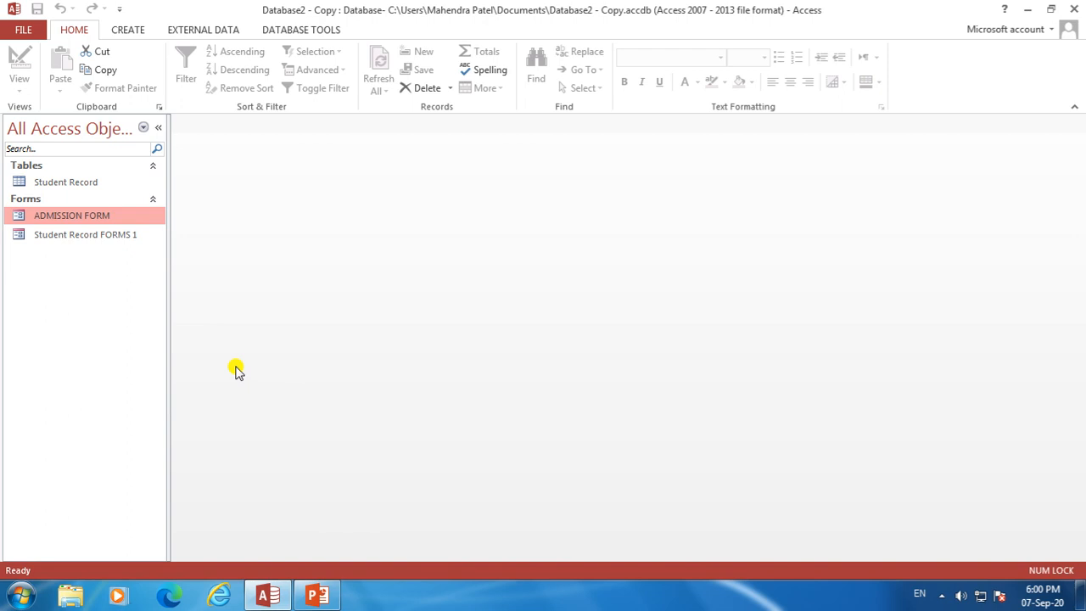
double_click(76, 184)
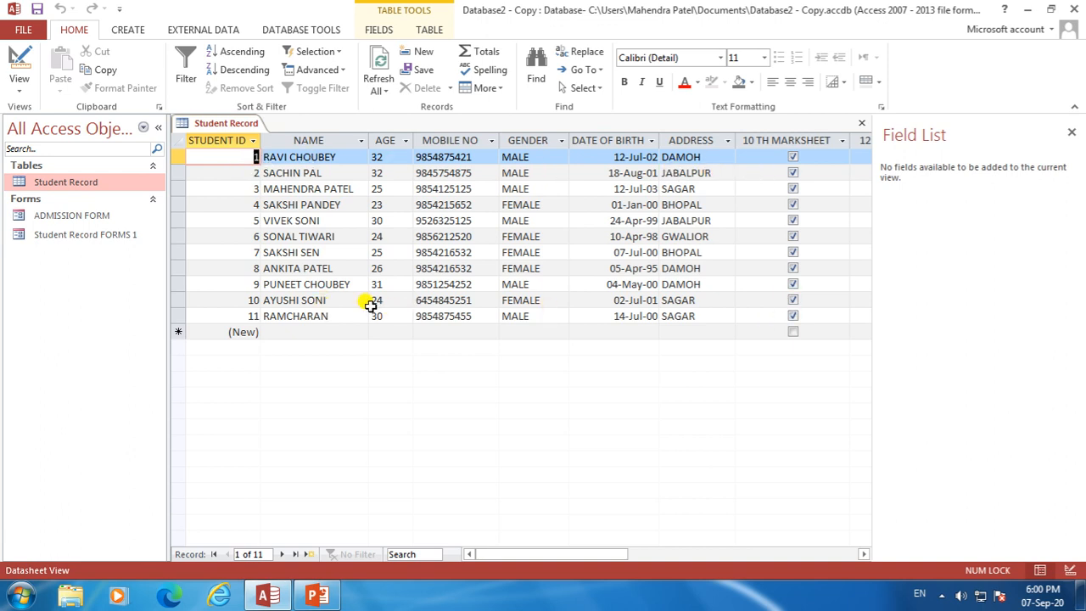
left_click(230, 315)
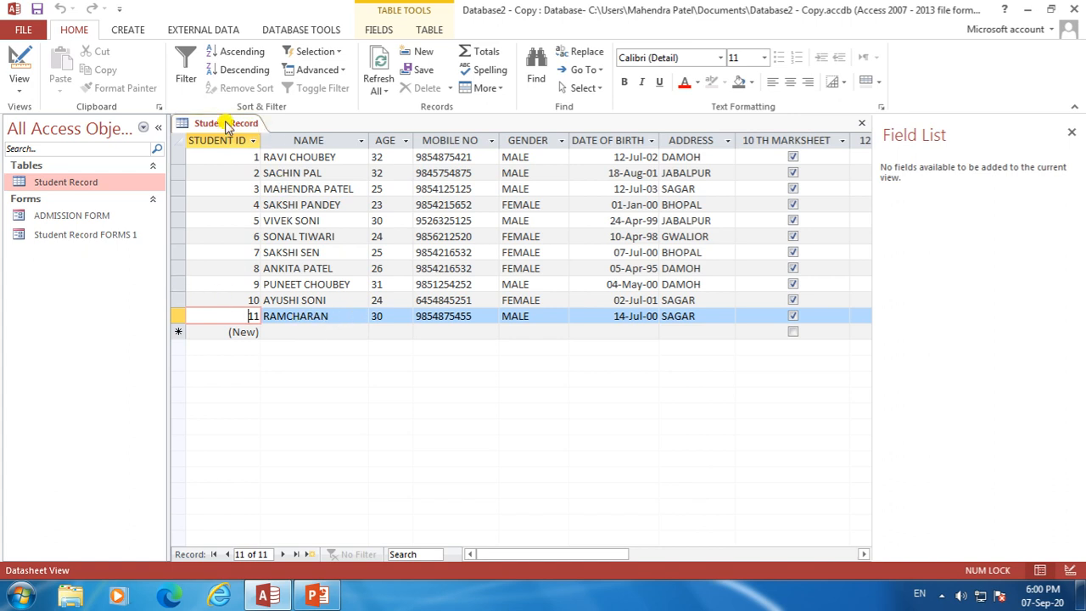
Open the ADMISSION FORM and compare its fields with the columns of the Student Record table, including the marksheet columns
double_click(99, 218)
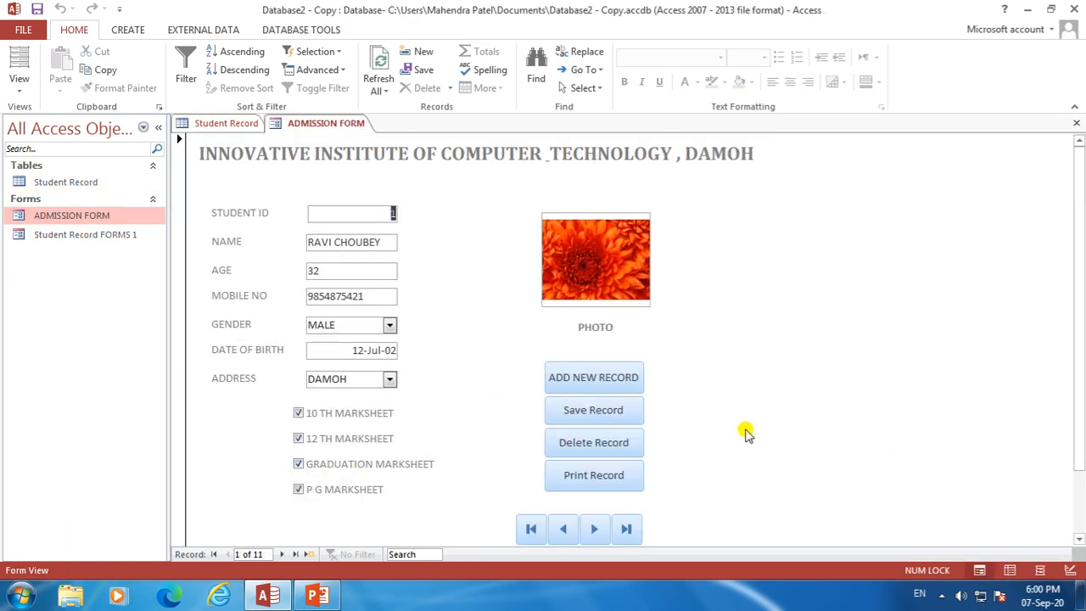
mouse_move(1076, 308)
left_mouse_down()
mouse_move(1080, 356)
mouse_move(1080, 308)
mouse_move(1080, 319)
left_mouse_up()
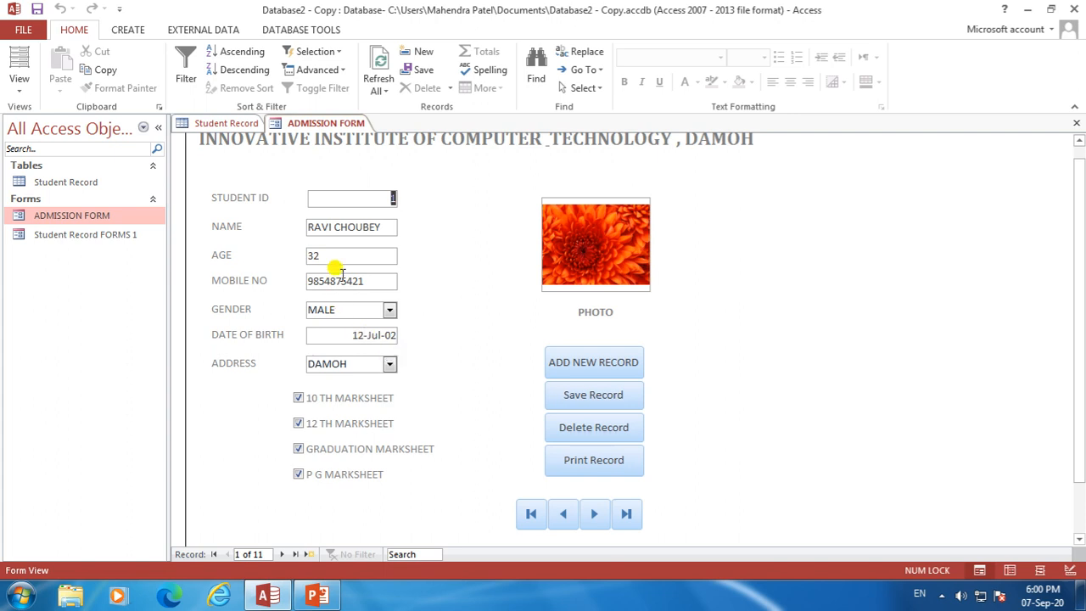
left_click(218, 124)
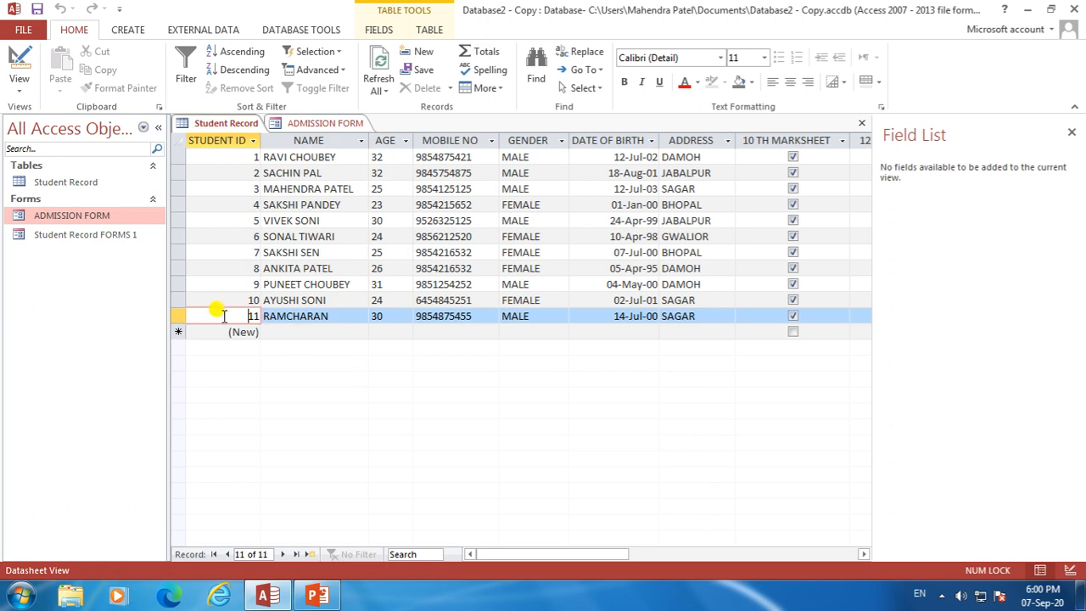
left_click_drag(214, 315, 314, 318)
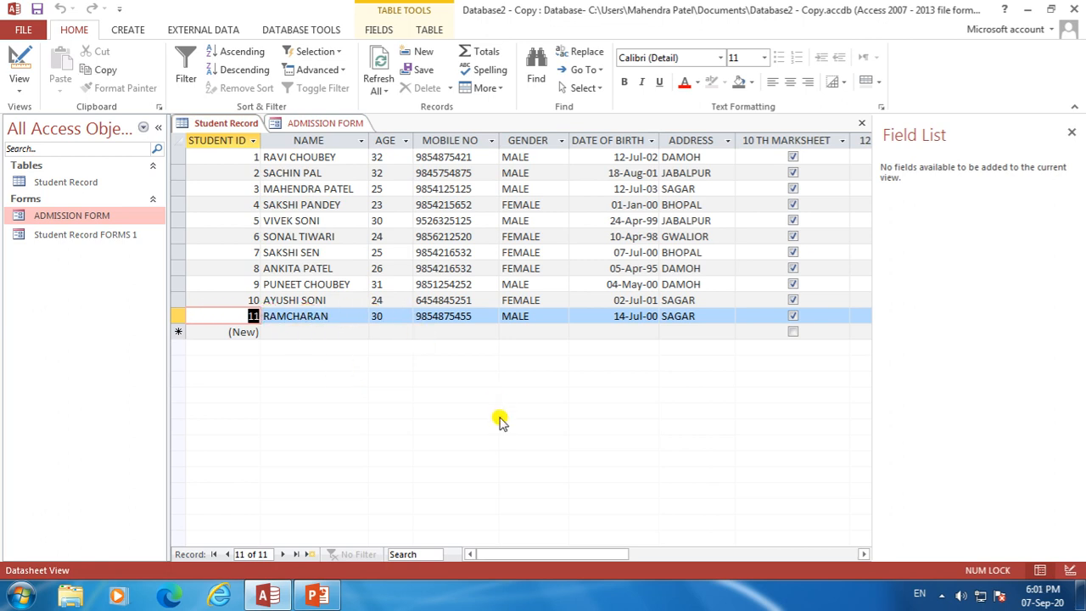
left_click_drag(497, 553, 632, 552)
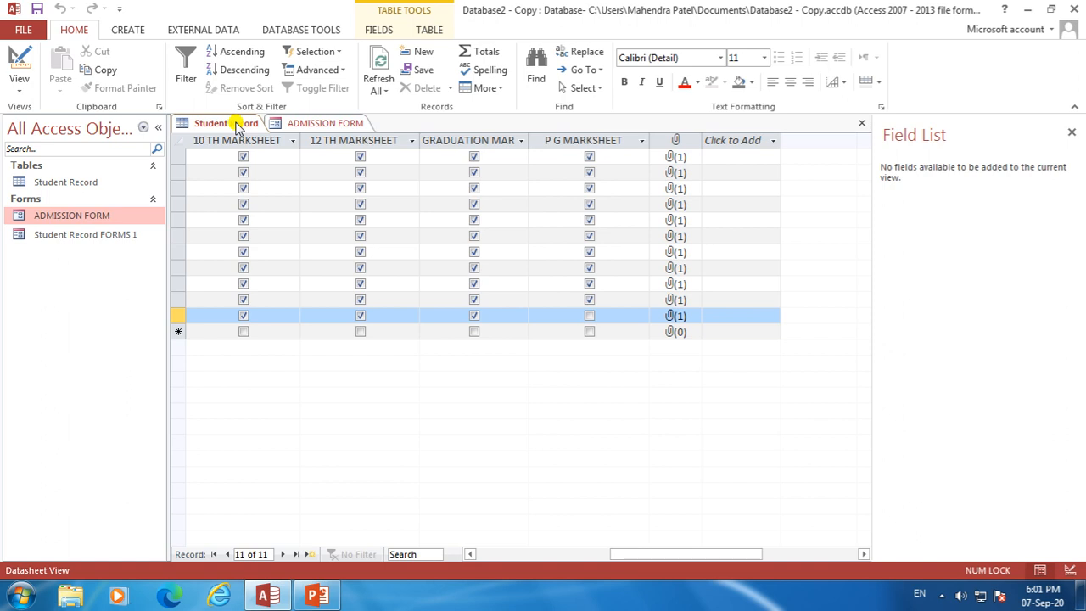
left_click(293, 125)
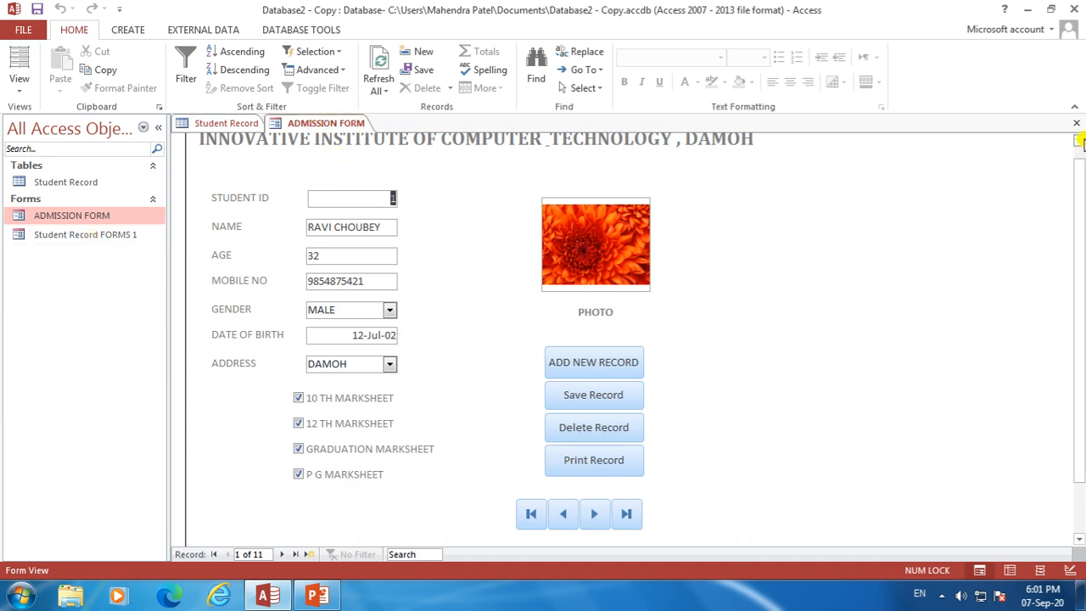
Close the ADMISSION FORM and delete both forms, ADMISSION FORM and Student Record FORMS 1, from the database
left_click(1079, 125)
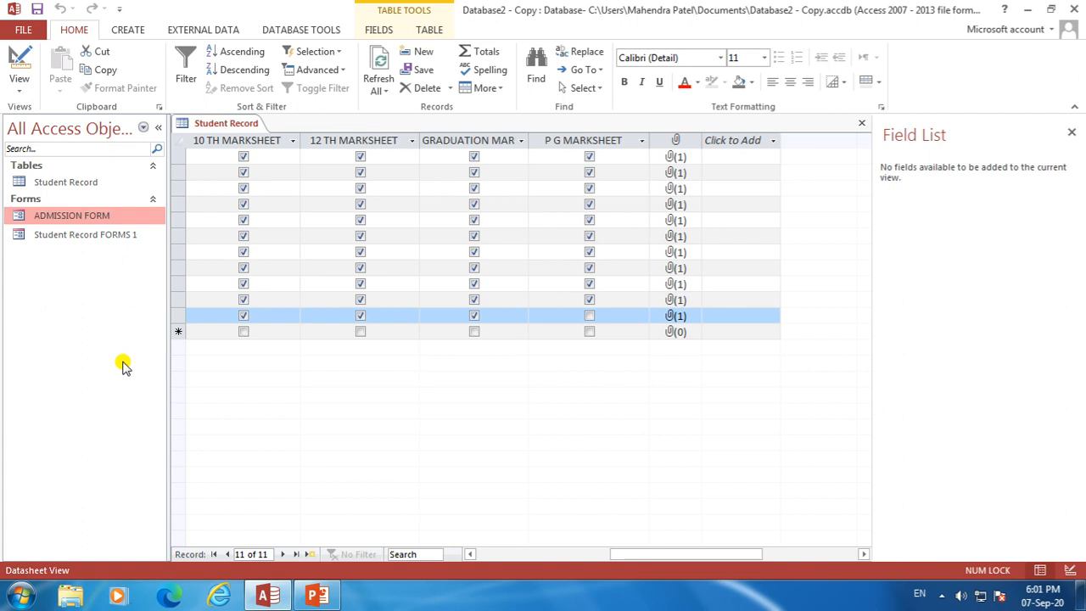
key("Down")
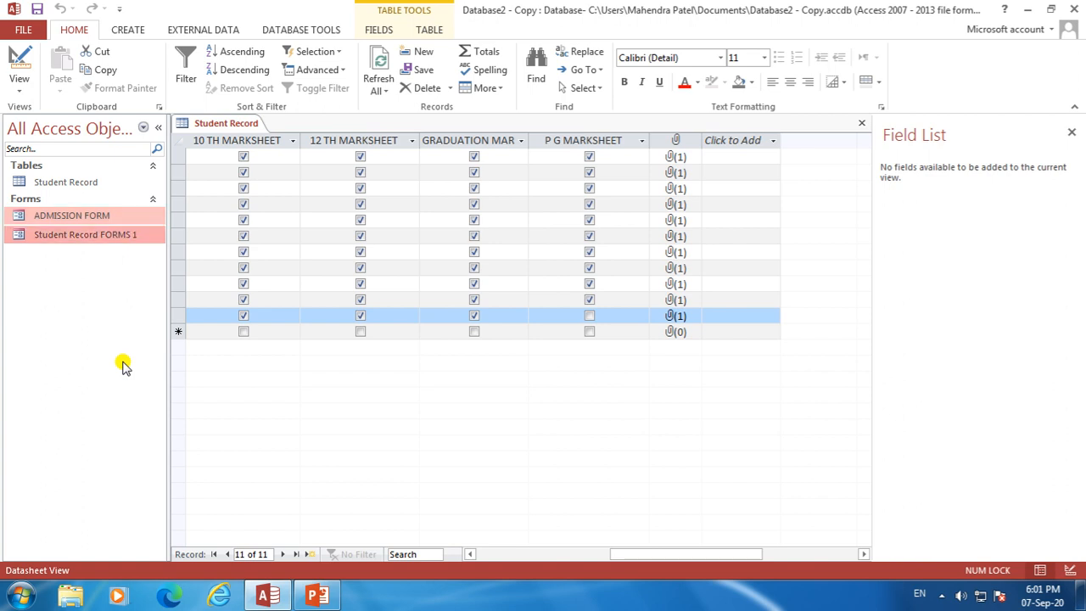
key("Delete")
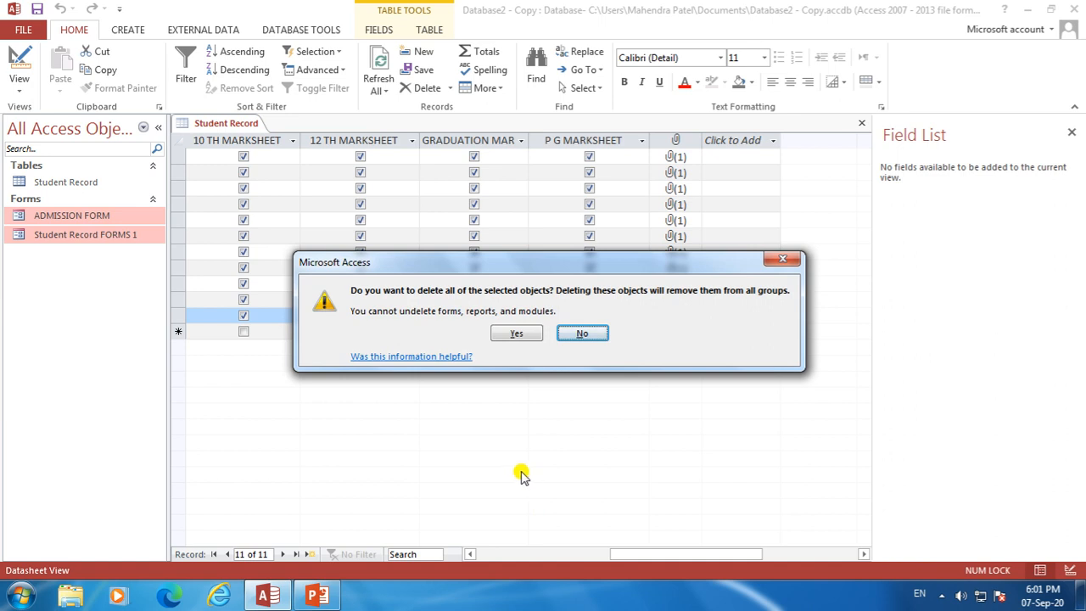
left_click(519, 334)
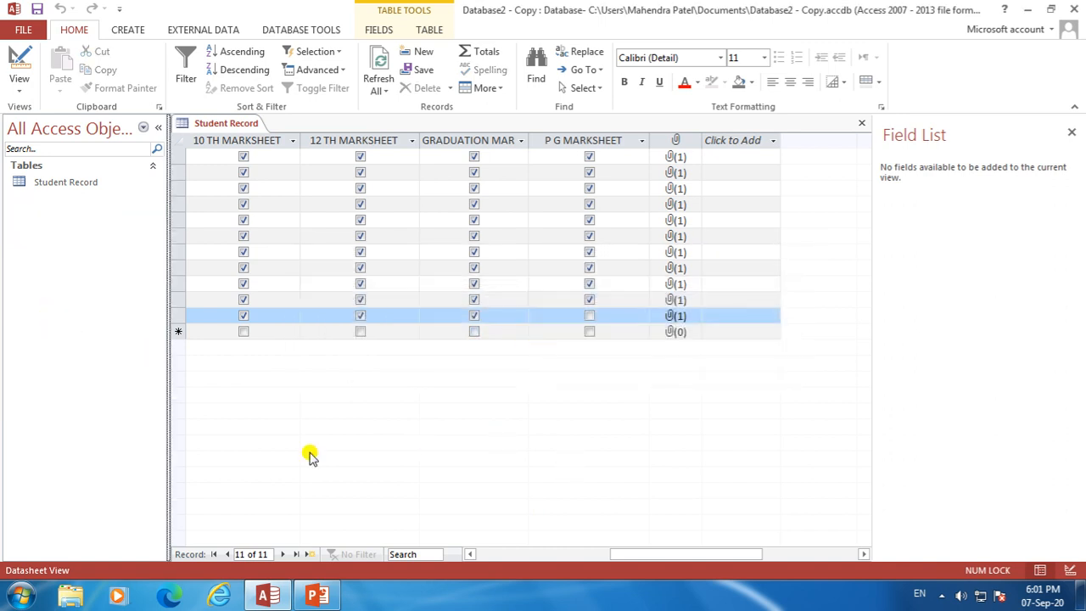
Look over the Student Record columns and switch the table to Design View
left_click_drag(637, 555, 503, 560)
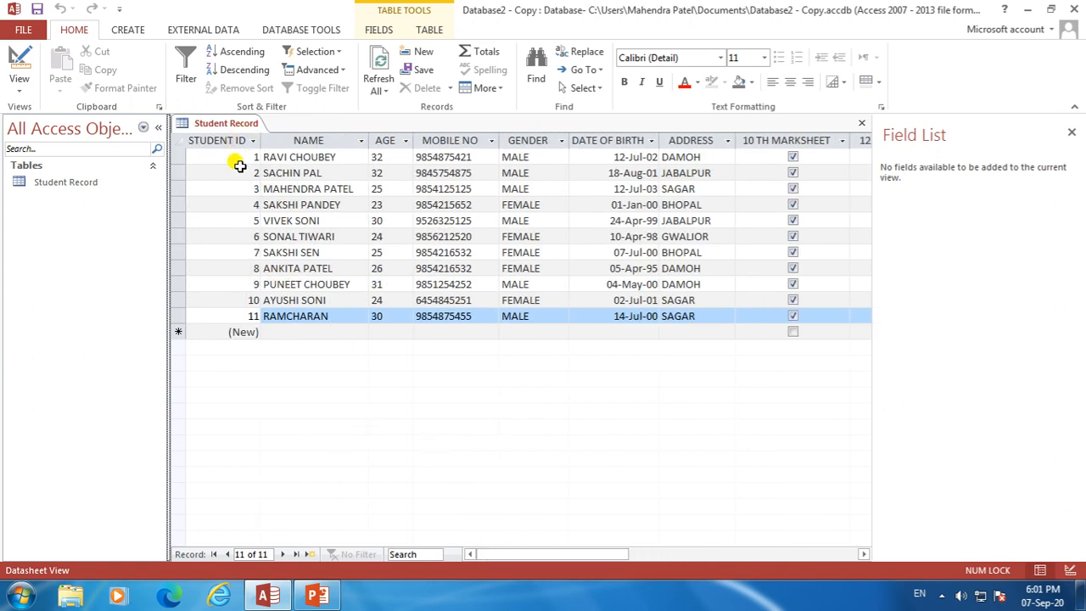
left_click_drag(590, 553, 560, 568)
left_click_drag(476, 559, 448, 554)
right_click(215, 123)
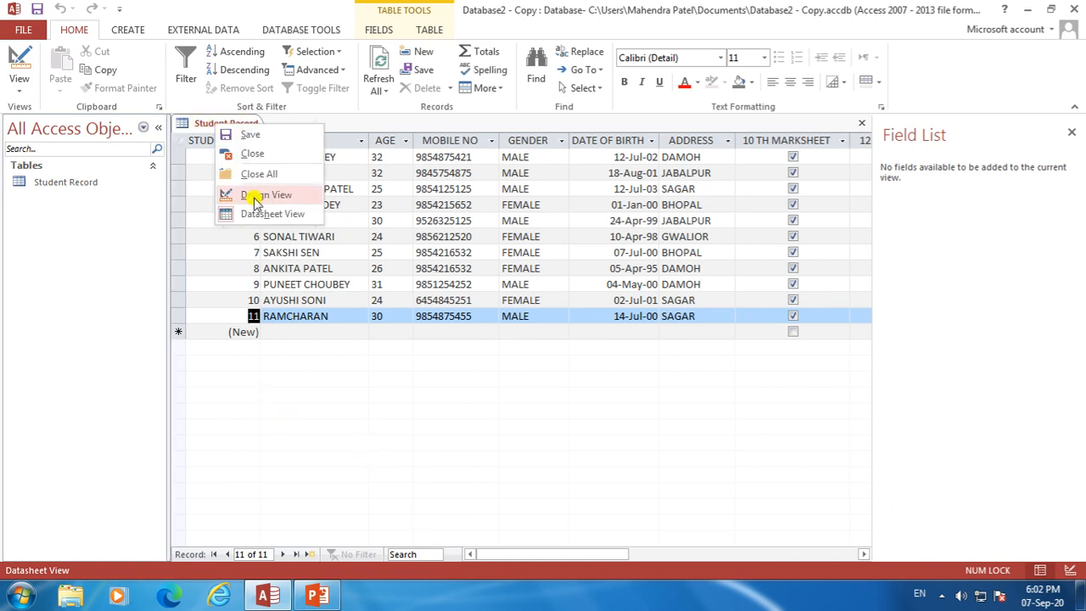
left_click(247, 192)
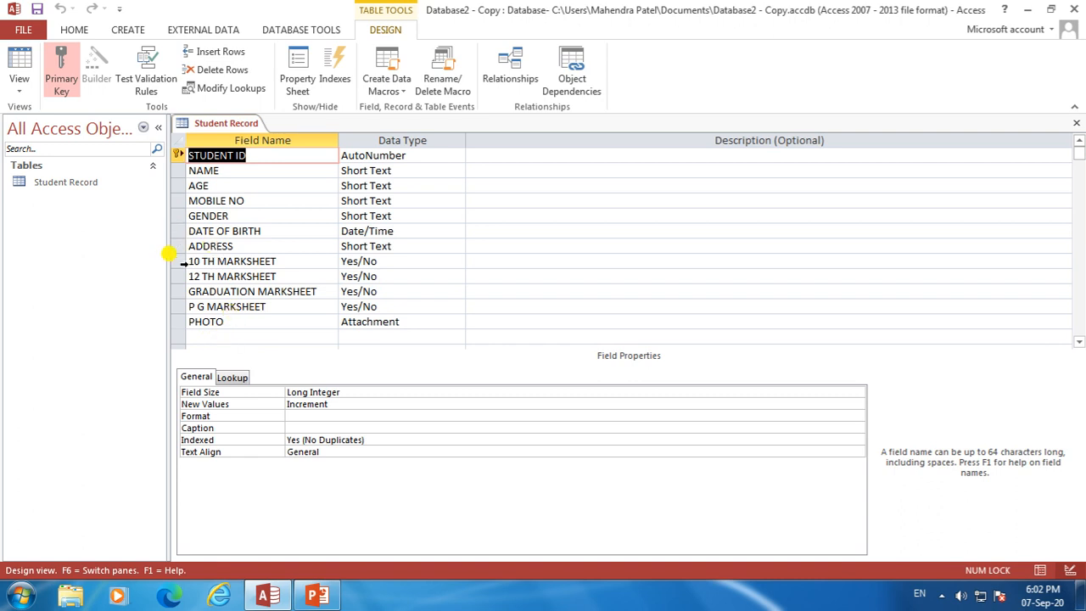
Delete the 10 TH, 12 TH, GRADUATION and P G MARKSHEET fields from the Student Record table
left_click(178, 262)
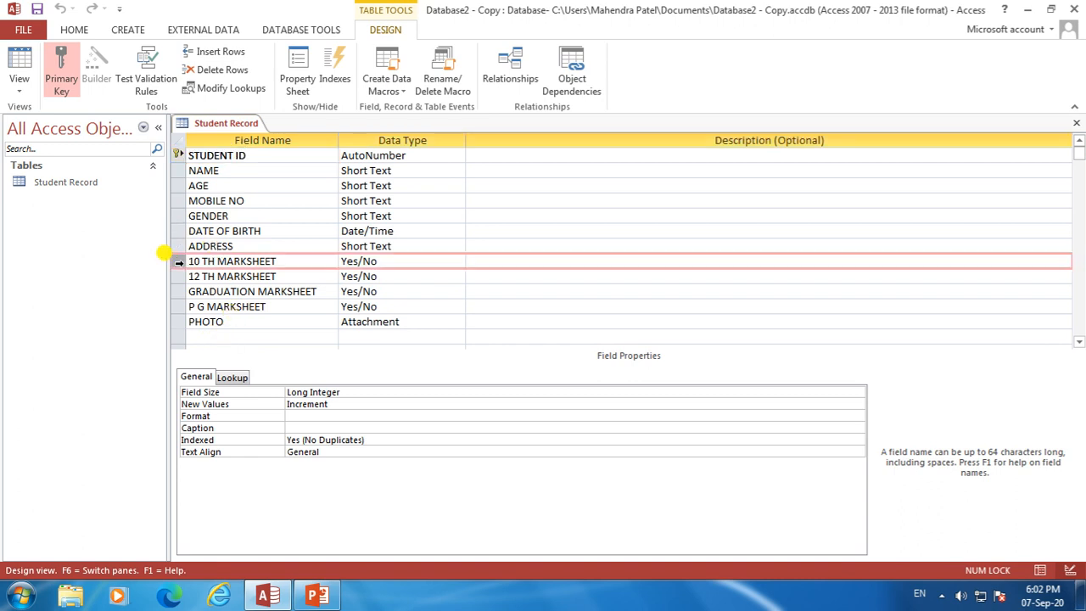
key("shift+Down")
key("shift+Down")
key("shift+Down")
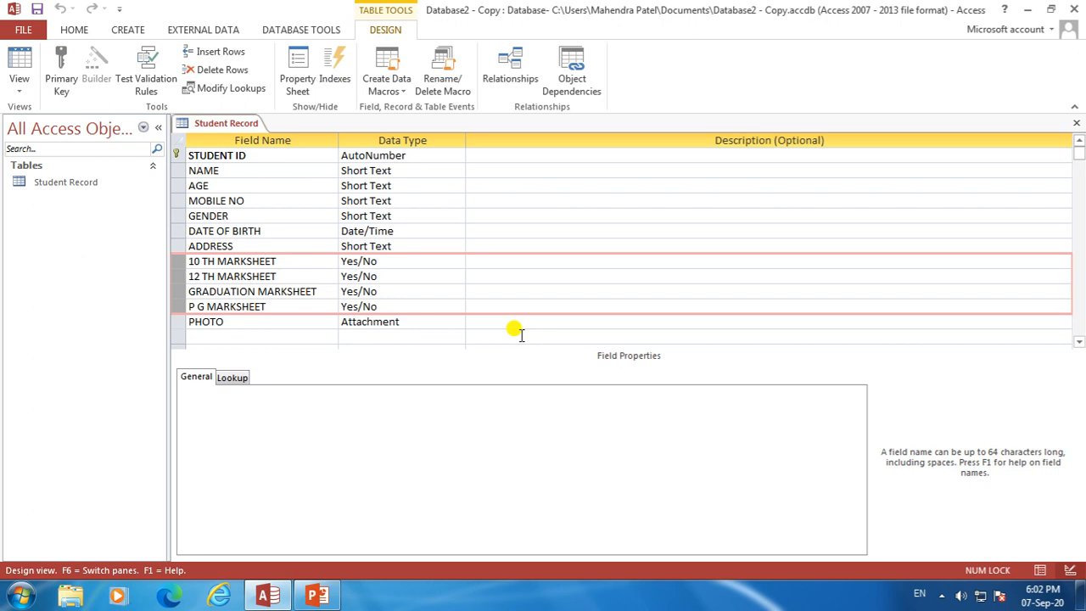
key("Delete")
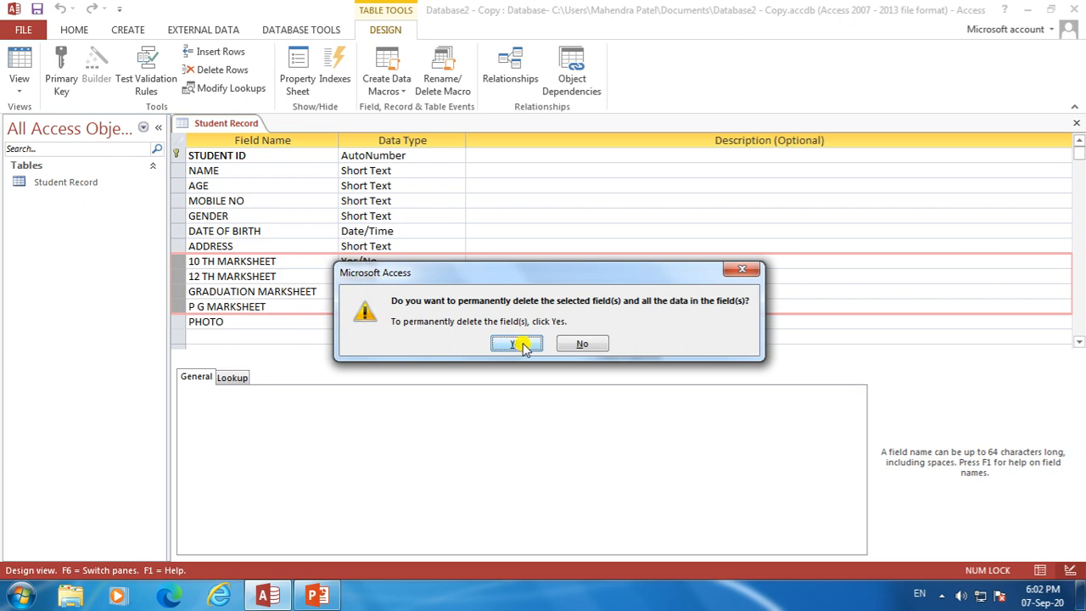
left_click(518, 344)
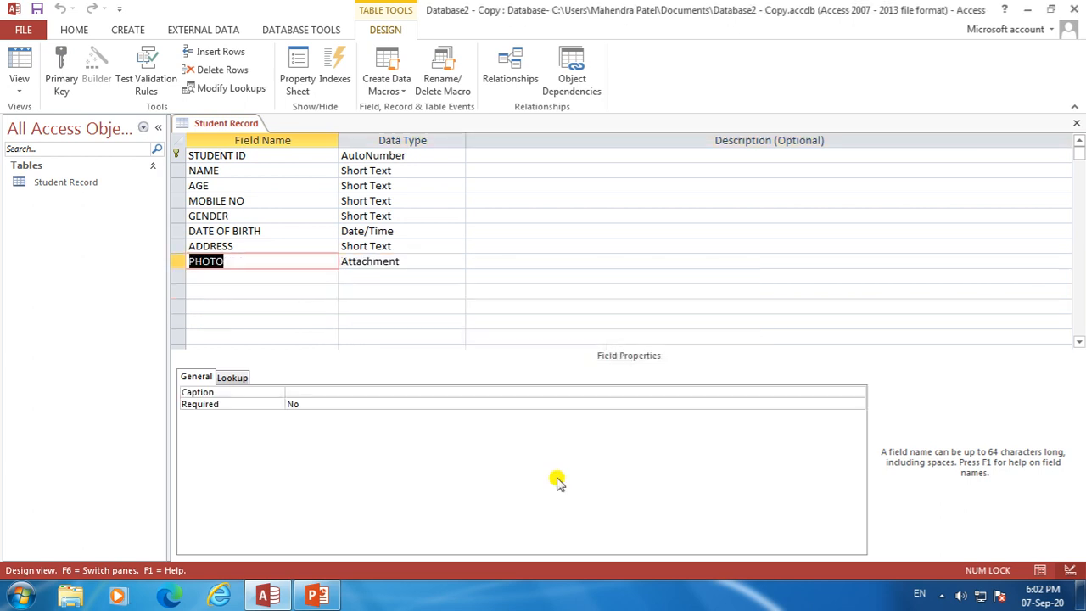
Save the Student Record table design and close the table
left_click(255, 276)
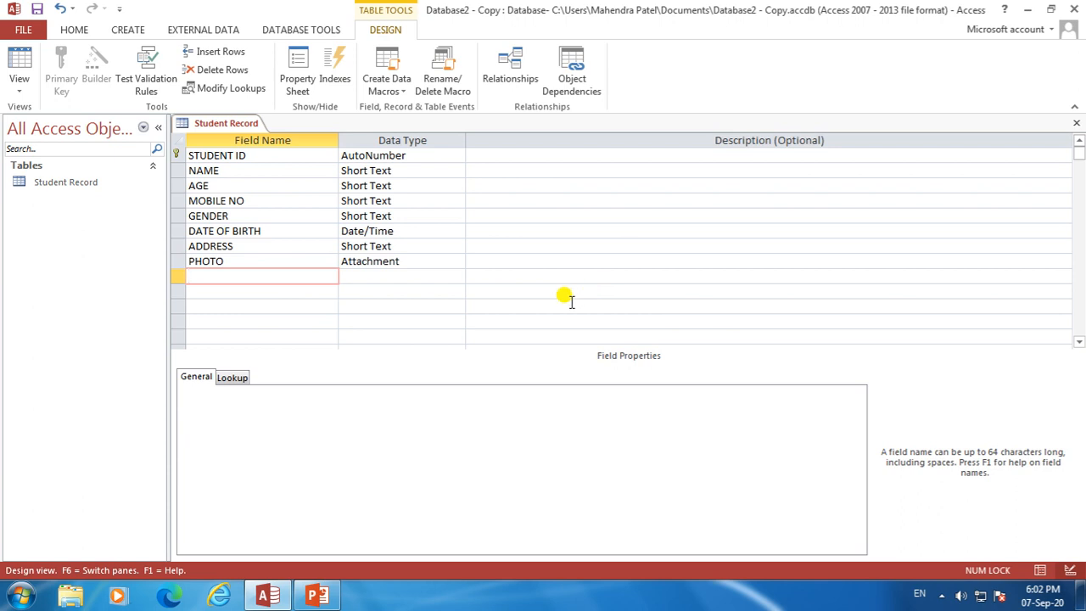
right_click(235, 129)
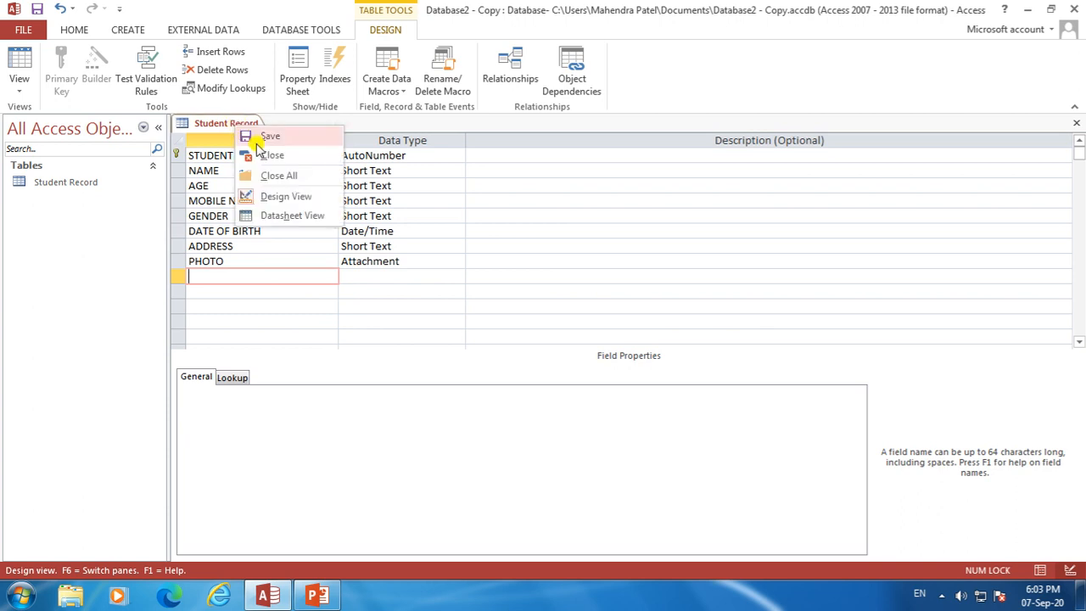
left_click(255, 141)
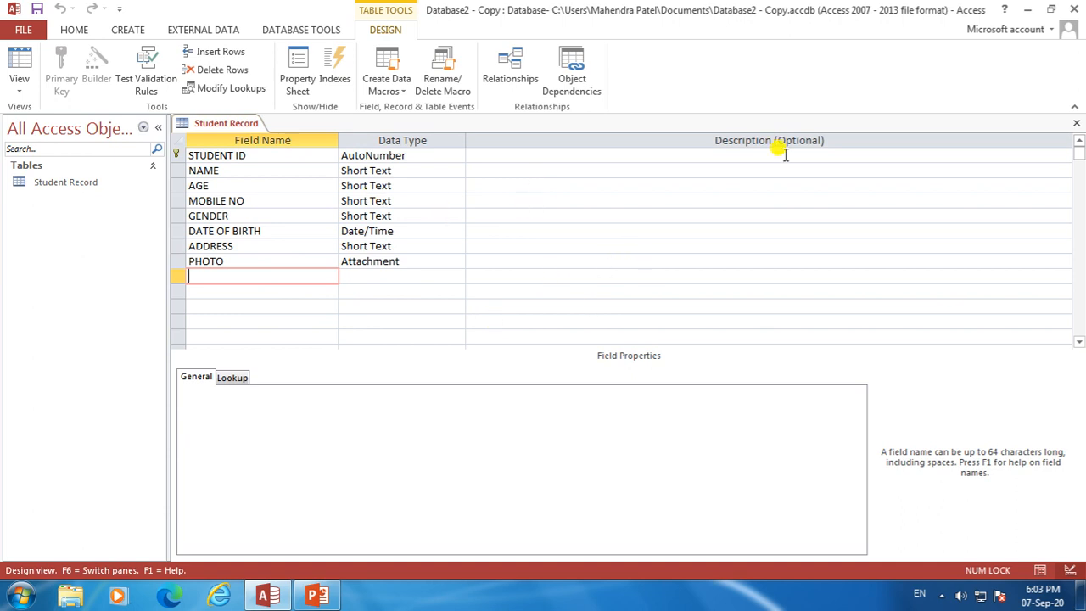
left_click(1077, 125)
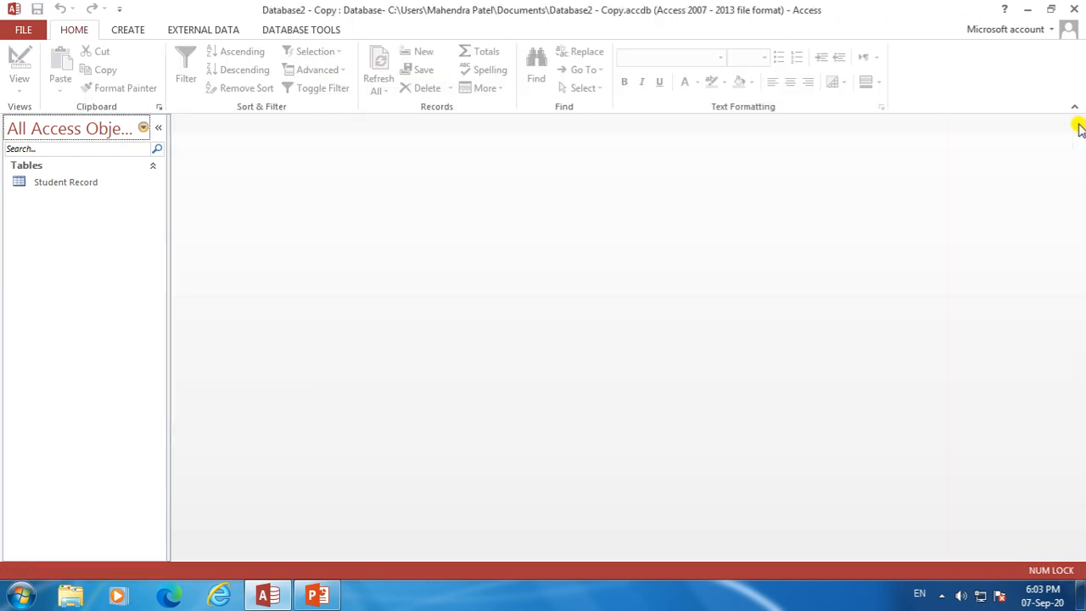
Create a new table, save it as Attachment Document and show it in Design View
left_click(132, 32)
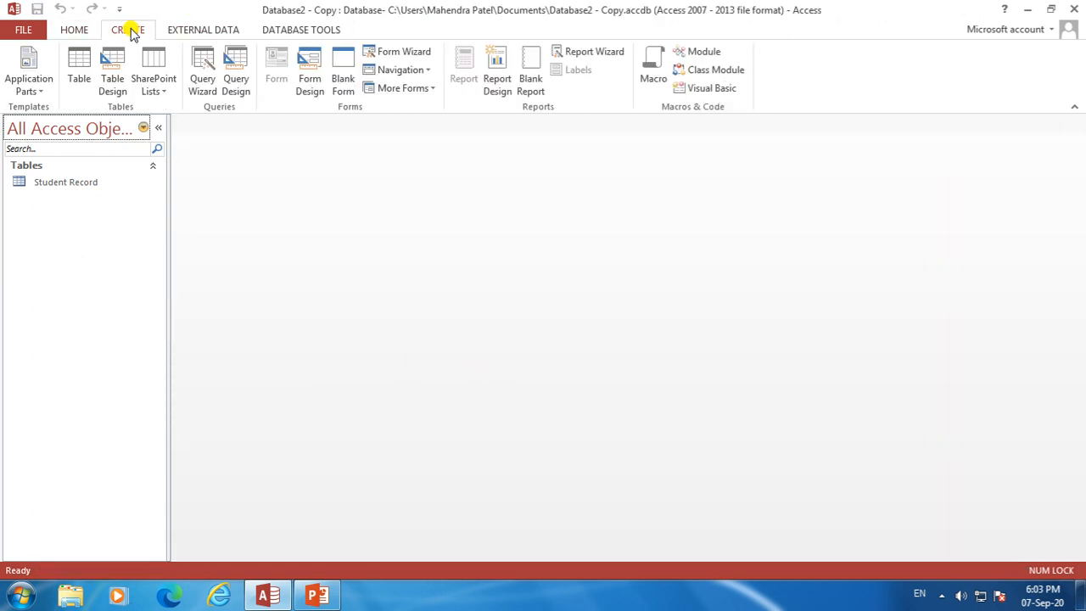
left_click(80, 89)
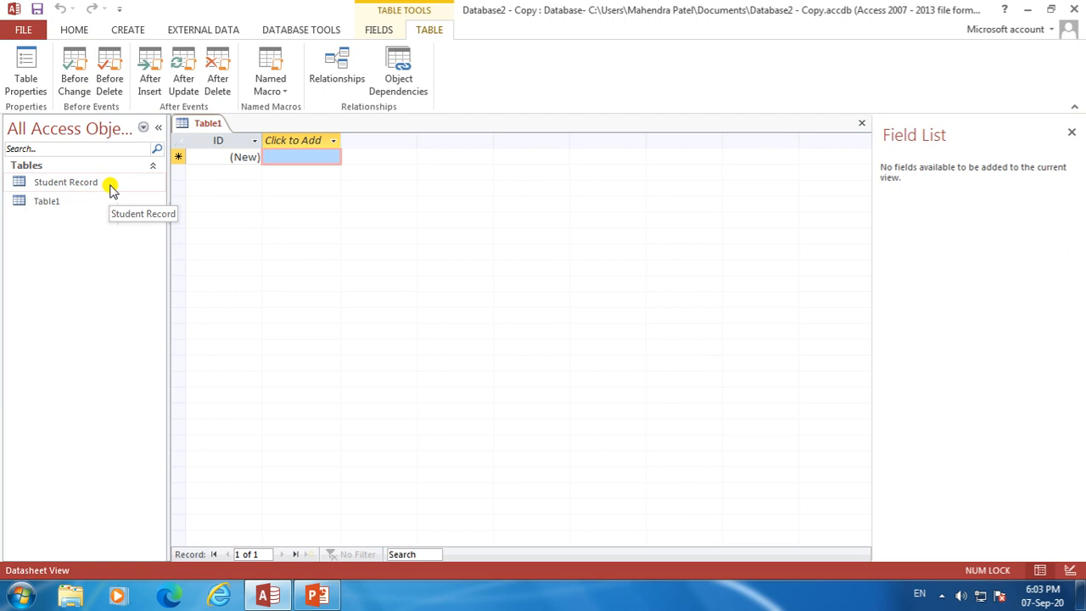
right_click(208, 125)
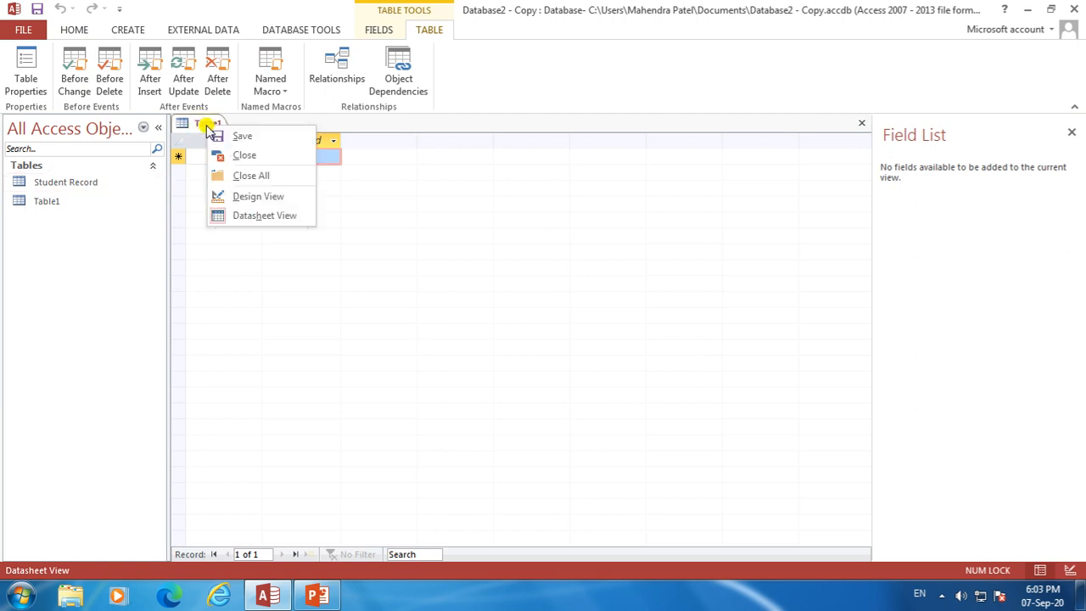
left_click(246, 197)
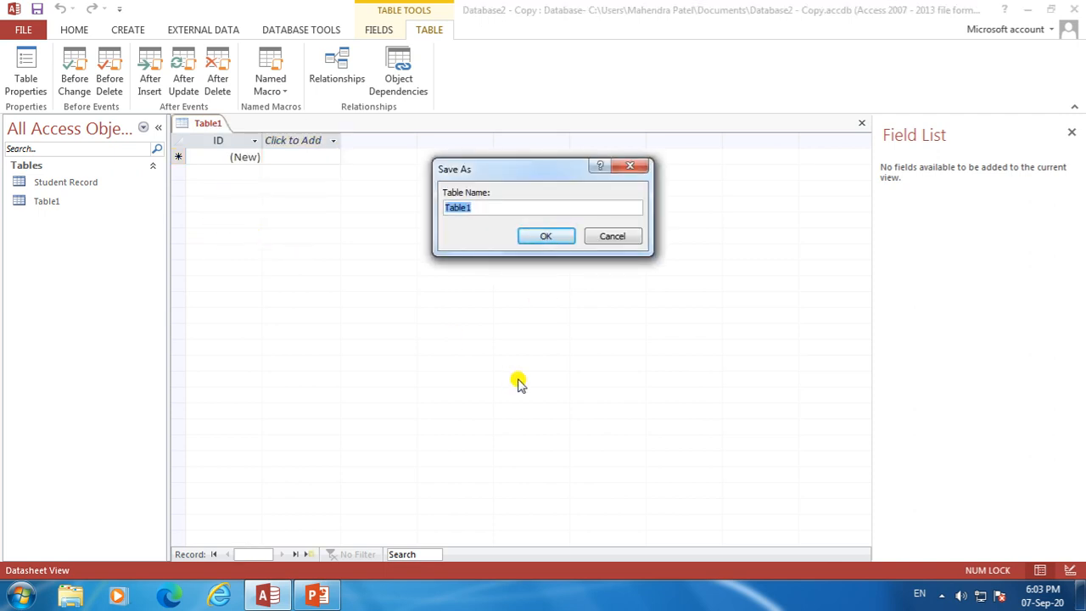
type("Attachment a")
key("BackSpace")
type("Document")
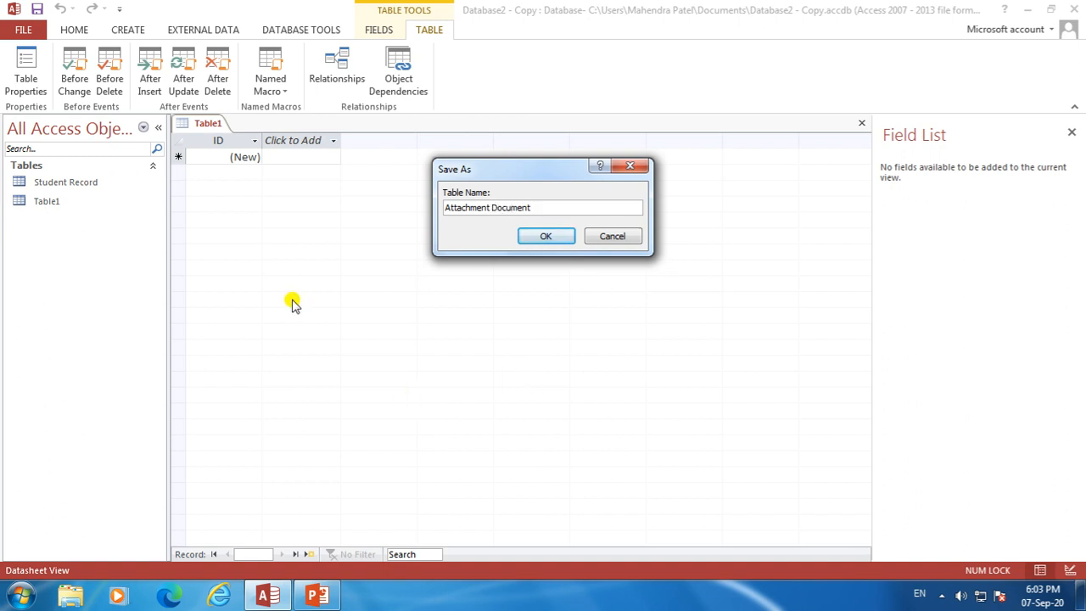
left_click(531, 237)
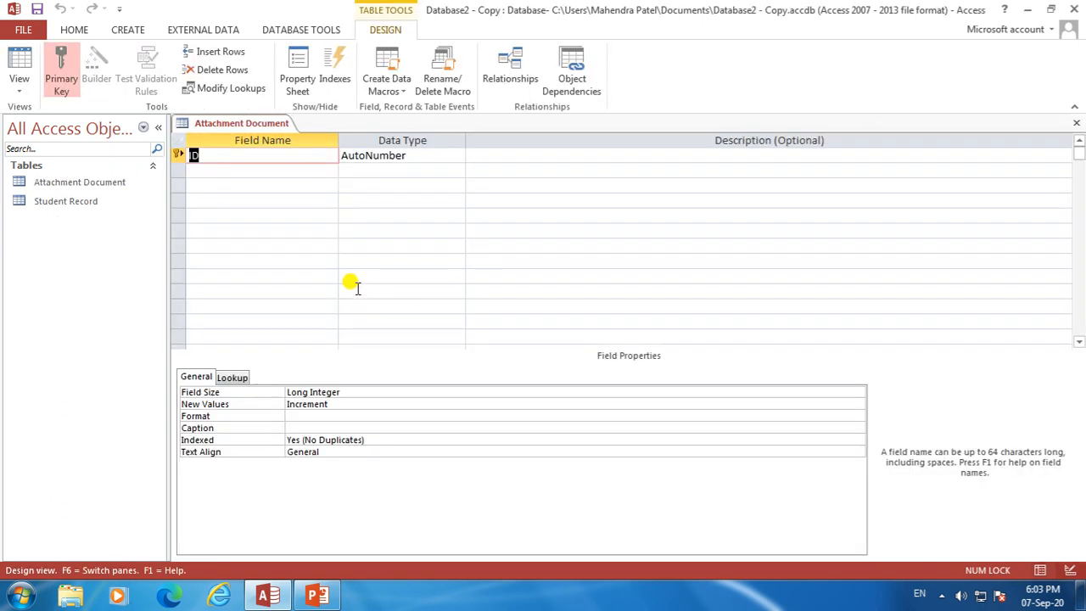
right_click(250, 125)
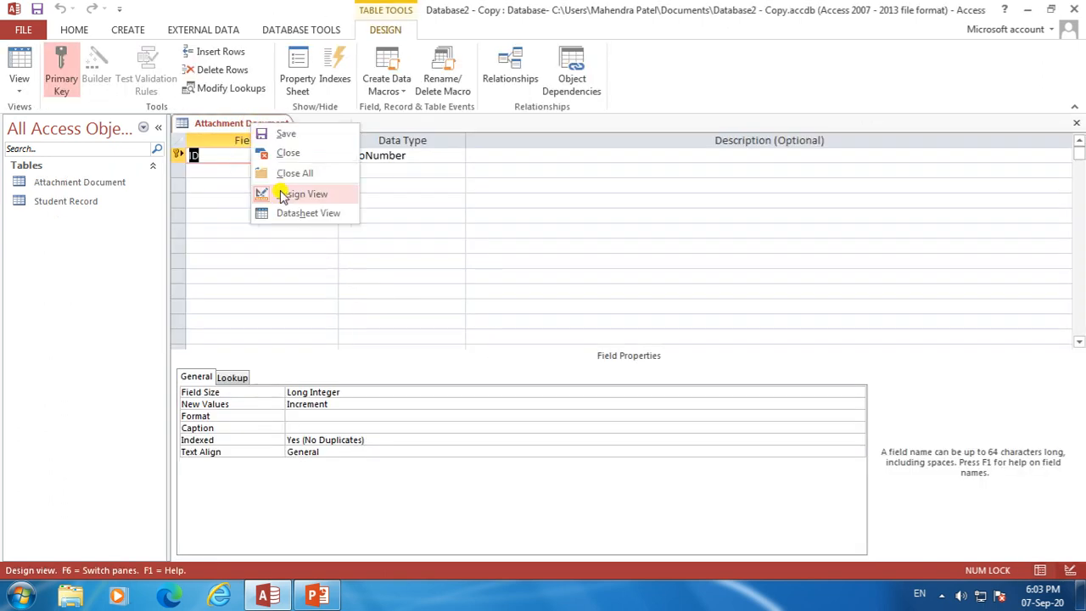
left_click(408, 206)
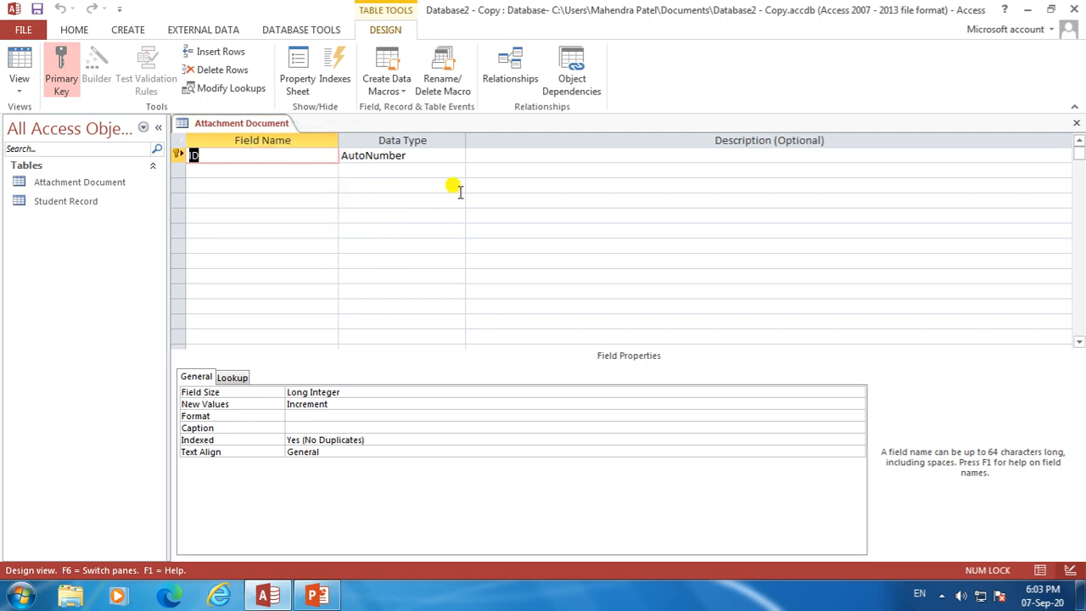
Add a field named 10 th marksheet with the Yes/No data type below the ID field
left_click(239, 169)
type("10 th")
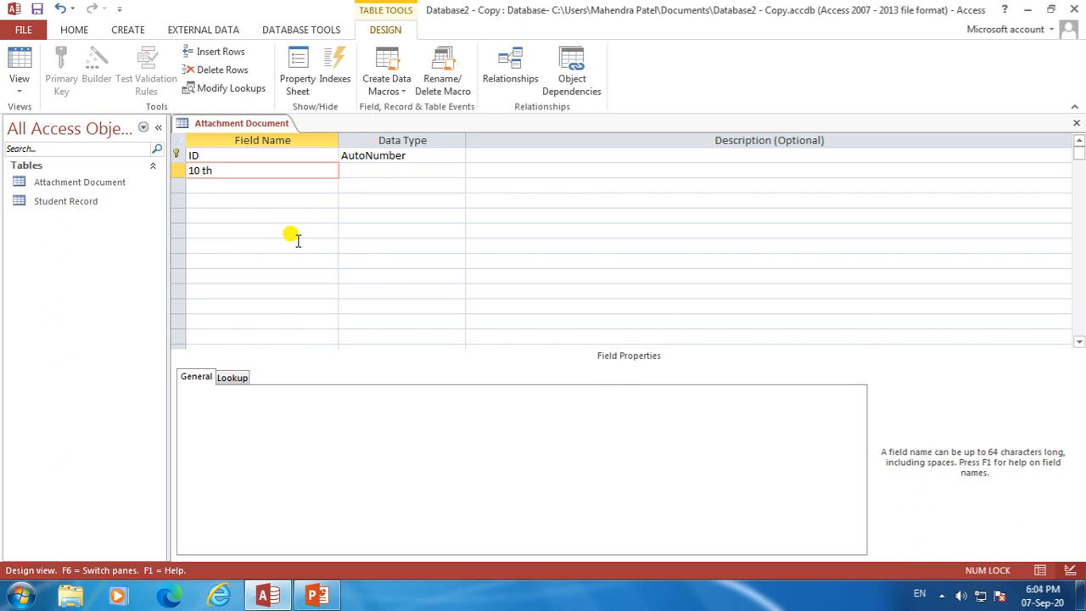
type("marksheet")
key("Tab")
type("y")
key("Tab")
key("Tab")
Add a field named 12 th marksheet with the Yes/No data type below the 10 th marksheet field
type("12 th mark")
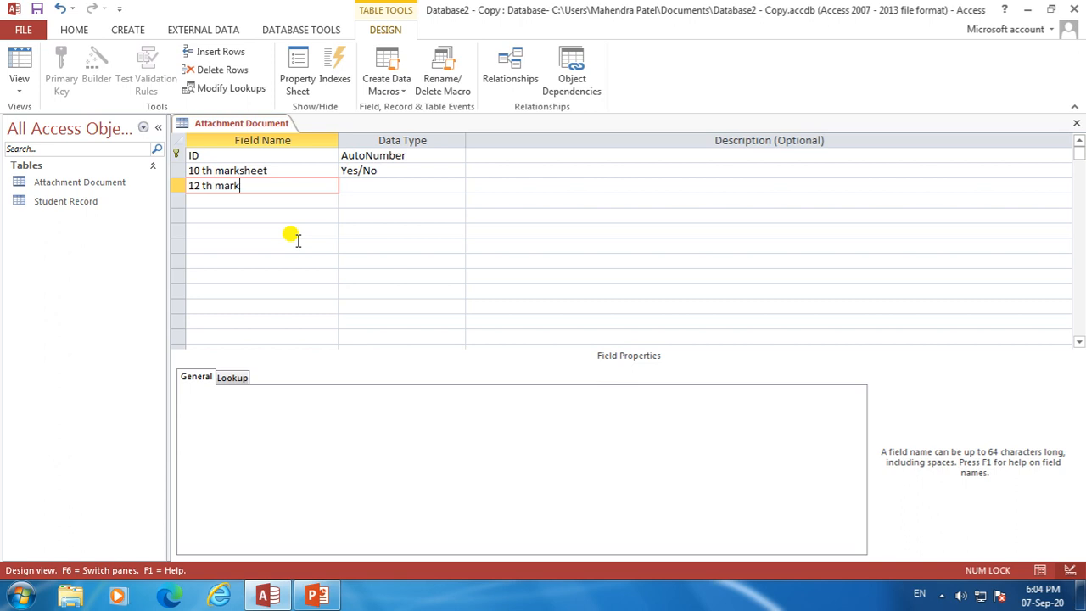
type("sheet")
key("Tab")
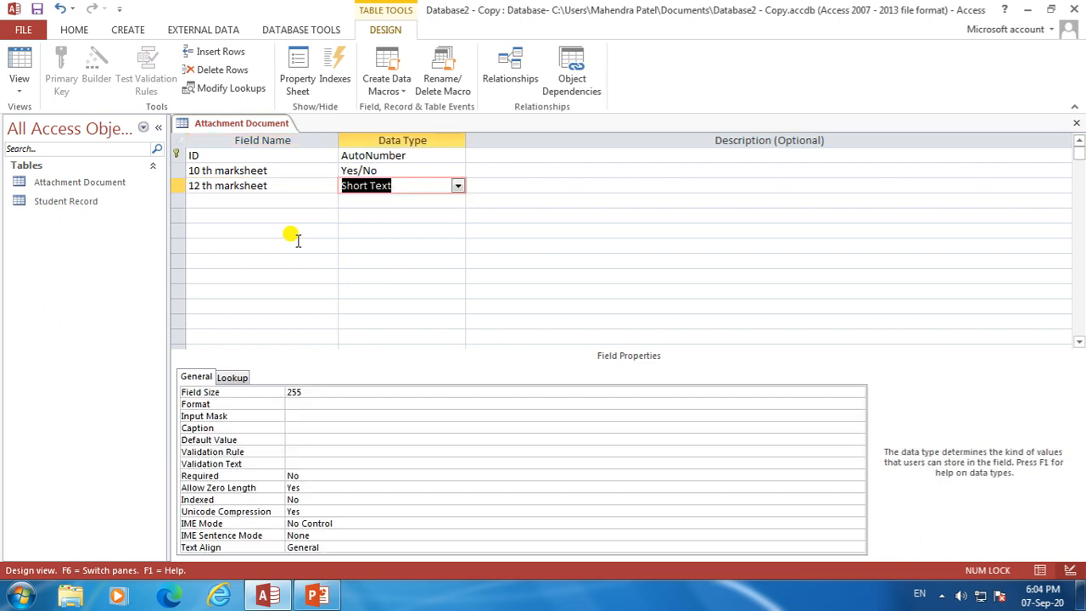
type("y")
key("Tab")
key("Tab")
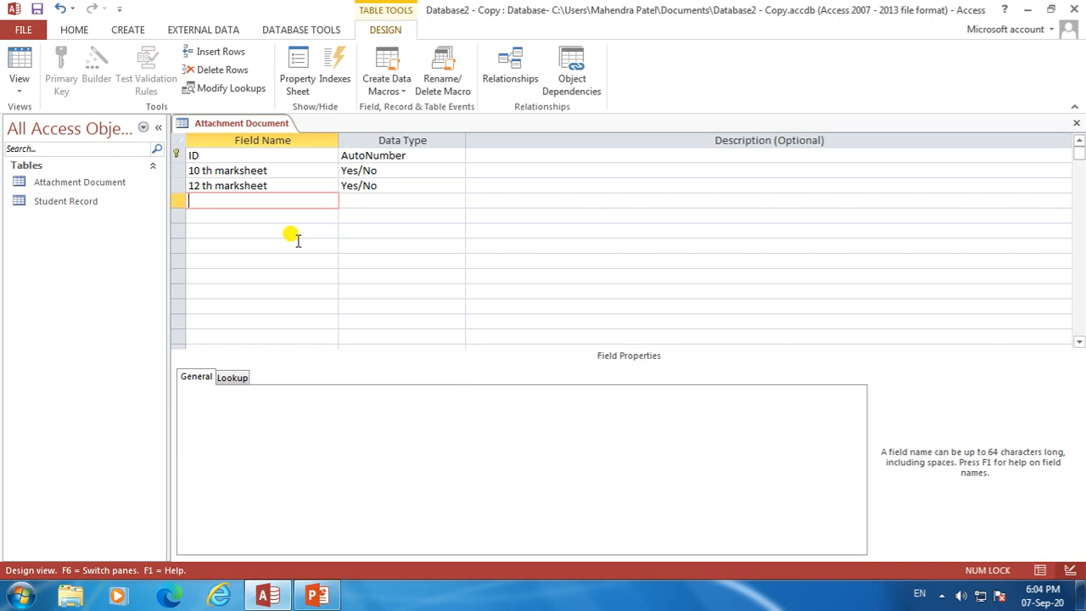
Add a field named UG Marksheet with the Yes/No data type below the 12 th marksheet field
type("ng")
key("BackSpace")
key("BackSpace")
type("UG Marksheet")
key("Tab")
type("y")
key("Tab")
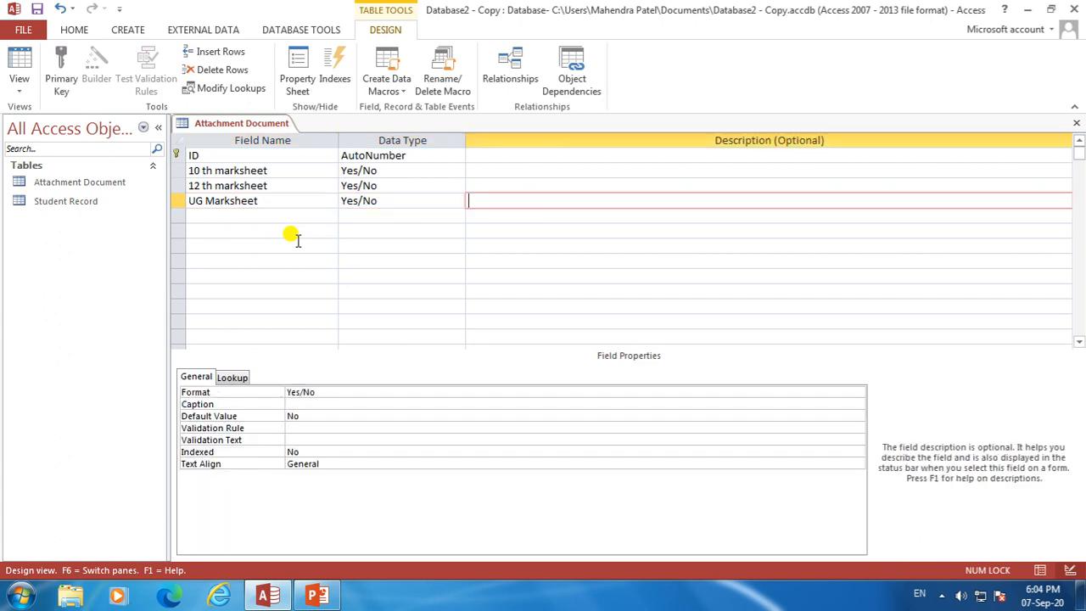
key("Tab")
Add a field named PG Marksheet with the Yes/No data type below the UG Marksheet field
type("PG ")
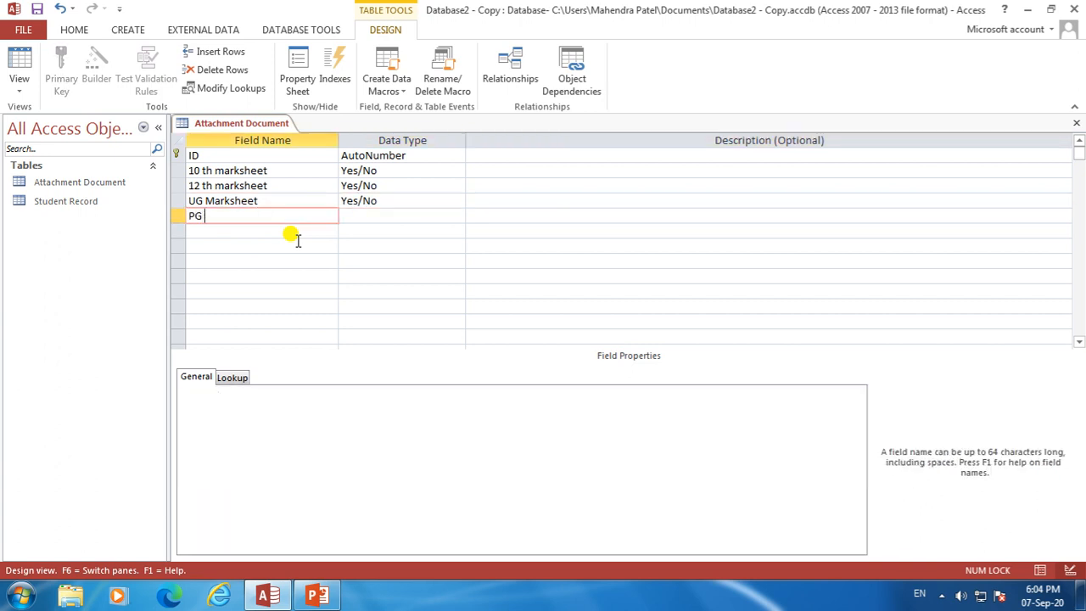
type("Marksheet")
key("Tab")
type("y")
key("Tab")
key("Tab")
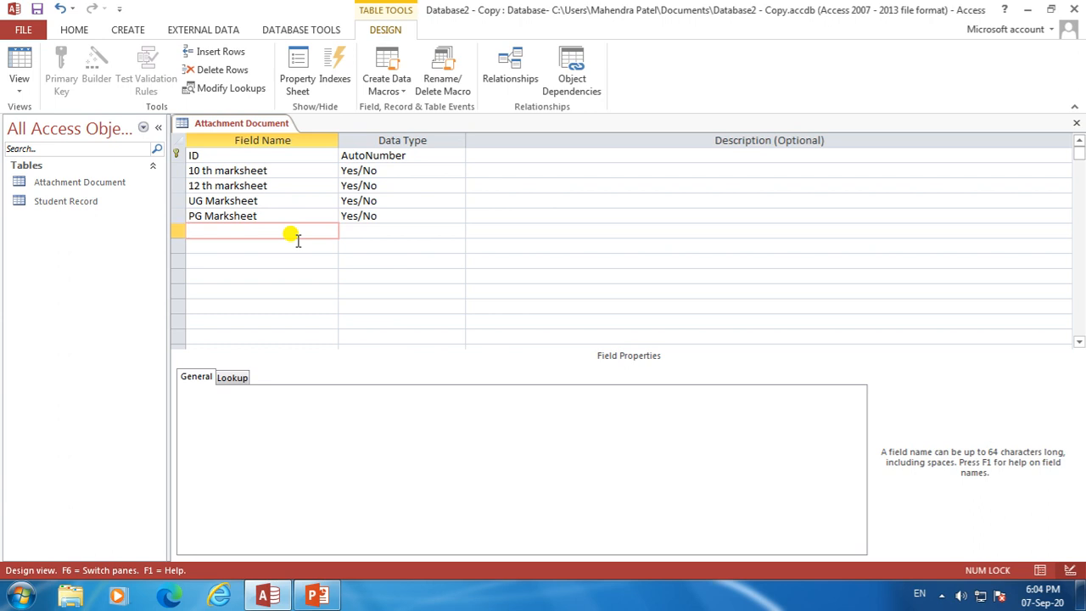
Add a field named Aadhar Card with the Yes/No data type below the PG Marksheet field
type("Aadhar CA")
key("BackSpace")
type("ard")
key("Tab")
type("y")
key("Tab")
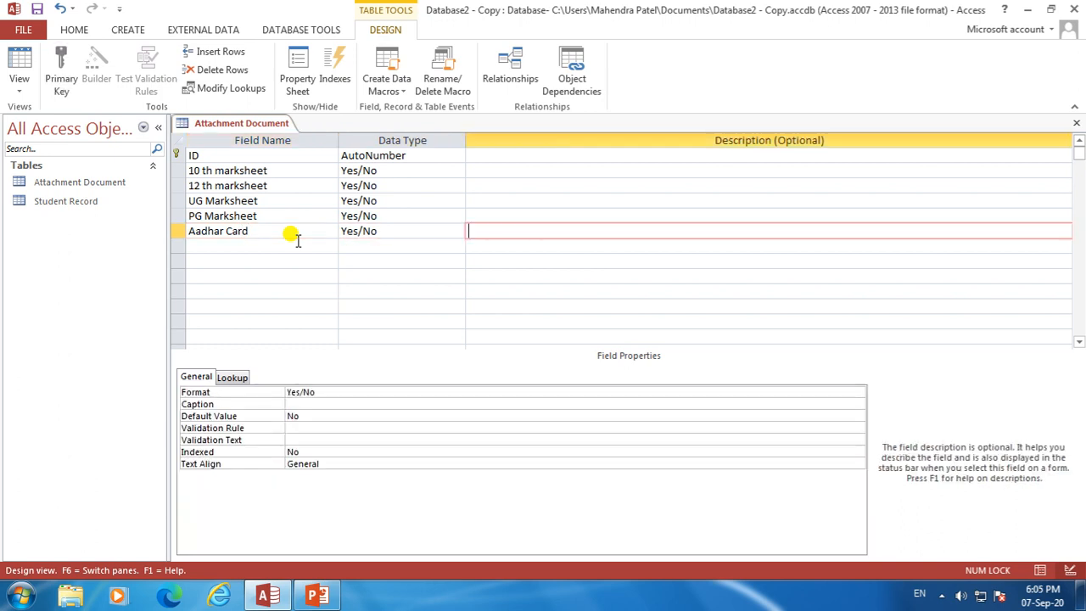
key("Tab")
Add a field named Samagra ID with the Yes/No data type below the Aadhar Card field
type("S")
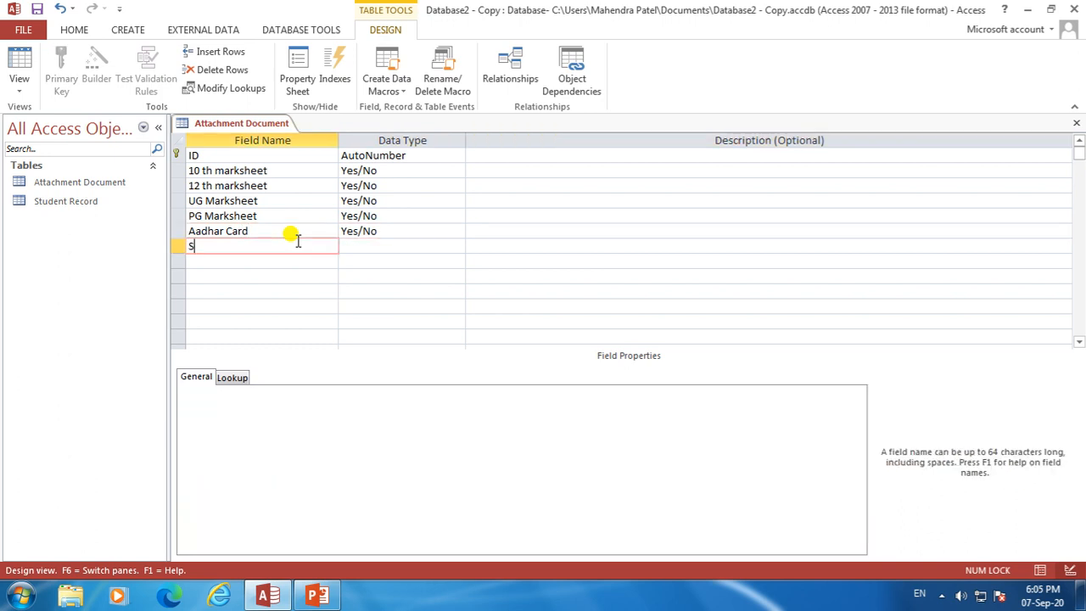
type("amagra ID")
key("Tab")
type("y")
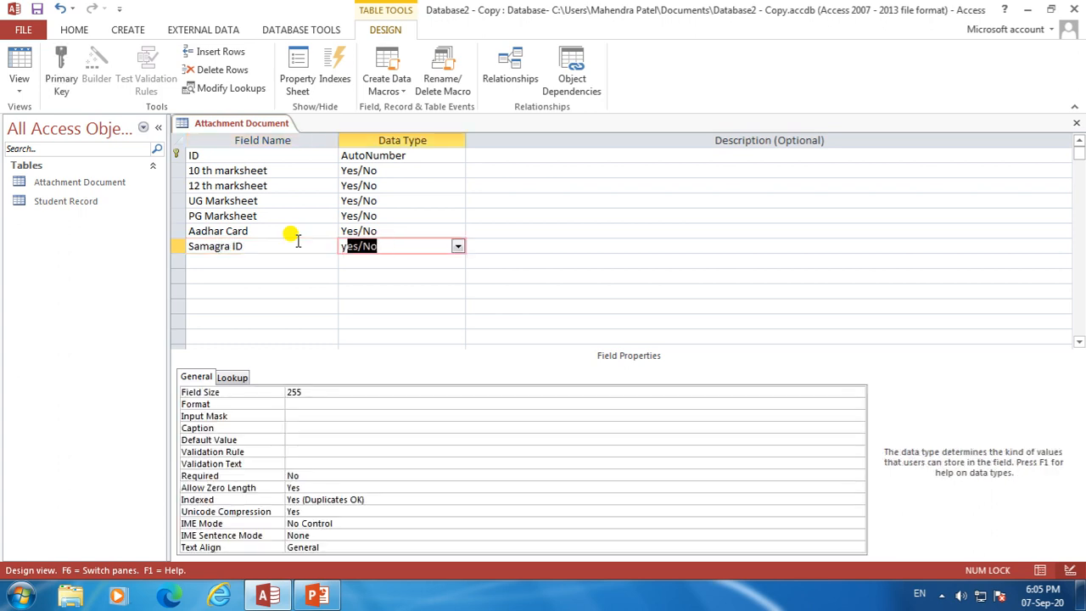
key("Tab")
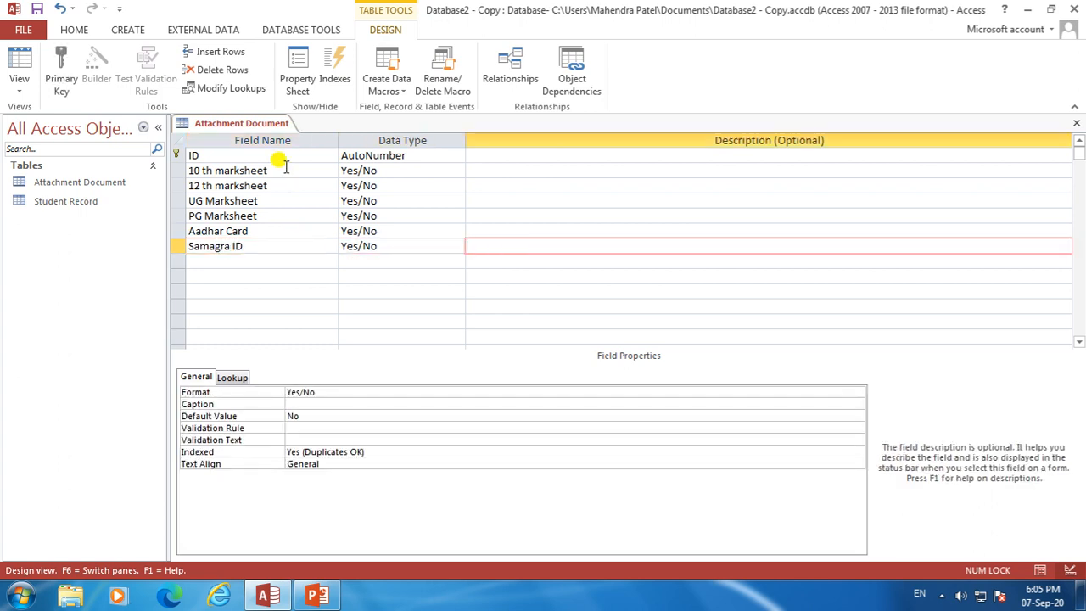
Save and close the Attachment Document table design, and reopen the table in Datasheet View
right_click(250, 124)
left_click(284, 133)
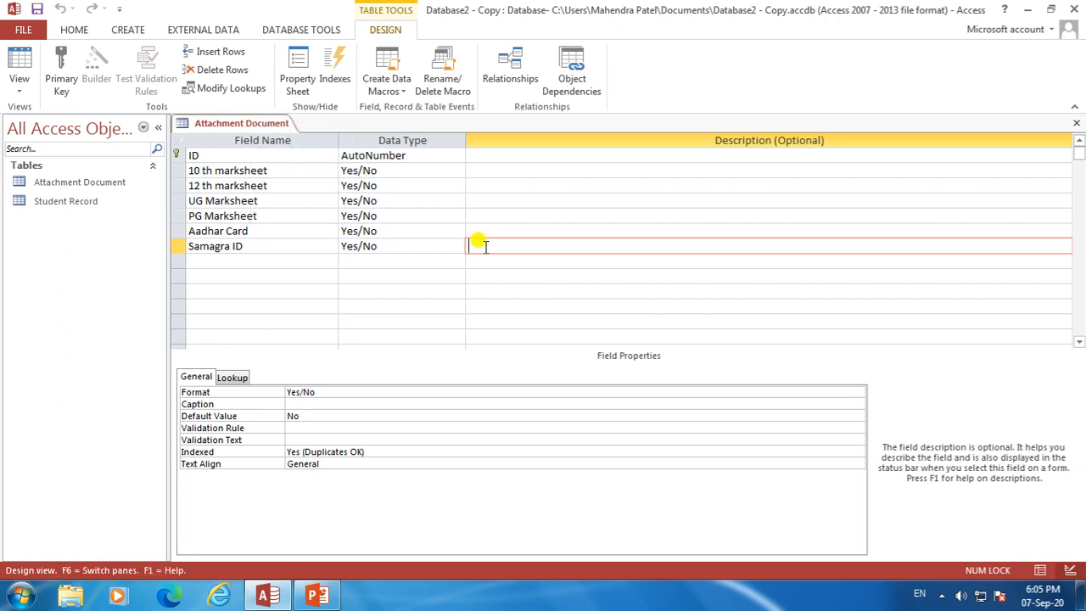
left_click(1076, 123)
double_click(82, 182)
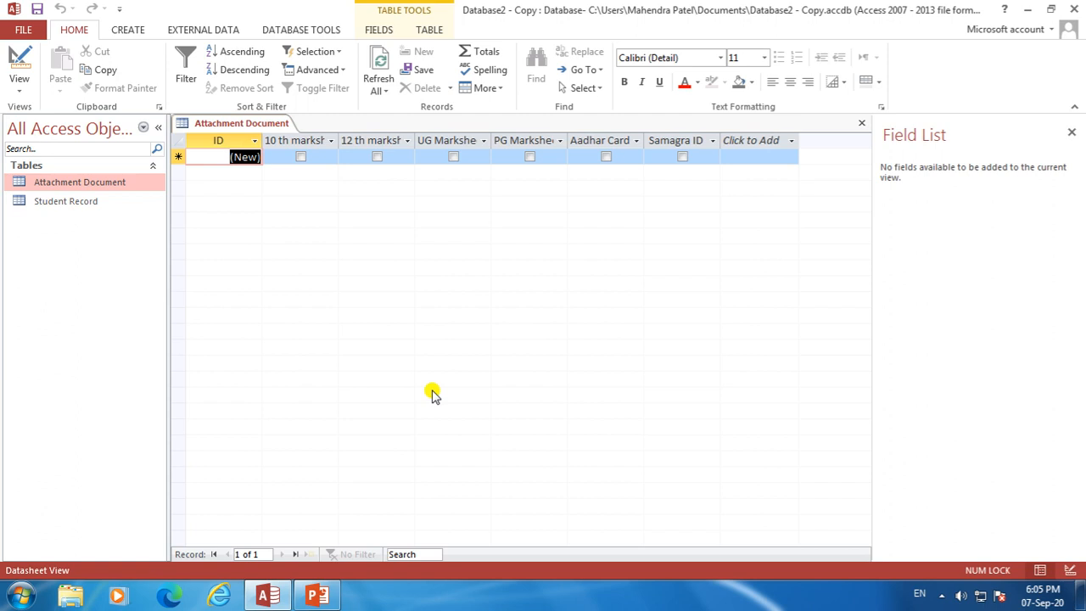
Compare the Student Record table's fields with those of Attachment Document, and close the Student Record table
double_click(95, 202)
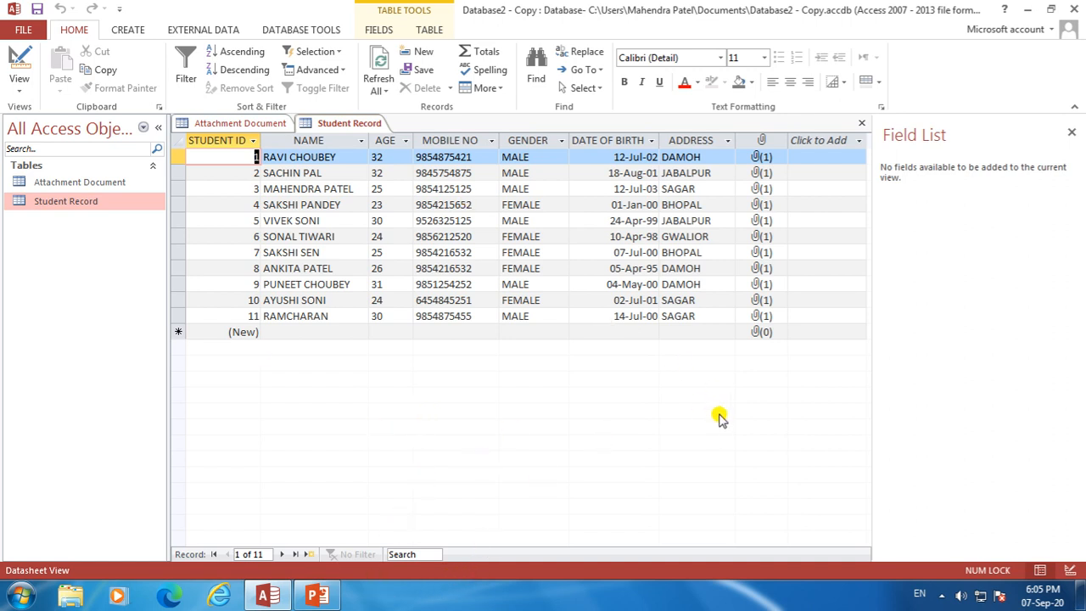
double_click(103, 185)
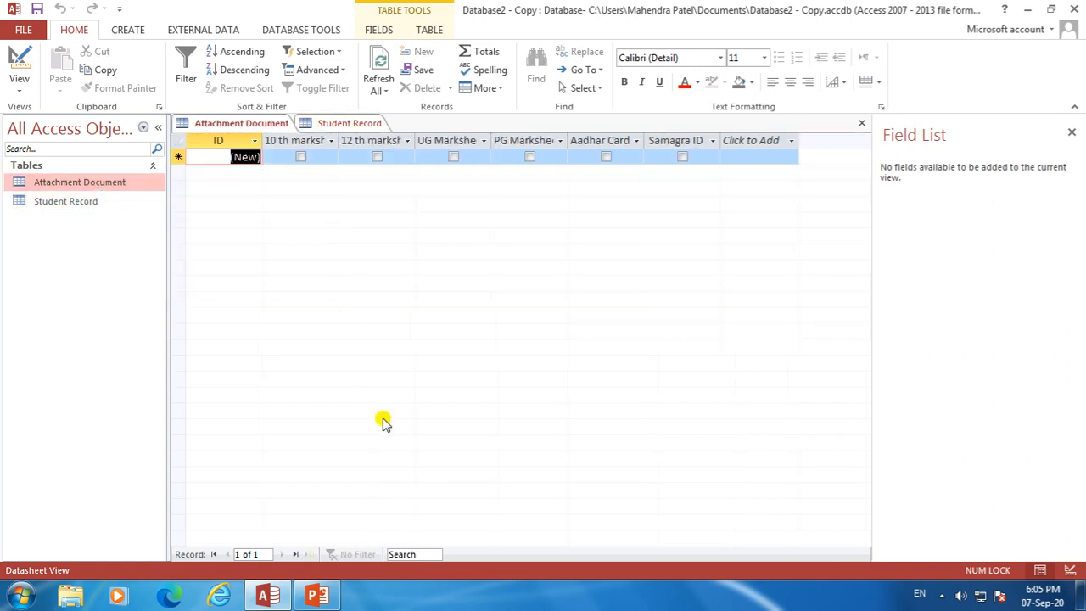
double_click(91, 202)
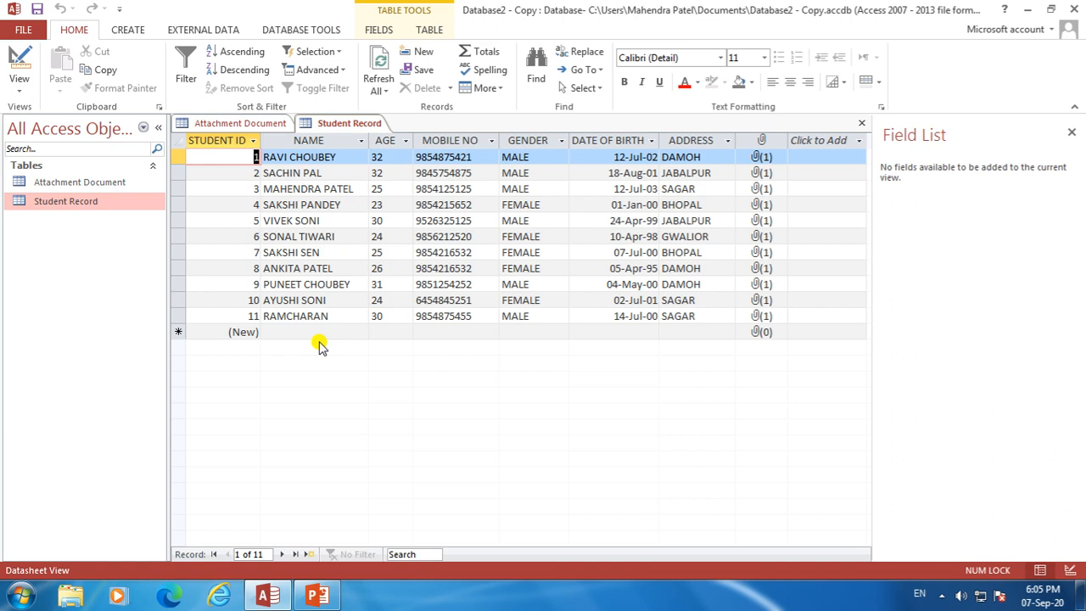
left_click(241, 123)
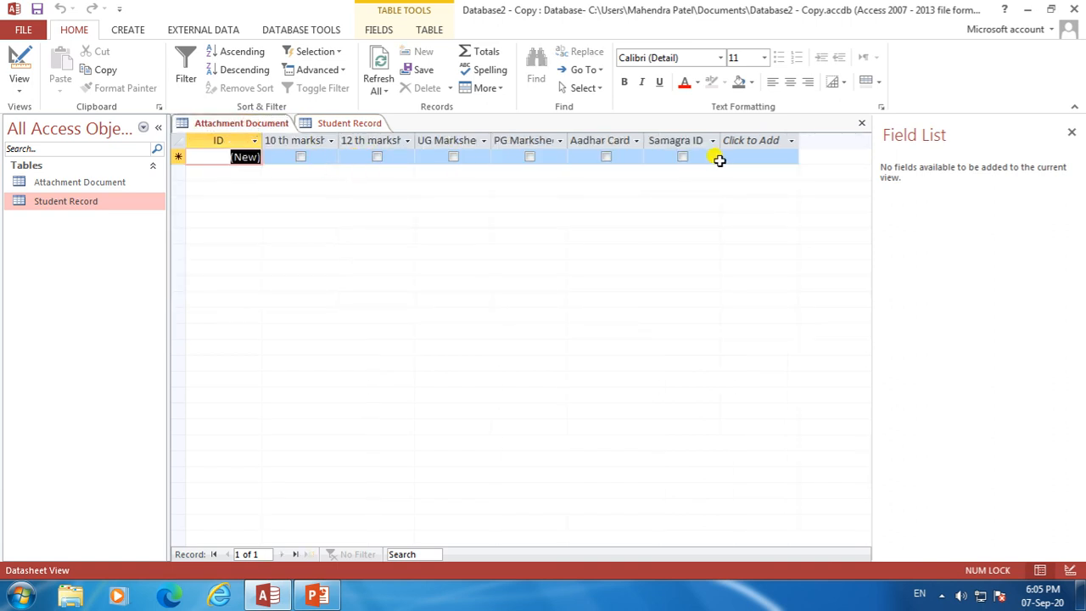
left_click(353, 124)
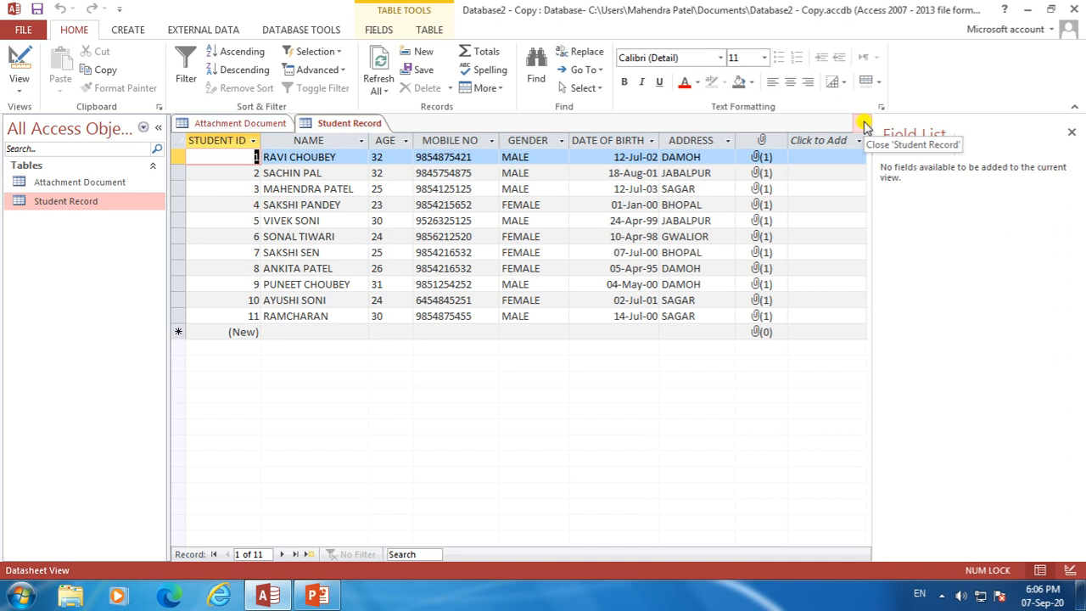
left_click(862, 124)
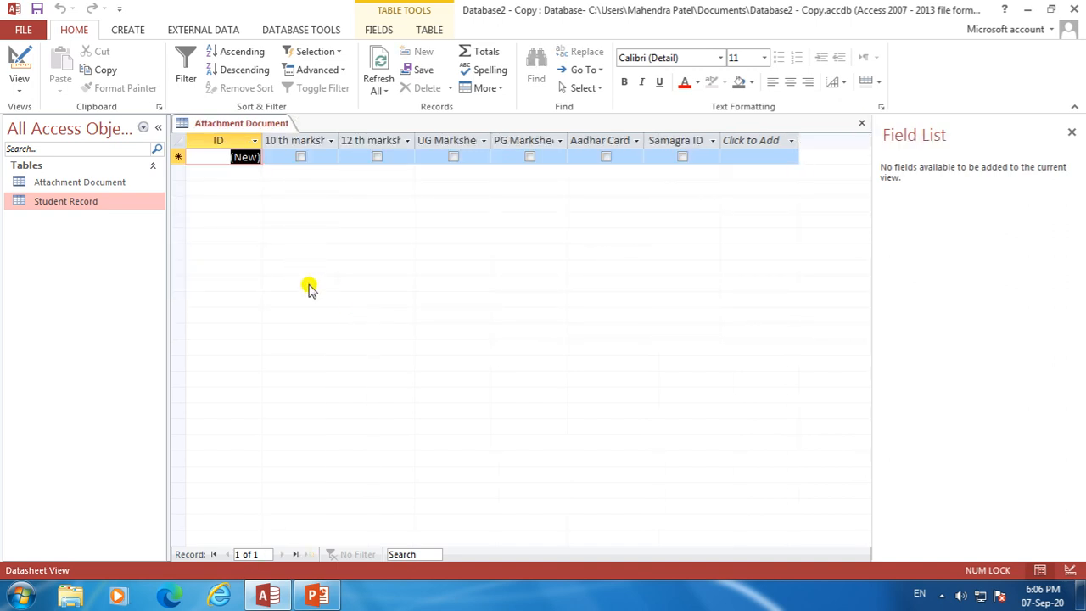
Add record 1 to Attachment Document with all four marksheets, Aadhar Card and Samagra ID ticked
key("Tab")
key("space")
key("Tab")
key("space")
key("Tab")
key("space")
key("Tab")
key("space")
key("Tab")
key("space")
key("Tab")
key("space")
key("Tab")
key("Tab")
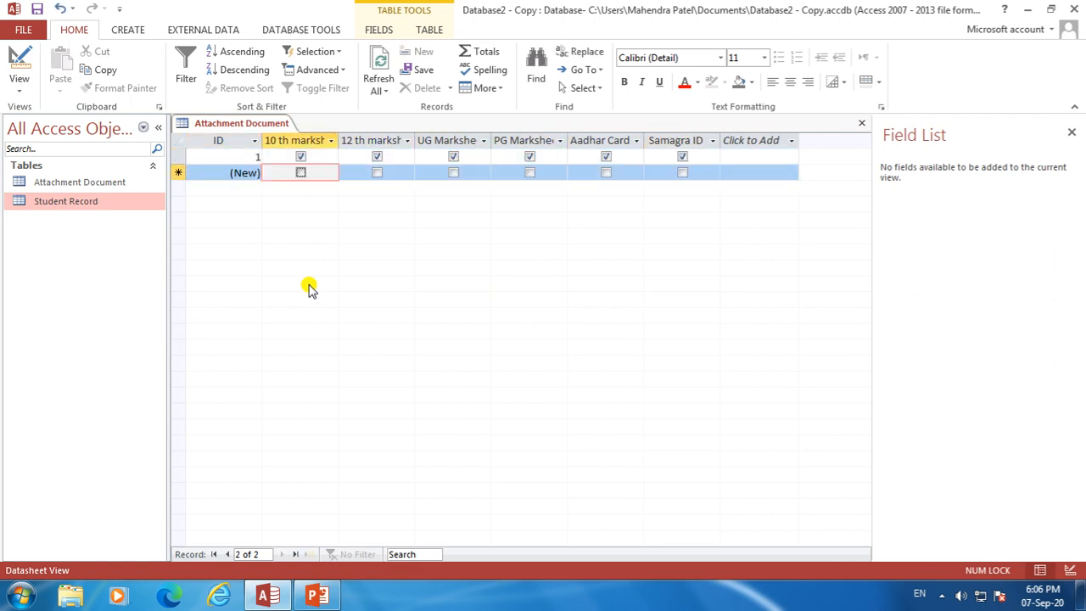
Add record 2 with all six document checkboxes ticked, from 10 th marksheet through Samagra ID
key("space")
key("Tab")
key("space")
key("Tab")
key("space")
key("Tab")
key("space")
key("Tab")
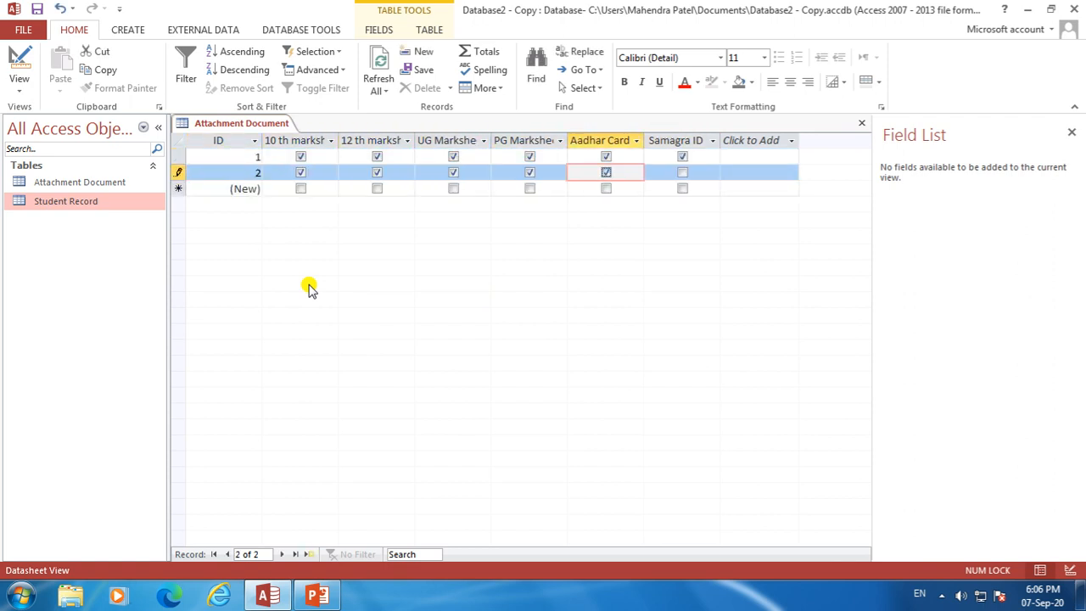
key("space")
key("Tab")
key("space")
key("Tab")
key("Tab")
Add record 3 with every document checkbox ticked, from 10 th marksheet through Samagra ID
key("space")
key("Tab")
key("space")
key("Tab")
key("space")
key("Tab")
key("space")
key("Tab")
key("space")
key("Tab")
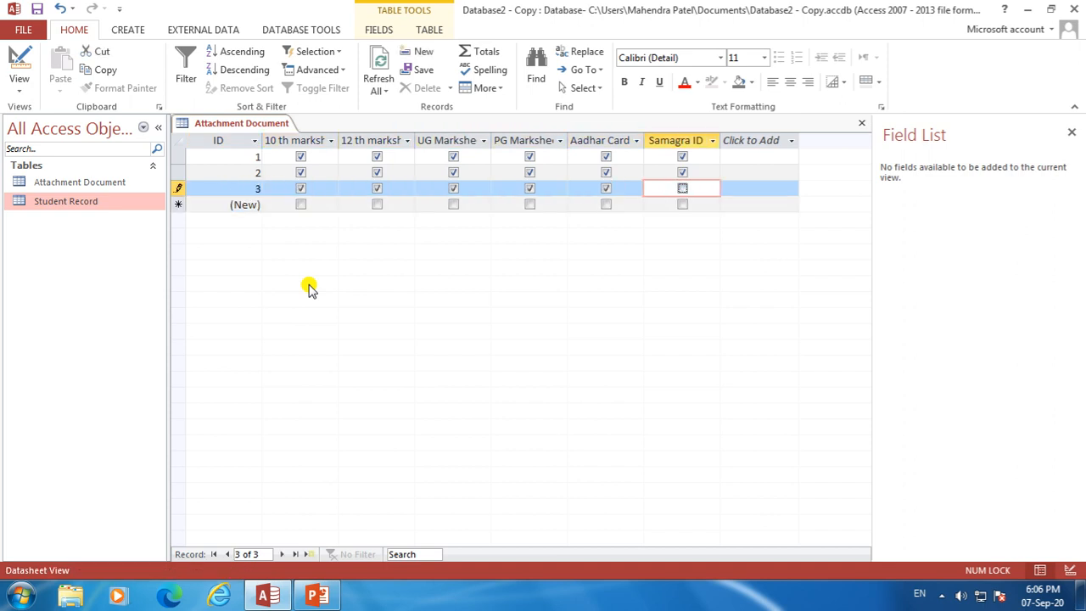
key("space")
key("Tab")
key("Tab")
Add record 4 with the four marksheets and Samagra ID ticked, leaving Aadhar Card unticked
key("space")
key("Tab")
key("space")
key("Tab")
key("space")
key("Tab")
key("space")
key("Tab")
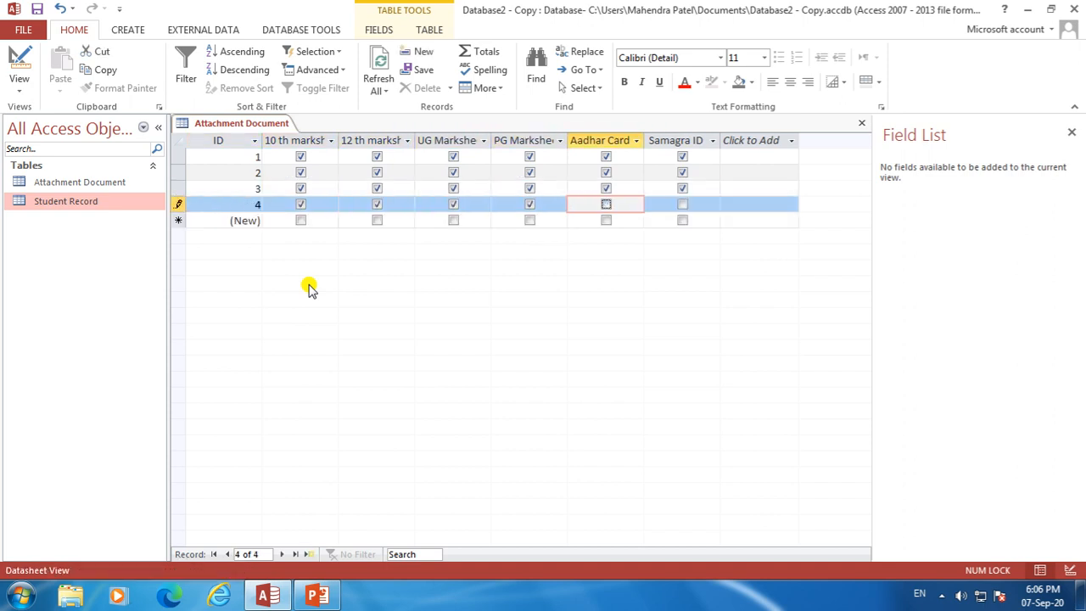
key("Tab")
key("space")
key("Tab")
key("Tab")
Add record 5 with 12 th marksheet, UG Marksheet, PG Marksheet and Aadhar Card ticked, leaving 10 th marksheet and Samagra ID unticked
key("space")
key("Tab")
key("space")
key("Tab")
key("space")
key("Tab")
key("Tab")
key("Tab")
key("Tab")
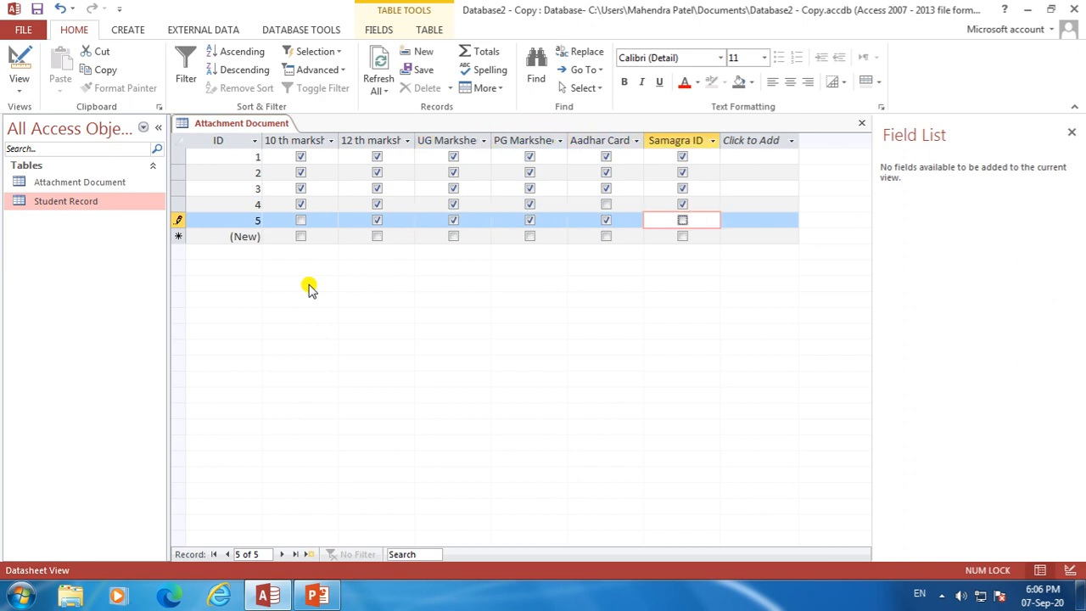
Add record 6 with the four marksheets and Aadhar Card ticked, leaving Samagra ID unticked
key("space")
key("Tab")
key("space")
key("Tab")
key("space")
key("Tab")
key("space")
key("Tab")
key("space")
key("Tab")
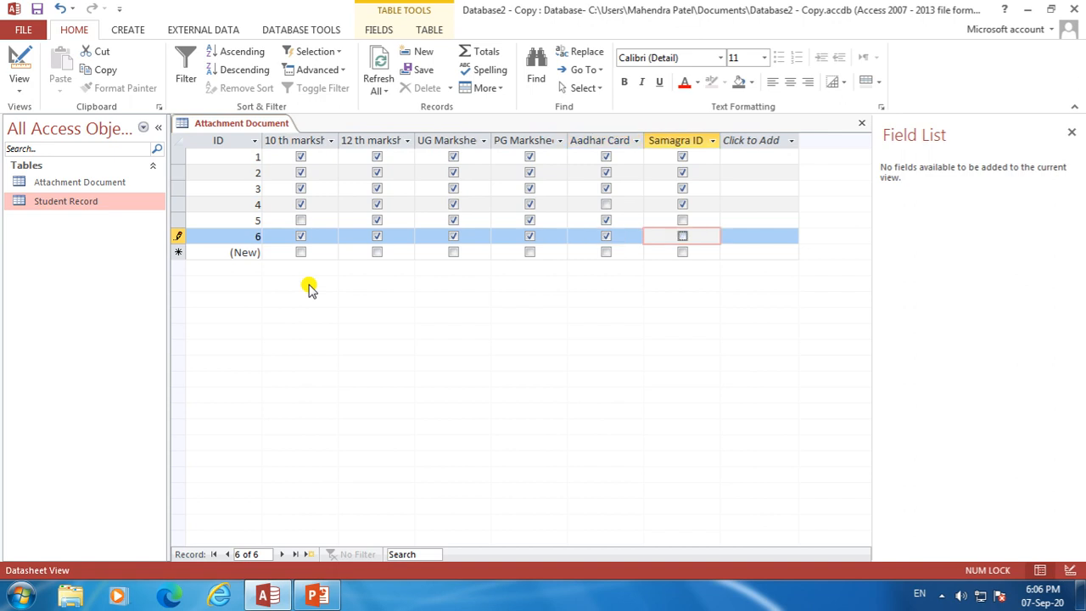
key("Tab")
key("Tab")
Add record 7 with every document checkbox ticked except UG Marksheet
key("space")
key("Tab")
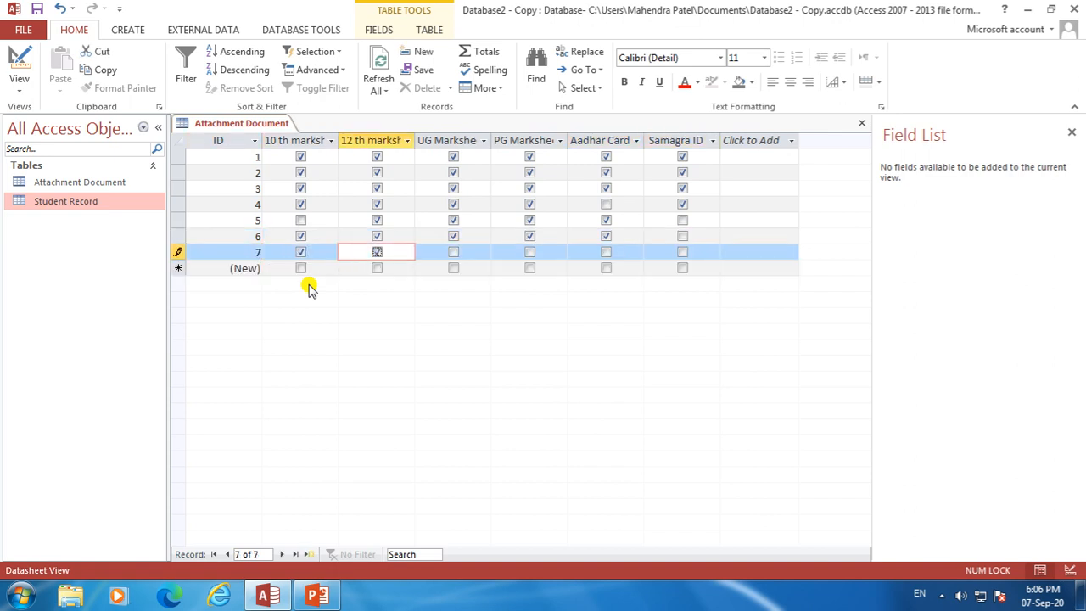
key("Tab")
key("Tab")
key("space")
key("Tab")
key("space")
key("Tab")
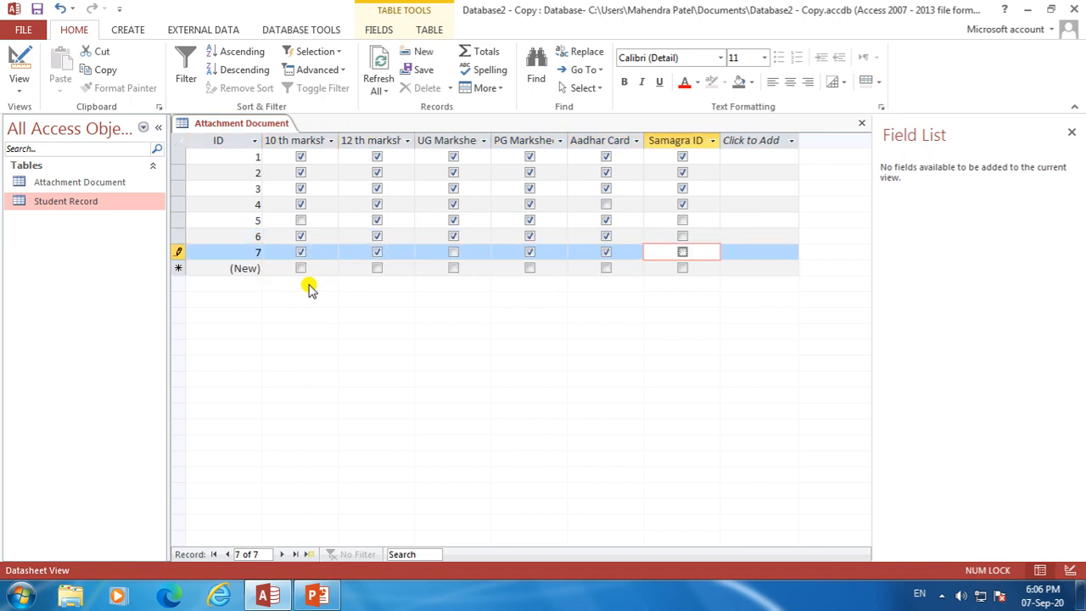
key("Tab")
key("Tab")
Add record 8 with all four marksheets, Aadhar Card and Samagra ID ticked
key("space")
key("Tab")
key("space")
key("Tab")
key("space")
key("Tab")
key("Tab")
key("Tab")
key("Tab")
key("Tab")
Add record 9 with all six document checkboxes ticked, from 10 th marksheet through Samagra ID
key("space")
key("Tab")
key("space")
key("Tab")
key("space")
key("Tab")
key("space")
key("Tab")
key("space")
key("Tab")
key("space")
key("Tab")
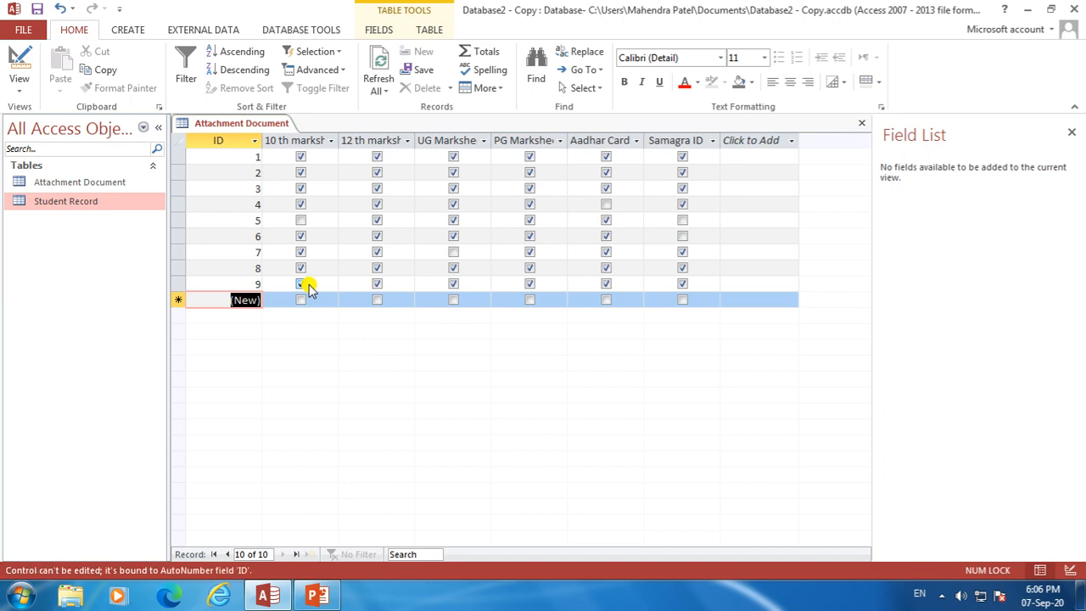
Add record 10 with all four marksheets, Aadhar Card and Samagra ID ticked
key("space")
key("Tab")
key("space")
key("Tab")
key("space")
key("Tab")
key("space")
key("Tab")
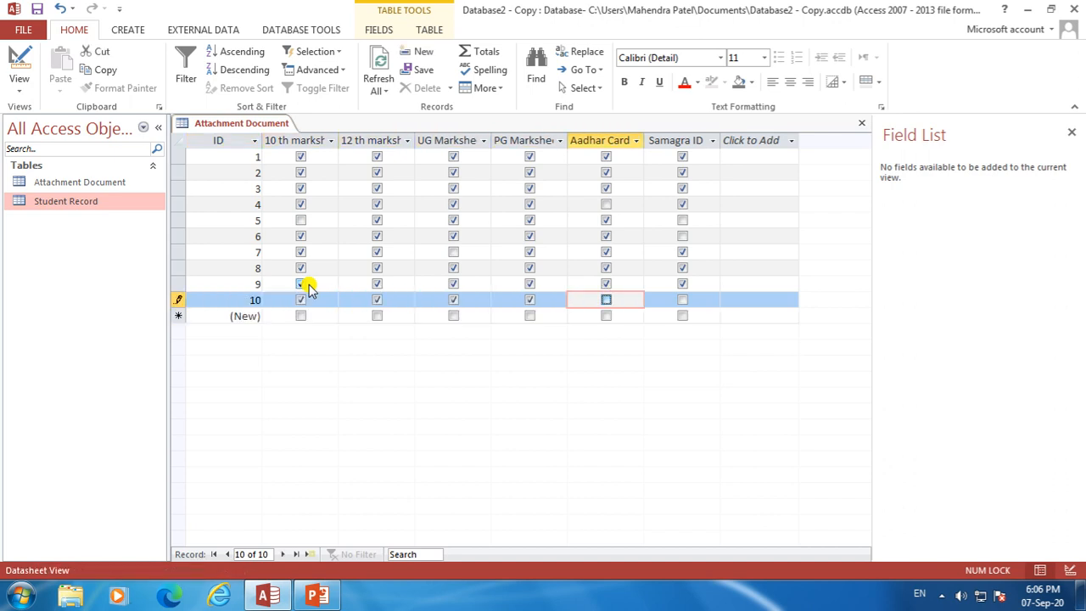
key("space")
key("Tab")
key("Tab")
key("Tab")
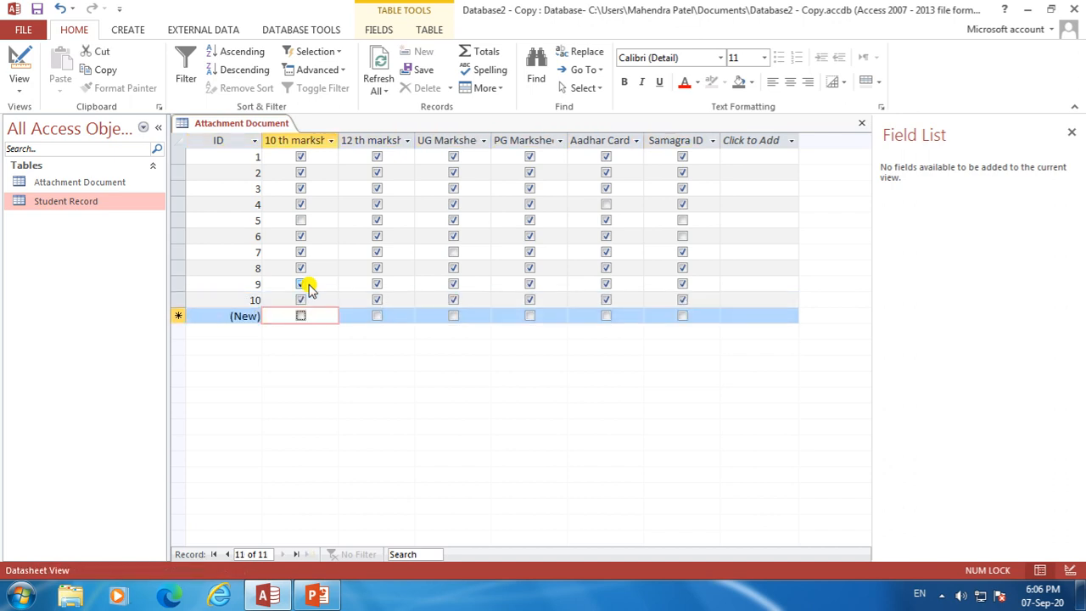
Add record 11 with the four marksheets and Aadhar Card ticked, leaving Samagra ID unticked
key("space")
key("Tab")
key("space")
key("Tab")
key("space")
key("Tab")
key("space")
key("Tab")
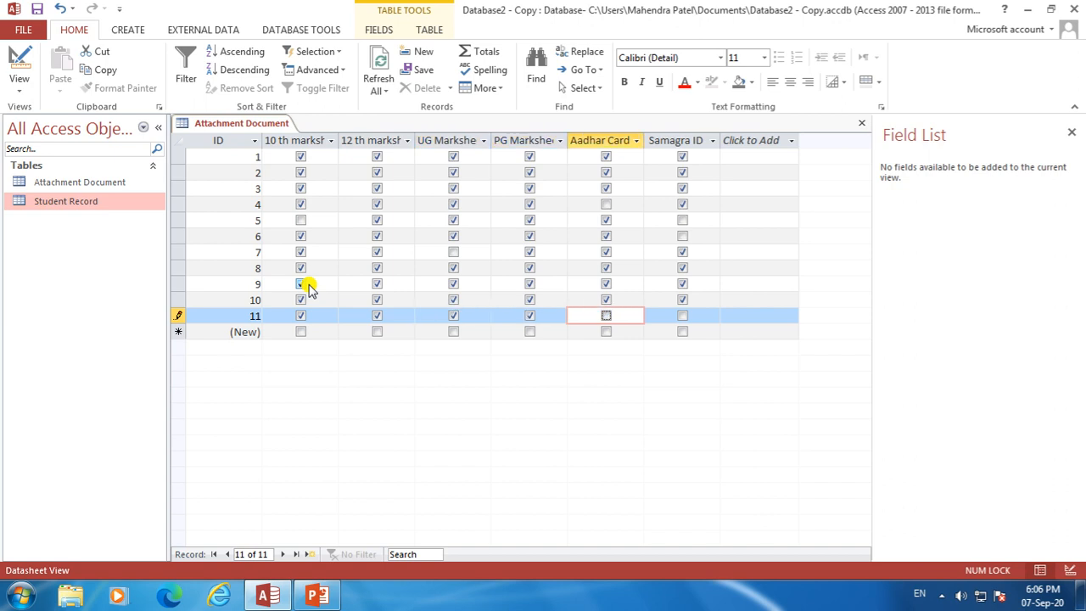
key("space")
key("Tab")
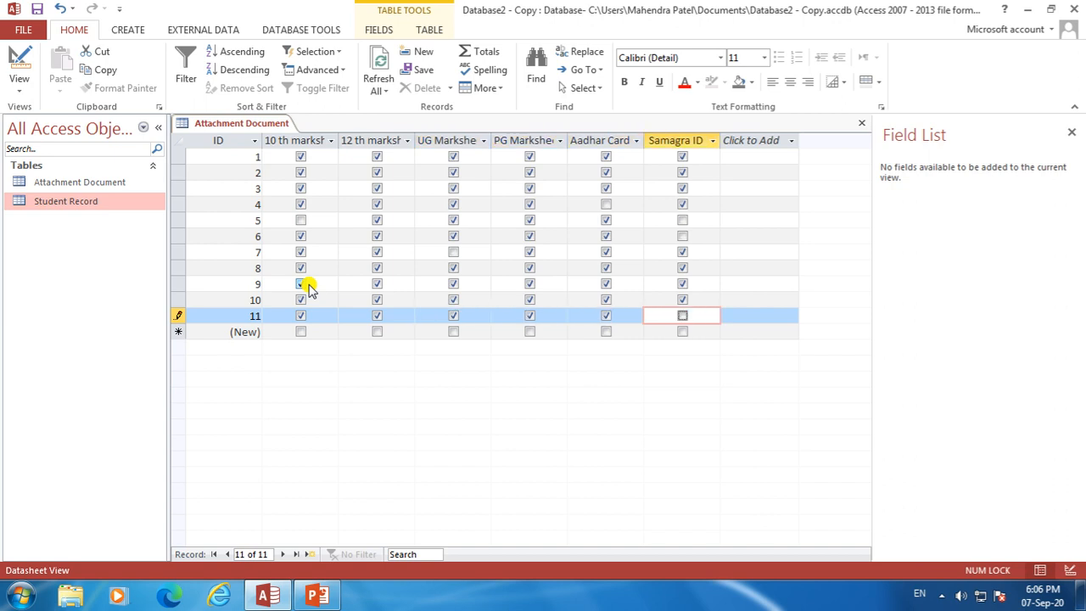
Save the Attachment Document table and close it
right_click(229, 126)
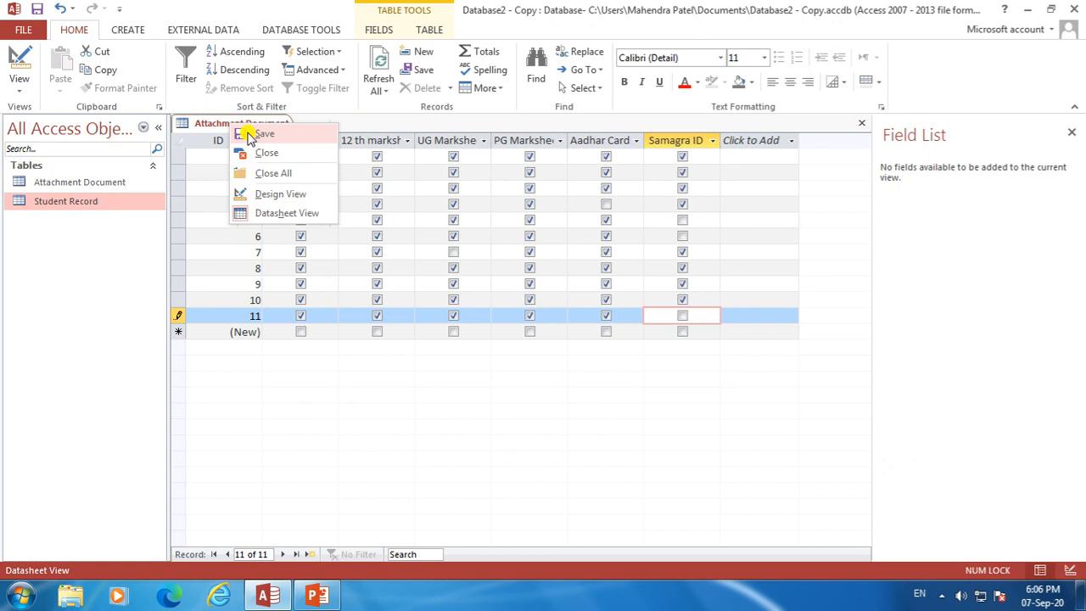
left_click(250, 134)
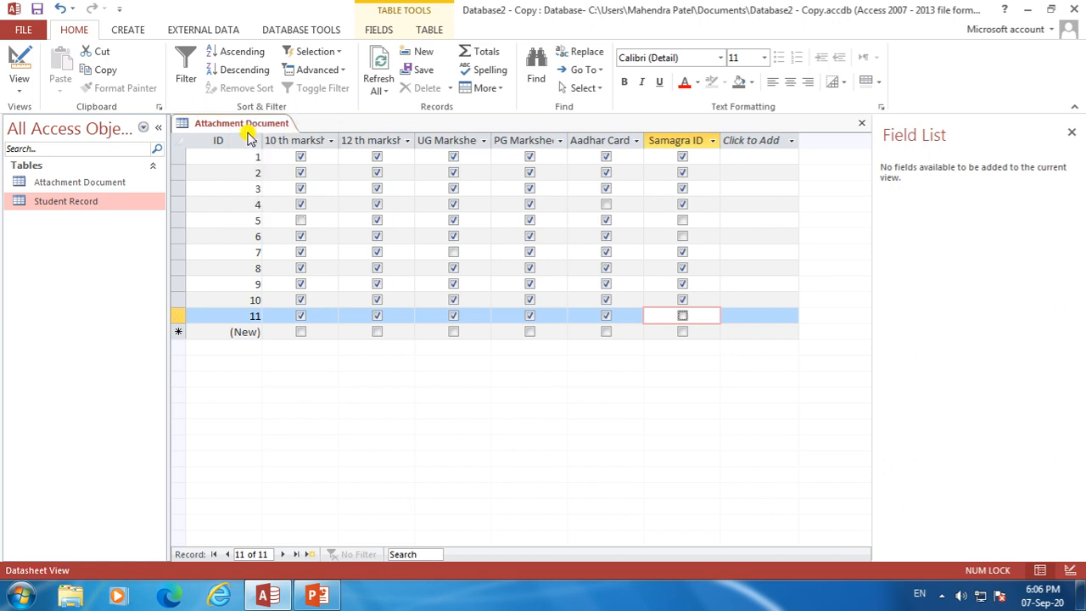
left_click(861, 123)
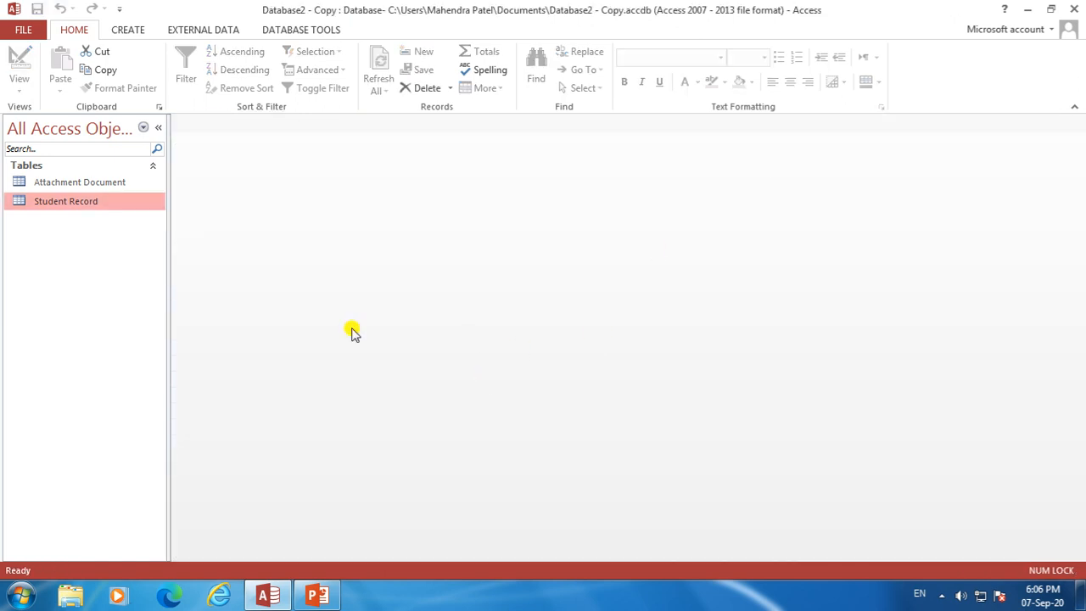
left_click(113, 182)
left_click(120, 202)
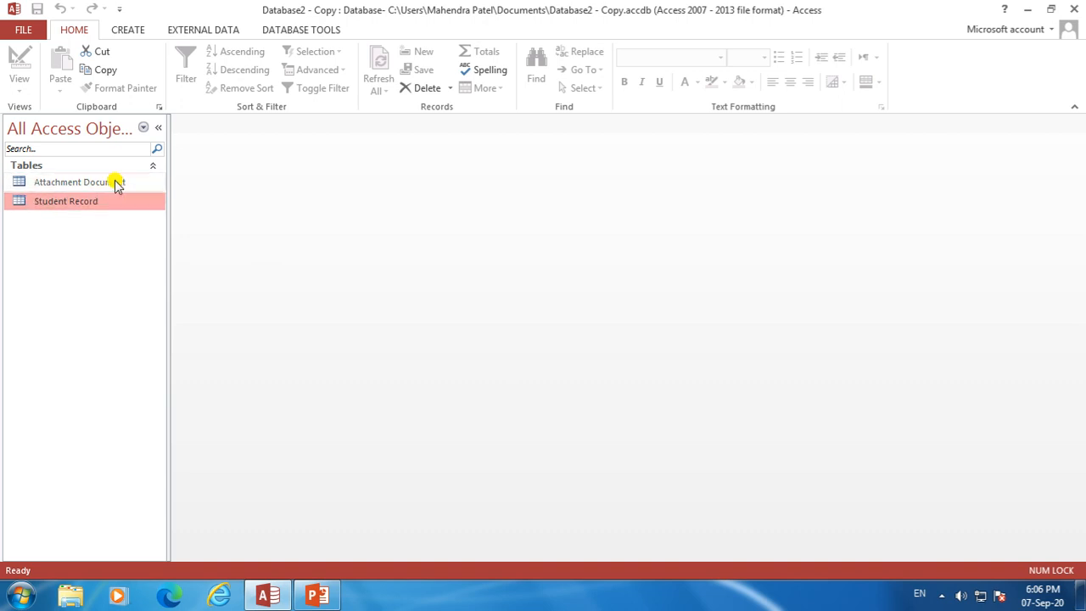
Create a blank form with Form Design and enlarge its Detail section to about 8.75 wide by 7.9 high on the rulers
left_click(129, 30)
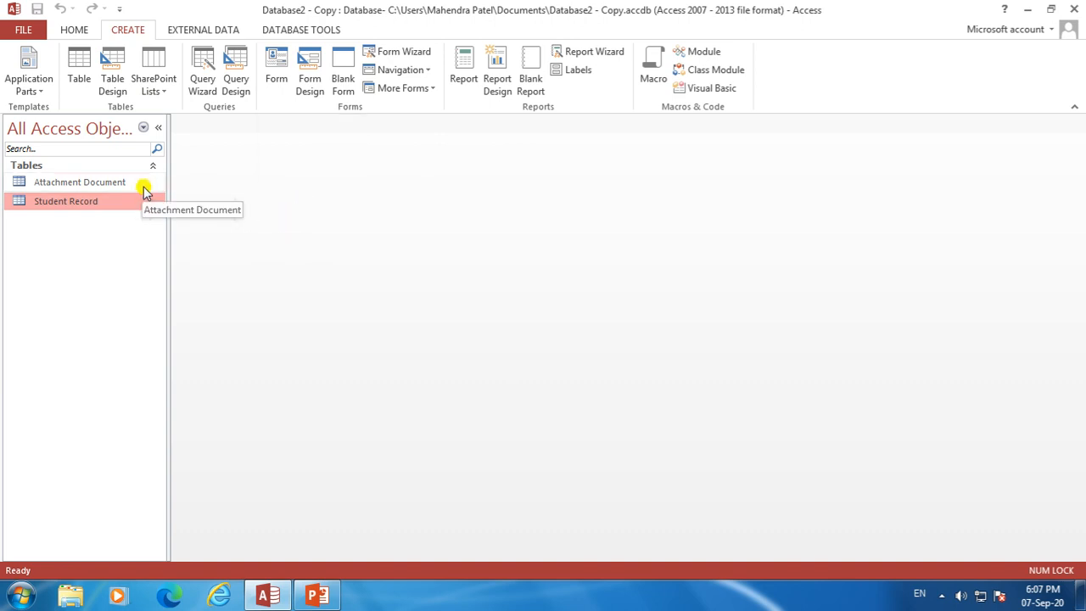
left_click(311, 85)
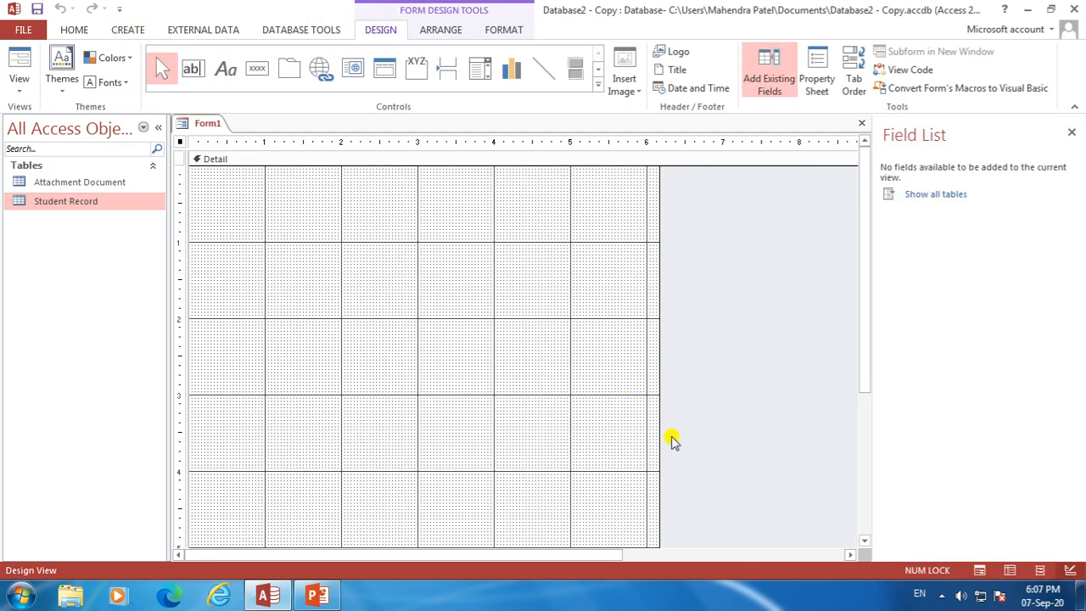
left_click_drag(867, 386, 868, 485)
left_click_drag(659, 453, 856, 537)
left_click_drag(866, 439, 860, 240)
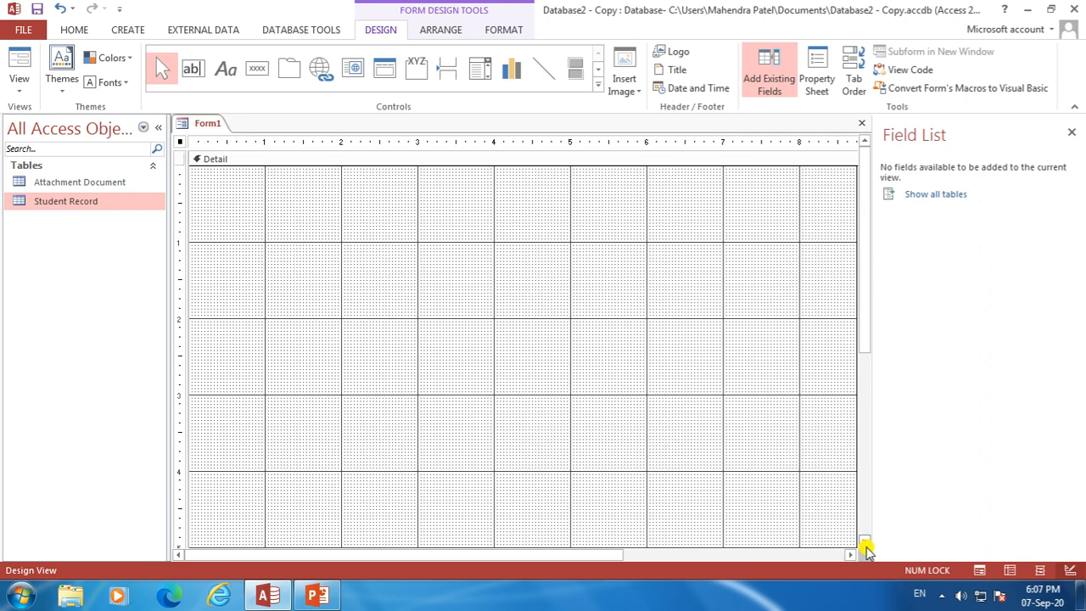
left_click(864, 541)
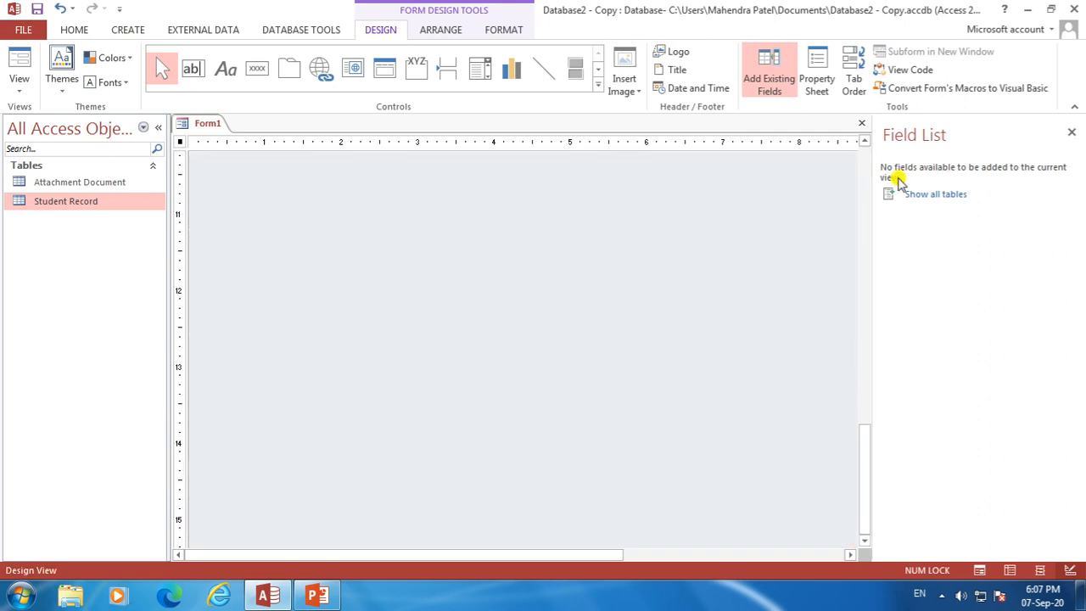
left_click(865, 145)
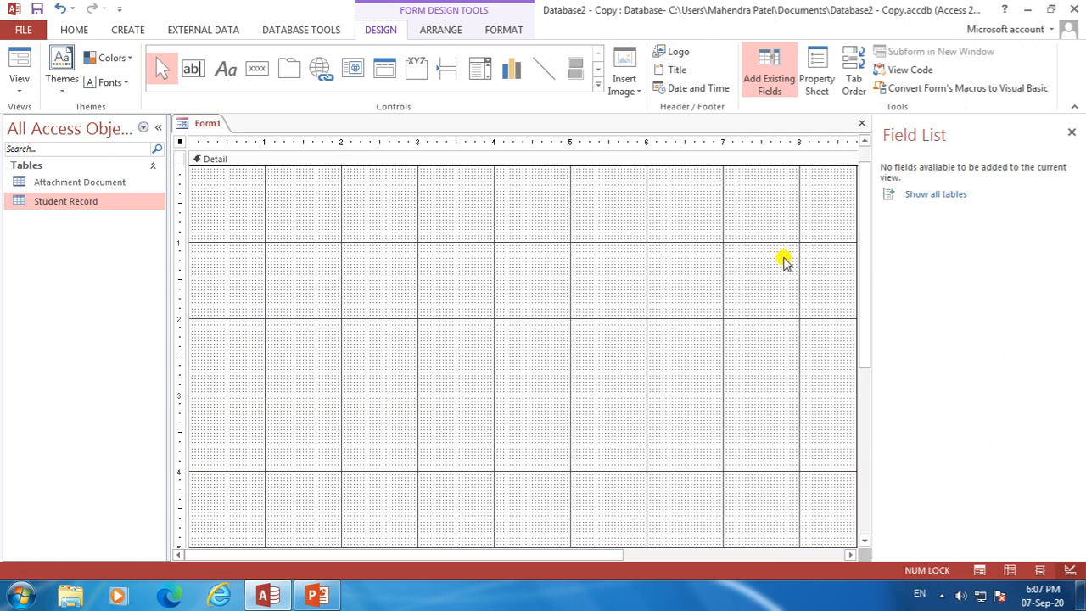
scroll(864, 547, "down", 5)
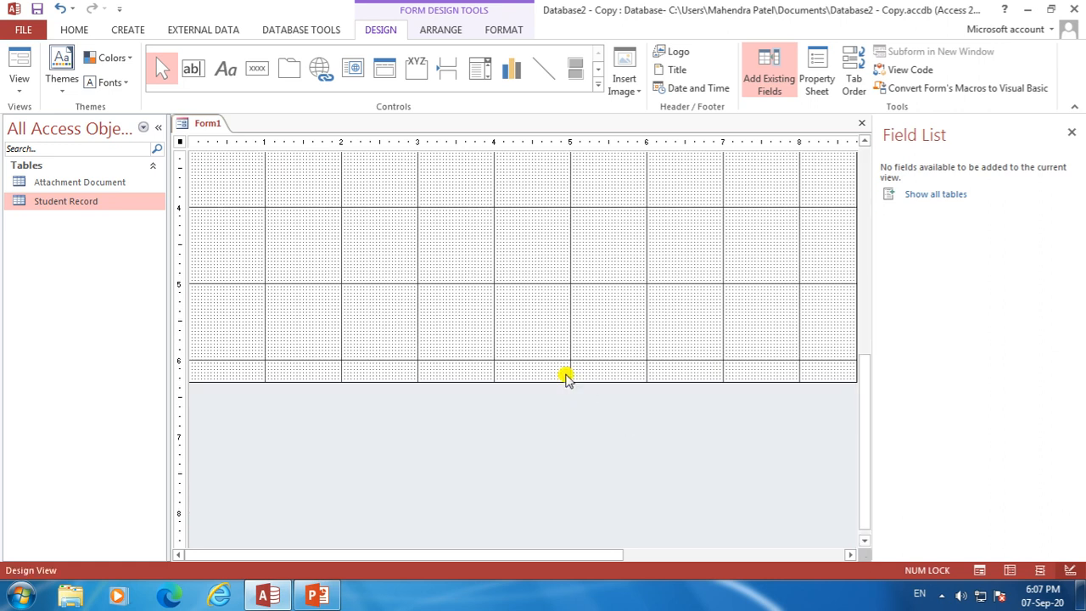
left_click_drag(558, 379, 552, 502)
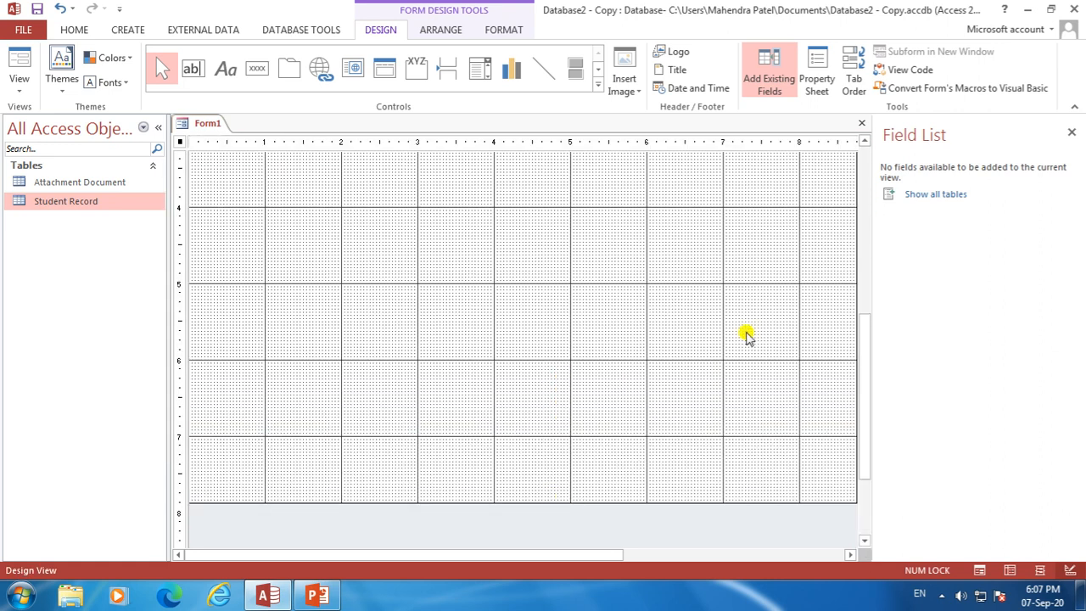
Show the fields of all tables and add STUDENT ID and NAME from Student Record to the form
left_click(933, 194)
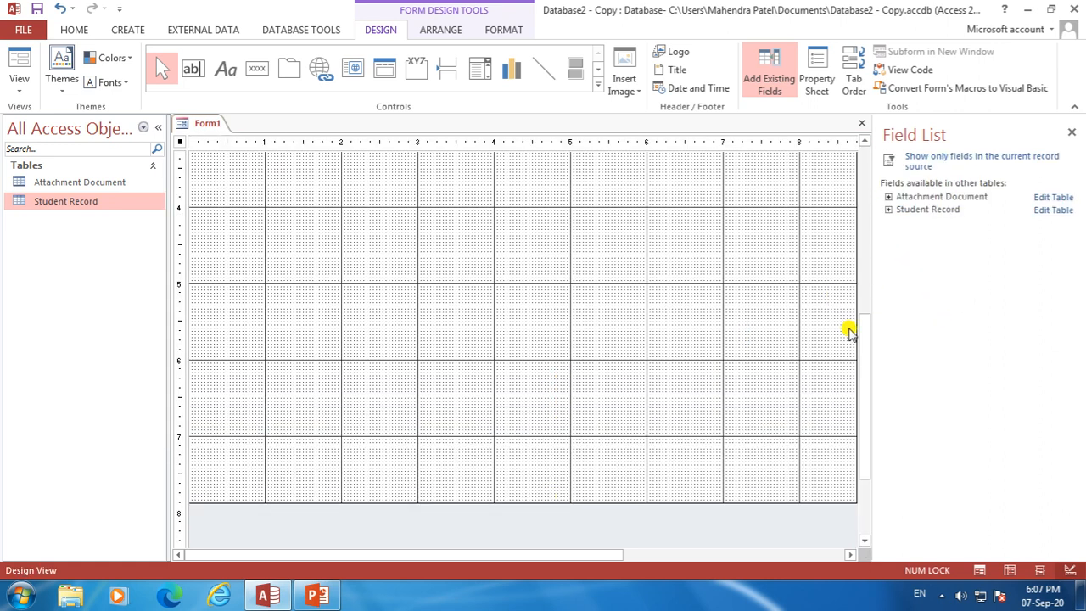
left_click_drag(860, 364, 866, 175)
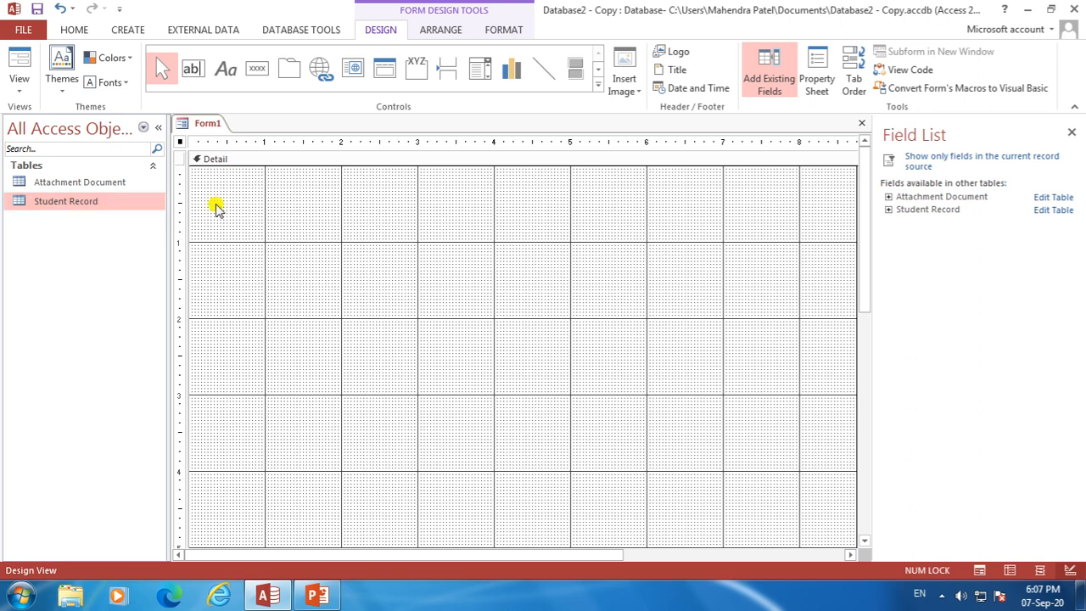
left_click(922, 212)
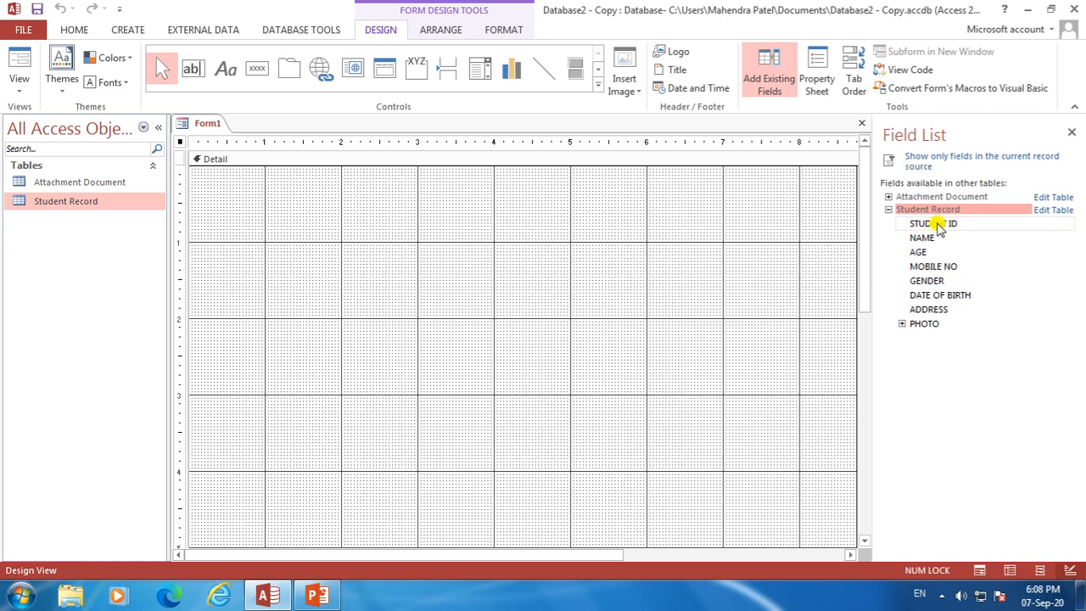
double_click(937, 225)
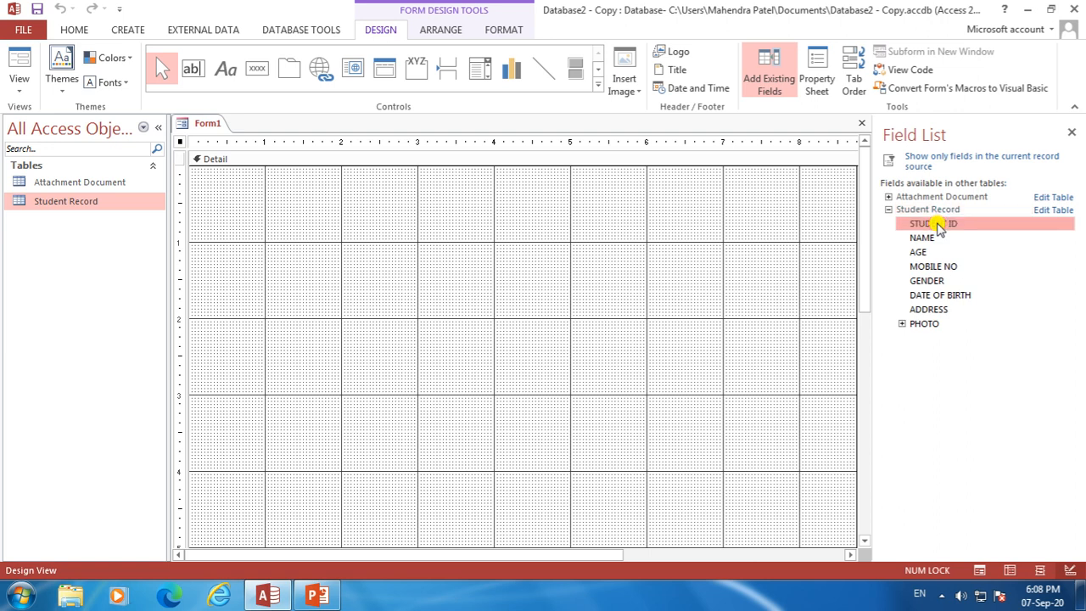
double_click(925, 226)
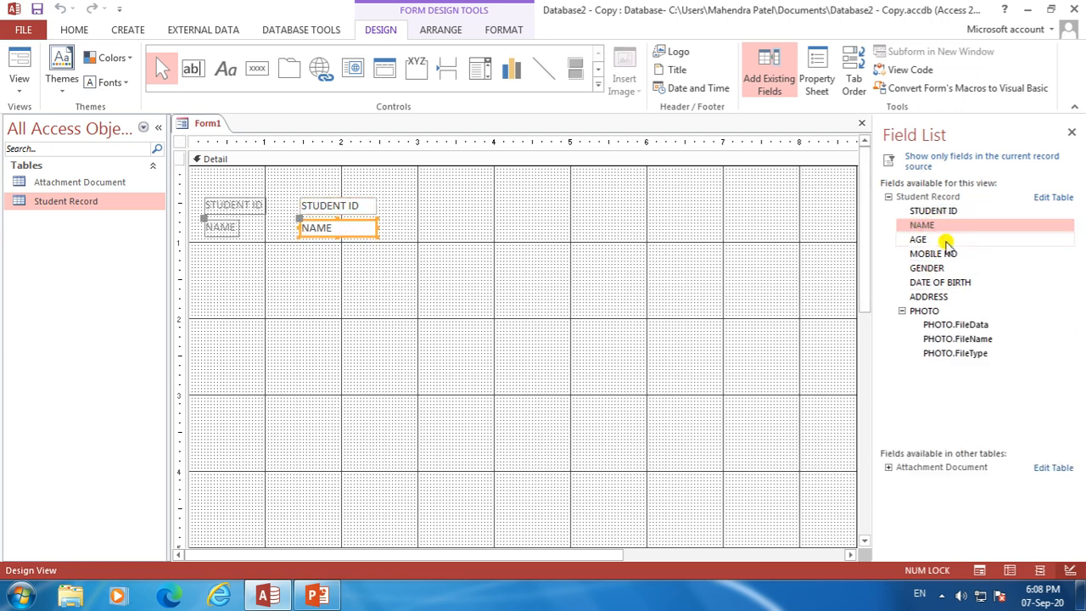
Add AGE, MOBILE NO, GENDER, DATE OF BIRTH, ADDRESS and PHOTO to the form, moving PHOTO to the right of the STUDENT ID field
double_click(922, 240)
left_click(944, 254)
double_click(933, 254)
double_click(927, 268)
double_click(940, 282)
double_click(934, 297)
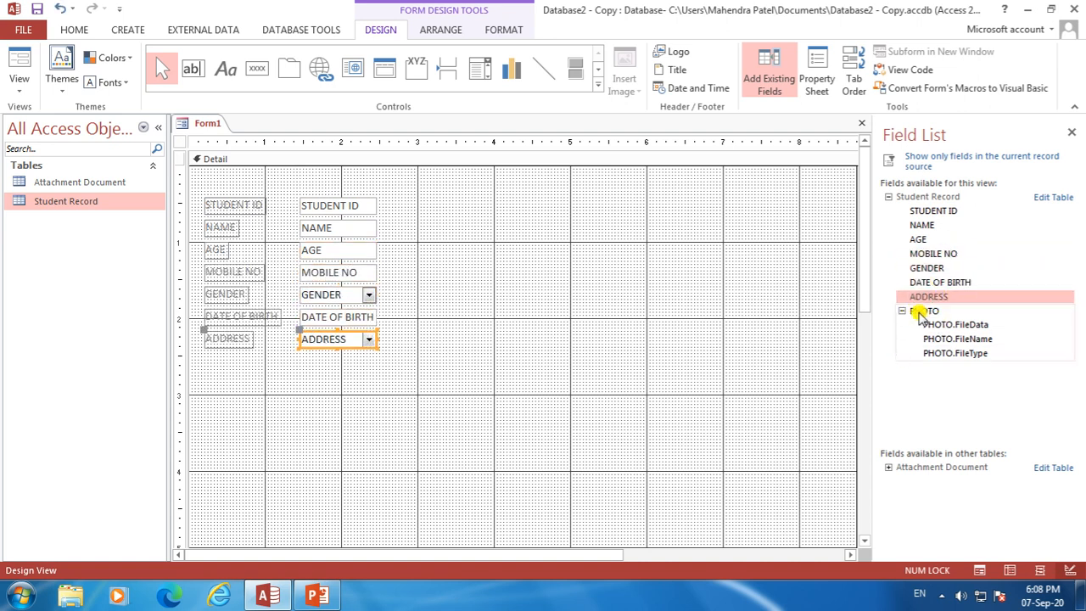
double_click(923, 312)
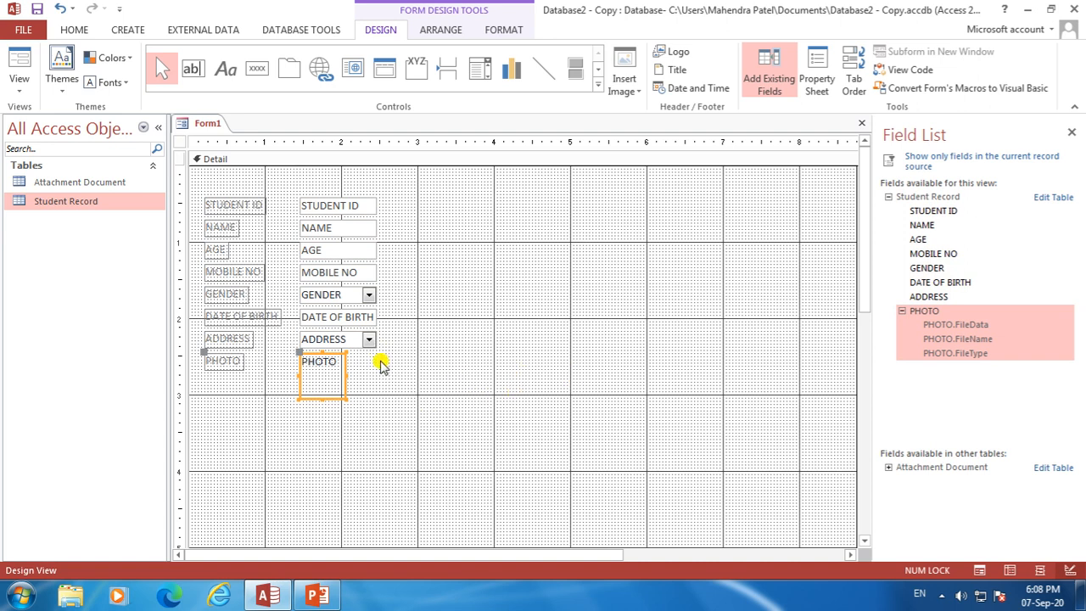
left_click_drag(315, 355, 623, 196)
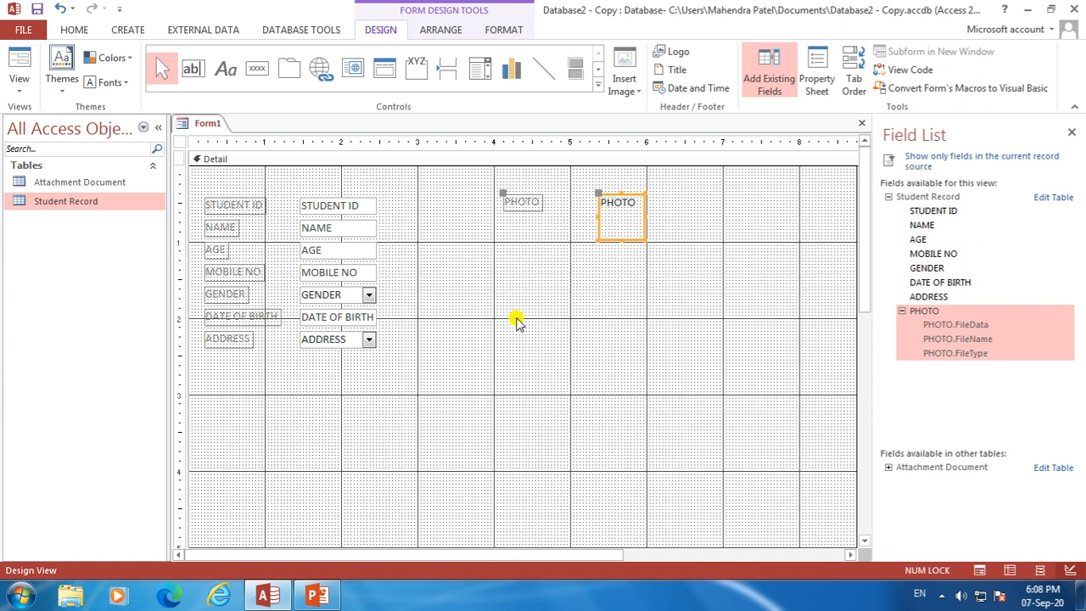
Switch the form to Layout View and move the PHOTO label below and slightly left of the picture
right_click(210, 127)
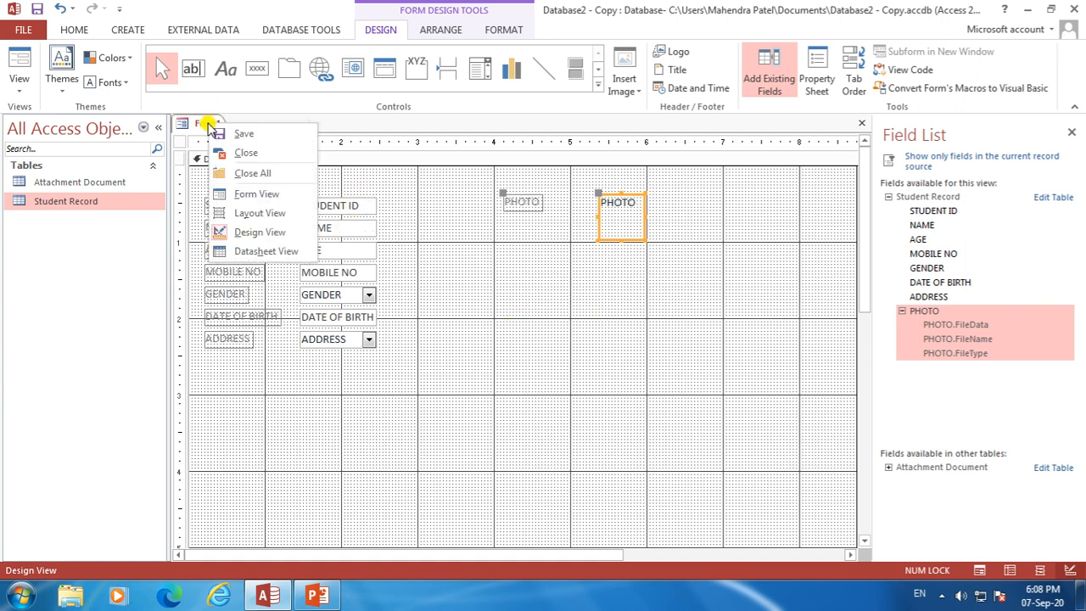
left_click(270, 219)
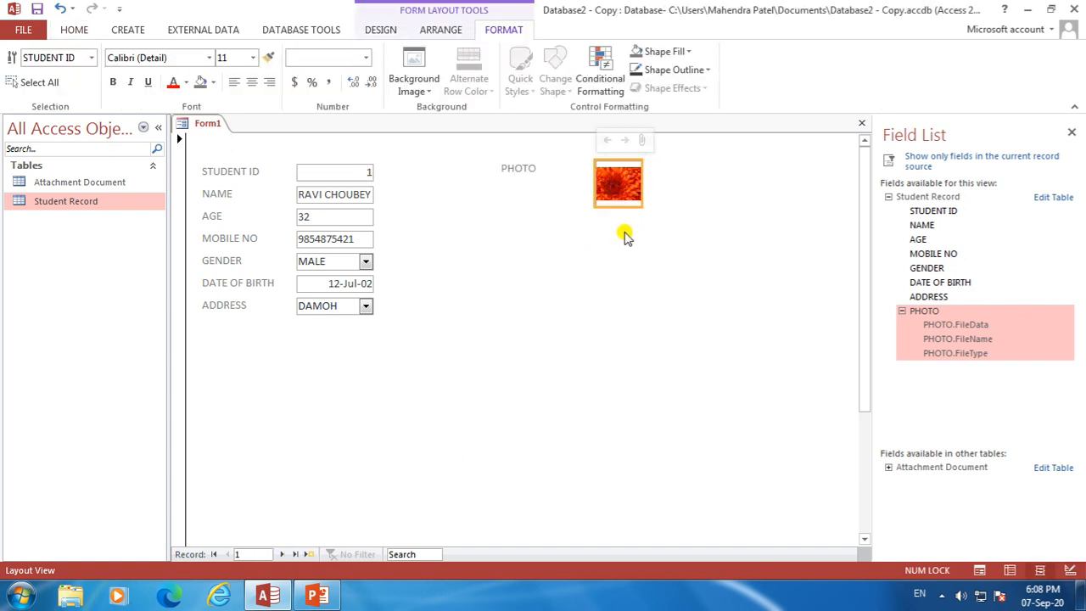
left_click(519, 167)
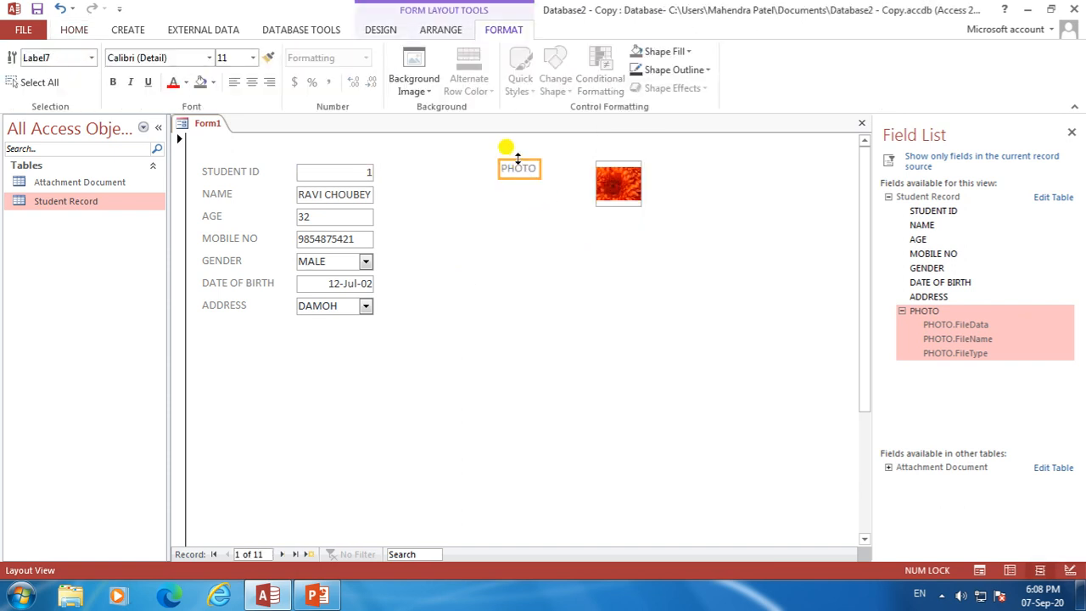
left_click_drag(526, 168, 556, 230)
Enlarge the photo frame leftwards and downwards, then trim its right edge so the frame fits closely around the picture
left_click(611, 189)
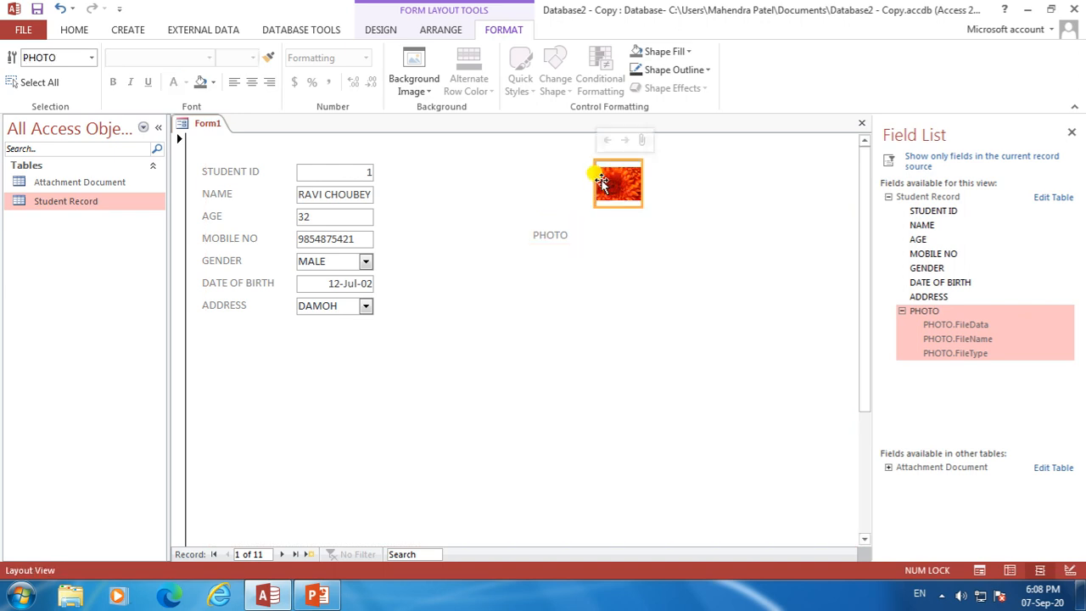
left_click_drag(597, 180, 497, 175)
left_click_drag(563, 208, 570, 227)
left_click(552, 236)
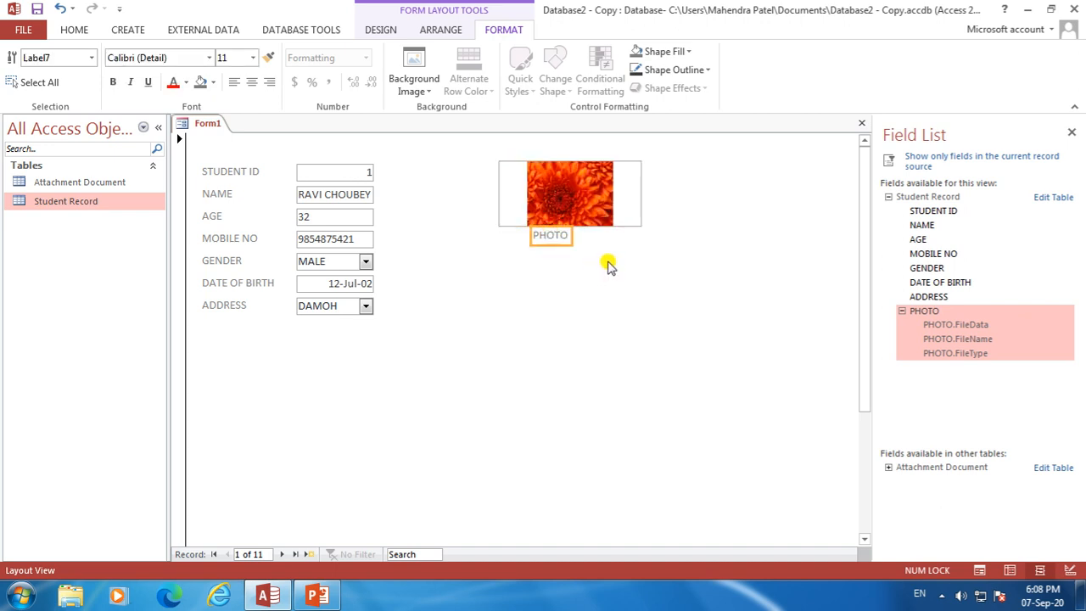
left_click(567, 222)
left_click_drag(567, 226, 568, 248)
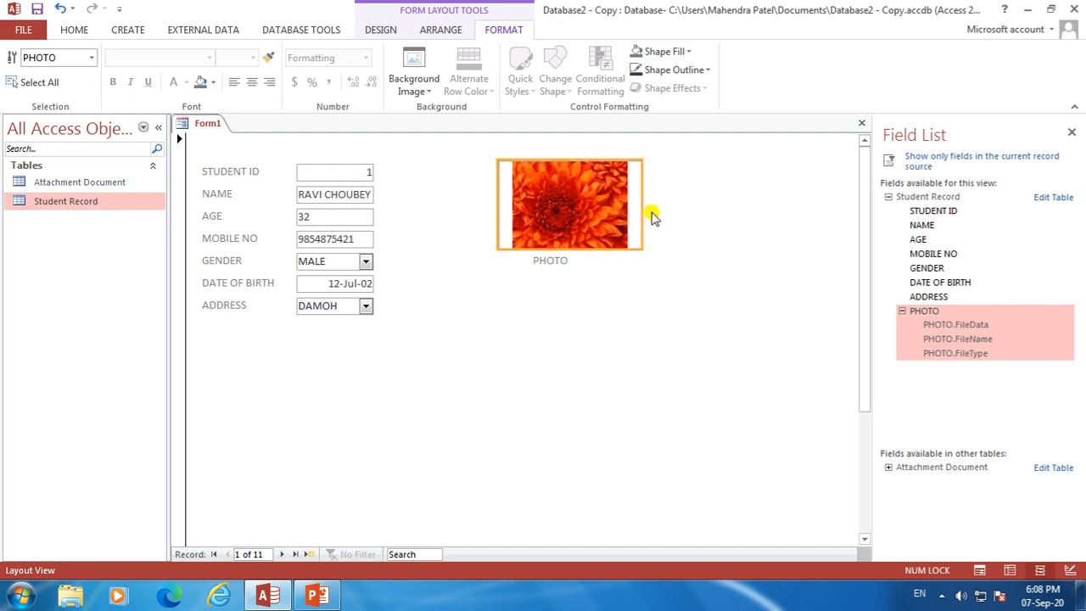
left_click_drag(642, 210, 622, 210)
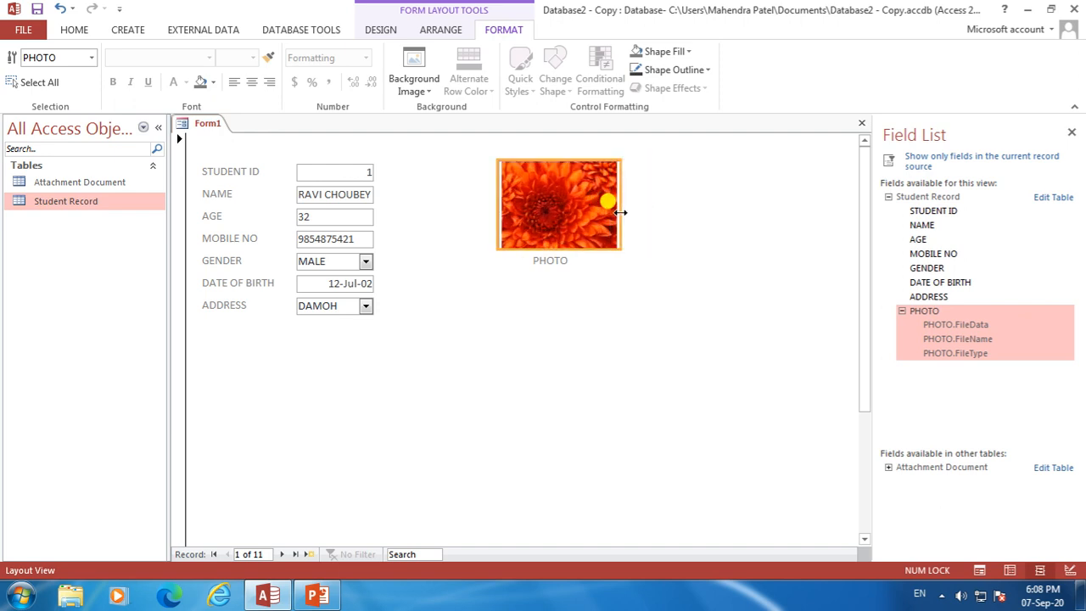
Shift the PHOTO label to the right so it sits centred beneath the picture
left_click(552, 261)
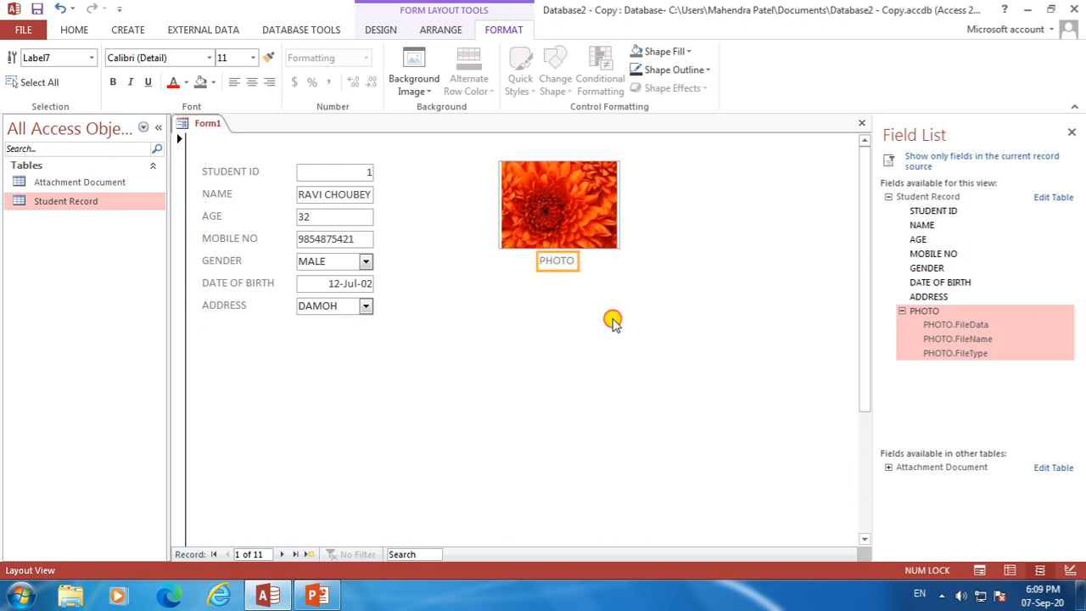
left_click(543, 346)
left_click(561, 262)
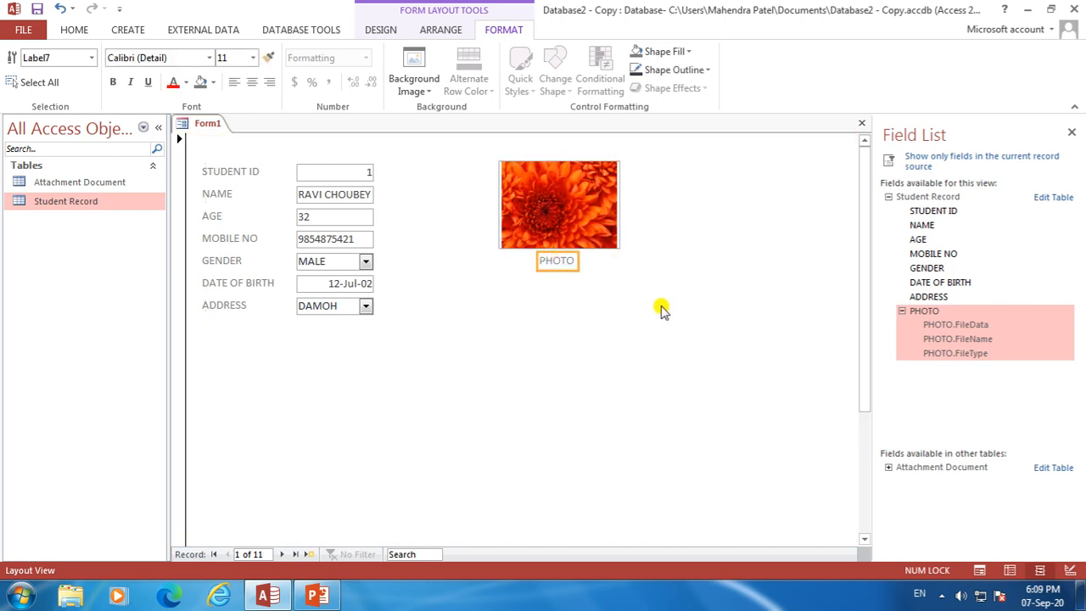
left_click(643, 321)
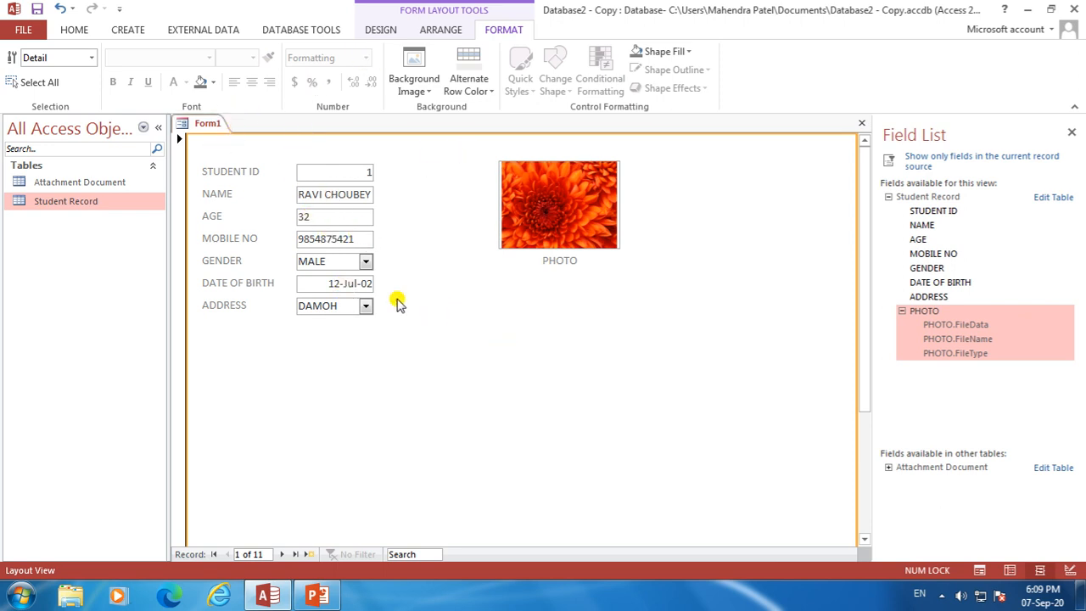
Move the photo frame and its PHOTO label slightly down, leaving a small gap between them
left_click(512, 223)
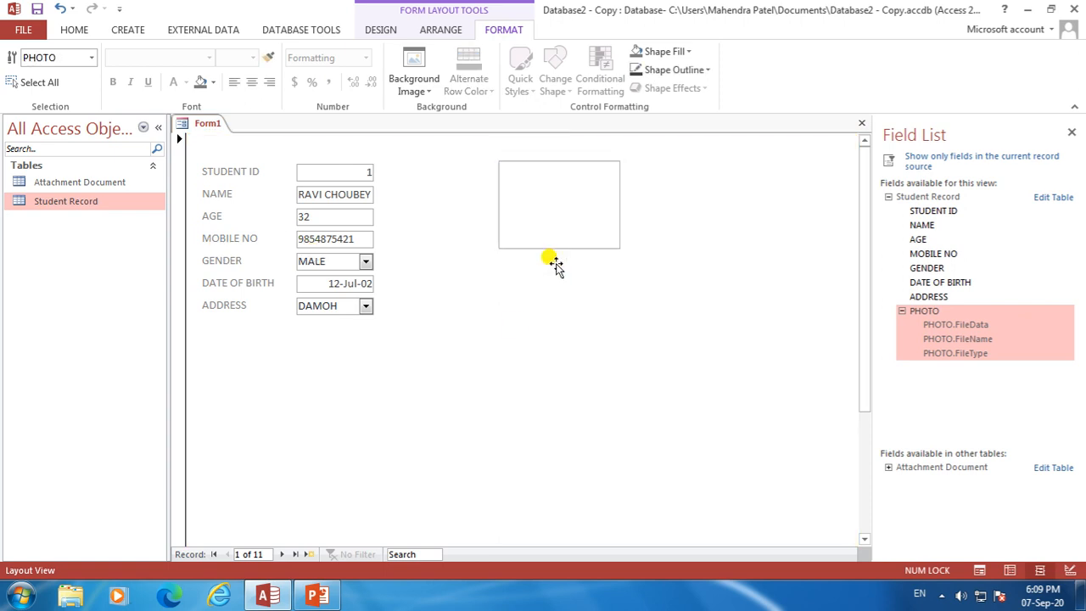
left_click(553, 262)
left_click(553, 228)
left_click(658, 283)
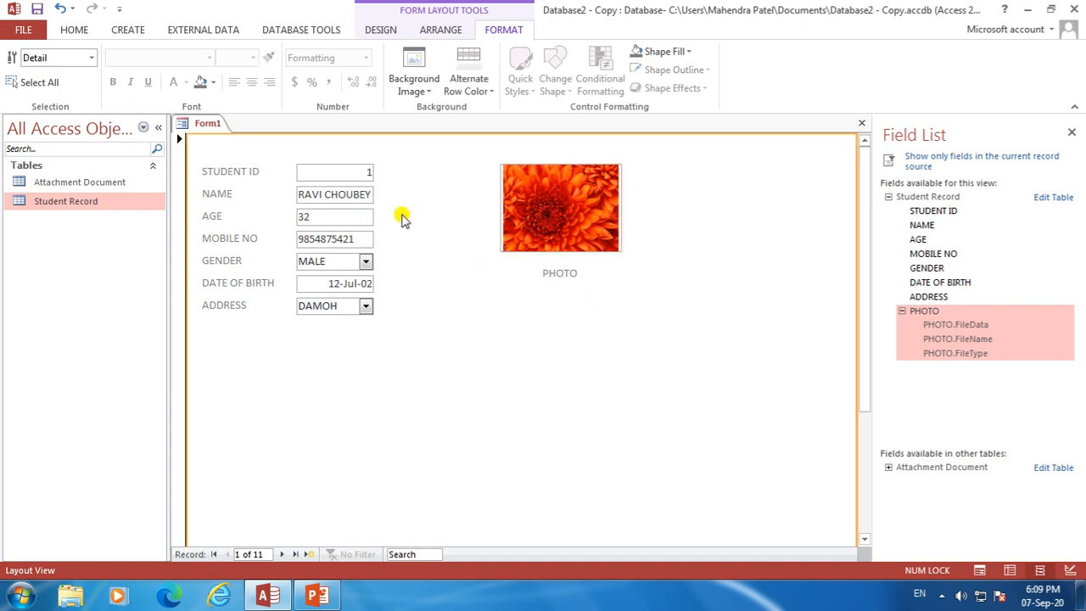
In Design View, move all the form's controls down to the 1-inch mark and widen the form to about 8.5 inches
left_click(380, 30)
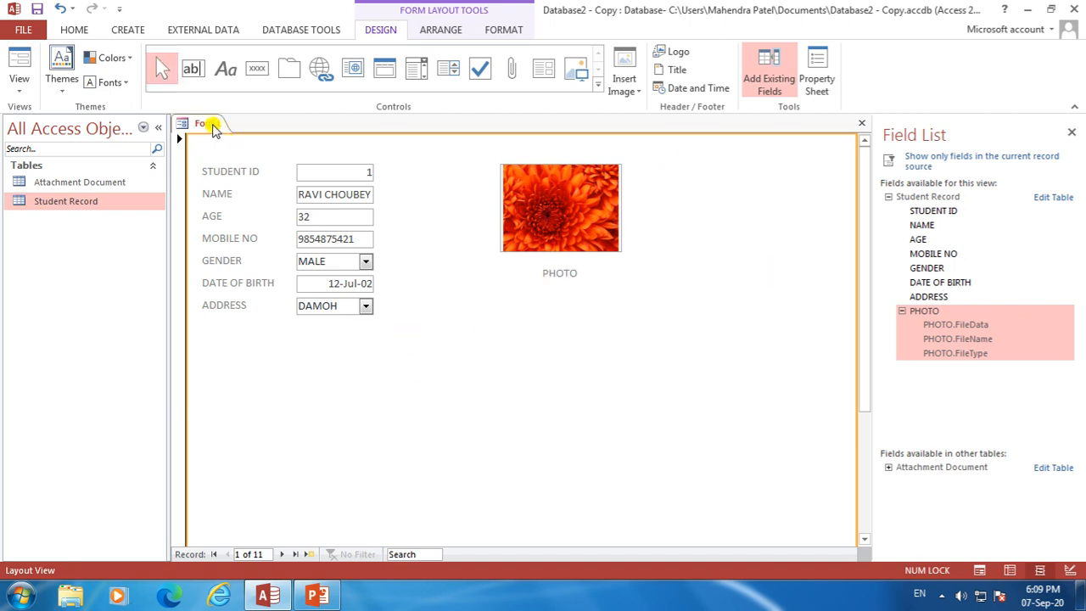
right_click(213, 126)
left_click(245, 234)
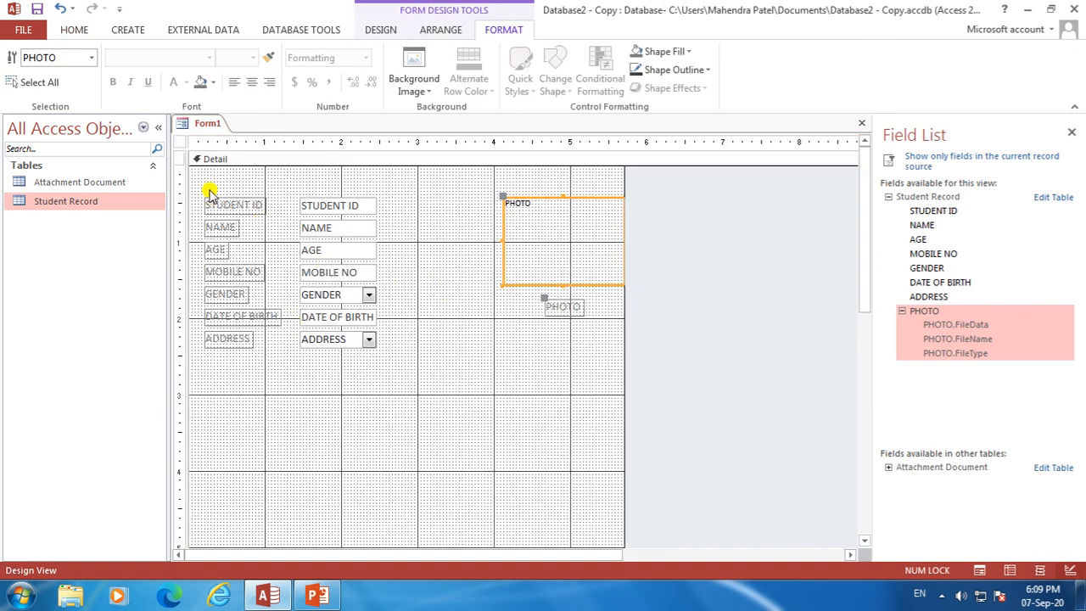
key("ctrl+a")
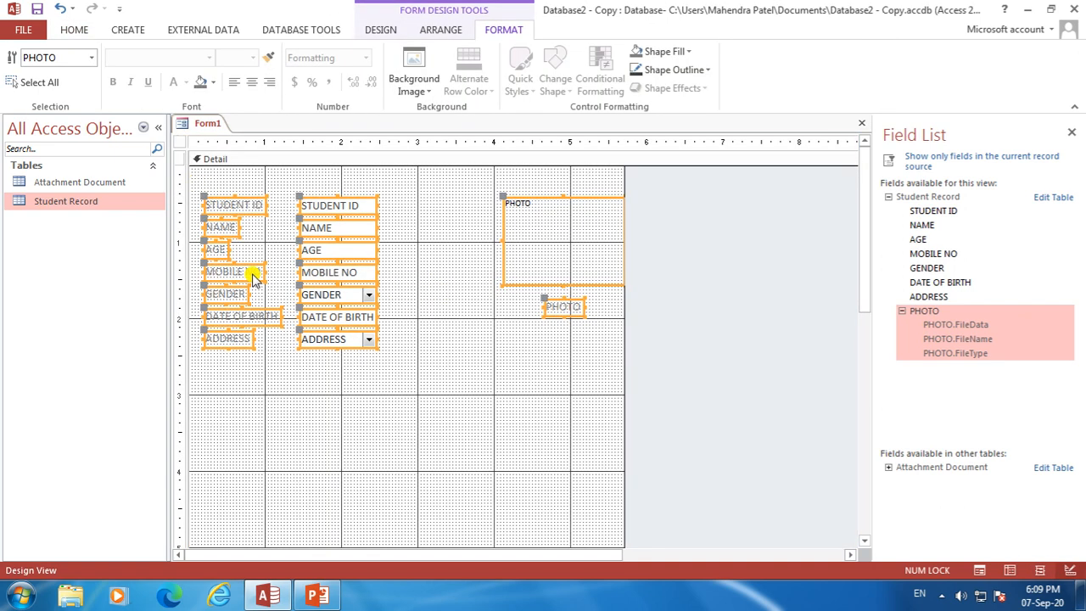
key("Down")
key("Down")
key("Down")
key("Down")
key("Down")
key("Down")
key("Down")
key("Down")
key("Down")
key("Down")
key("Down")
key("Down")
key("Down")
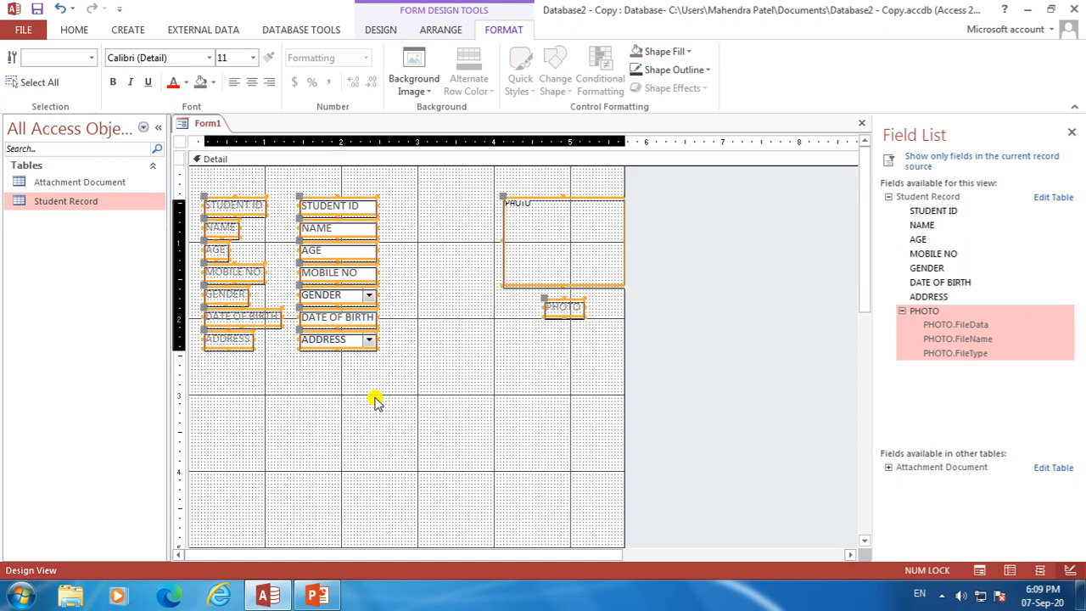
key("Down")
key("Down")
key("Down")
key("Down")
key("Down")
key("Down")
key("Down")
key("Down")
key("Down")
key("Down")
key("Down")
key("Down")
key("Down")
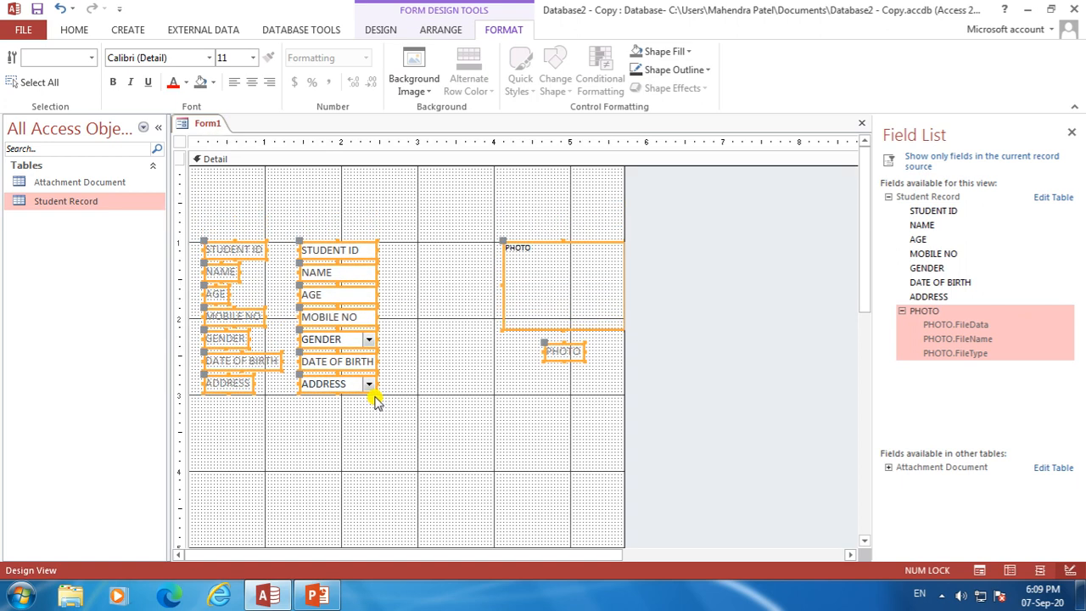
left_click_drag(624, 449, 836, 442)
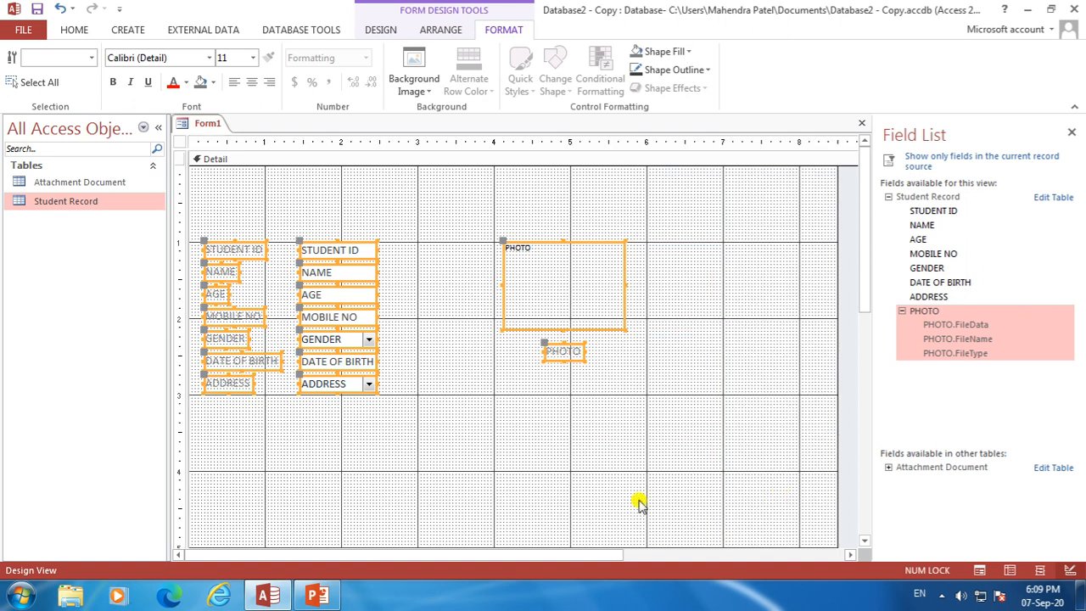
Add a command button below the ADDRESS field with the Record Navigation action Go To First Record and the Go To First picture
left_click(380, 30)
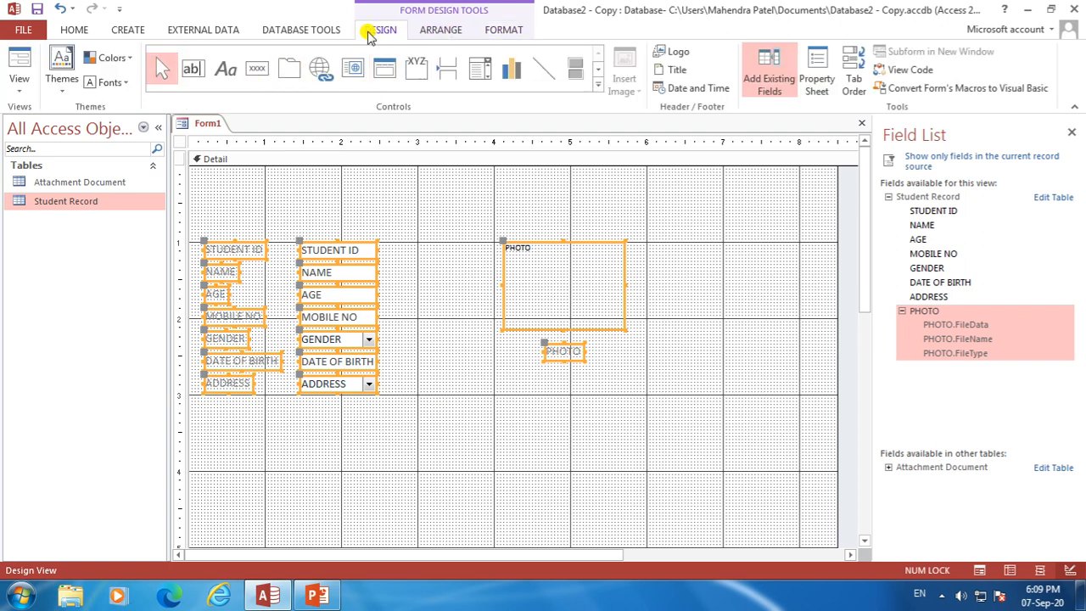
left_click(257, 71)
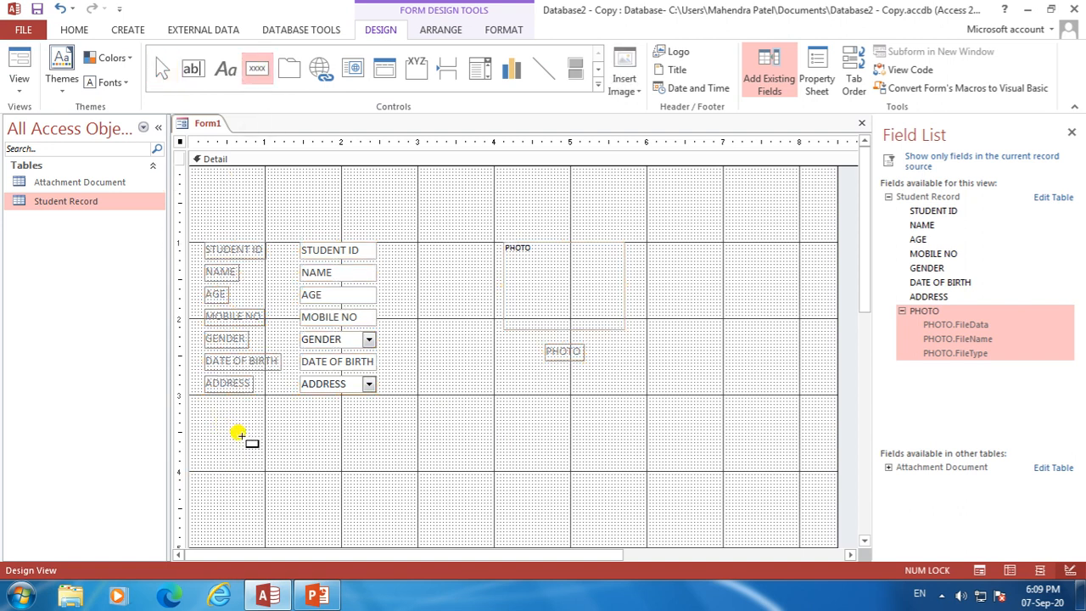
mouse_move(258, 445)
left_mouse_down()
mouse_move(266, 460)
mouse_move(304, 468)
left_mouse_up()
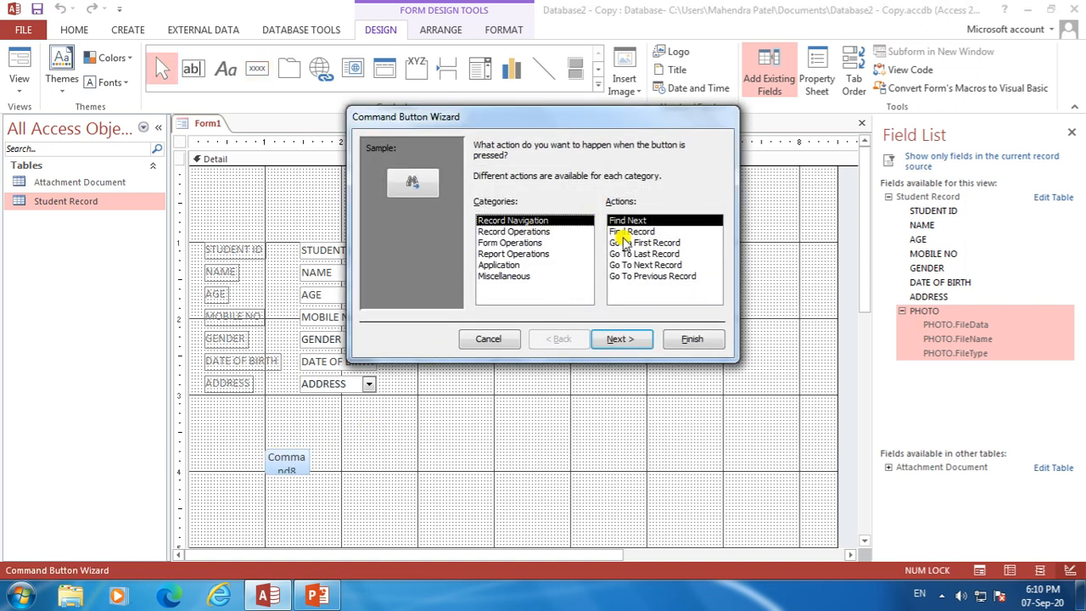
left_click(638, 276)
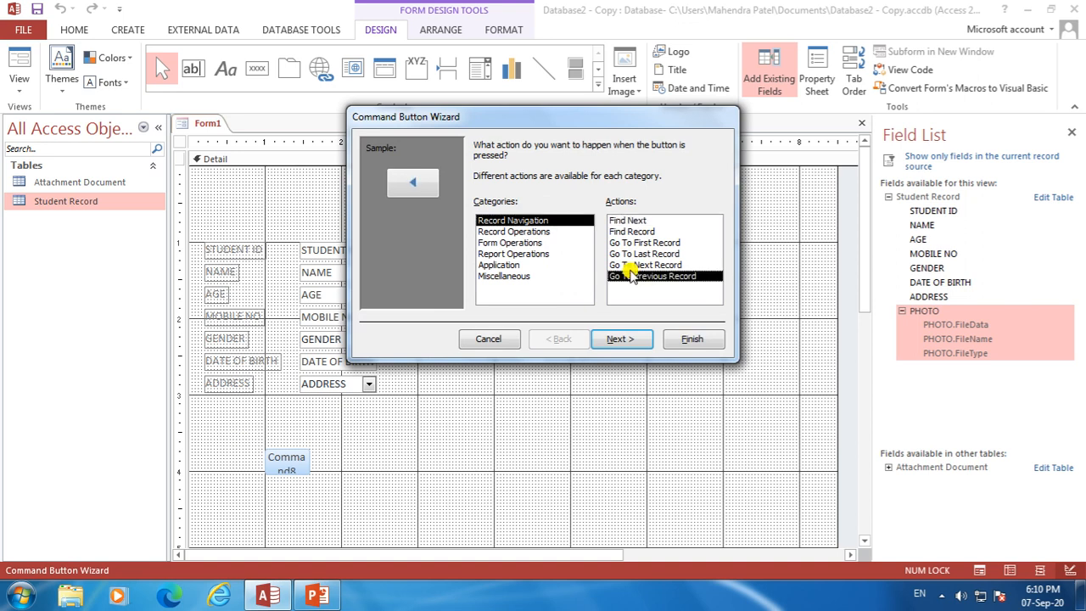
left_click(633, 245)
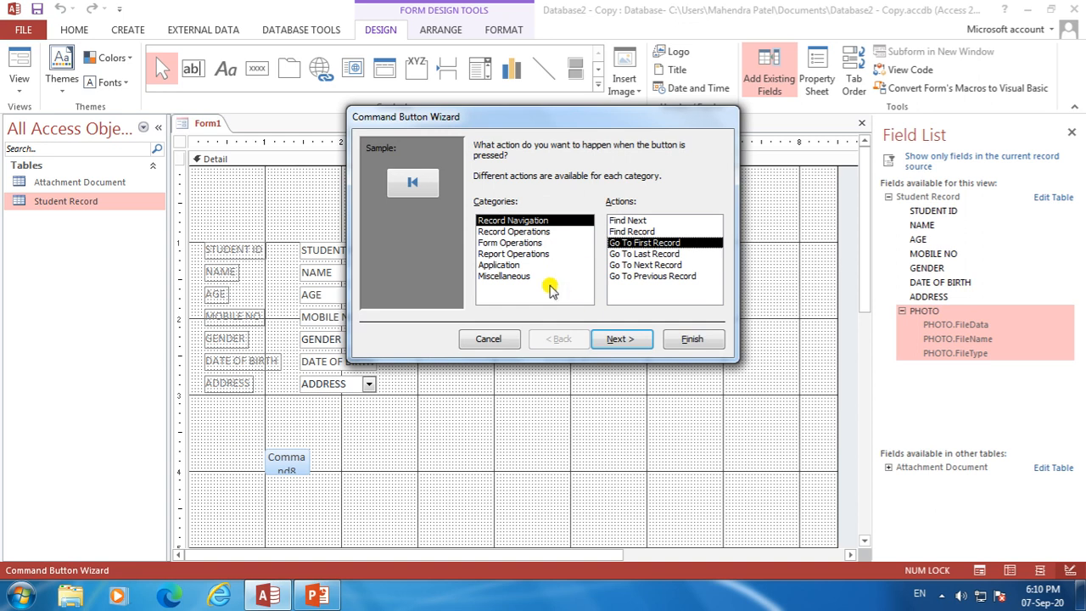
left_click(638, 341)
left_click(490, 208)
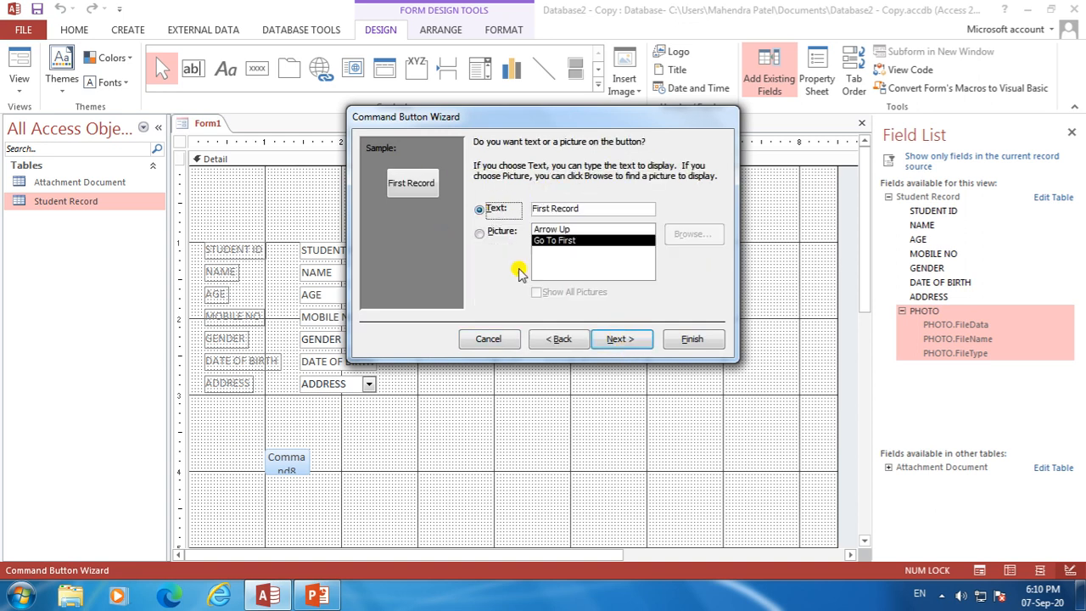
left_click(492, 232)
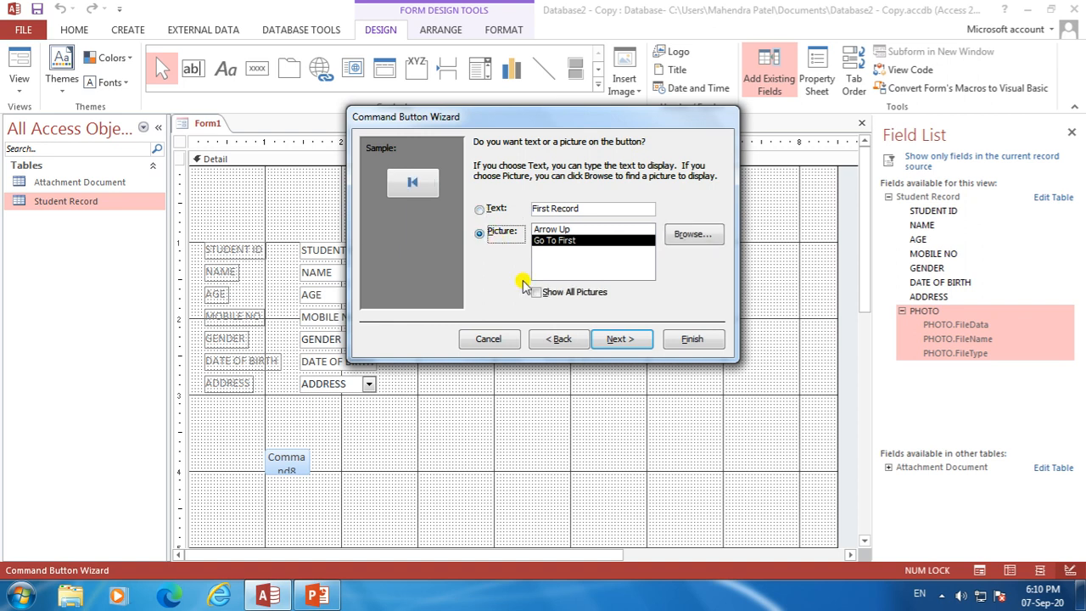
left_click(632, 338)
left_click(694, 340)
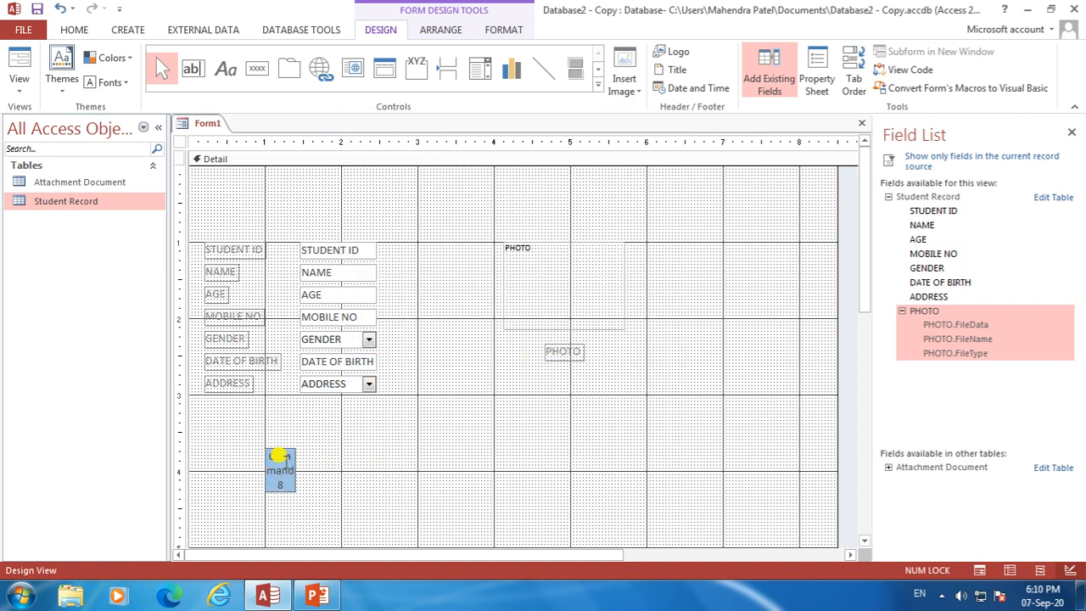
Move the first-record button slightly up so it sits just above the 4-inch gridline
left_click(291, 454)
left_click(287, 456)
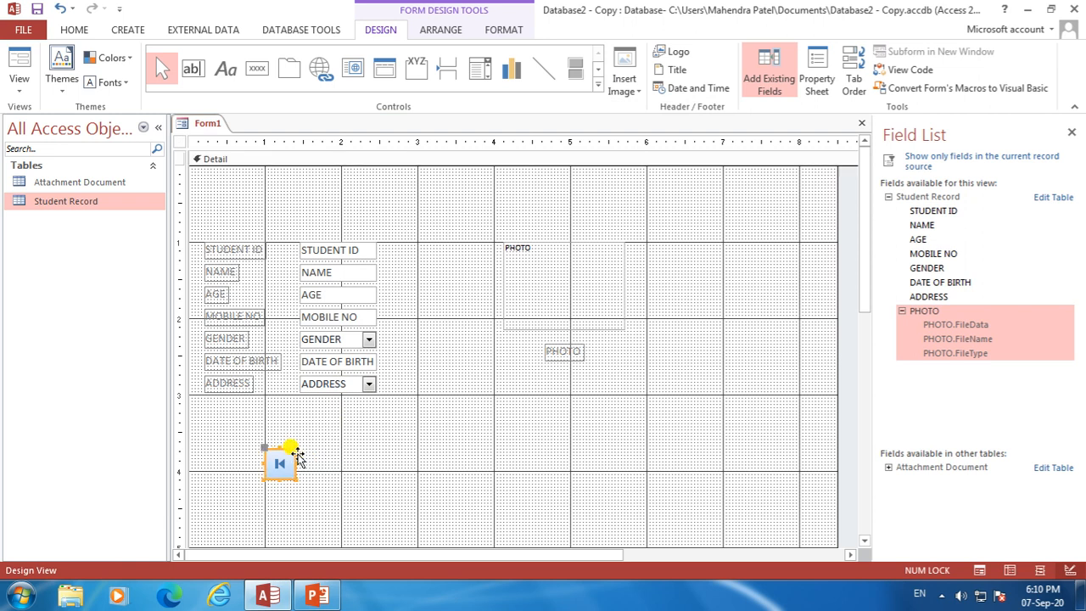
left_click(402, 480)
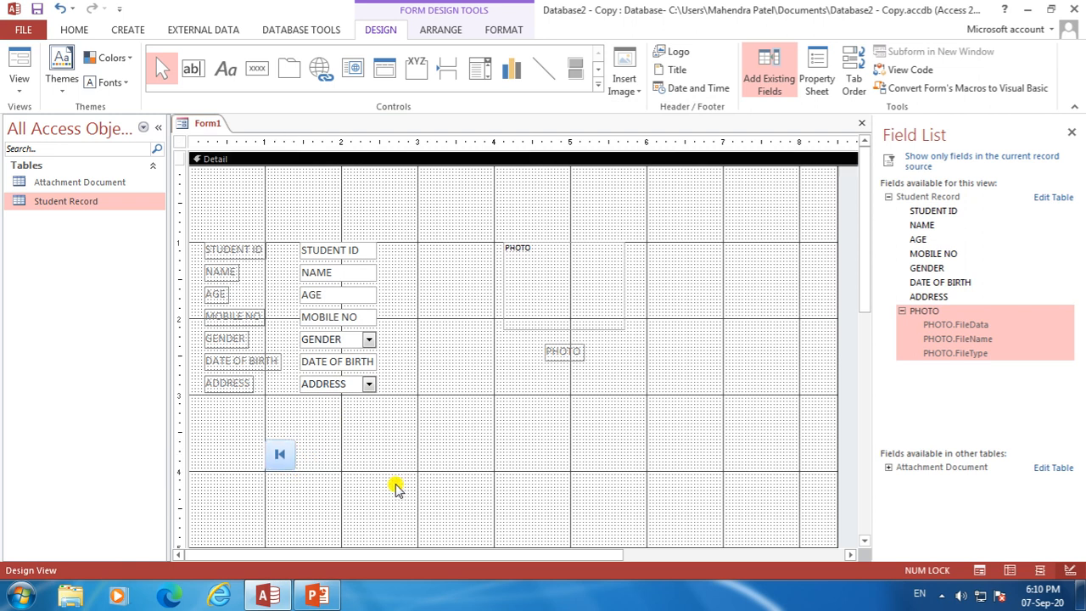
Add a command button directly right of the first-record button with the action Go To Previous Record and the Go To Previous picture
left_click(257, 68)
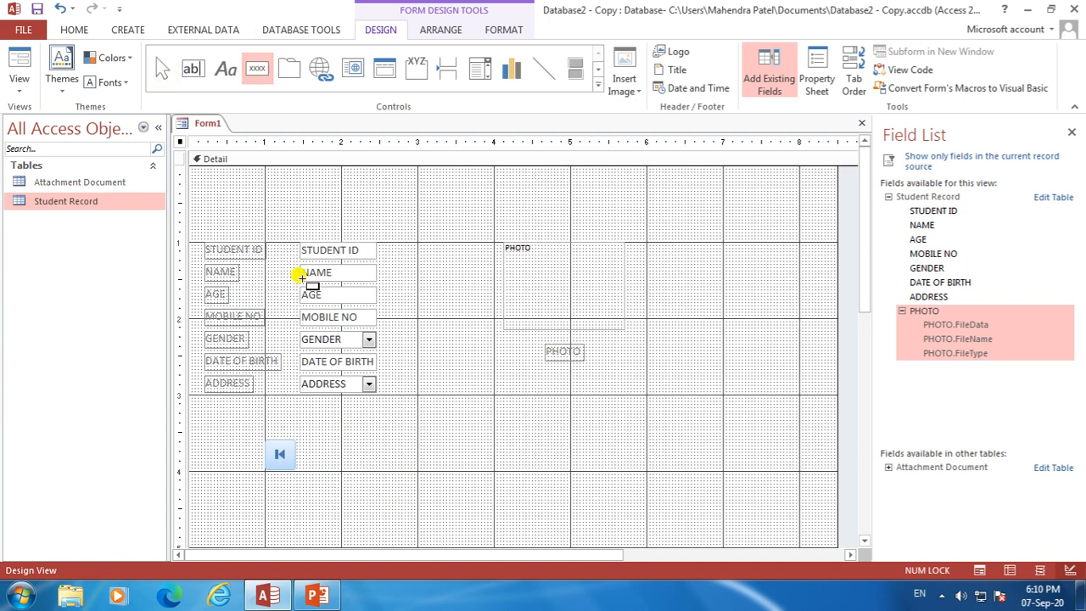
left_click_drag(291, 438, 338, 474)
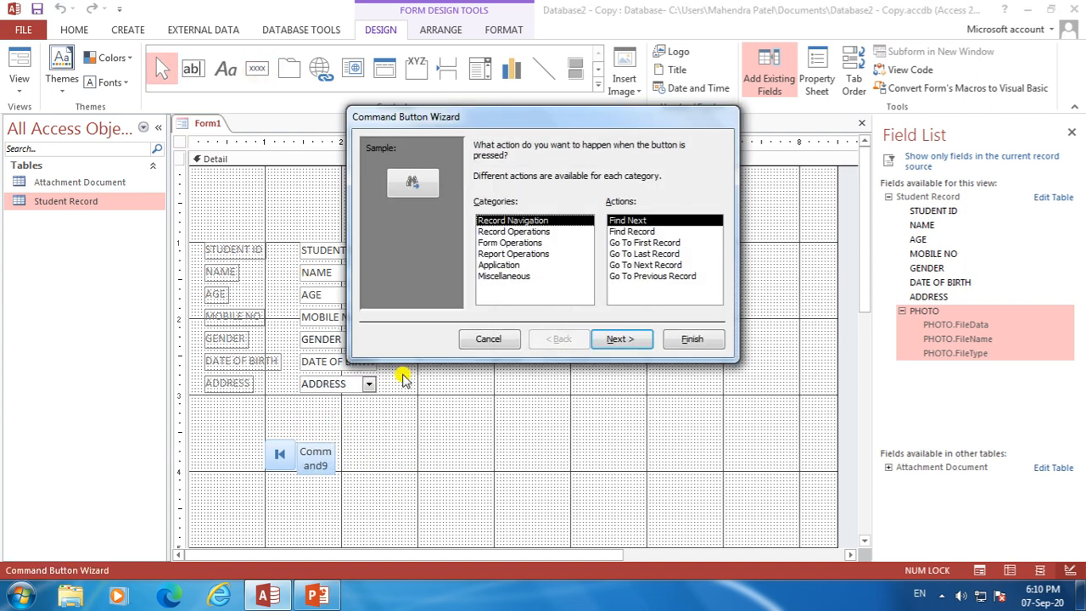
left_click(644, 254)
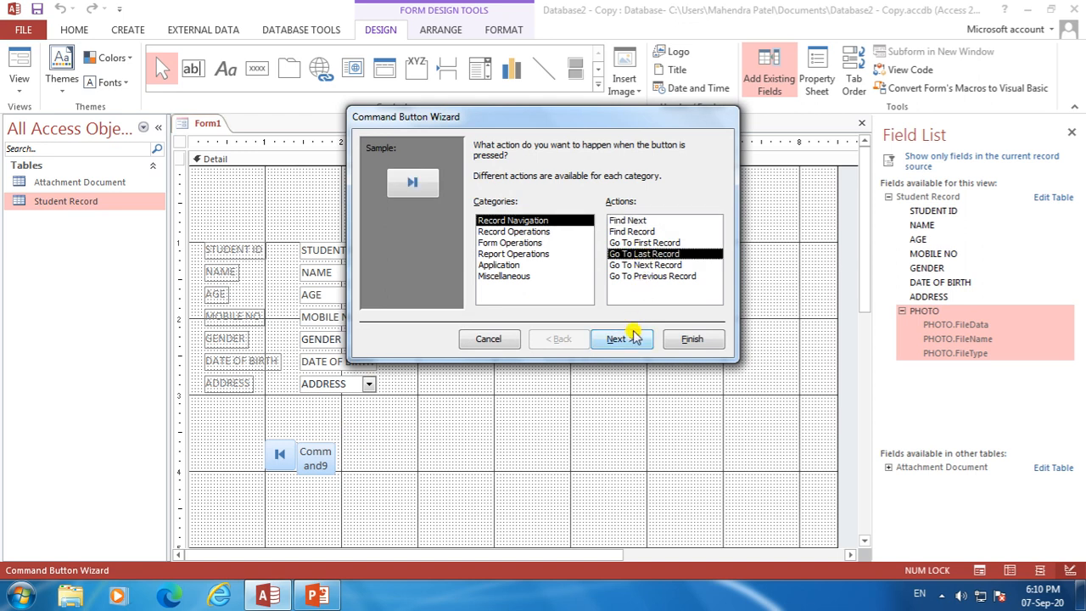
left_click(645, 243)
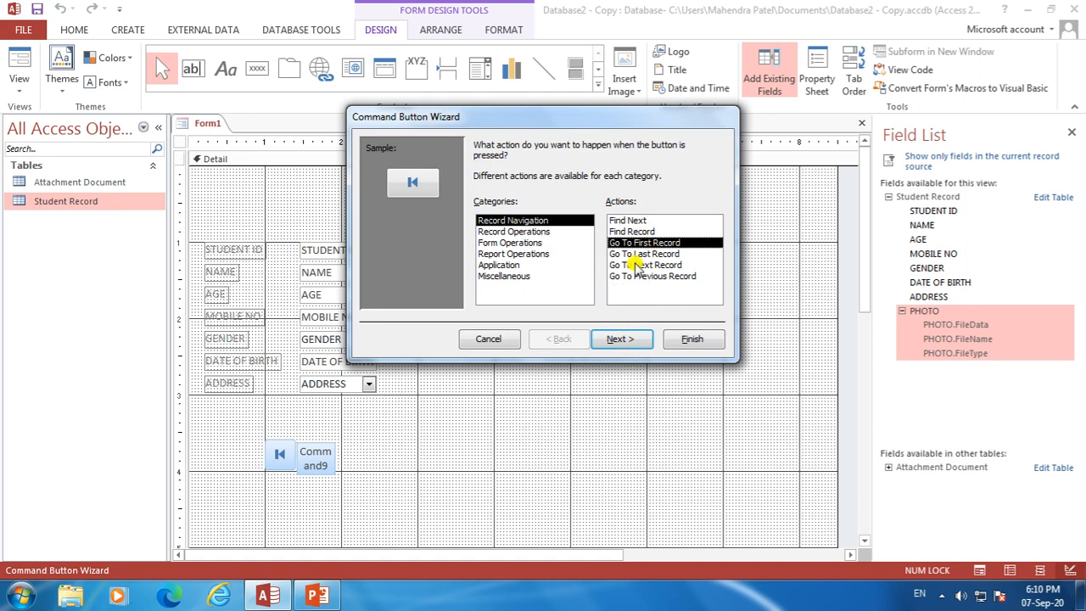
left_click(642, 254)
left_click(643, 265)
left_click(647, 276)
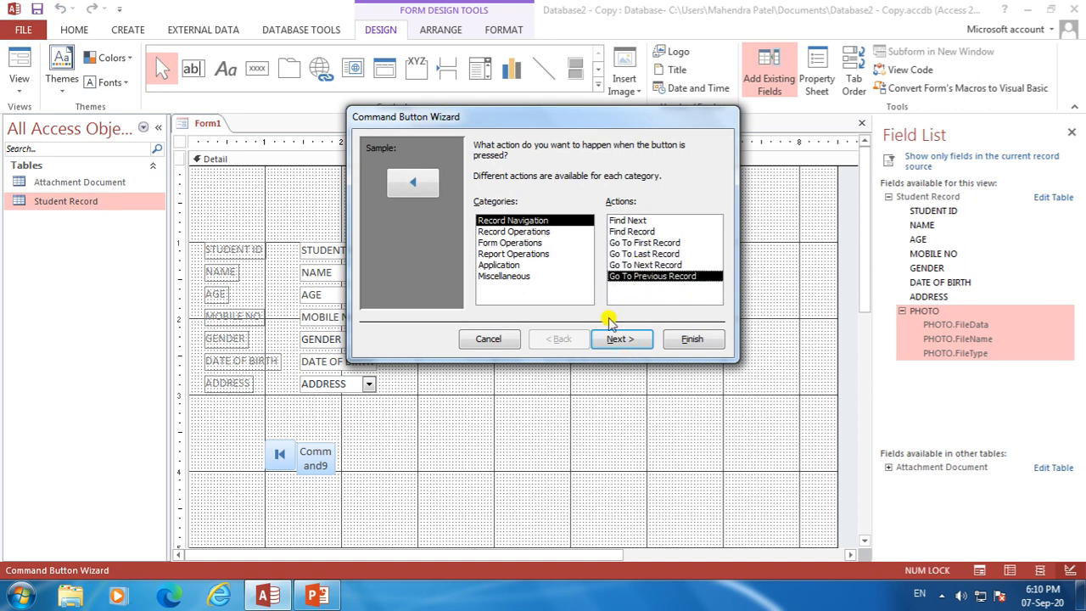
left_click(620, 339)
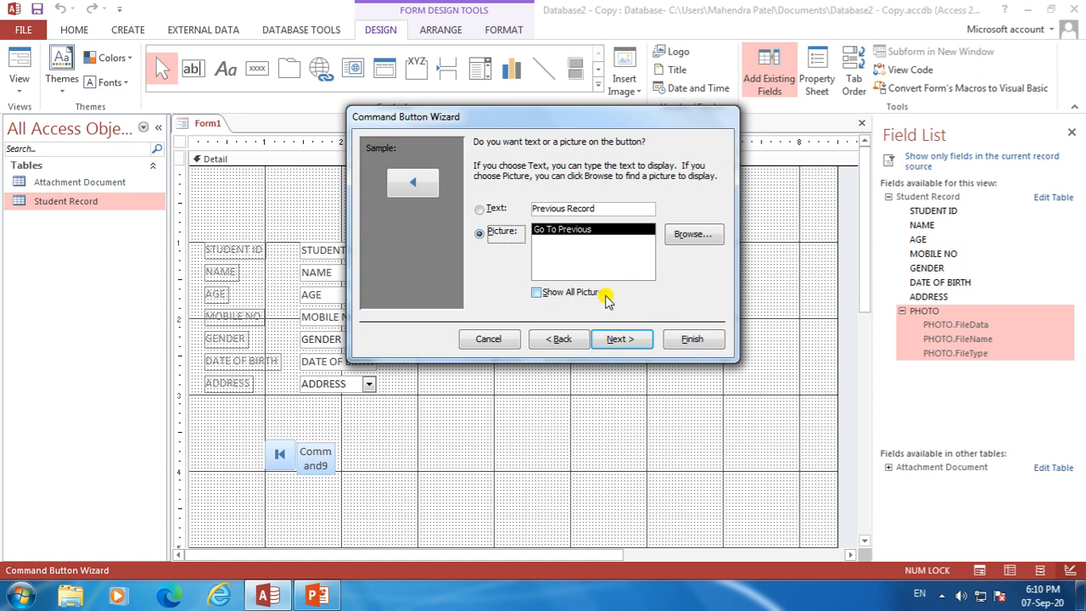
left_click(620, 339)
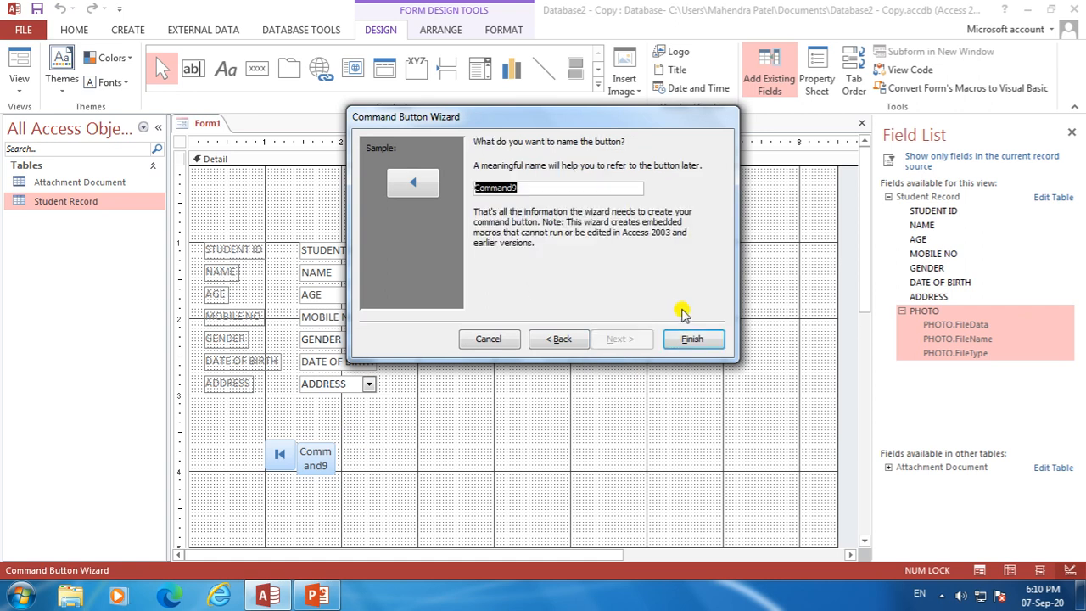
left_click(691, 339)
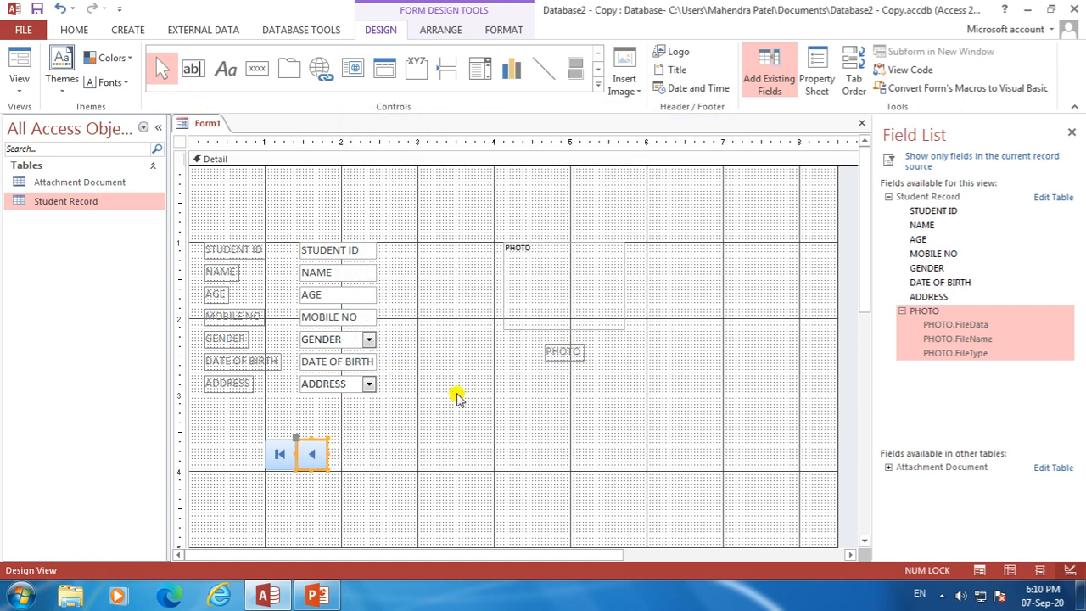
left_click(460, 427)
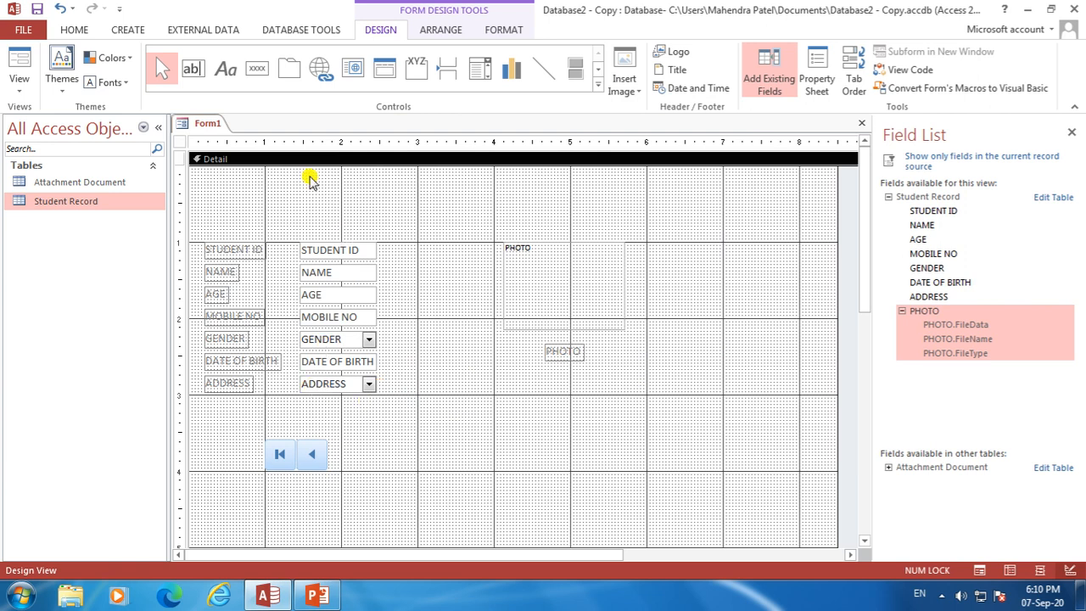
Add a picture command button directly right of the previous-record button with the action Go To Next Record
left_click(258, 70)
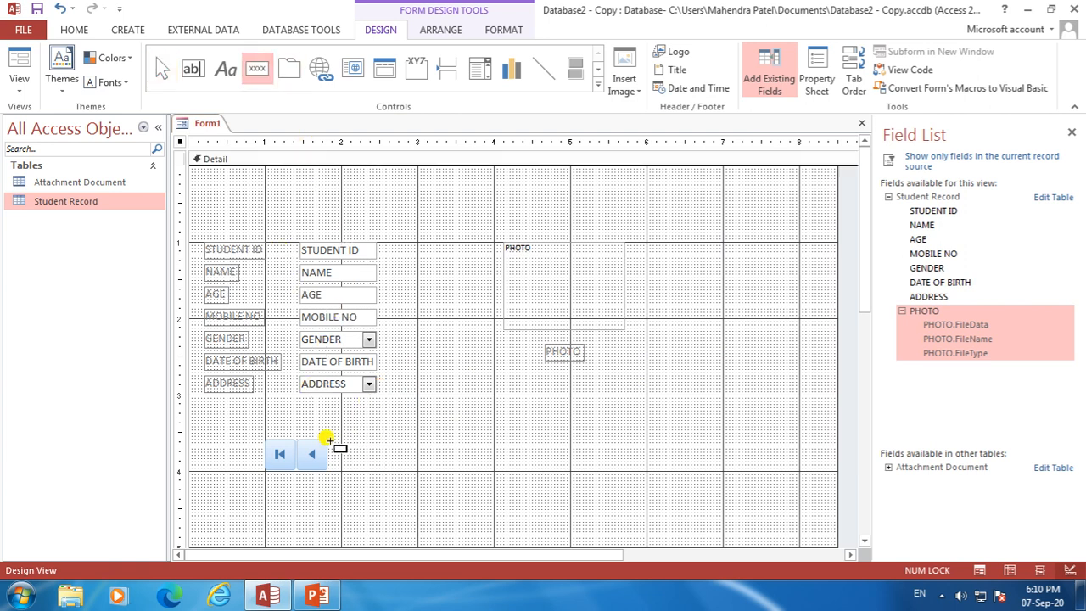
left_click_drag(329, 437, 367, 475)
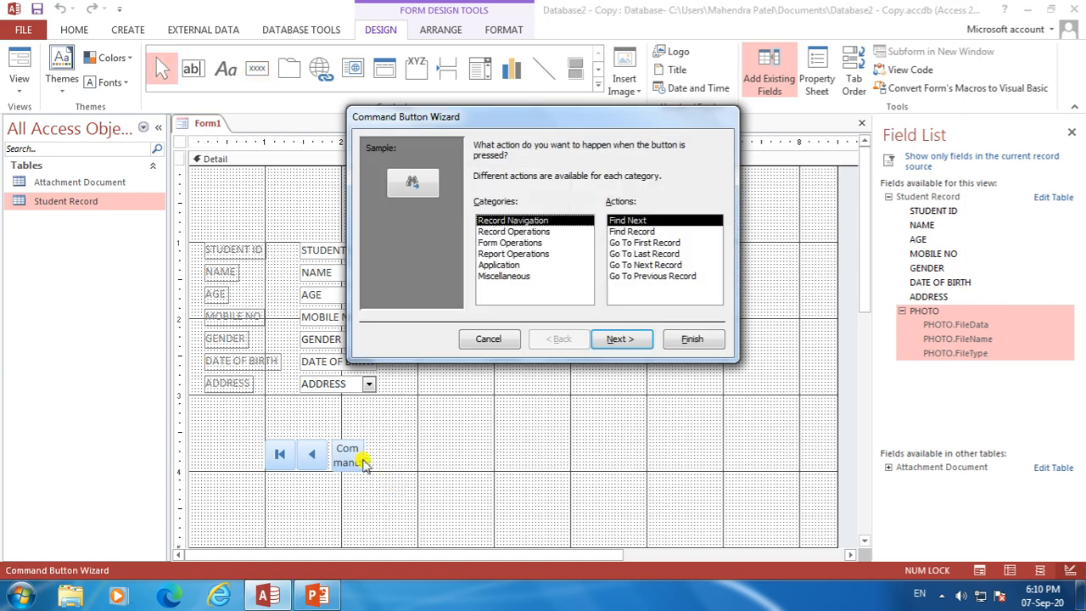
left_click(647, 264)
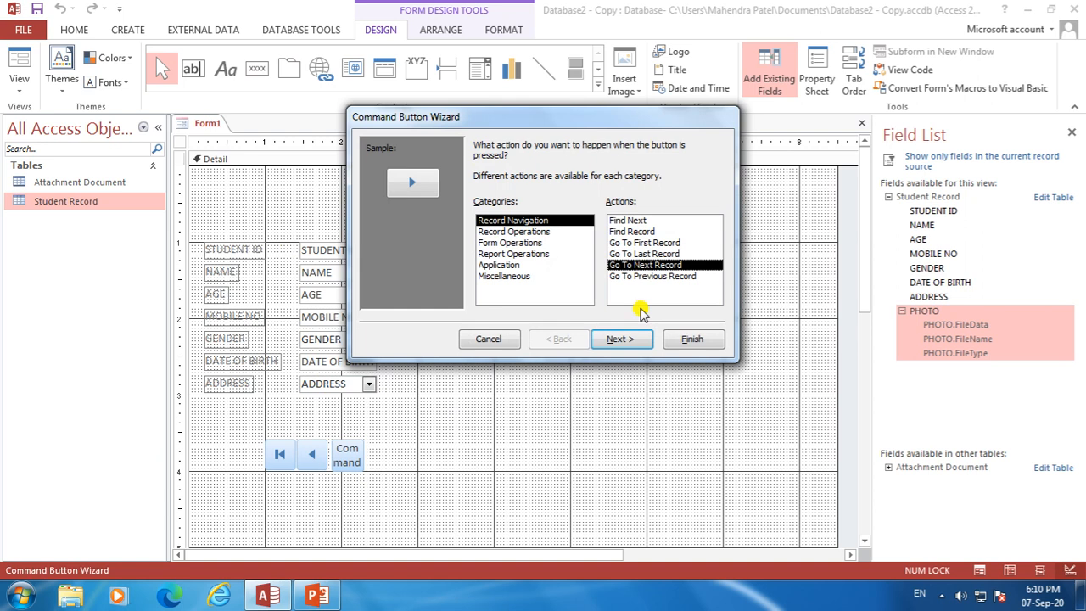
left_click(629, 341)
left_click(626, 338)
left_click(686, 341)
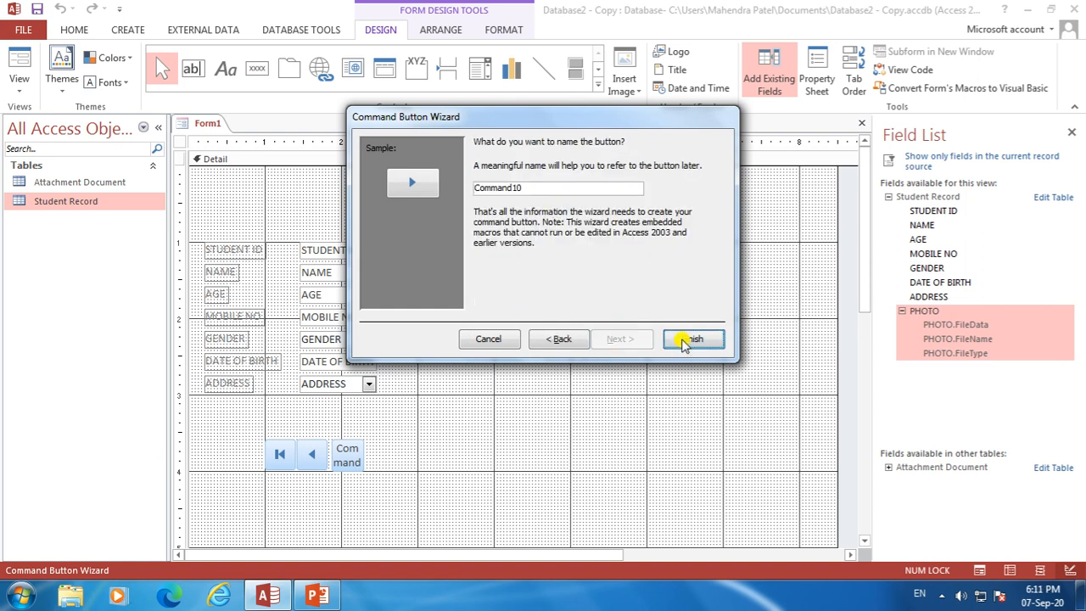
left_click(376, 448)
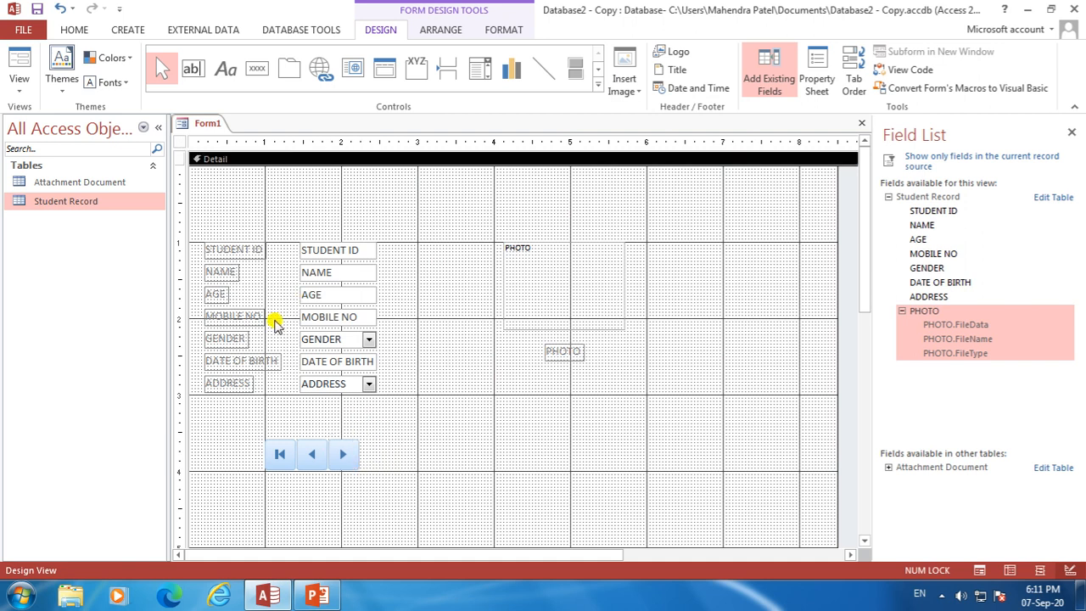
Add a command button at the right end of the navigation row with the action Go To Last Record and the Go To Last picture
left_click(257, 68)
left_click_drag(361, 438, 395, 471)
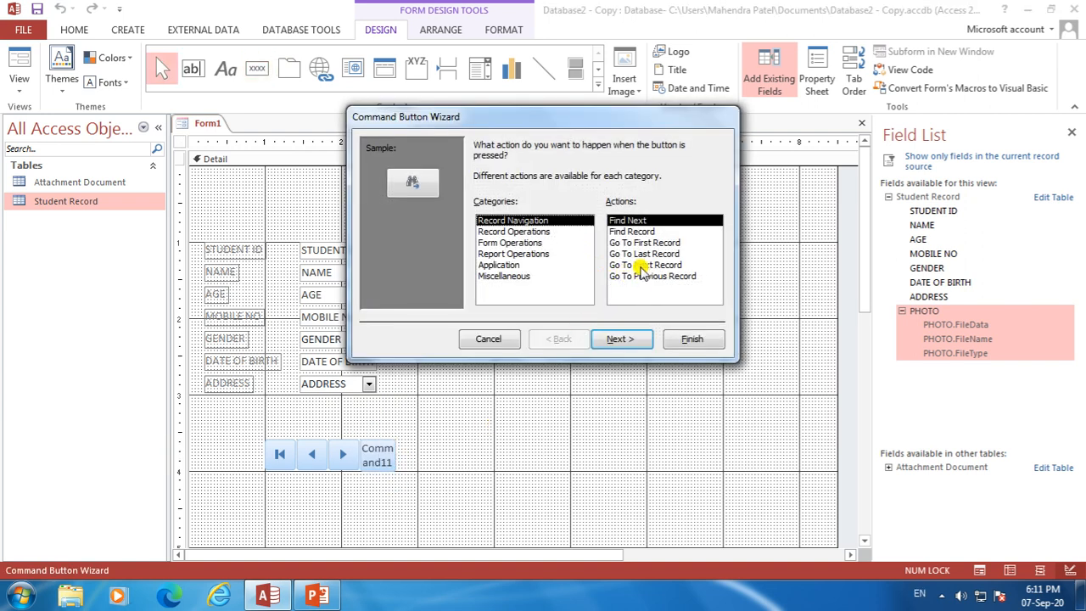
left_click(644, 254)
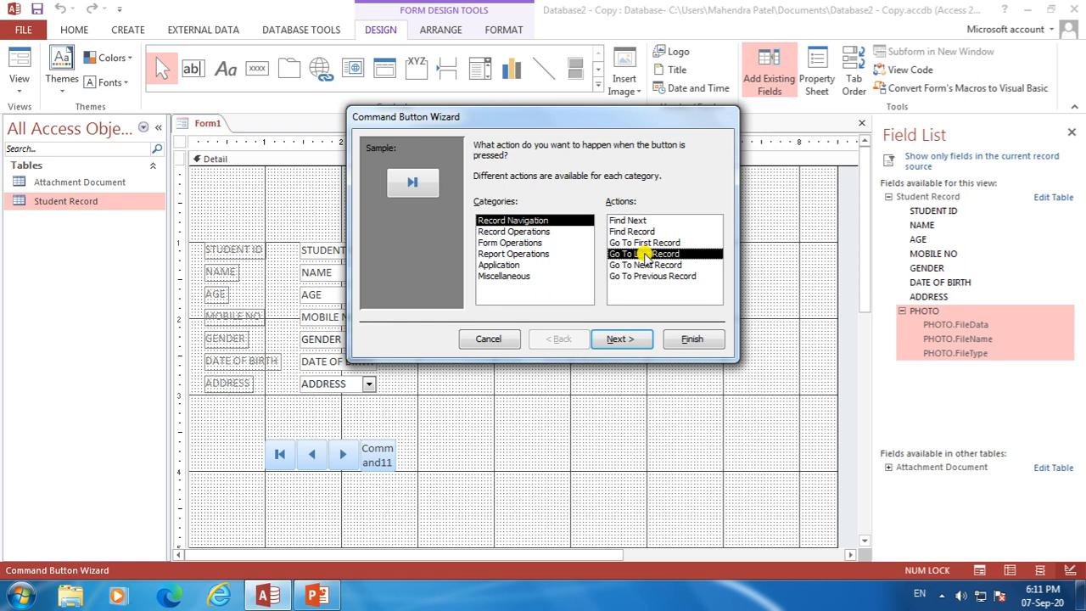
left_click(633, 340)
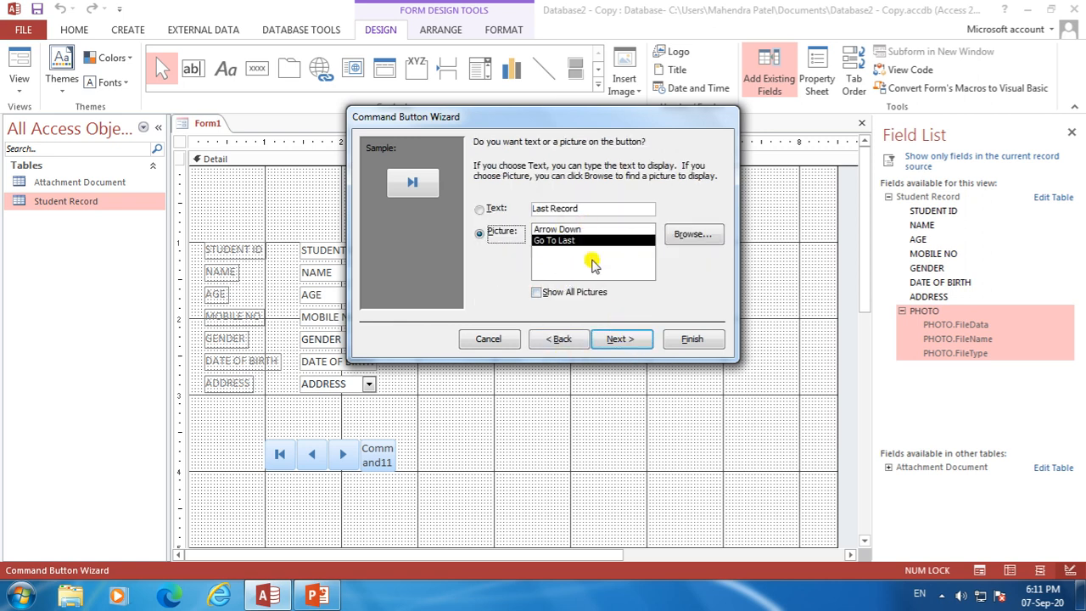
left_click(622, 342)
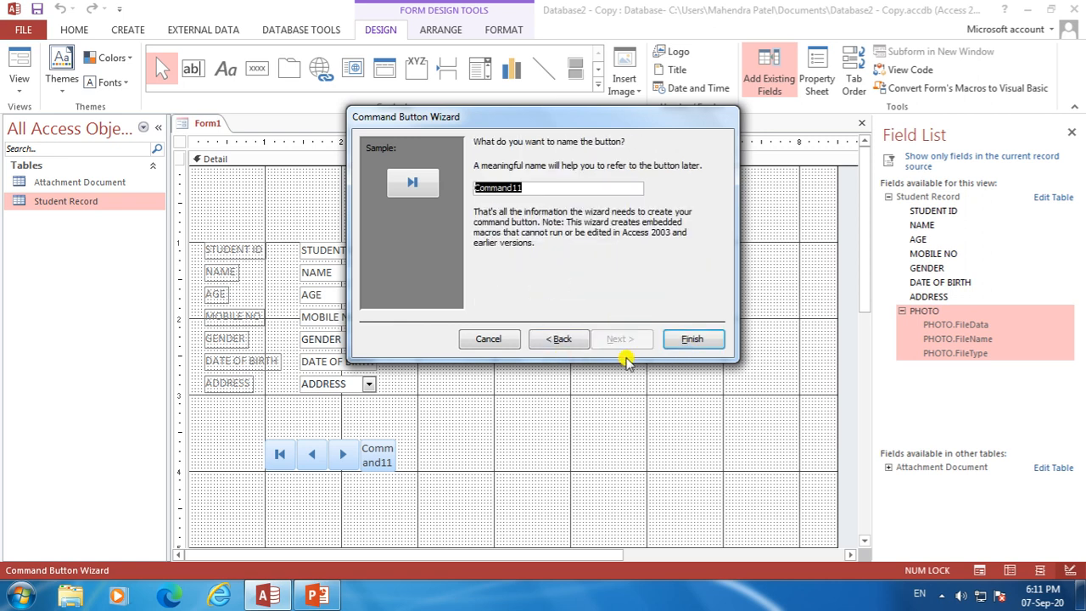
left_click(690, 340)
left_click(522, 467)
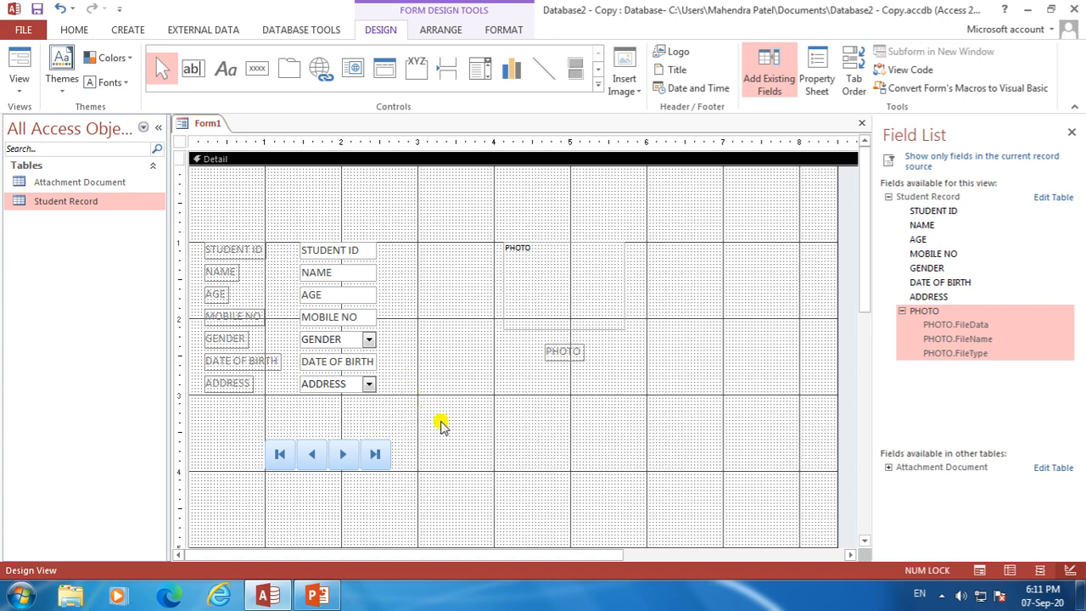
Add a command button right of the navigation buttons with the Record Operations action Add New Record and the text Add Record
left_click(257, 68)
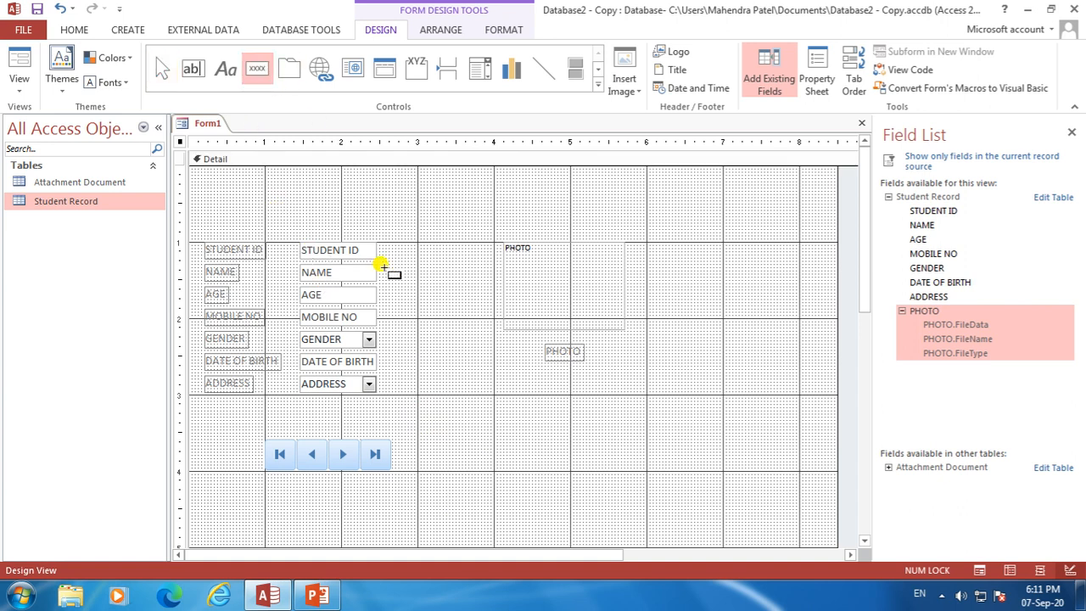
left_click_drag(405, 443, 468, 465)
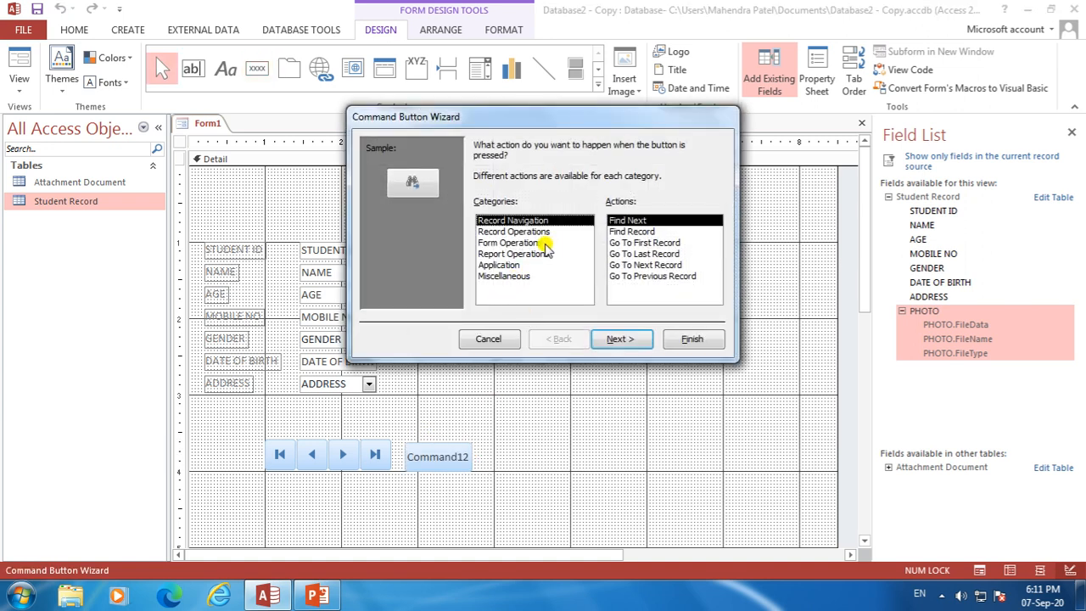
left_click(518, 232)
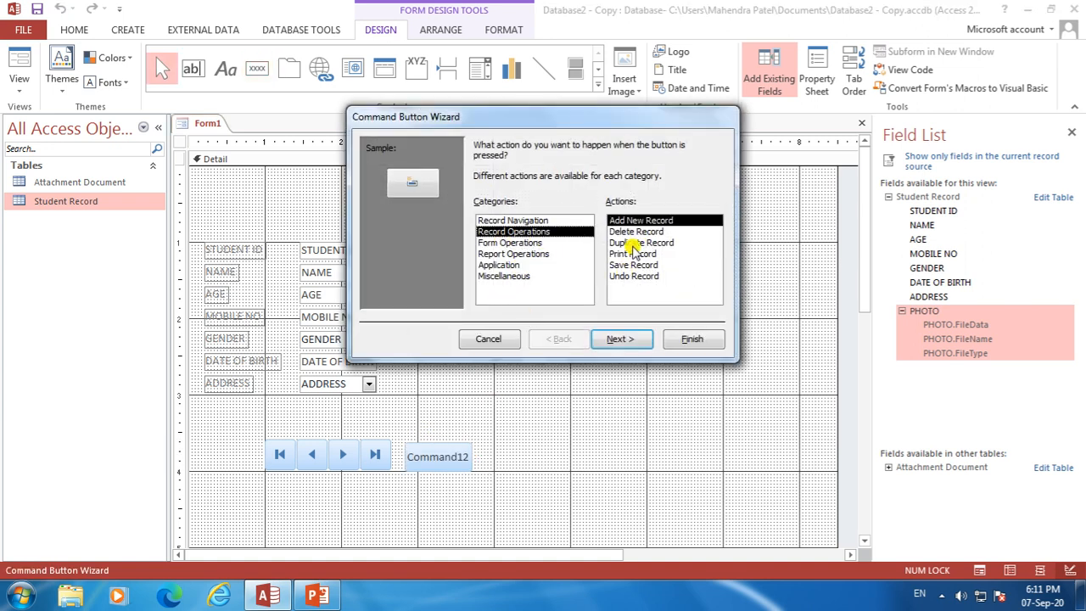
left_click(622, 338)
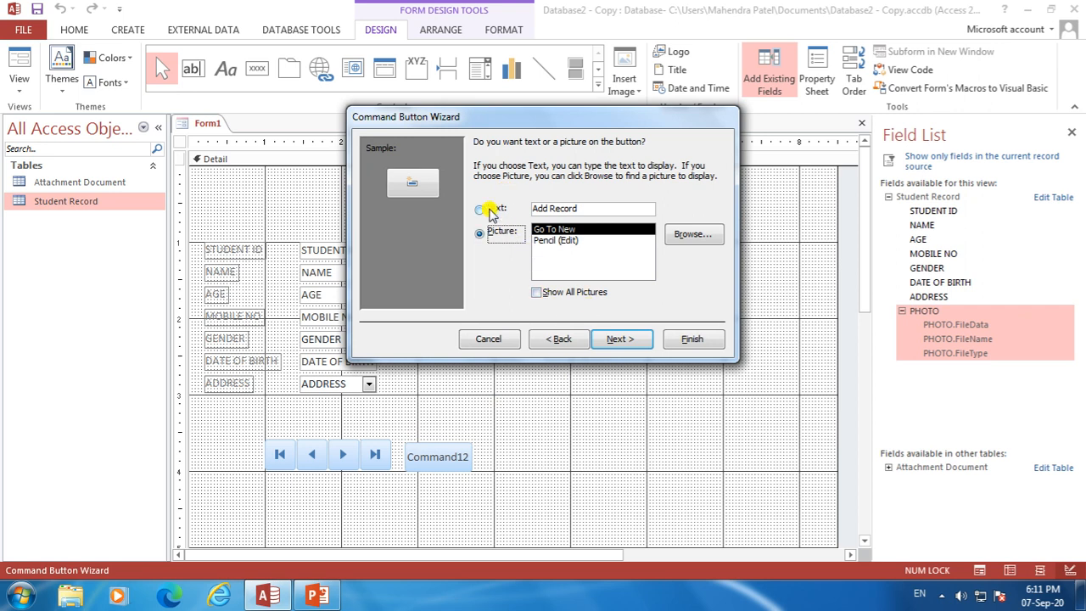
left_click(489, 209)
left_click(627, 344)
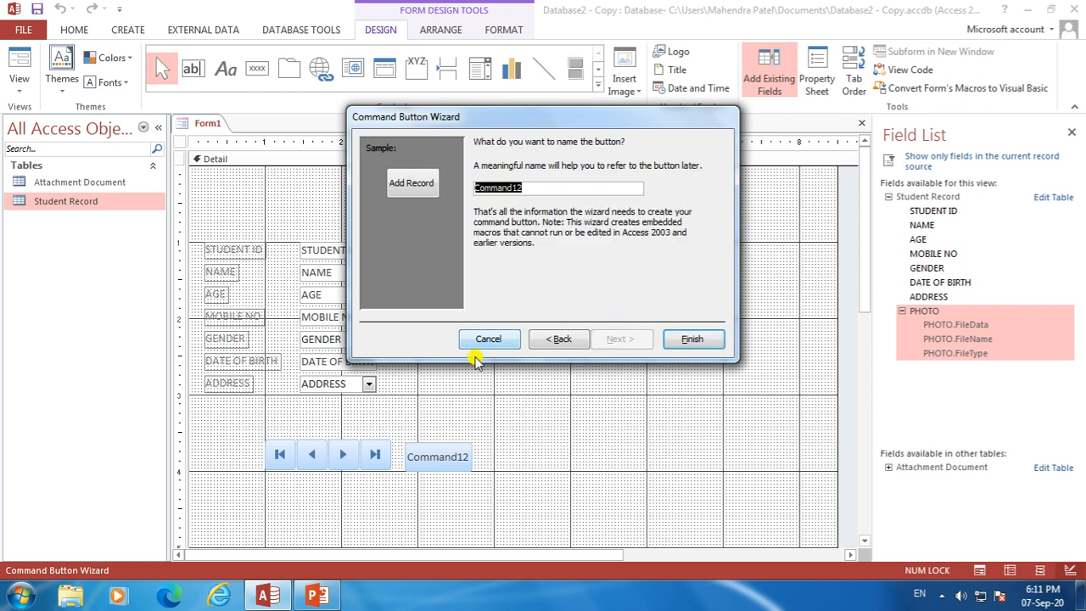
left_click(694, 339)
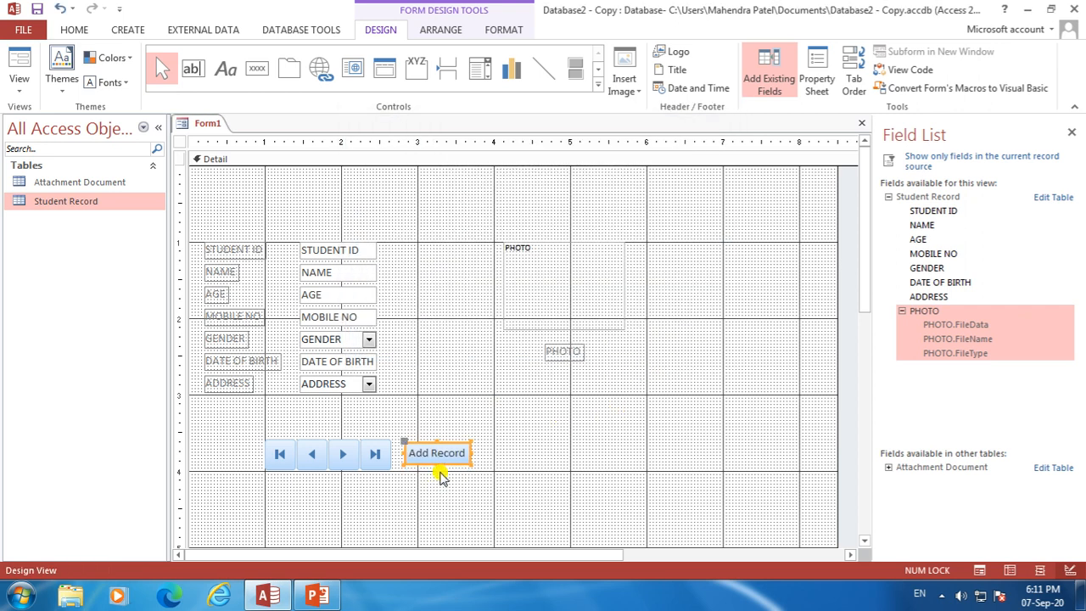
Match the Add Record button's height to the navigation buttons and move it left and up to line up beside the last-record button
left_click_drag(435, 463, 437, 472)
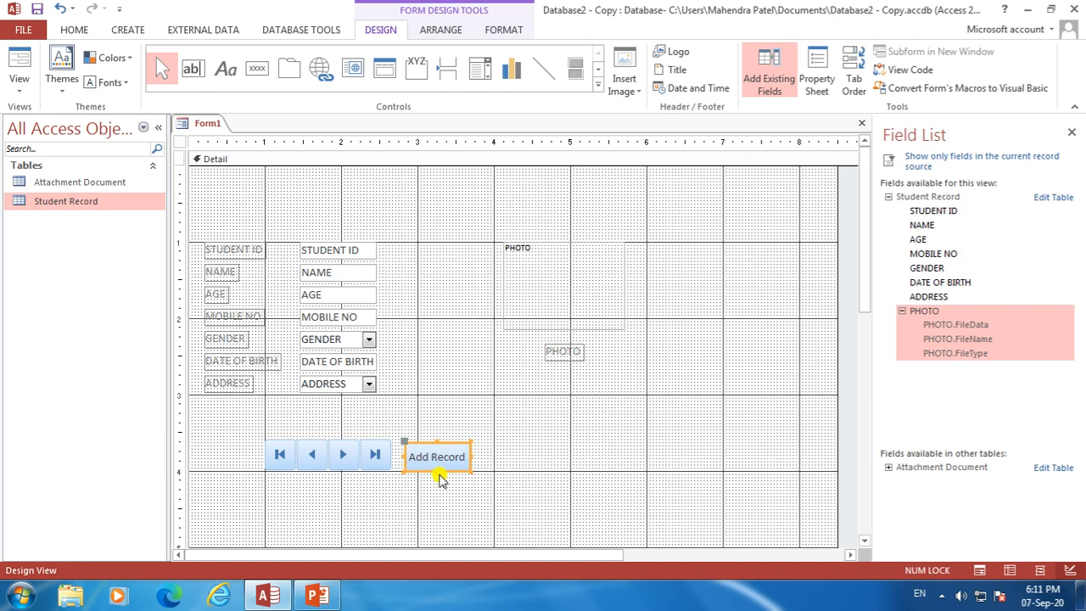
key("Left")
key("Left")
key("Left")
left_click(599, 472)
left_click(413, 447)
left_click_drag(427, 441, 427, 436)
left_click(496, 449)
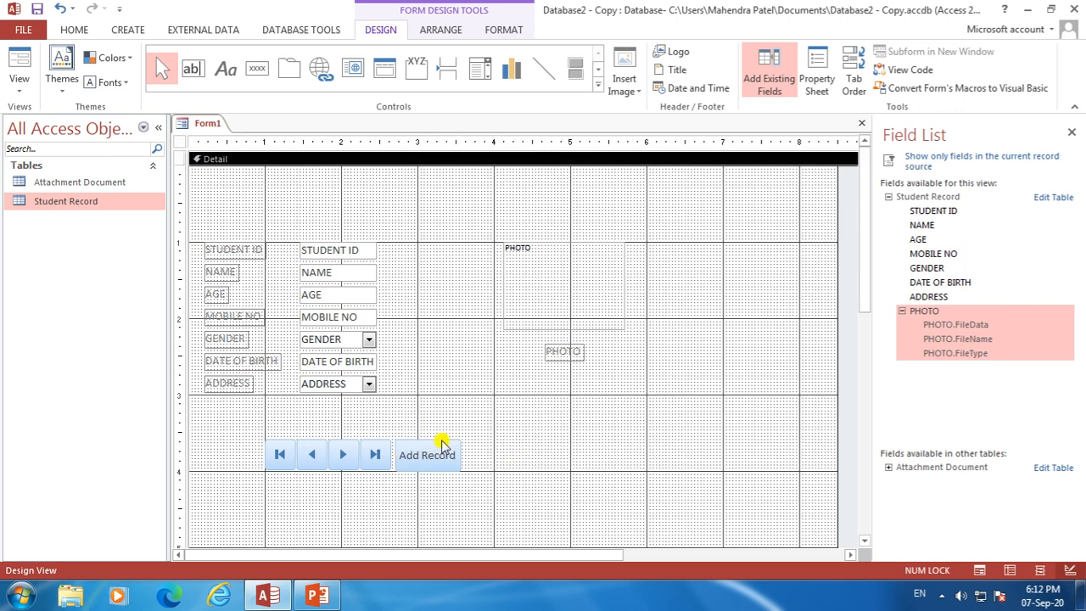
Add a Save Record text button directly right of Add Record with the action Save Record, matching the row's height
left_click(258, 69)
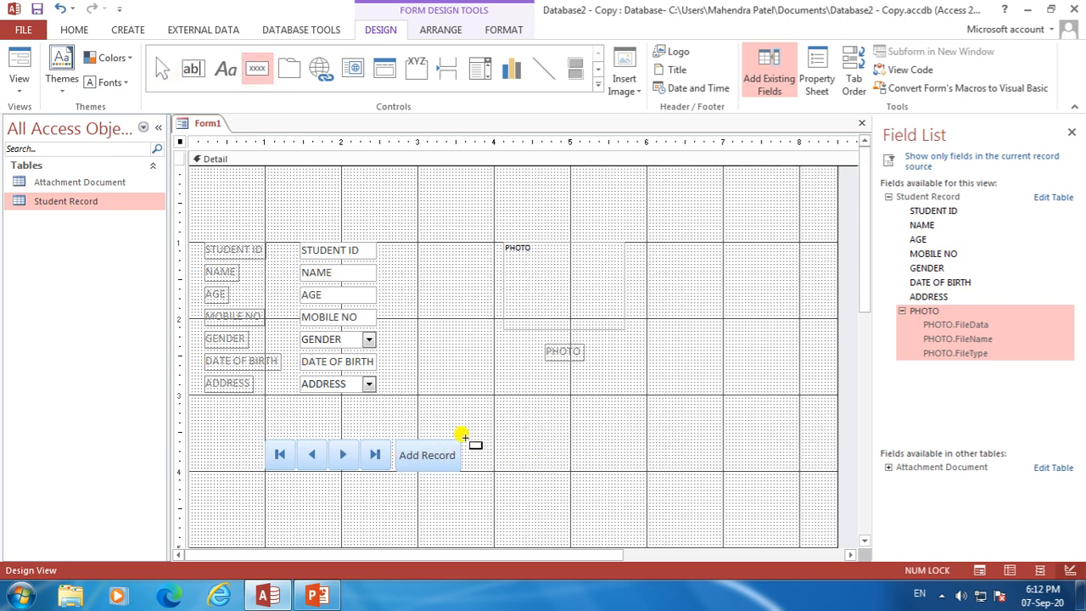
left_click_drag(462, 439, 529, 471)
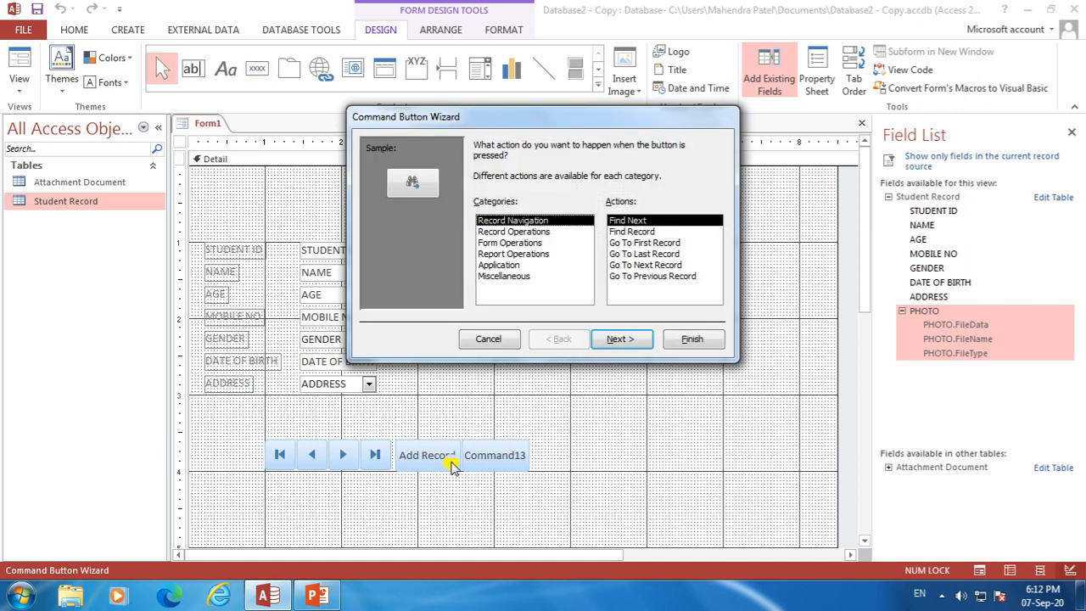
left_click(550, 232)
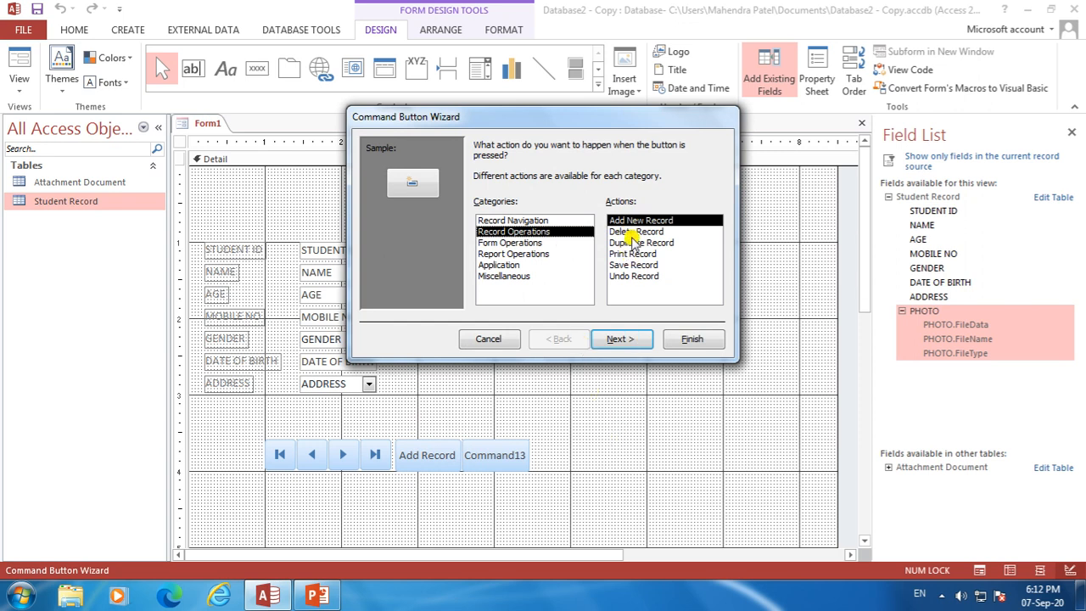
left_click(633, 265)
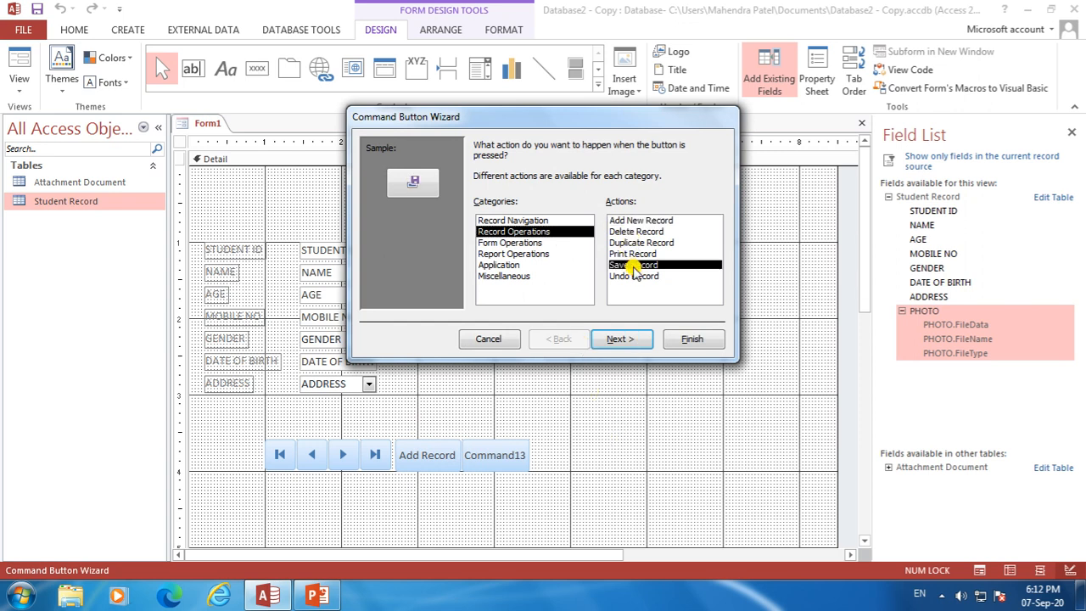
left_click(635, 339)
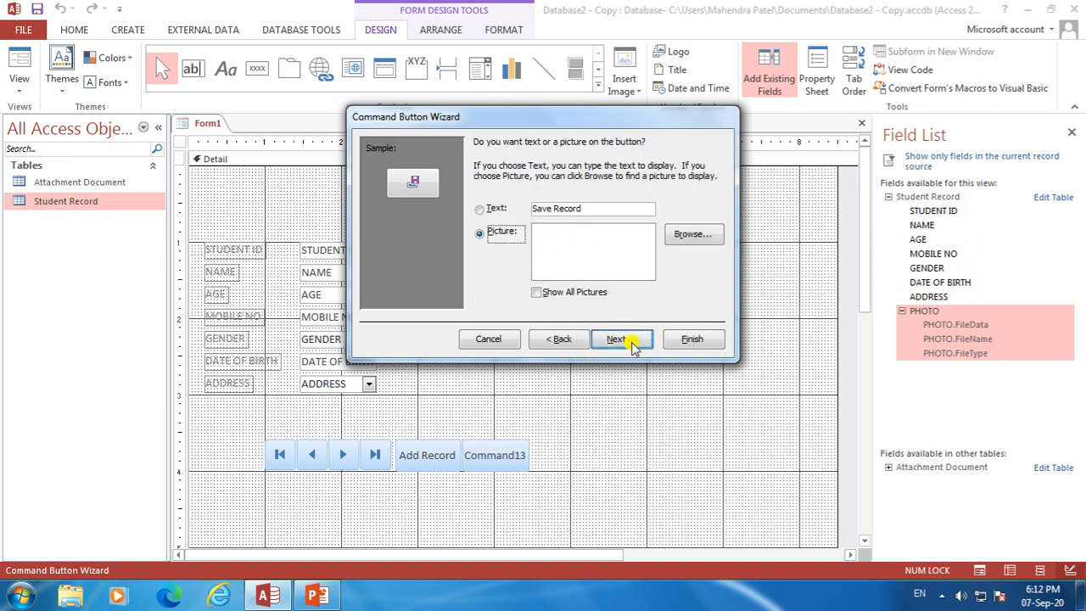
left_click(480, 209)
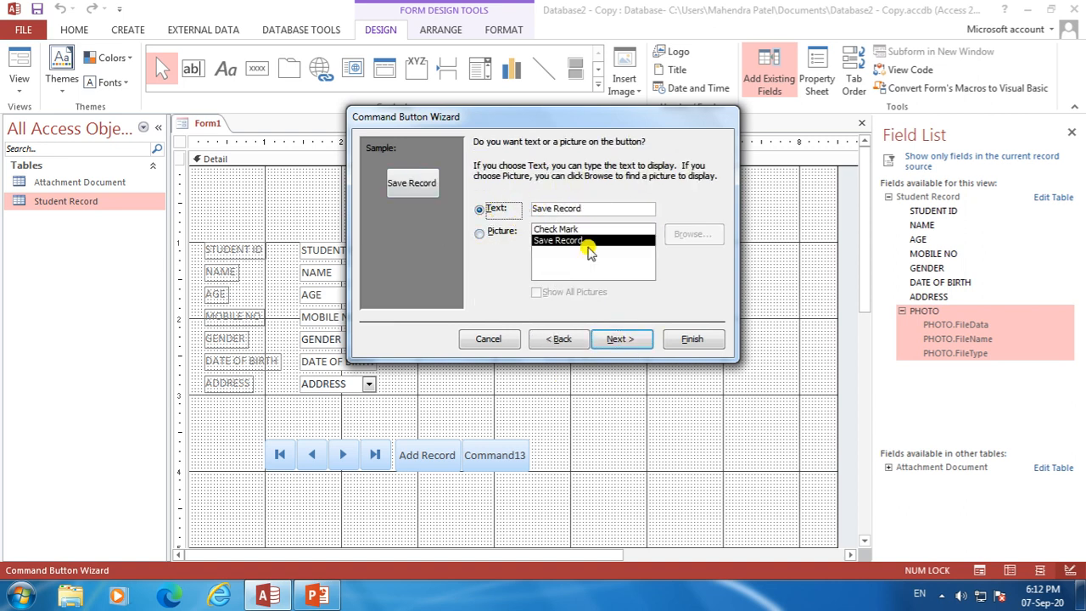
left_click(620, 336)
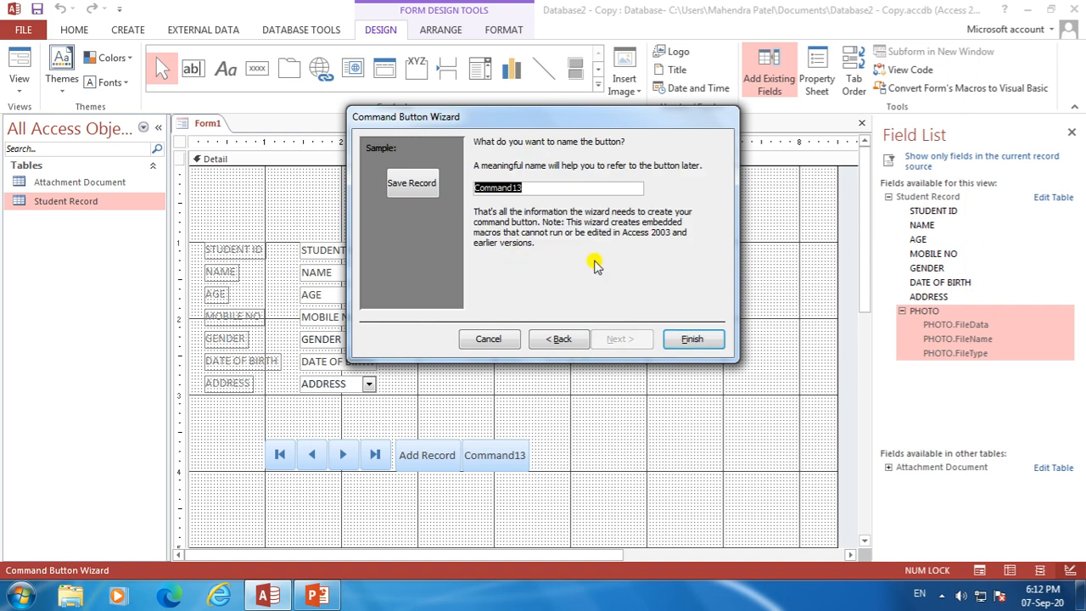
left_click(672, 340)
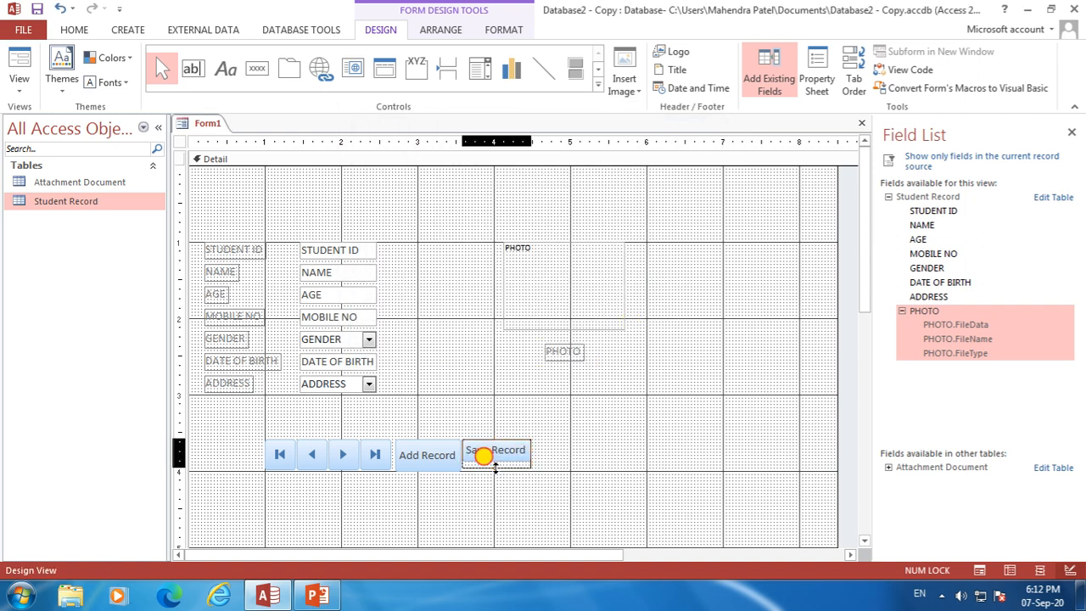
left_click(611, 456)
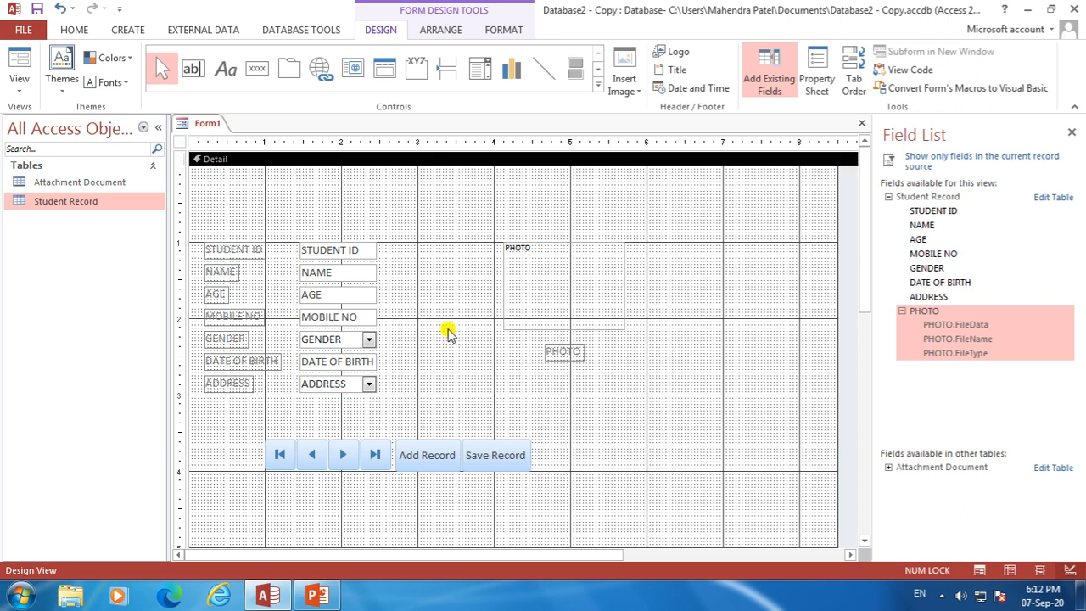
Add a Delete Record text button with the action Delete Record, matching the row's height and sitting flush against the Save Record button
left_click(257, 68)
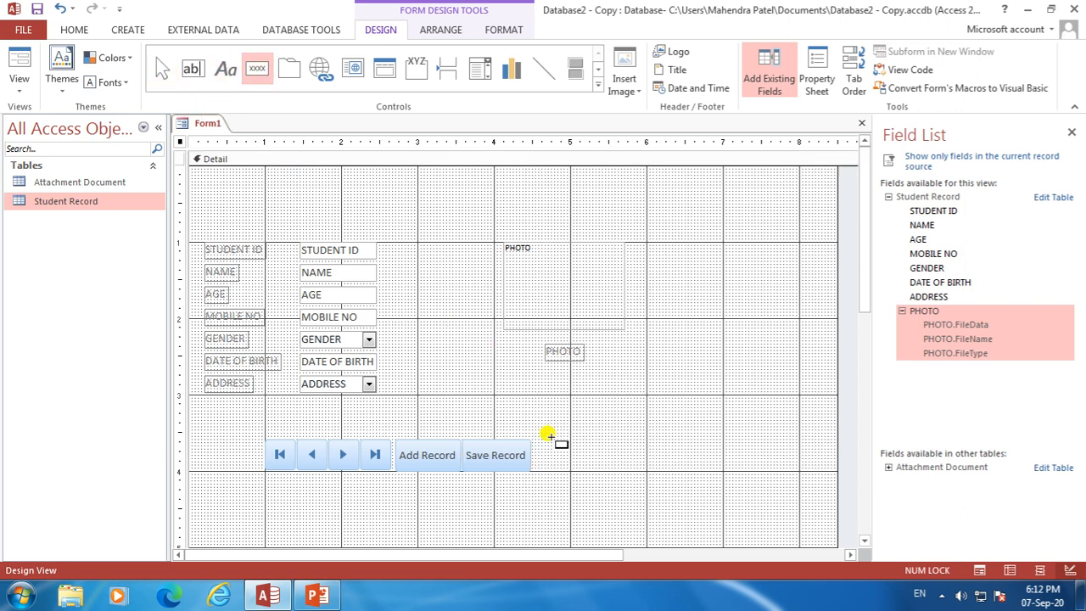
left_click_drag(534, 440, 598, 470)
left_click(513, 232)
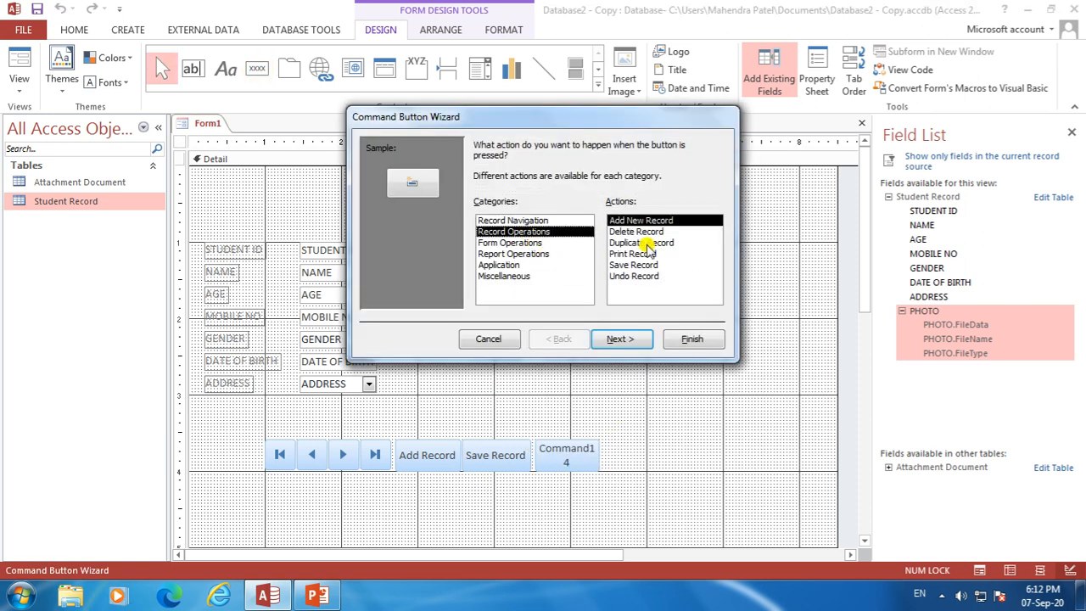
left_click(645, 232)
left_click(626, 339)
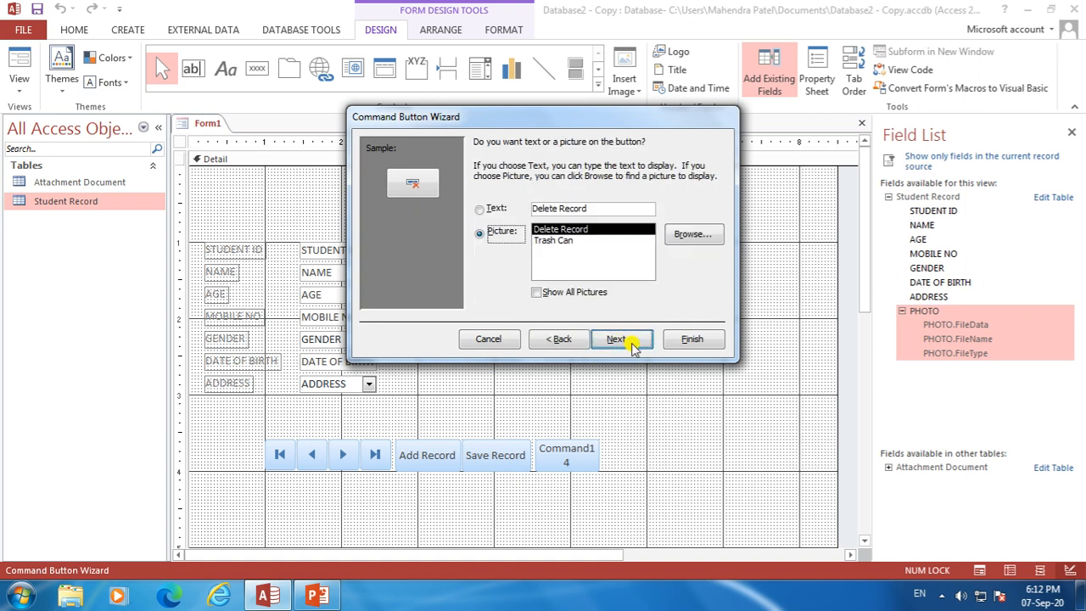
left_click(492, 207)
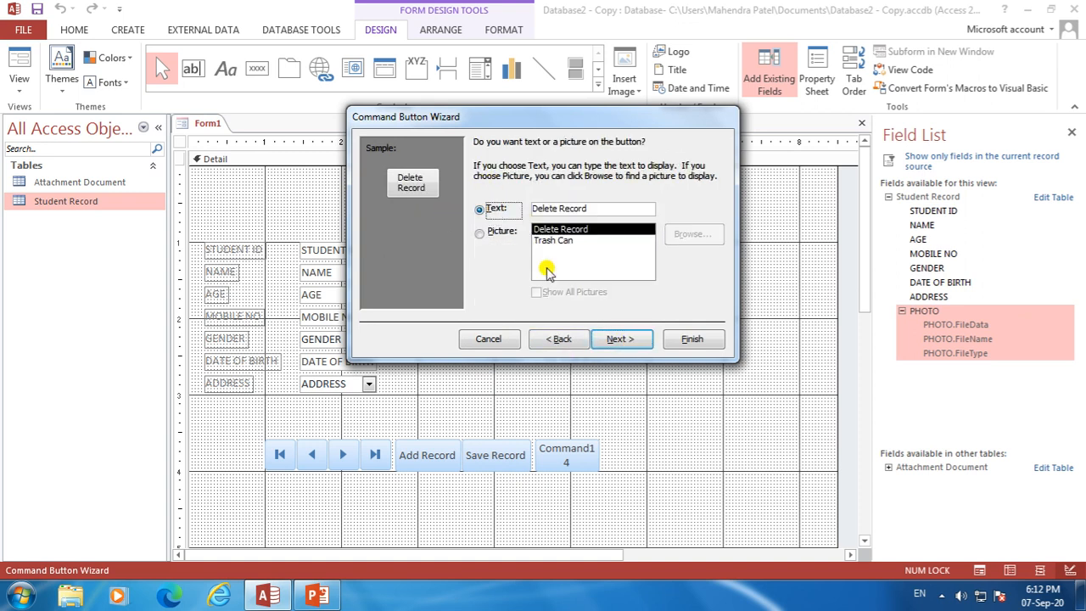
left_click(624, 338)
left_click(674, 338)
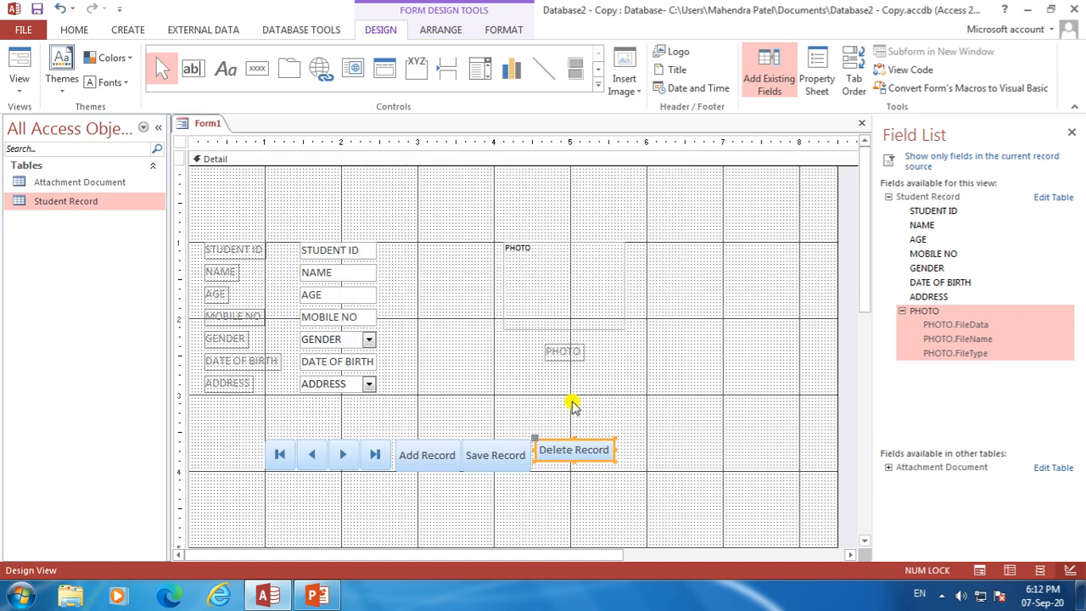
left_click_drag(573, 460, 573, 472)
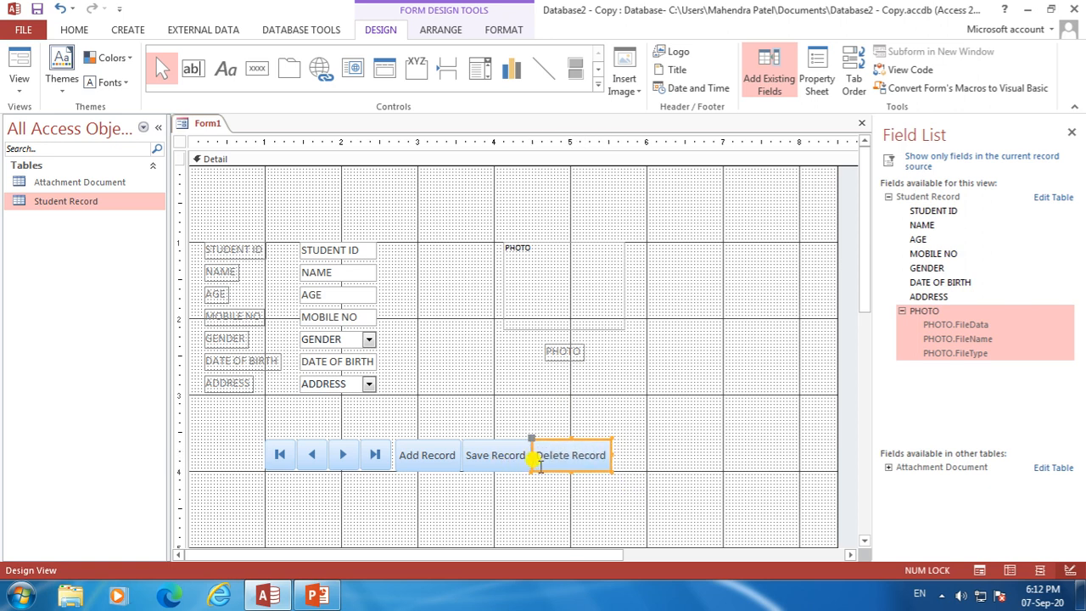
left_click(653, 472)
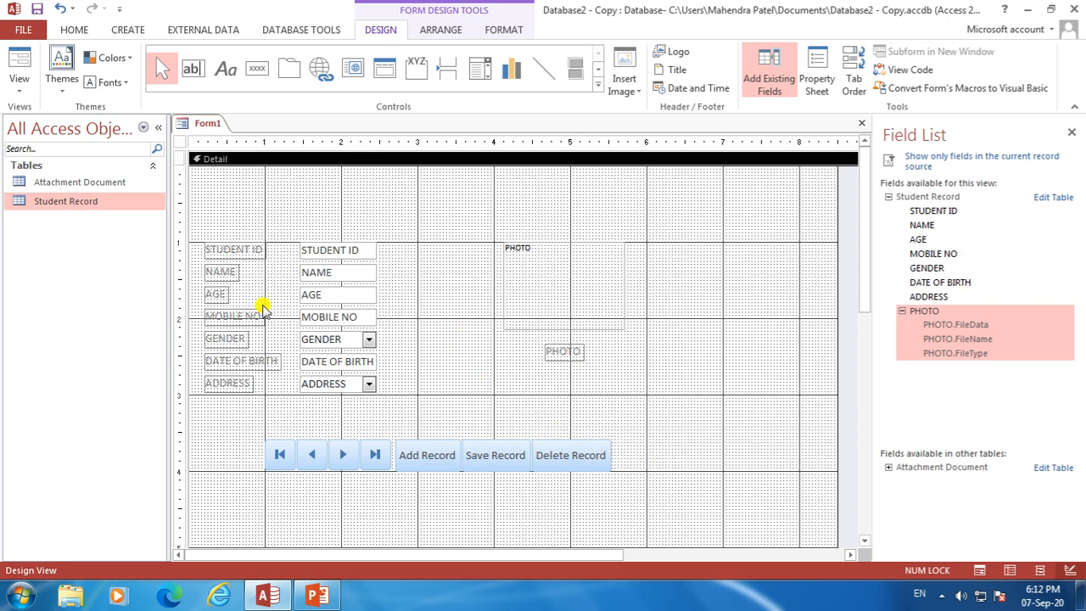
Add a command button directly right of Delete Record with the action Print Record and the Printer picture
left_click(257, 68)
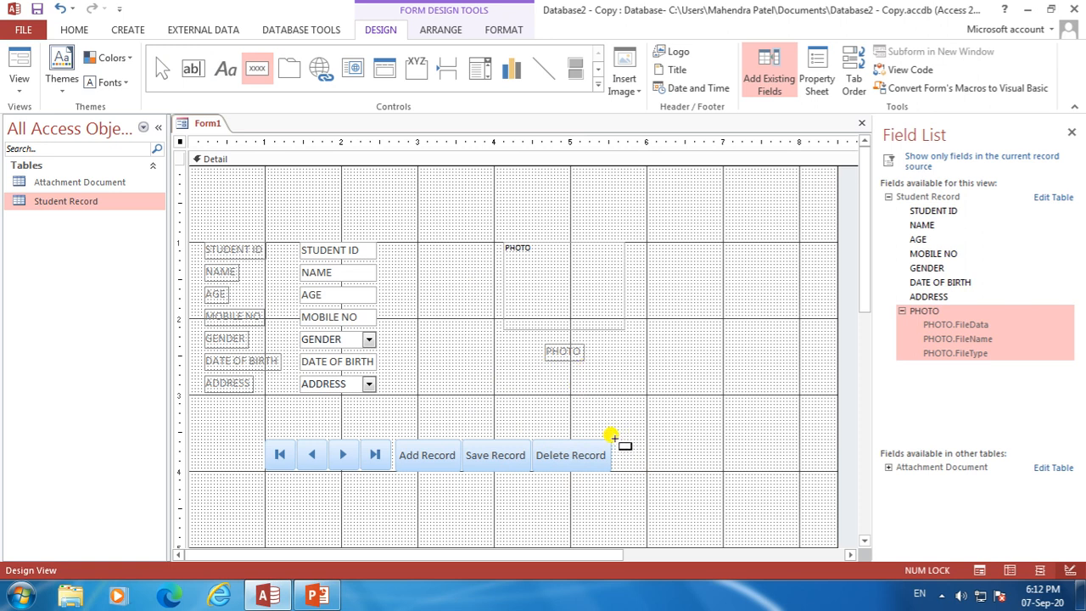
left_click_drag(613, 438, 683, 472)
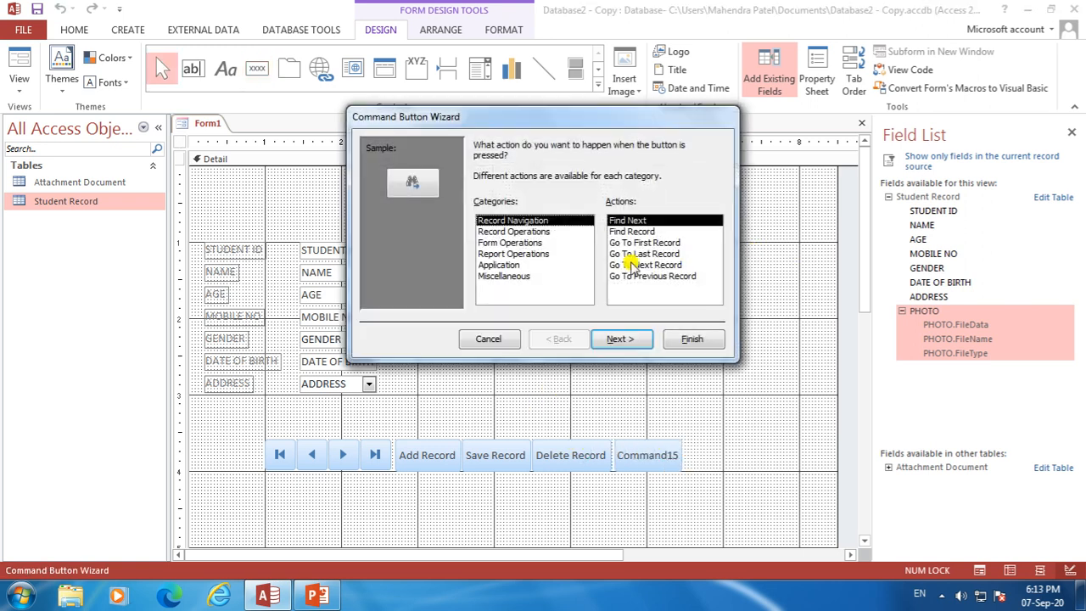
left_click(514, 232)
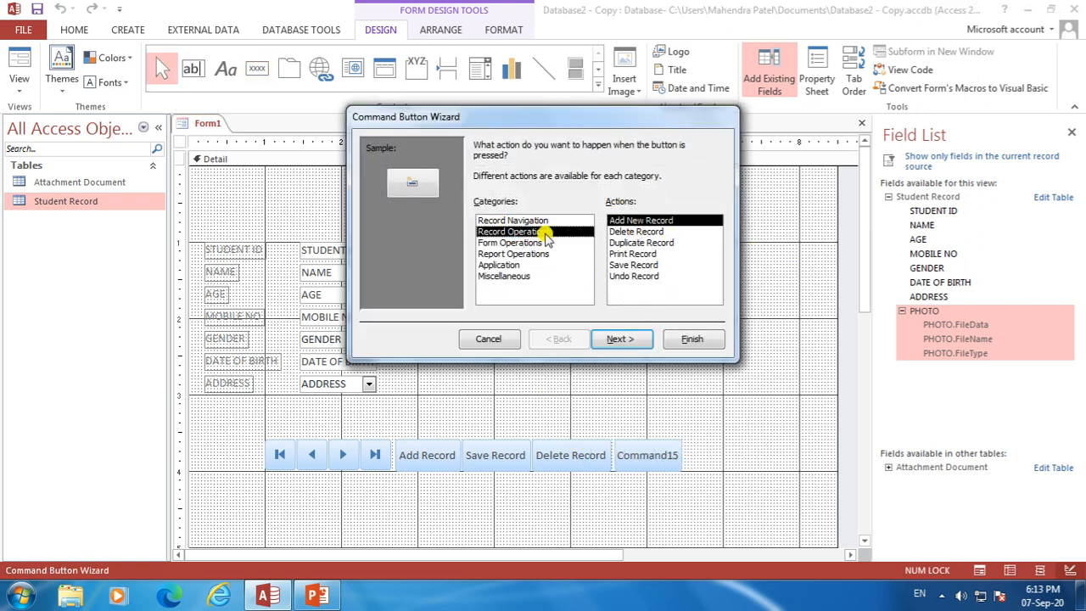
left_click(636, 255)
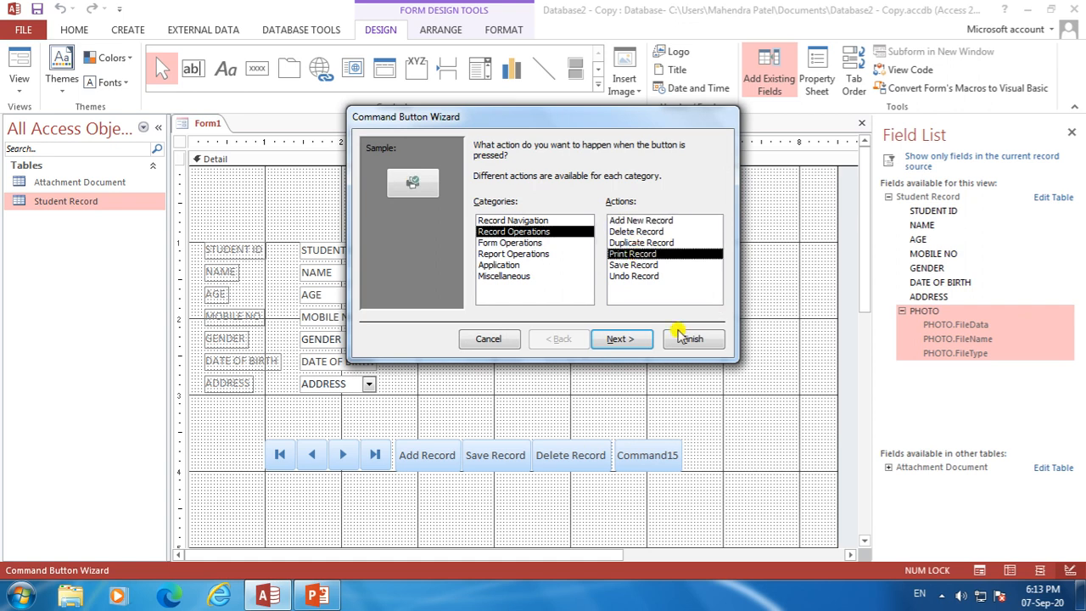
left_click(617, 339)
left_click(482, 208)
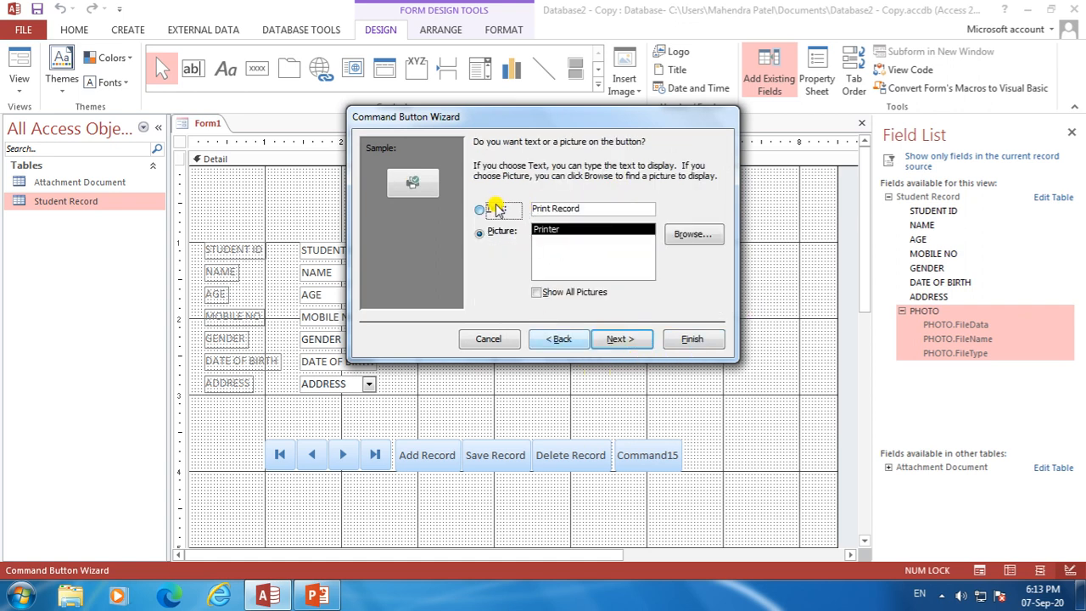
left_click(496, 235)
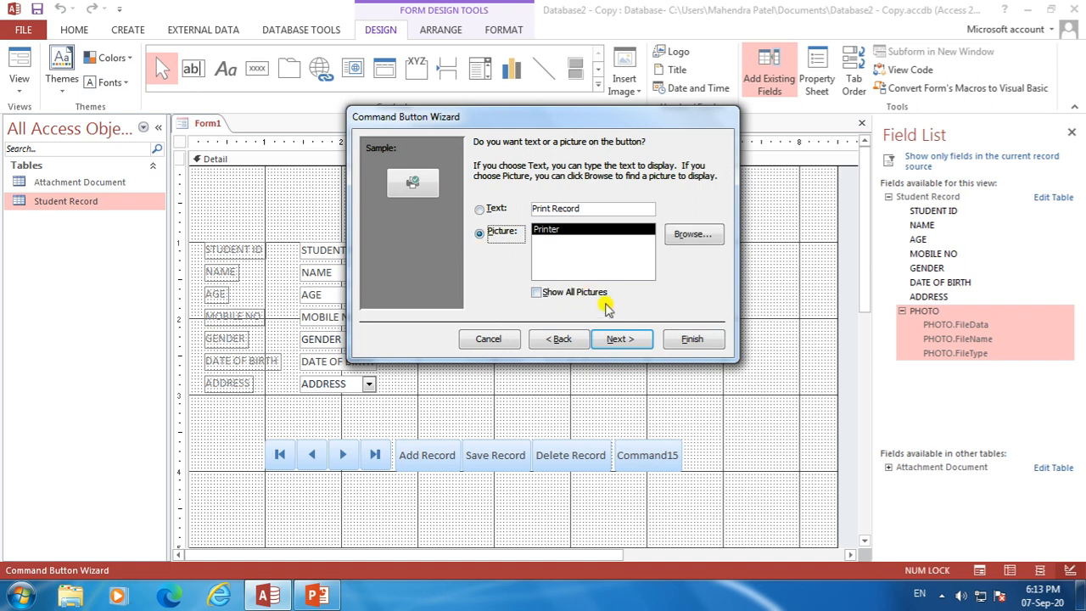
left_click(619, 340)
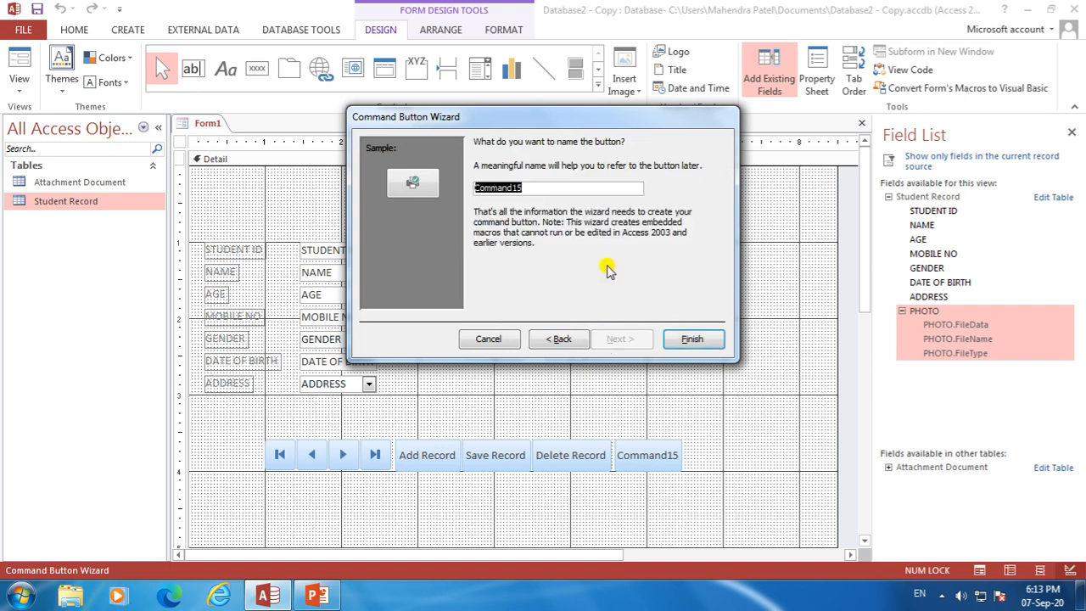
left_click(692, 340)
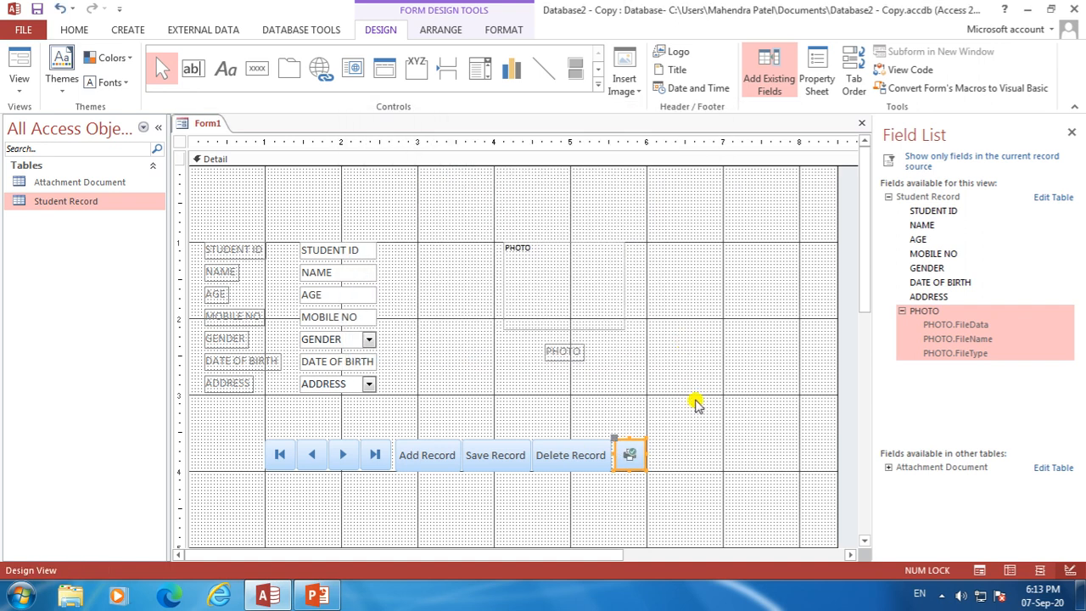
left_click(770, 414)
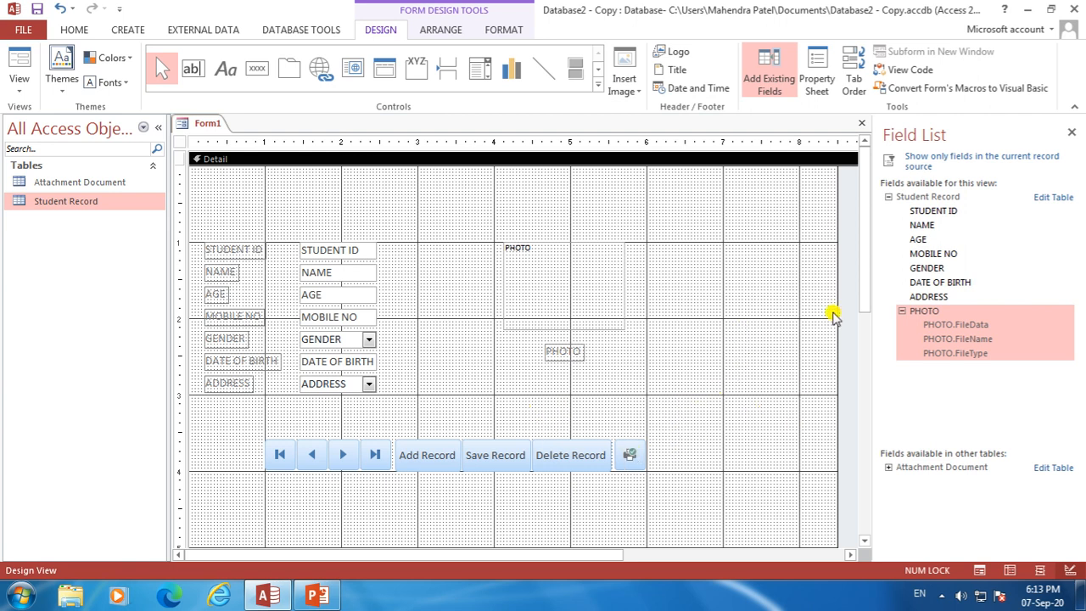
Add a wide title label across the top of the form reading "INNOVATIVE INSTITUTE OF COMPUTER & TECHNOLOGY DAMOH"
left_click(224, 68)
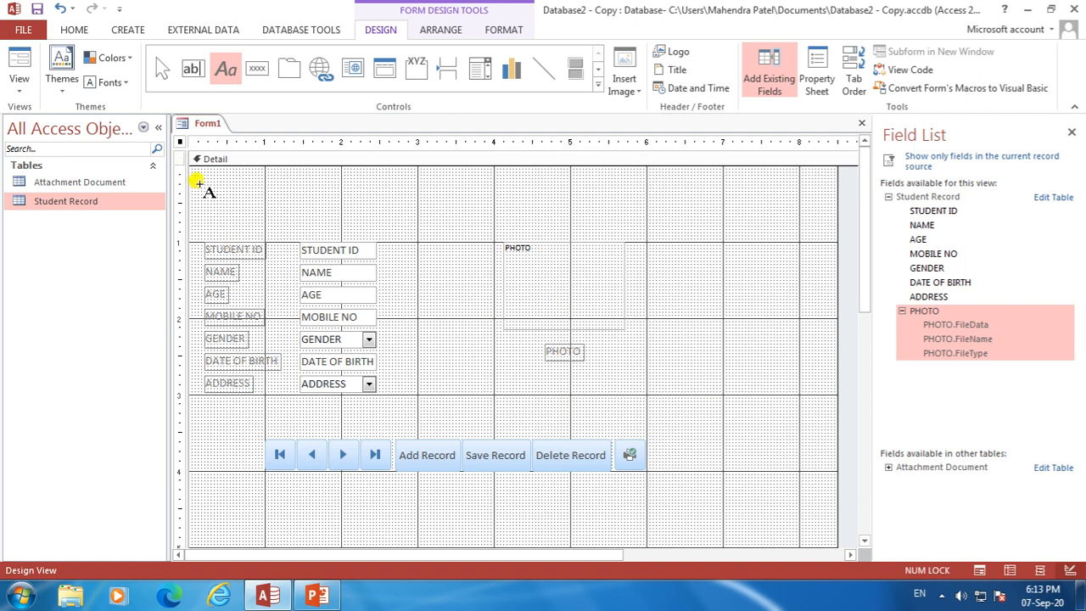
left_click_drag(202, 176, 720, 206)
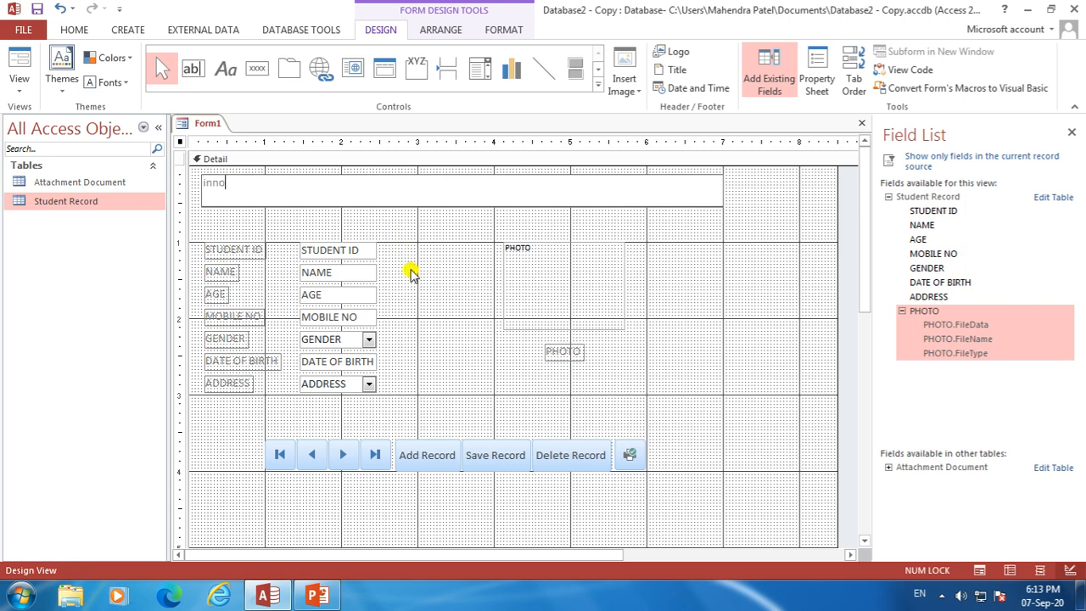
key("BackSpace")
key("BackSpace")
key("BackSpace")
key("BackSpace")
key("Caps_Lock")
type("INNOVATIVE INS")
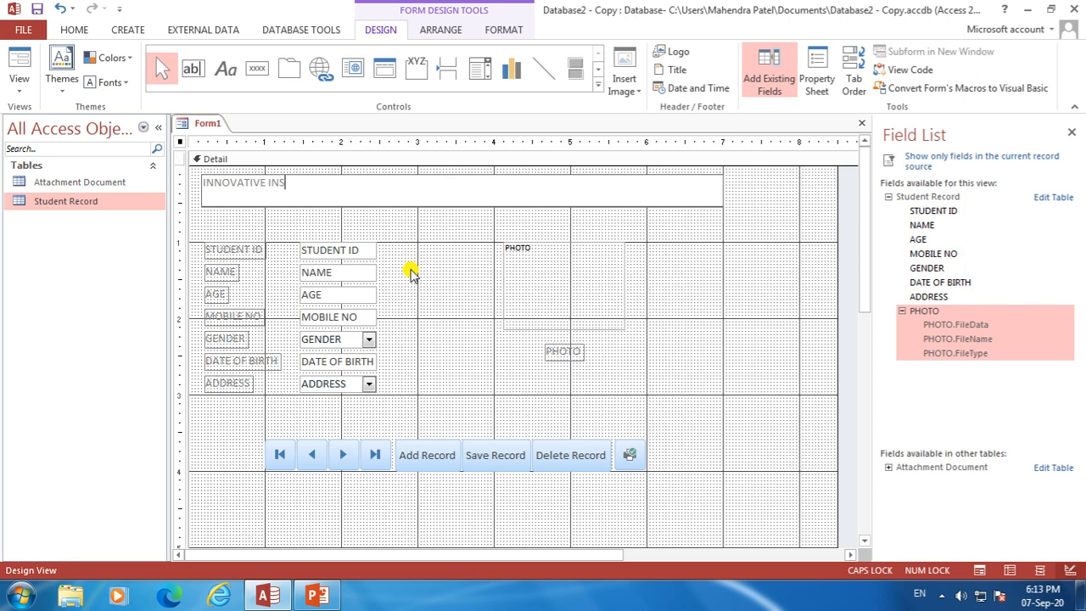
type("TITUTE OF COMPUTER ")
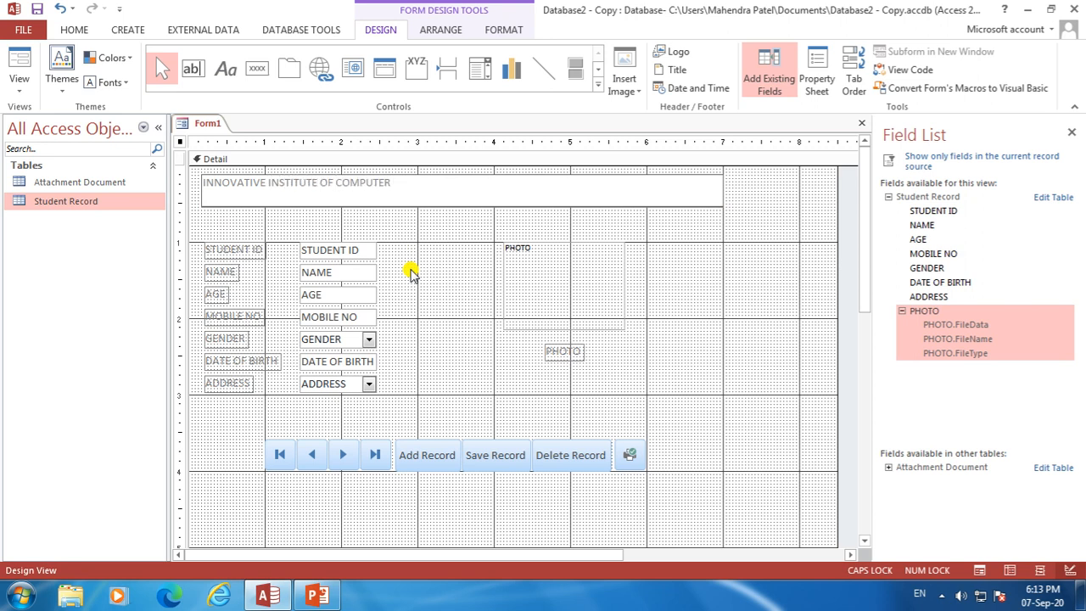
type("& TECHNOLOGY DAMOH")
Format the title label at font size 18 with bold, italic and underline
left_click_drag(510, 182, 200, 179)
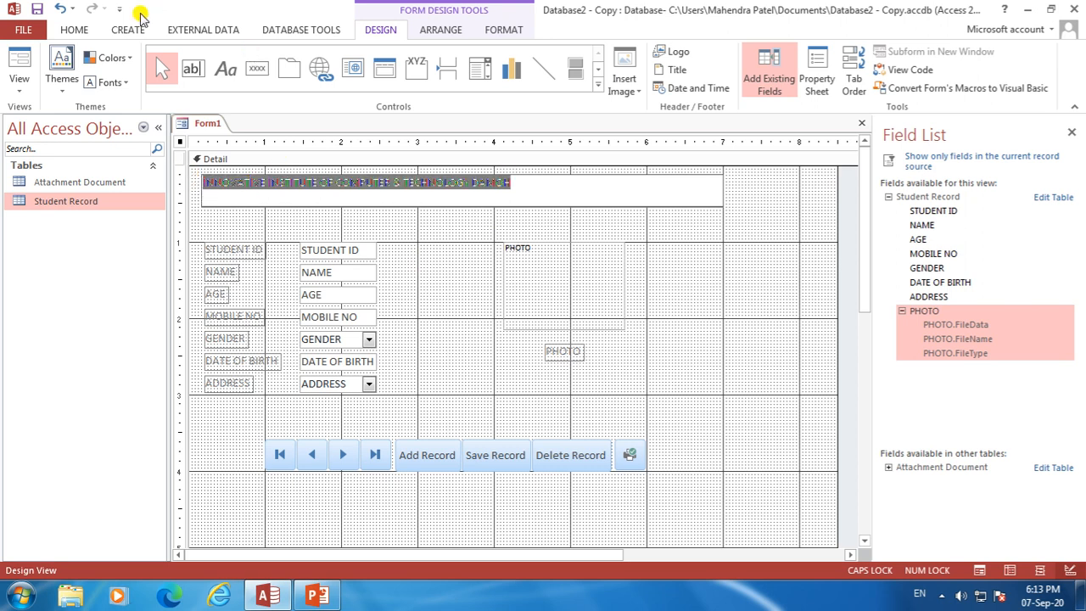
left_click(76, 28)
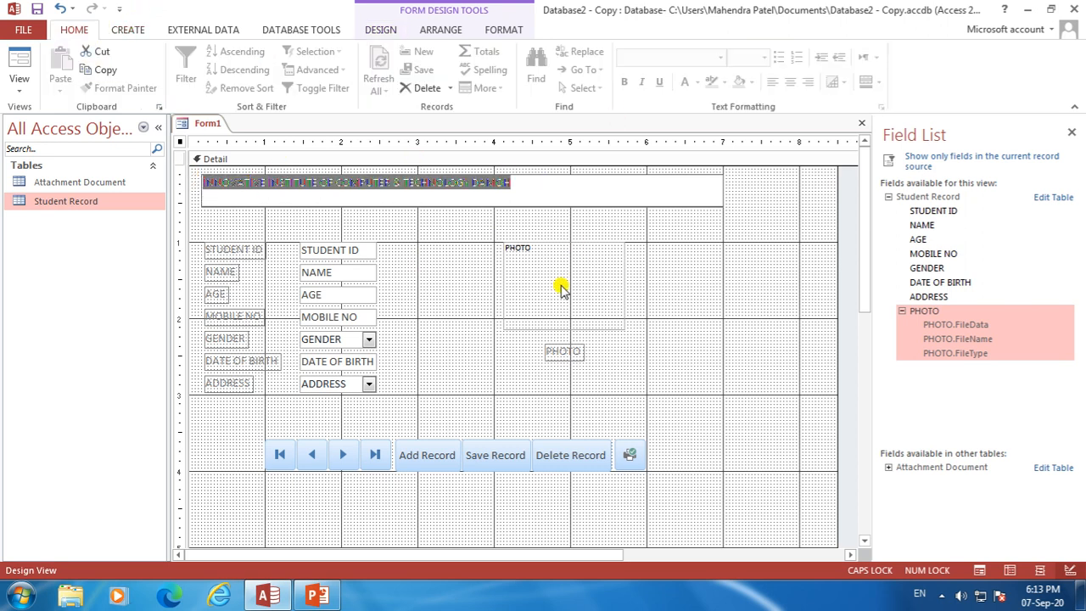
left_click(675, 291)
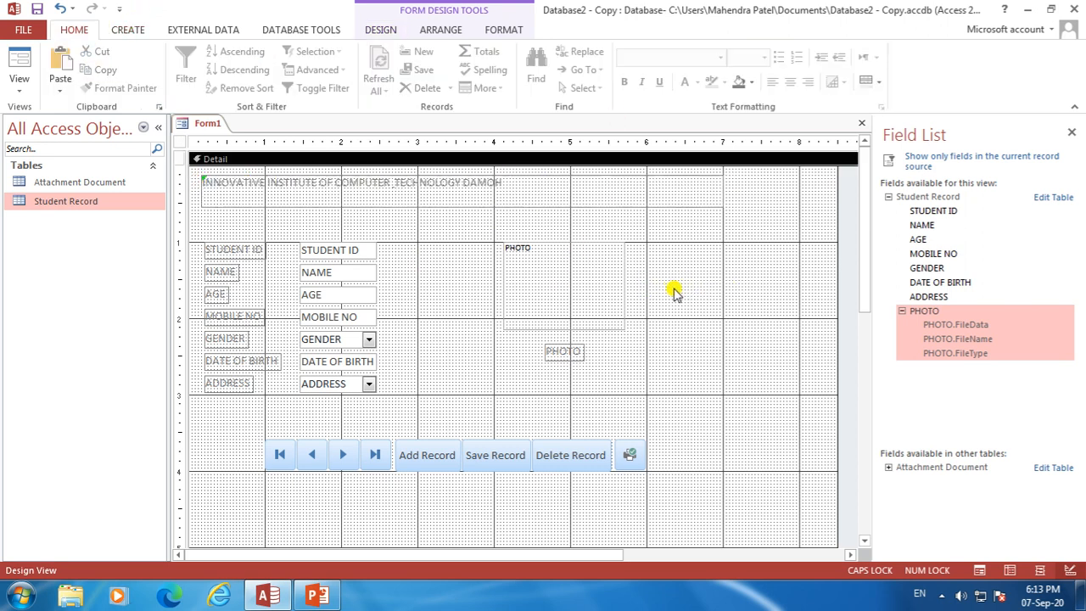
left_click(473, 189)
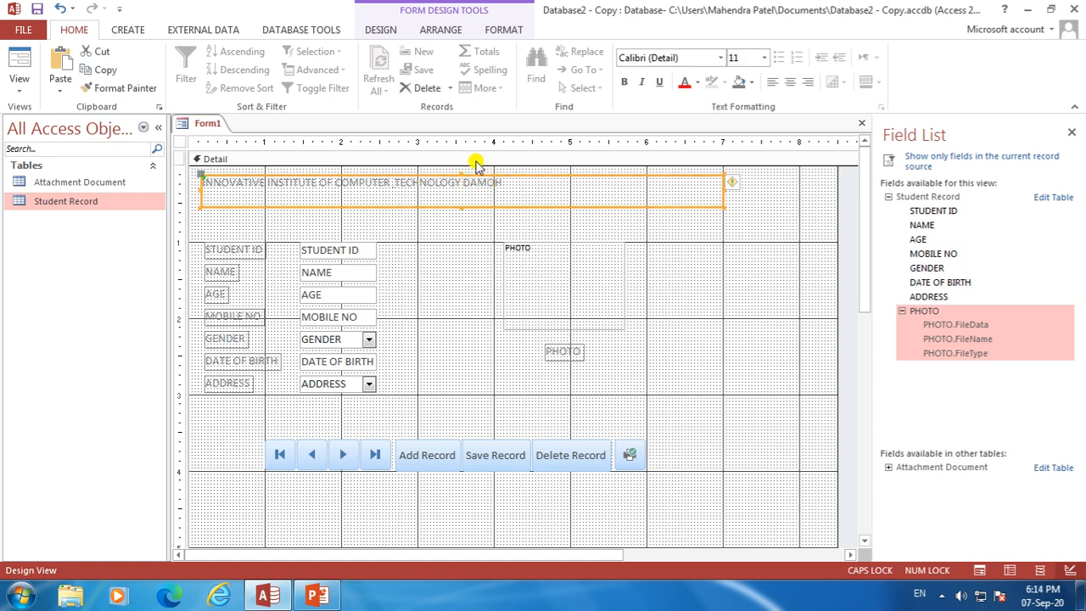
left_click(764, 58)
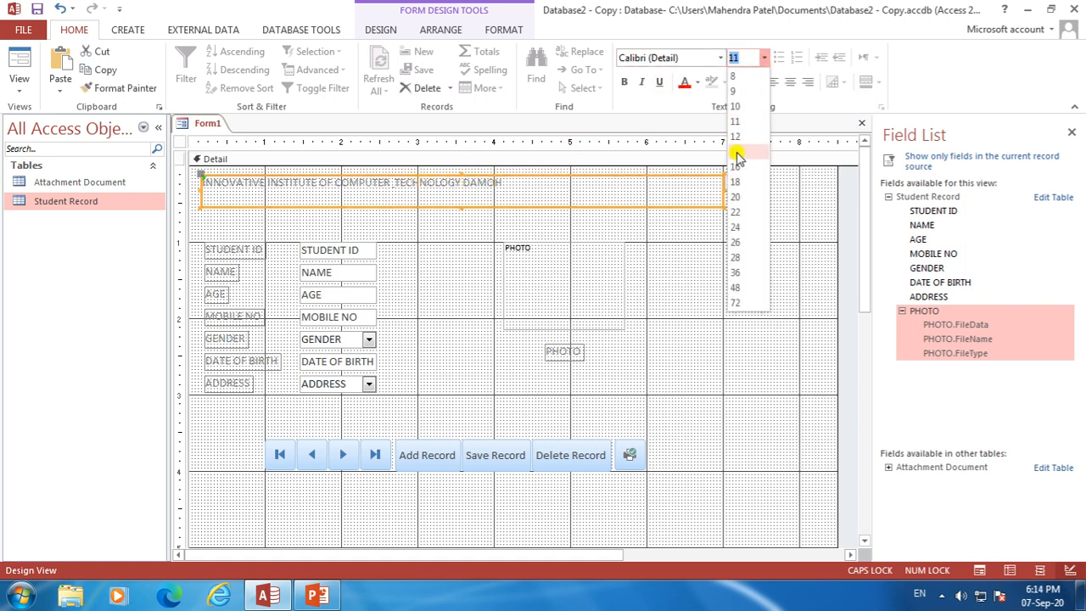
left_click(737, 181)
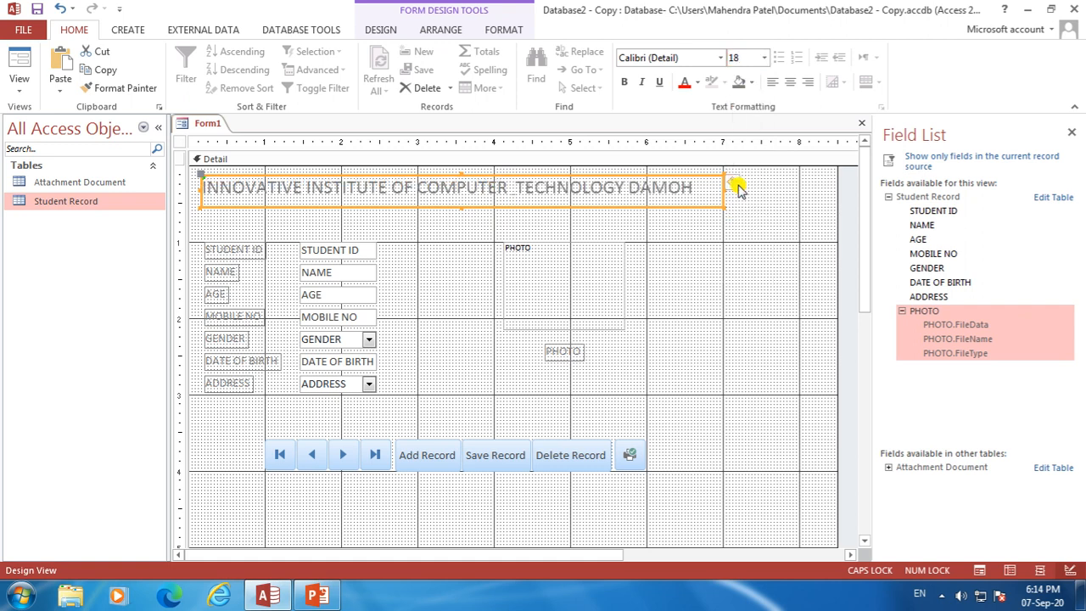
left_click(624, 82)
left_click(641, 84)
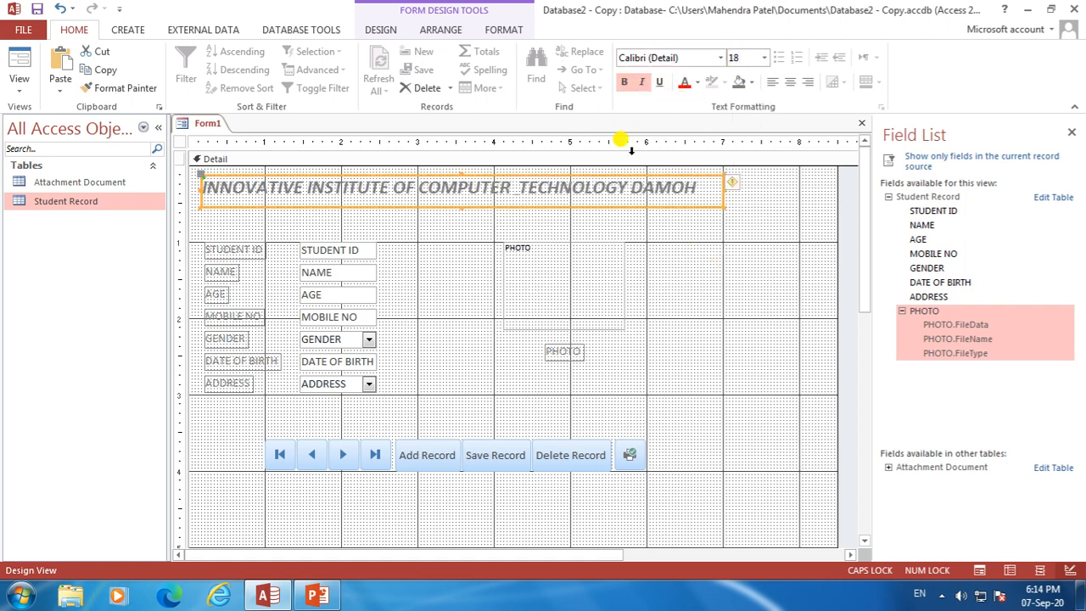
left_click(660, 82)
left_click(684, 301)
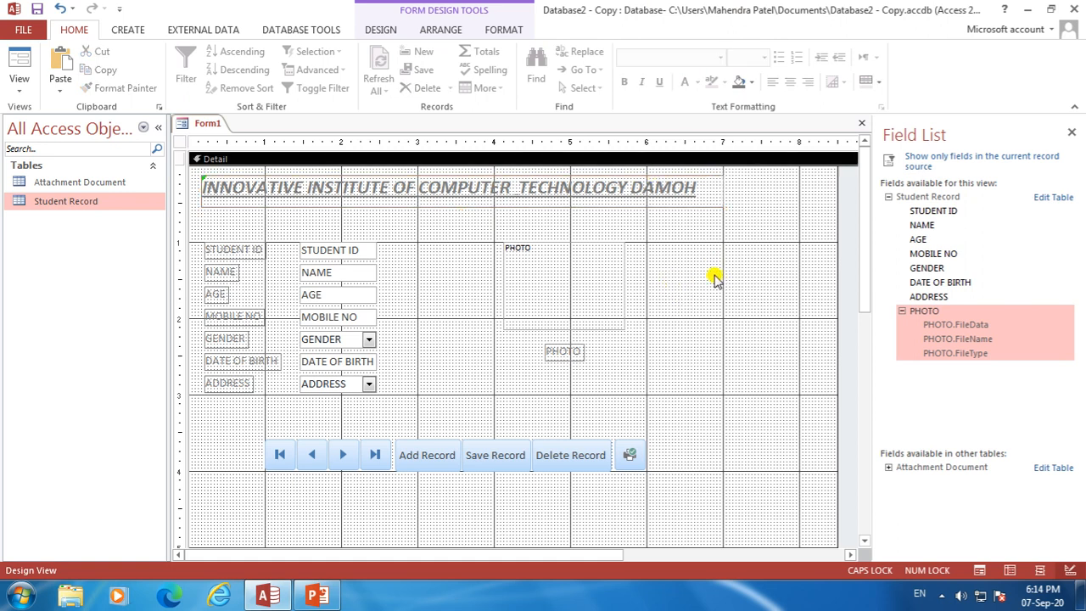
Check the form with its record data in Layout View and return to Design View
right_click(193, 127)
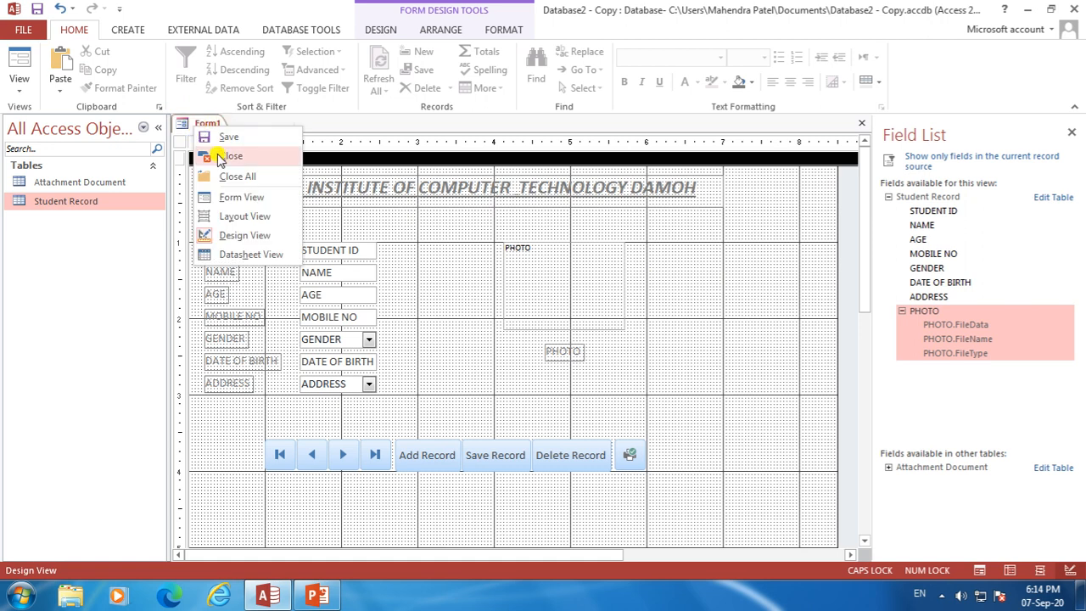
left_click(222, 218)
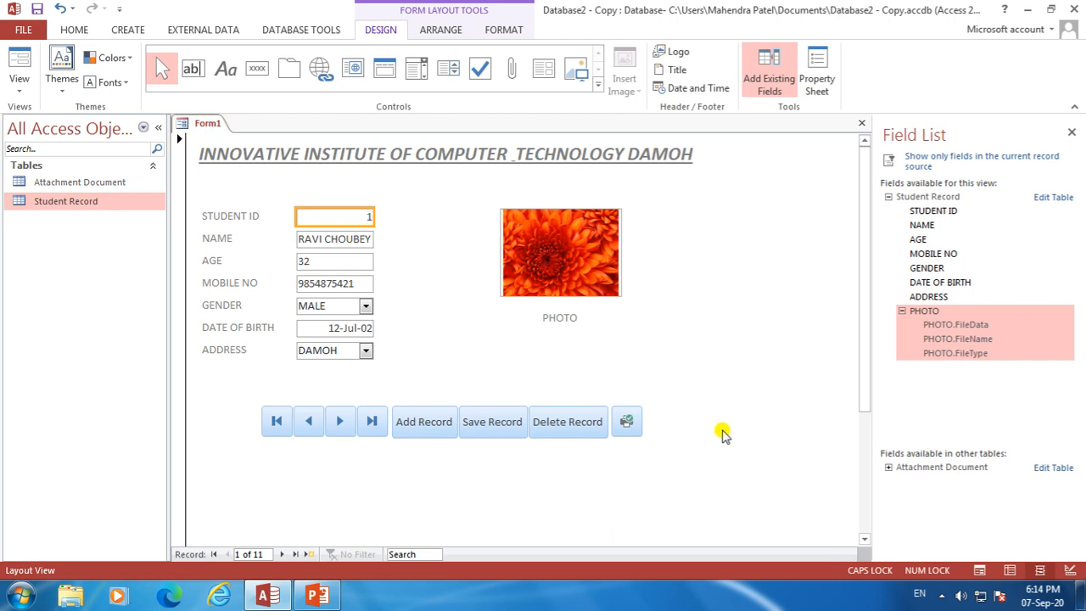
left_click_drag(863, 342, 865, 314)
right_click(210, 128)
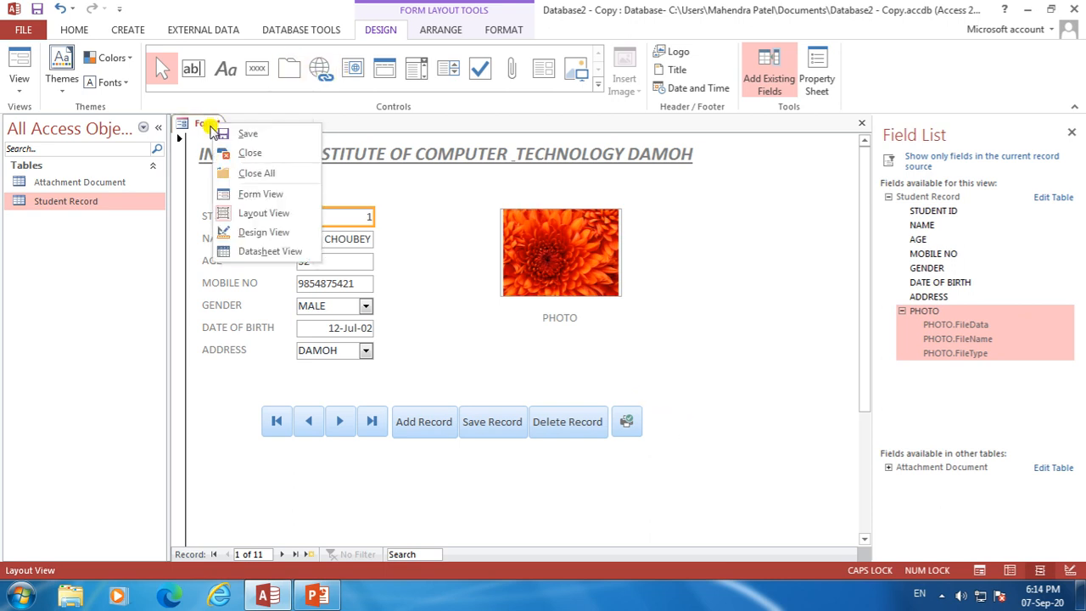
left_click(255, 233)
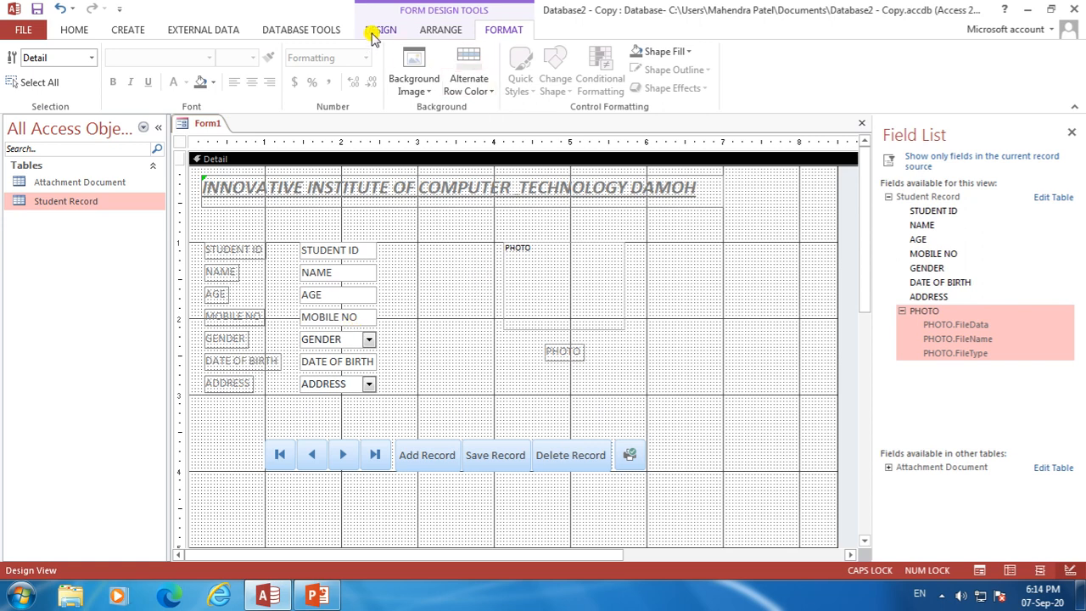
Extend the bottom edge of the form's Detail section down to about 8.4 inches
left_click(376, 34)
left_click_drag(862, 255, 879, 431)
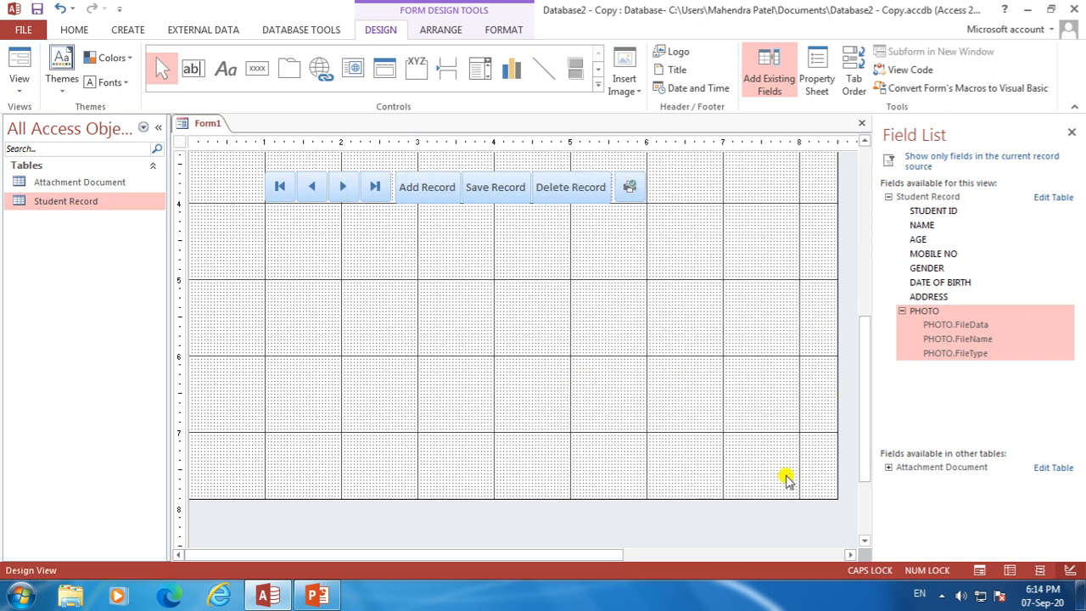
left_click_drag(798, 497, 794, 527)
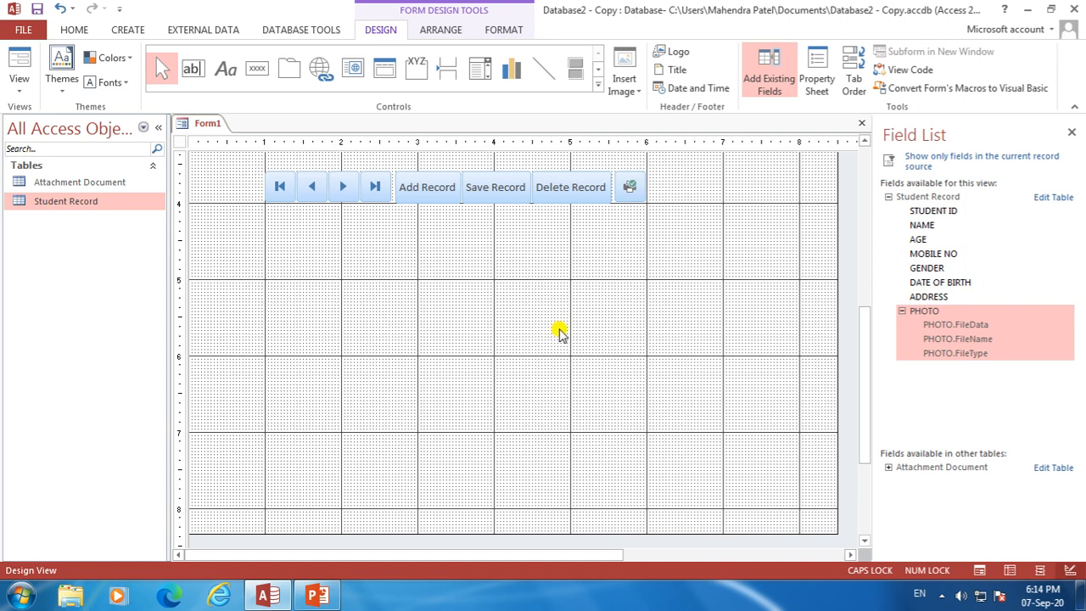
left_click_drag(604, 530, 603, 541)
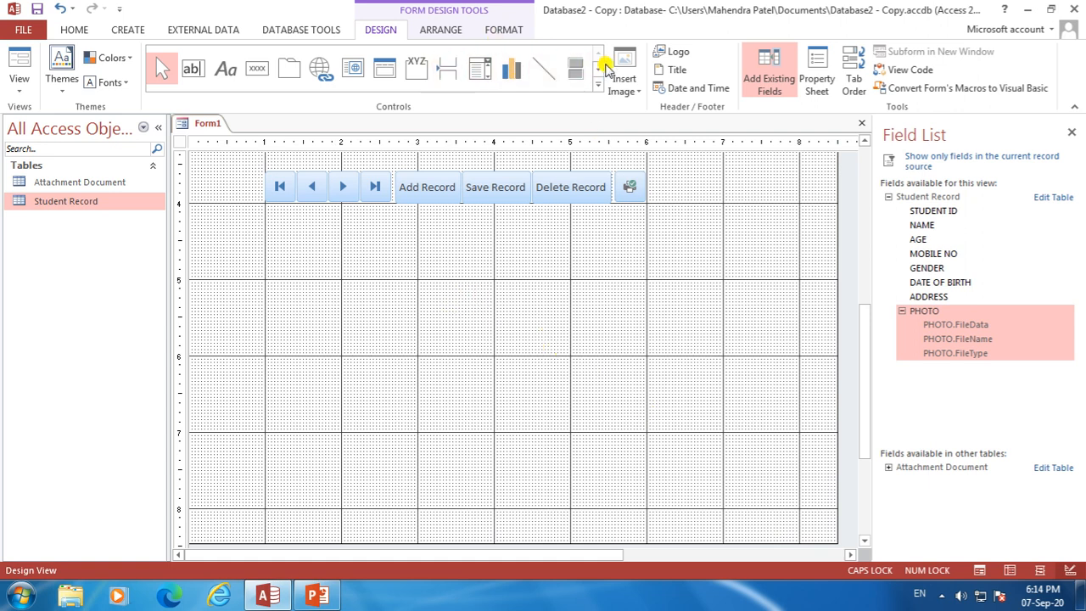
Draw a Subform/Subreport control about 7.6 inches wide and 1 inch tall below the command button row
left_click(599, 71)
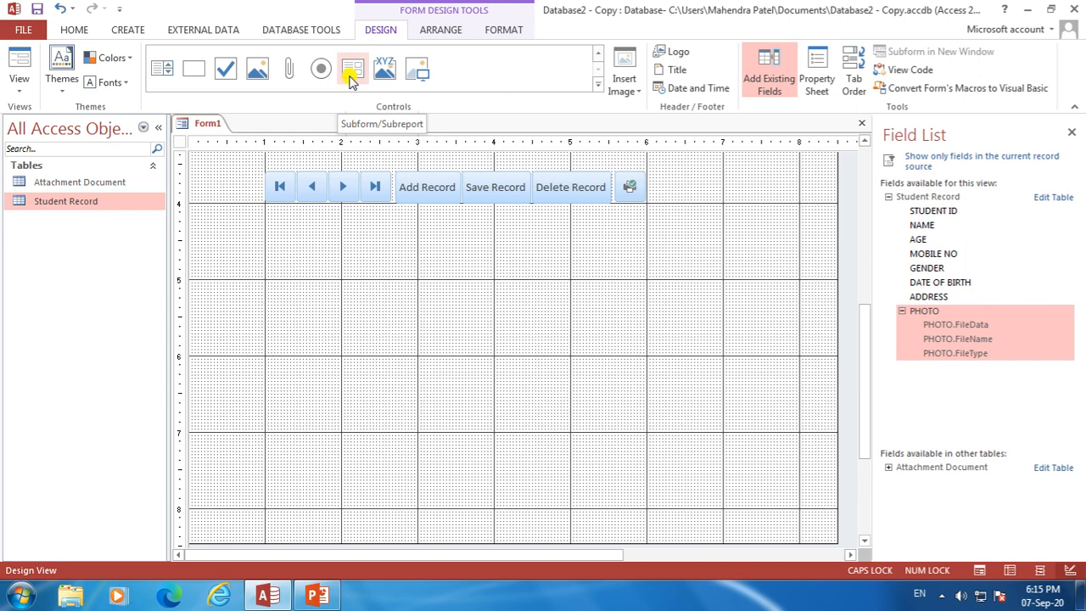
left_click_drag(866, 366, 853, 218)
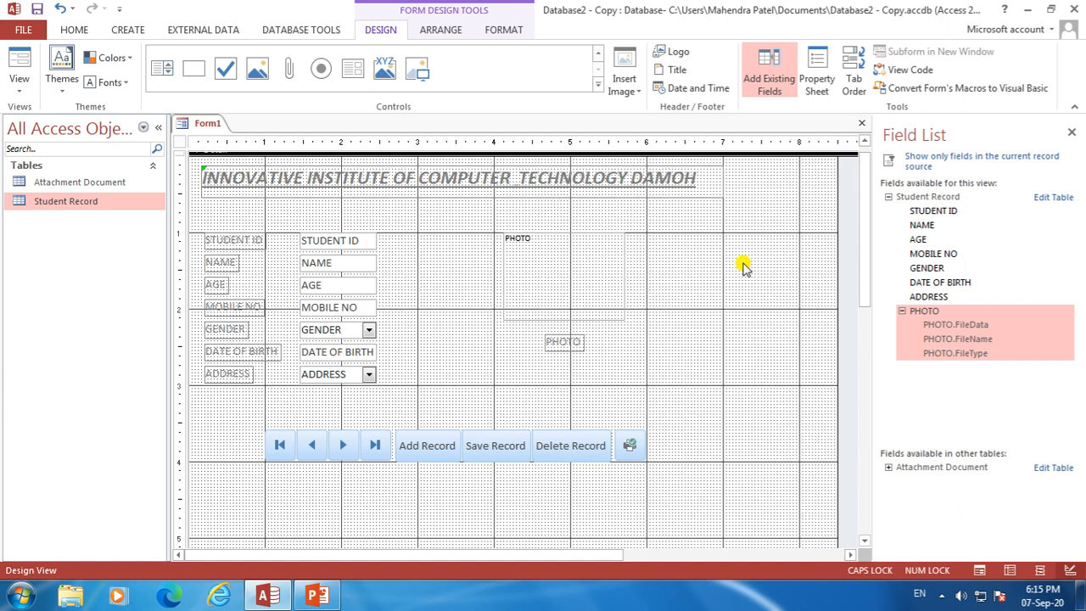
left_click_drag(865, 236, 864, 386)
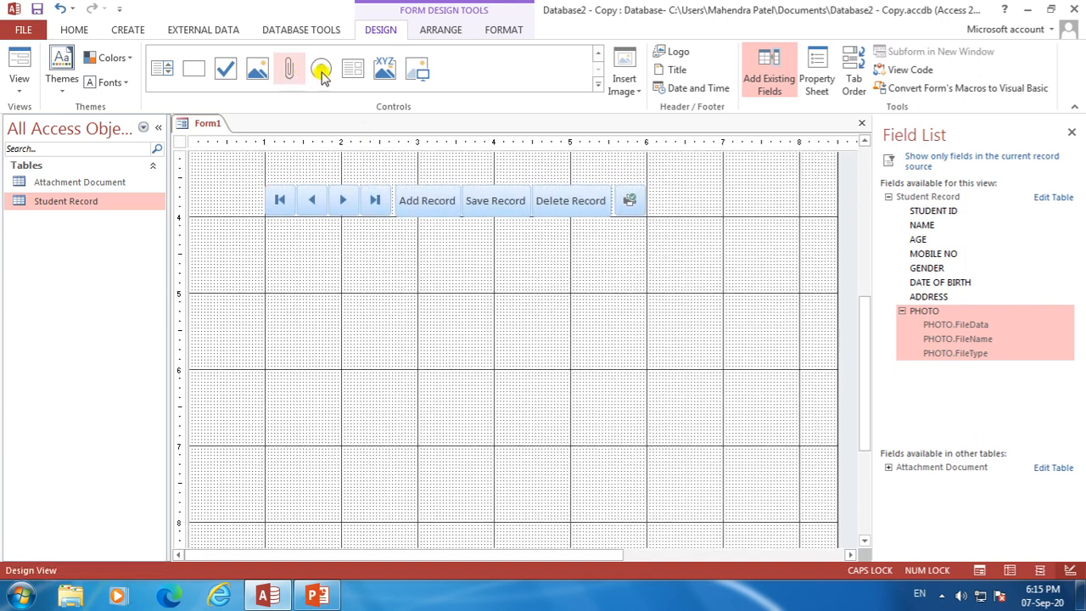
left_click(353, 68)
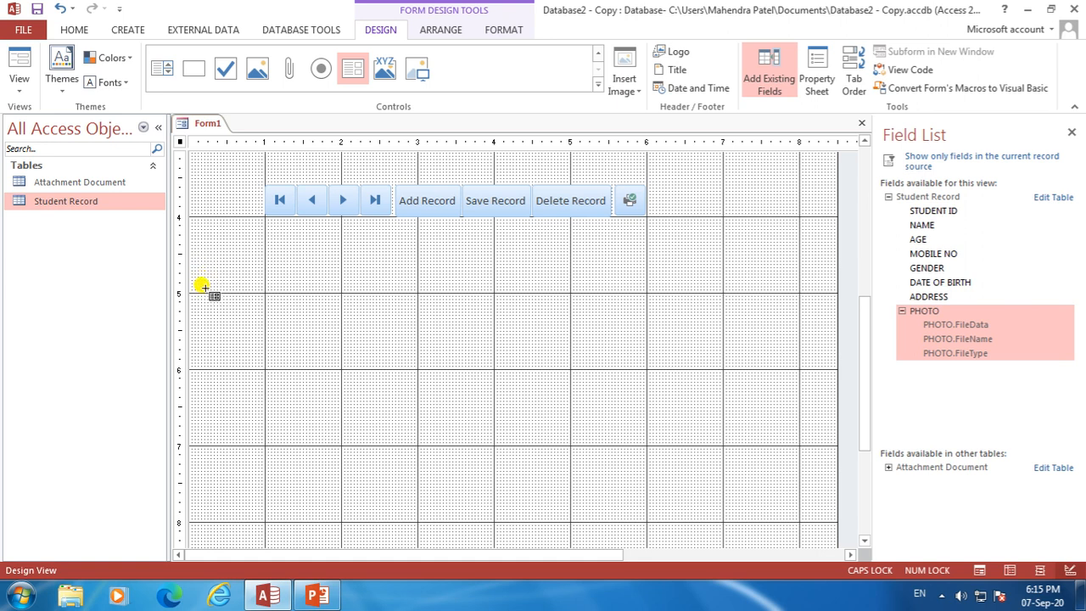
left_click_drag(201, 285, 783, 363)
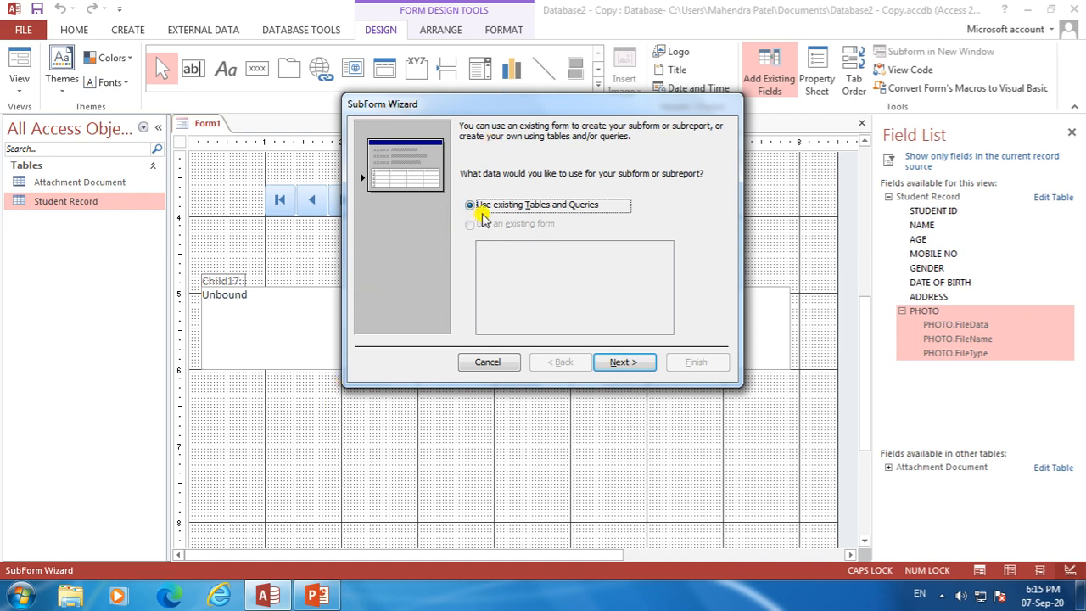
Base the subform on existing tables and queries, including all fields of the Attachment Document table
left_click(622, 363)
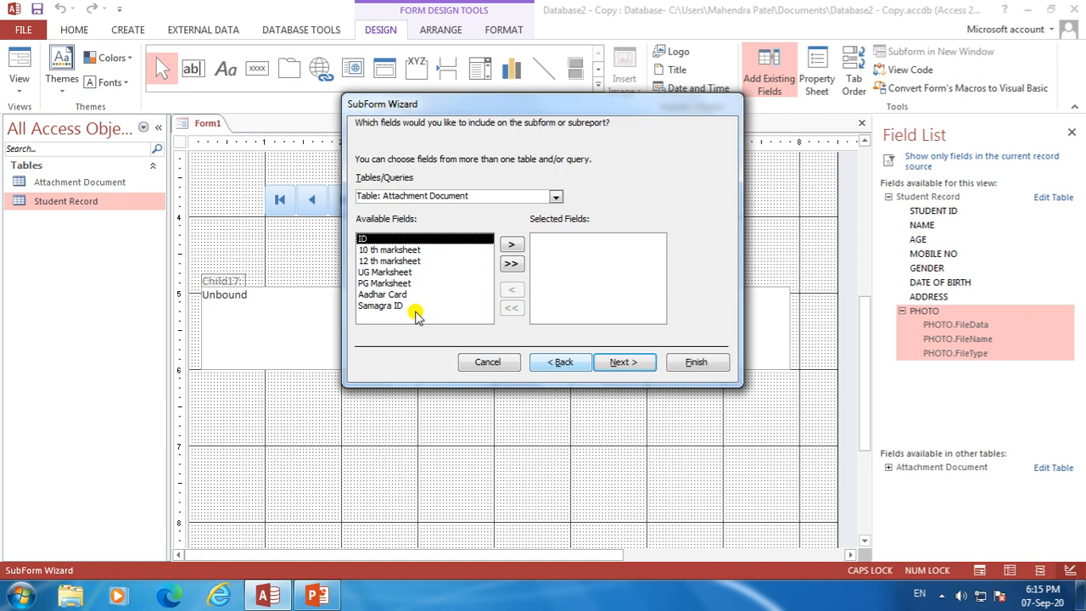
left_click(556, 198)
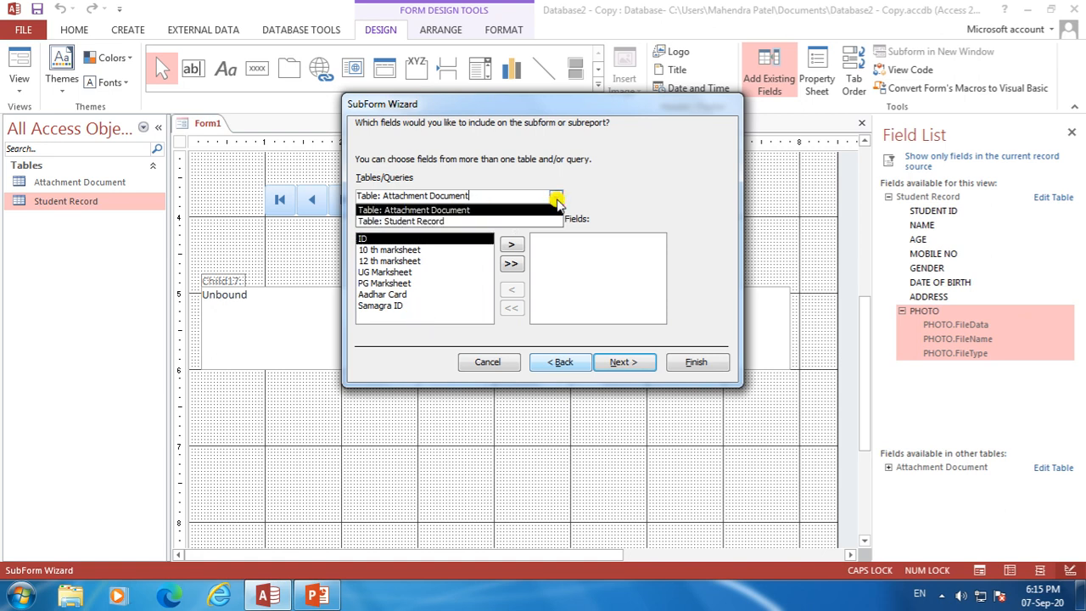
left_click(555, 199)
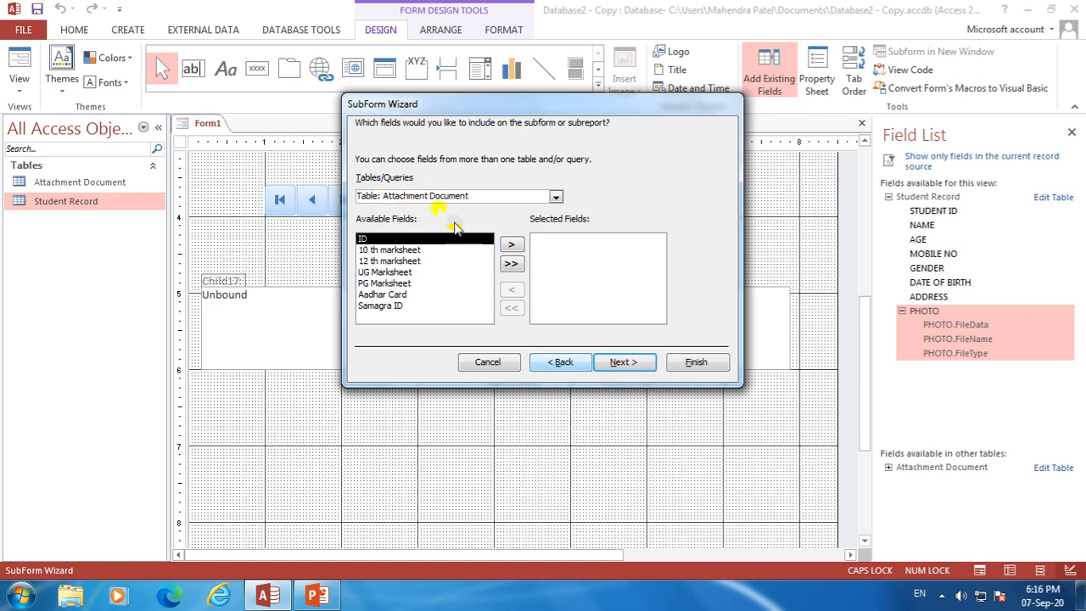
left_click(511, 265)
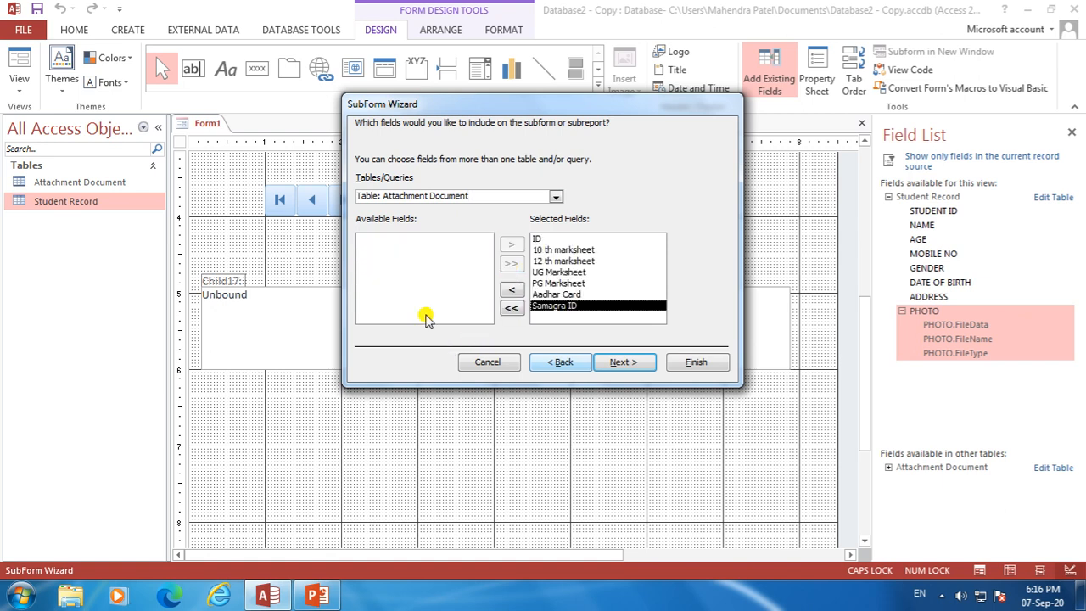
left_click(625, 363)
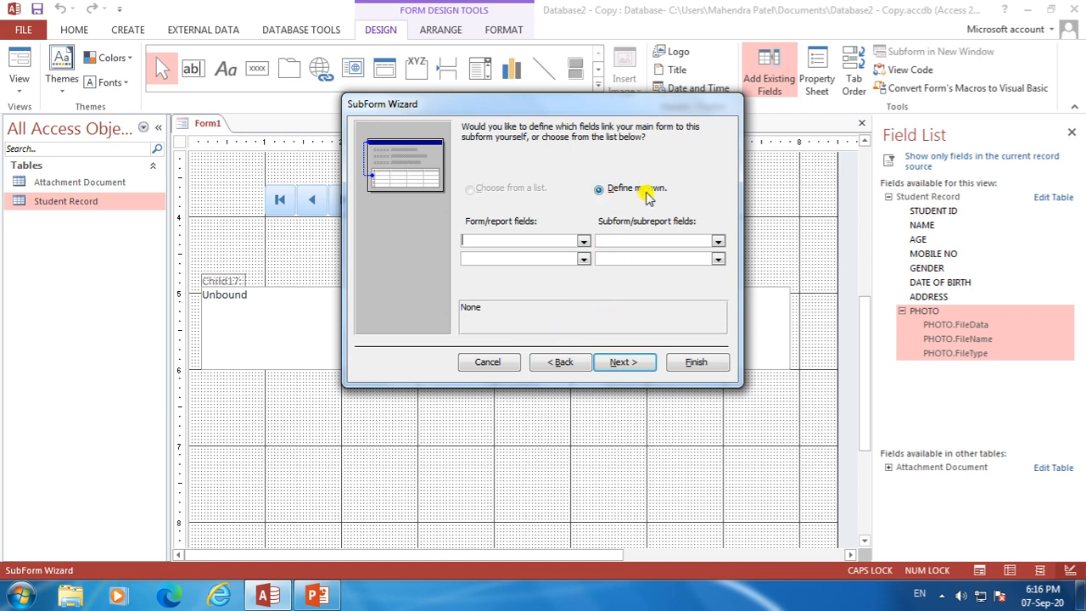
Link the form's STUDENT ID to the subform's ID field and create the subform with the name Attachment Documents
left_click(584, 241)
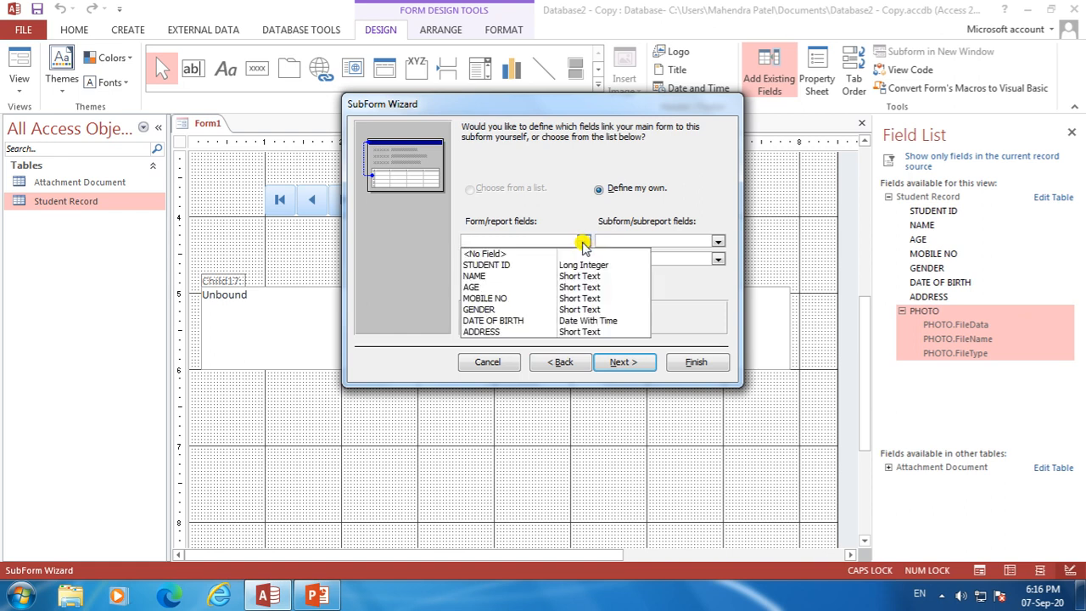
left_click(516, 267)
left_click(717, 242)
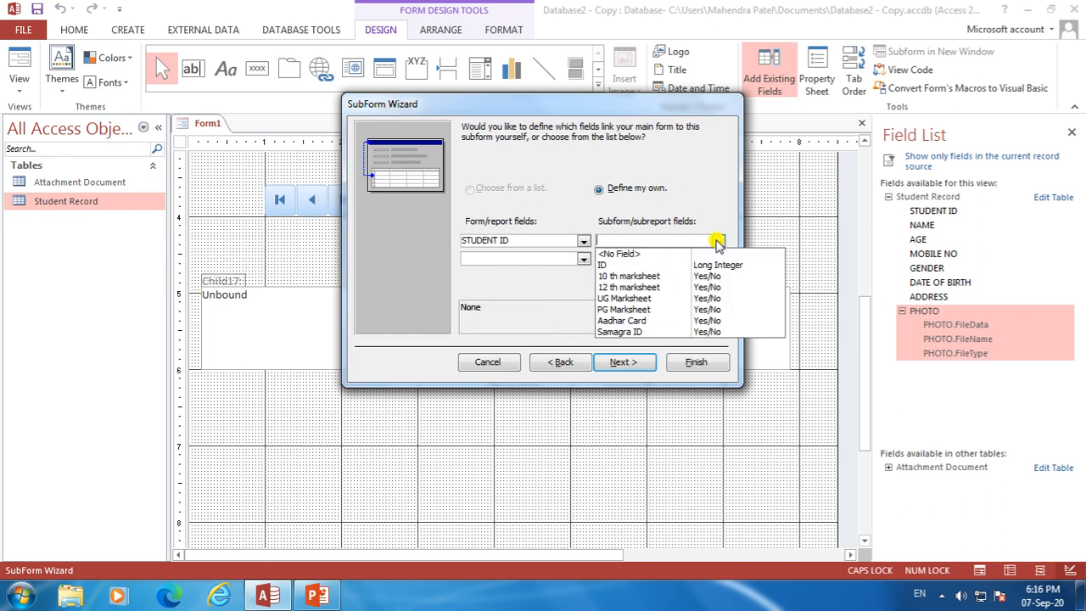
left_click(659, 267)
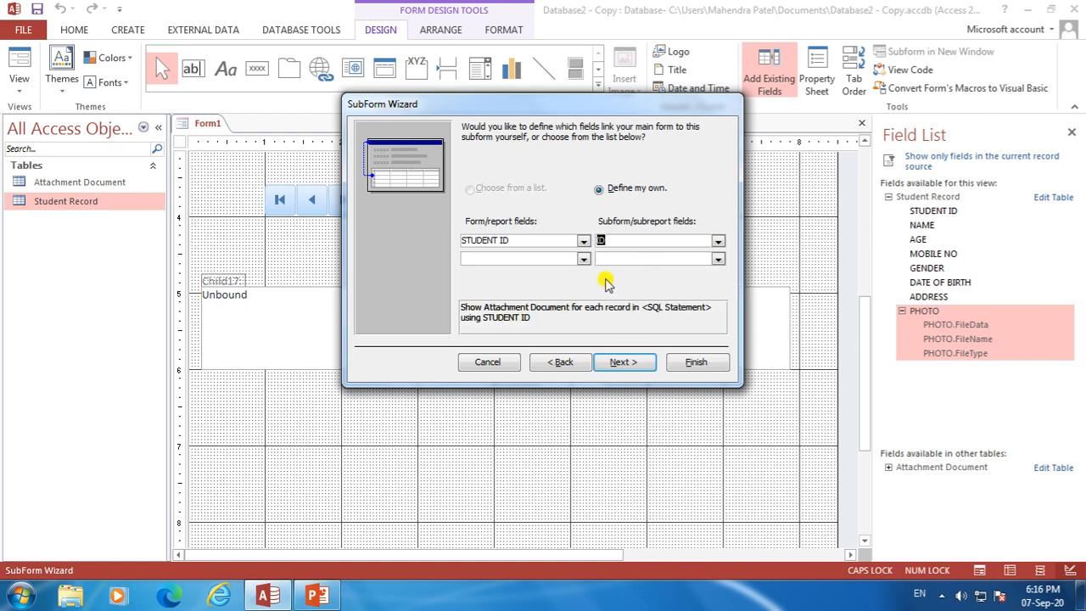
left_click(624, 363)
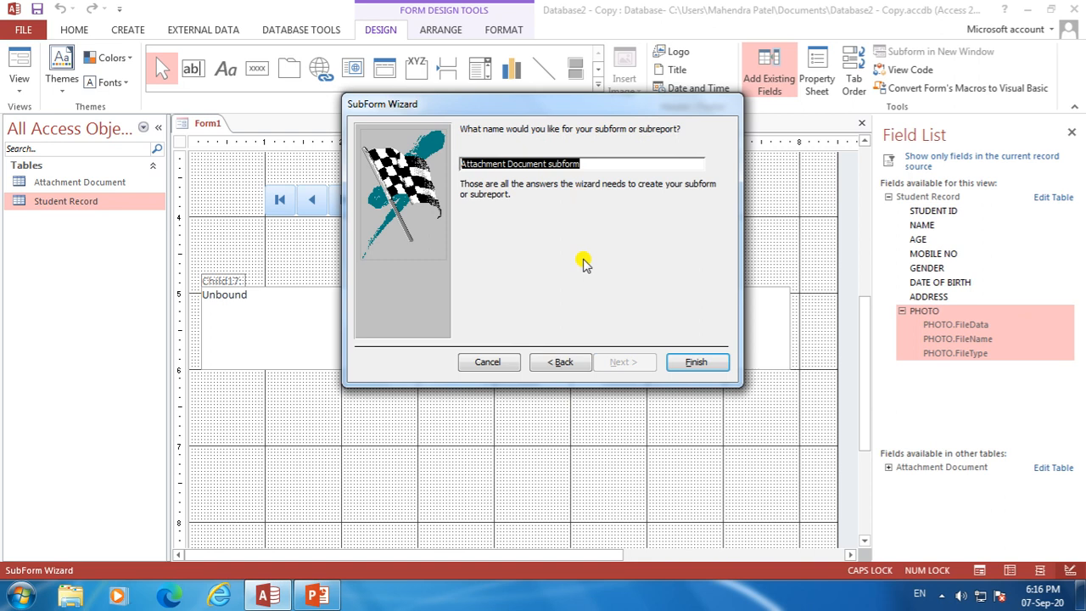
left_click(586, 163)
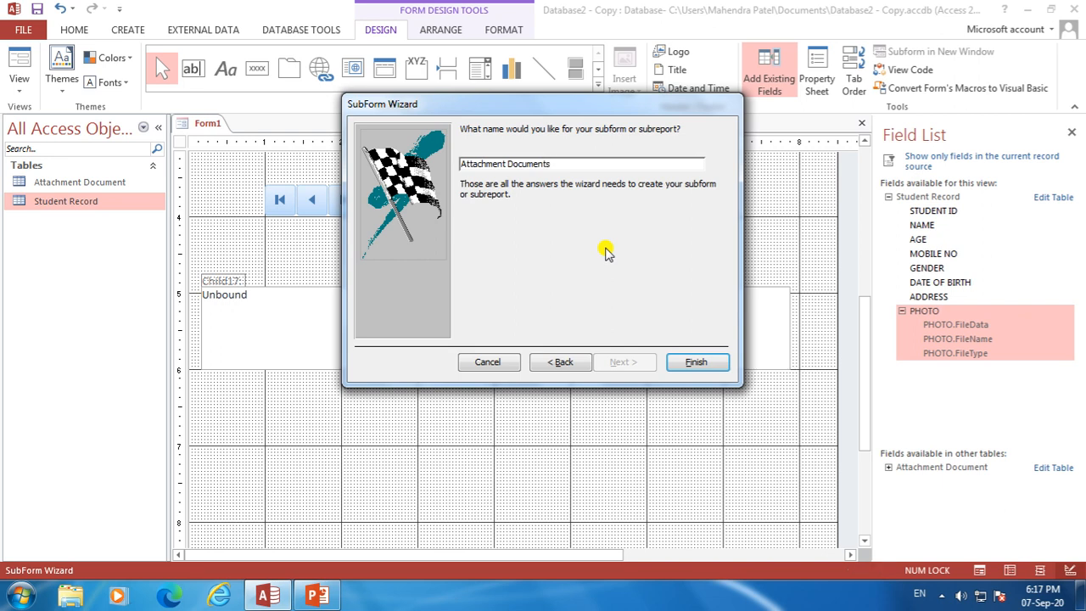
left_click(696, 363)
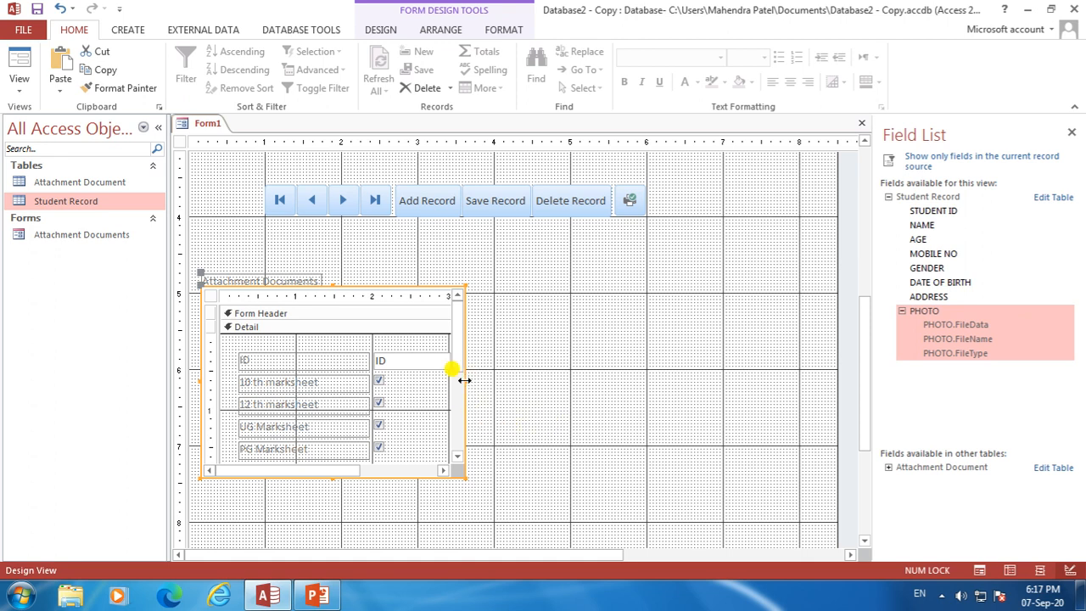
Widen the Attachment Documents subform control to about 7.9 inches and the Detail section inside it to about 7.4 inches
left_click_drag(464, 381, 801, 382)
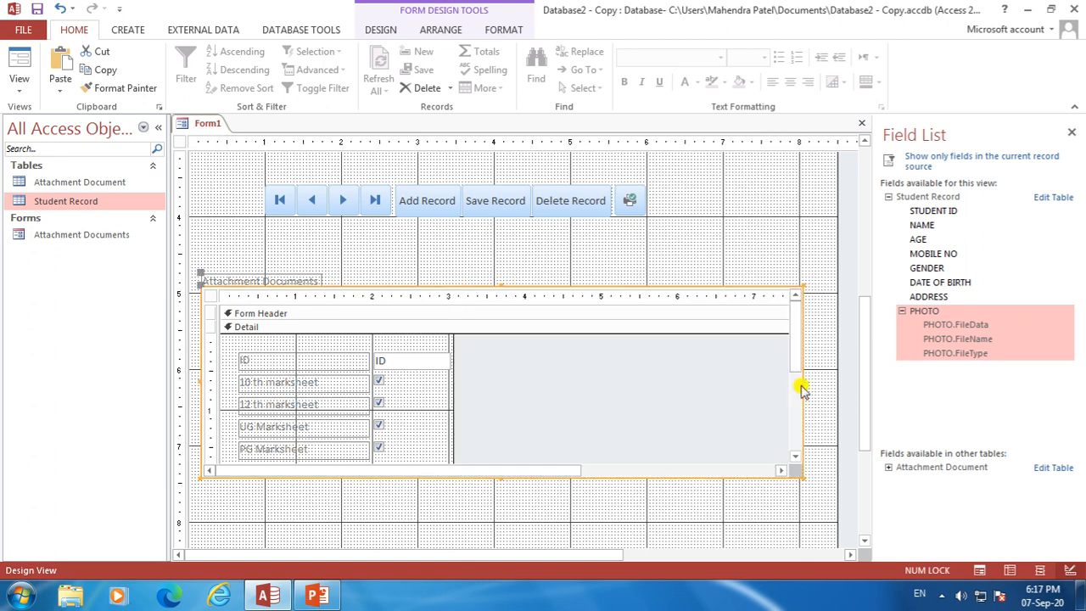
left_click_drag(454, 394, 783, 382)
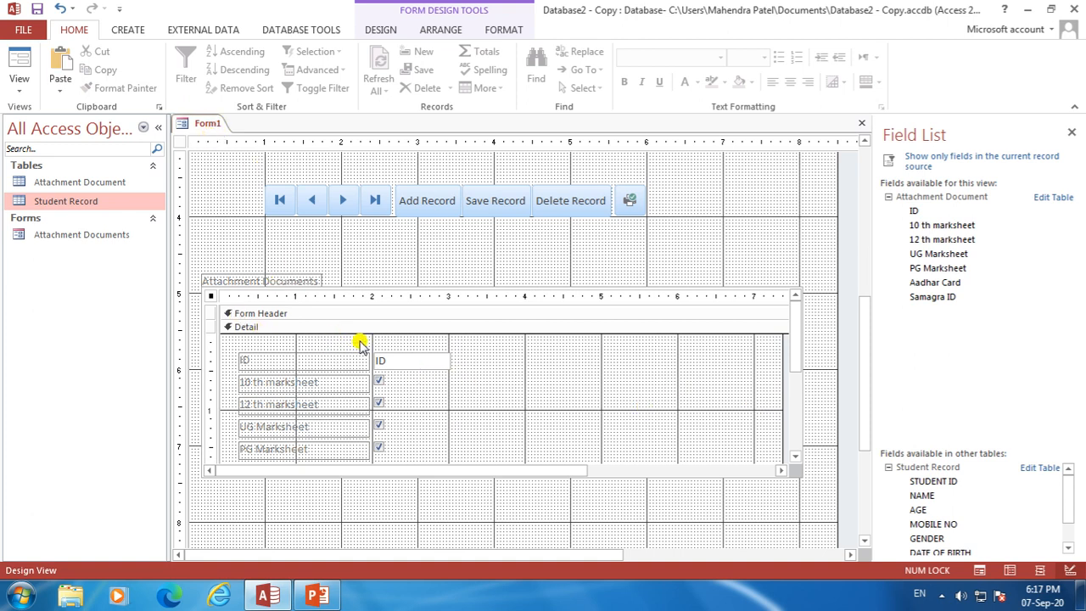
In Layout view, fit the subform's columns to their full headings and shorten the subform to just two rows
right_click(201, 127)
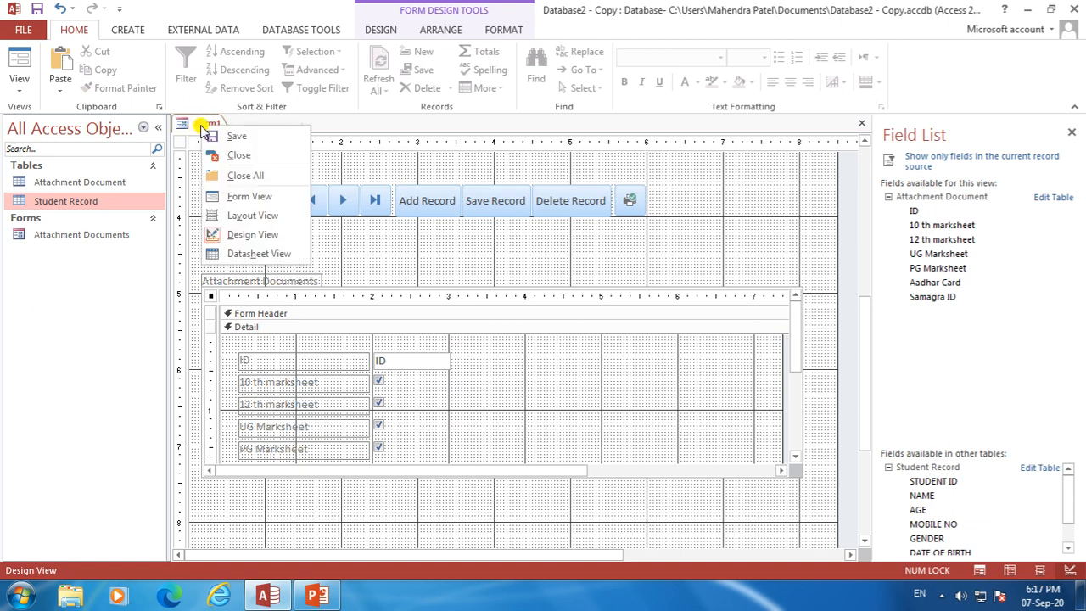
left_click(230, 217)
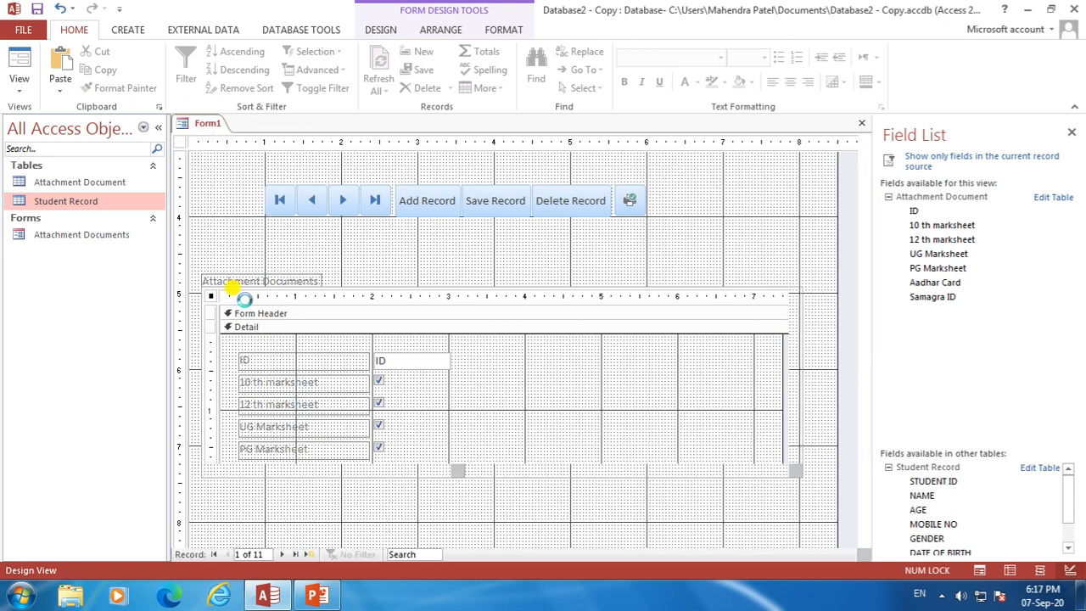
left_click_drag(864, 258, 866, 364)
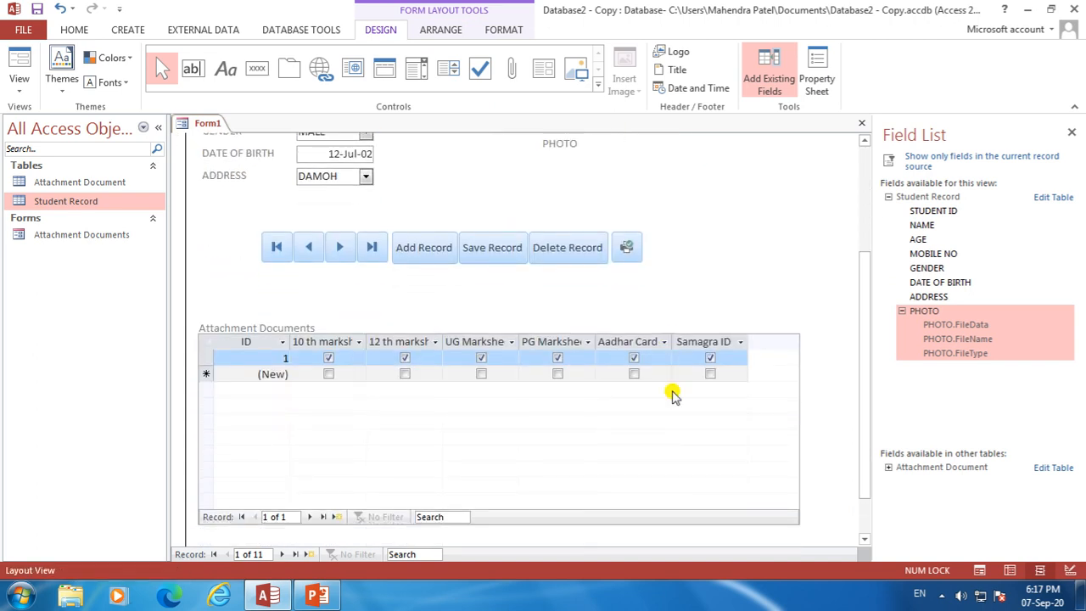
left_click_drag(290, 347, 244, 346)
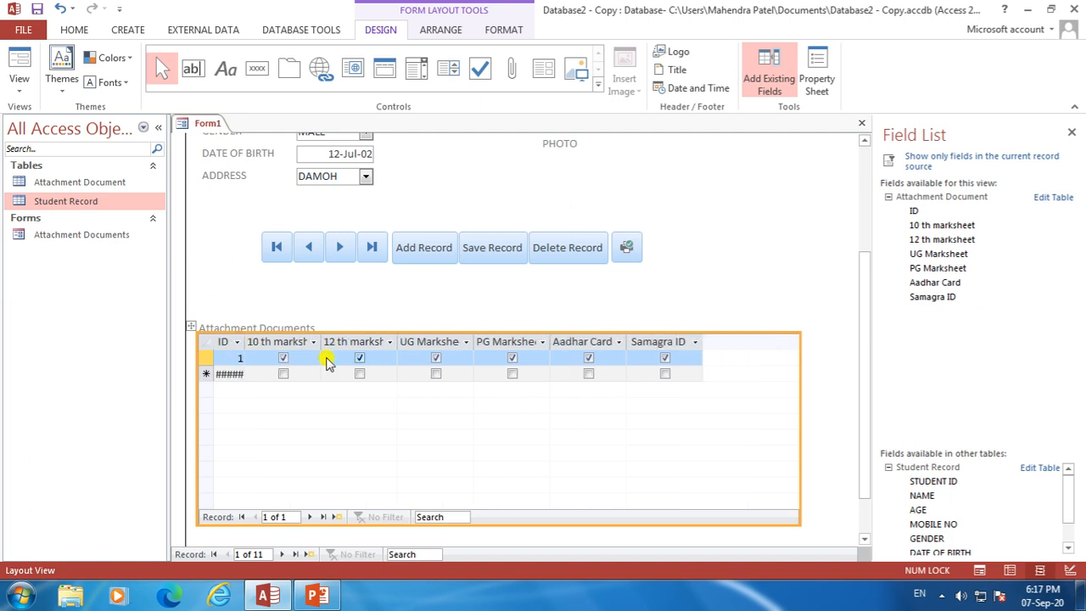
double_click(244, 346)
left_click_drag(330, 346, 354, 347)
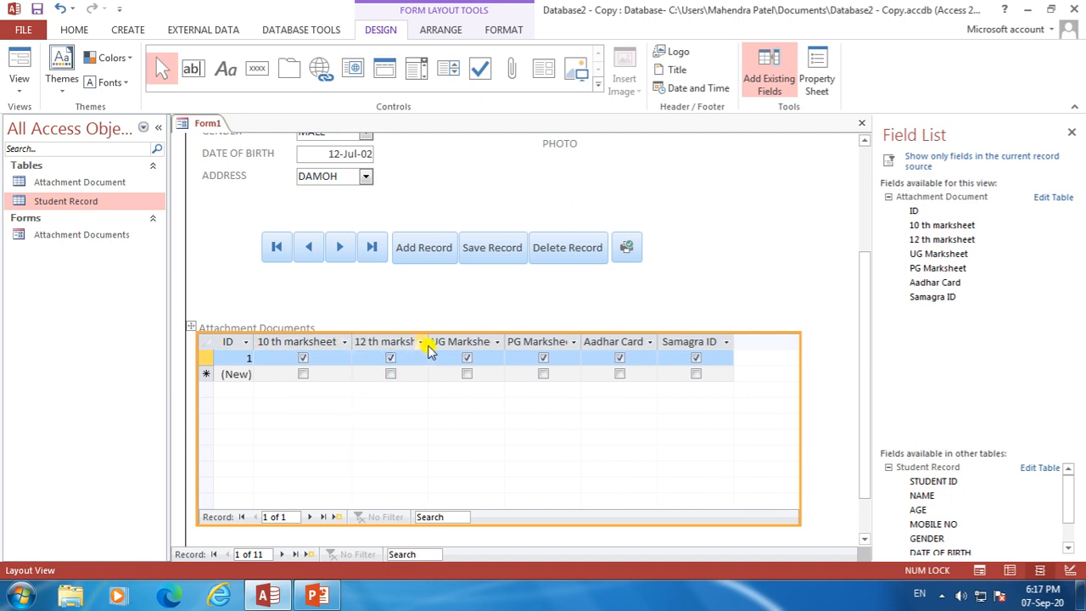
left_click_drag(428, 343, 454, 348)
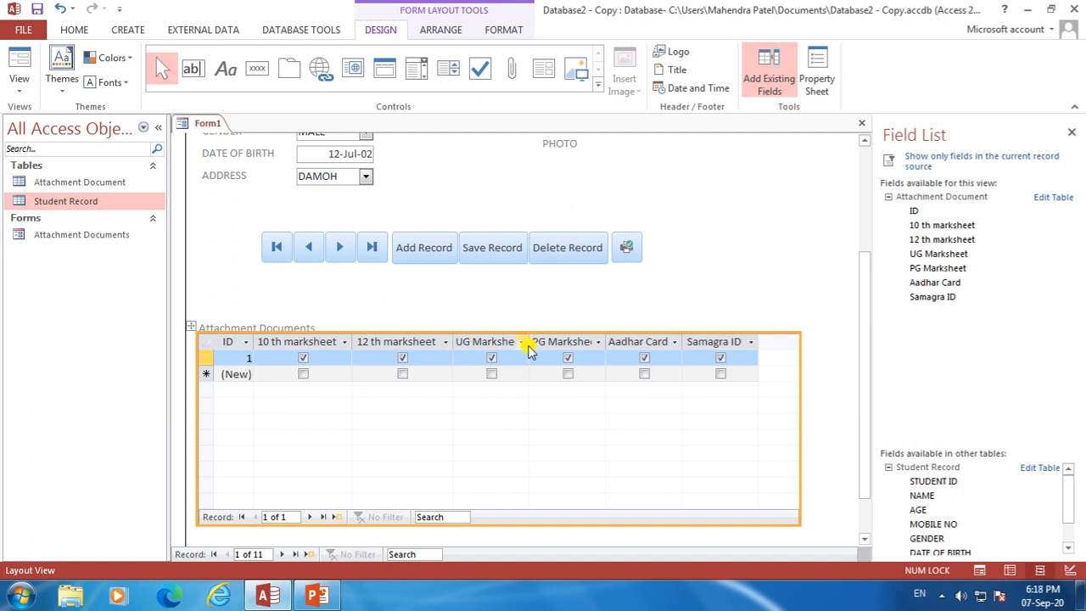
left_click_drag(531, 347, 546, 345)
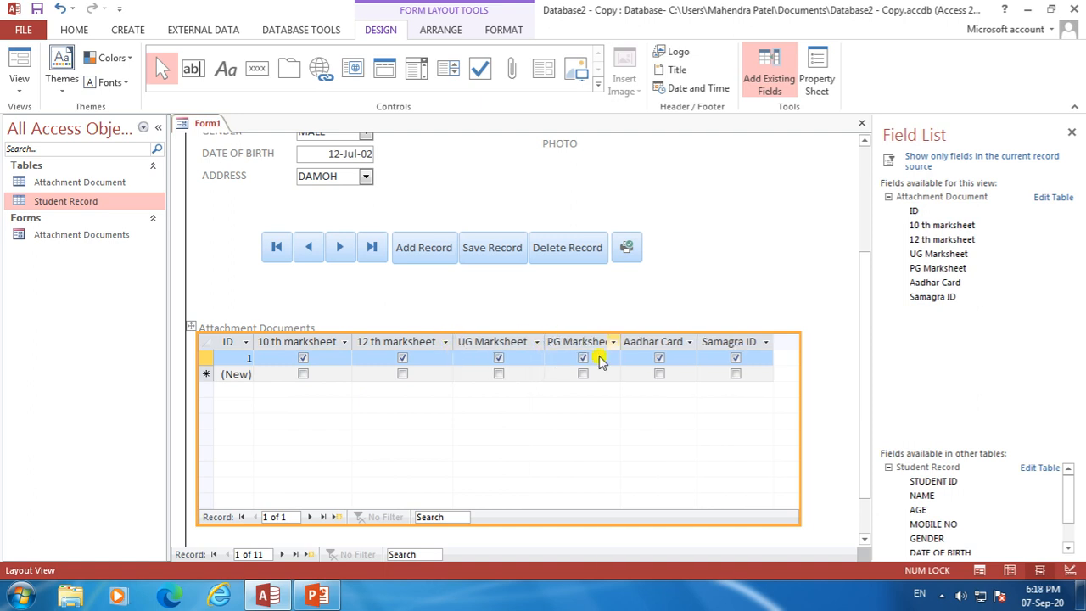
left_click_drag(624, 346, 637, 345)
left_click_drag(712, 342, 719, 343)
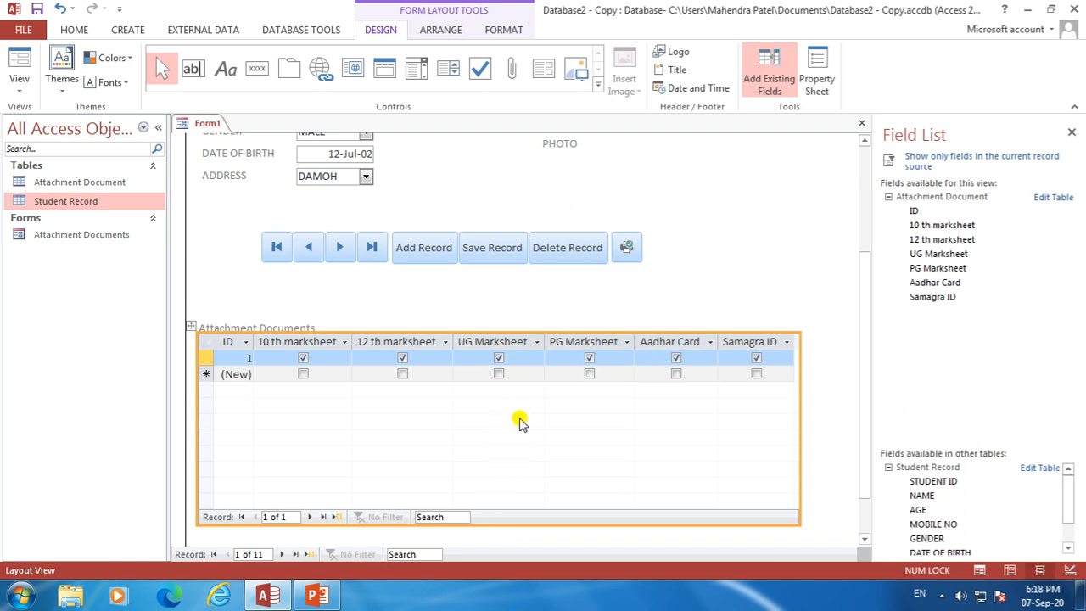
left_click_drag(507, 524, 491, 401)
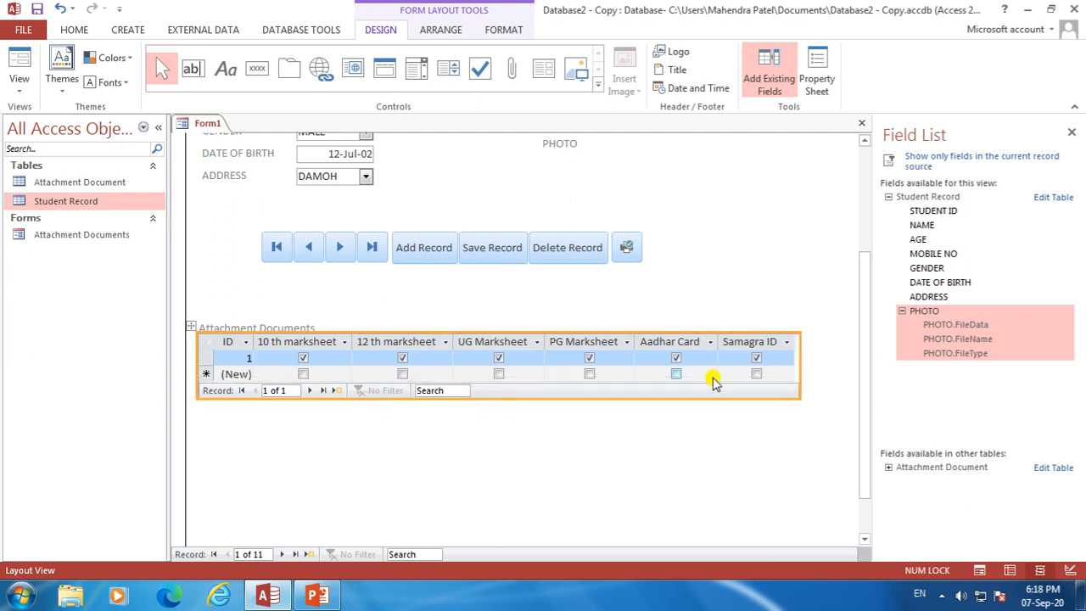
Move the Attachment Documents label up slightly to leave a gap above the subform
left_click(248, 327)
key("Up")
key("Up")
key("Up")
key("Up")
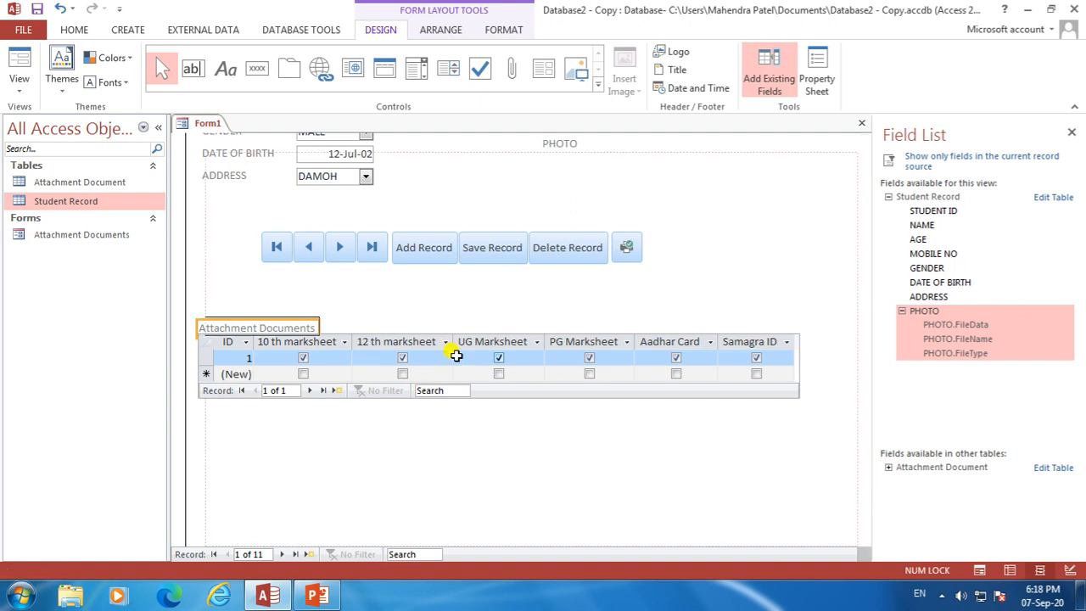
key("Up")
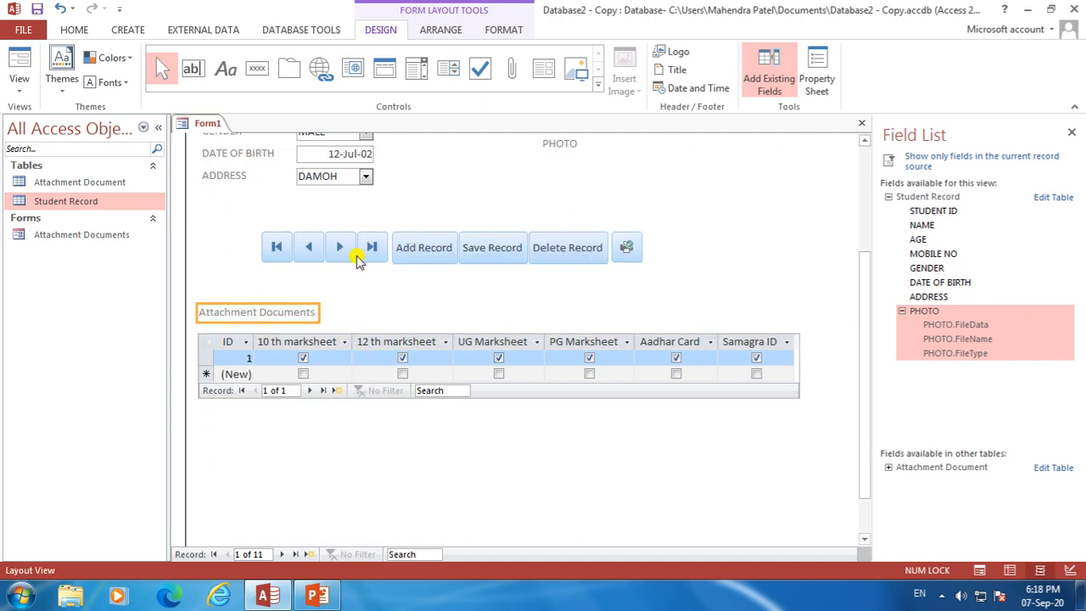
Format the Attachment Documents label as bold, underlined text in size 16
left_click(74, 30)
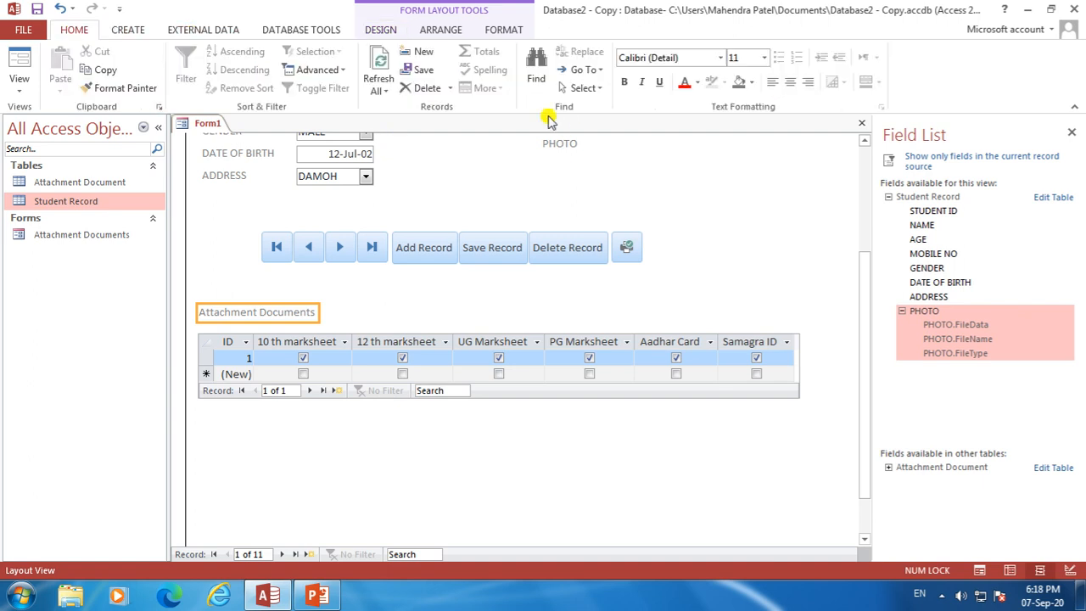
left_click(658, 81)
left_click(764, 58)
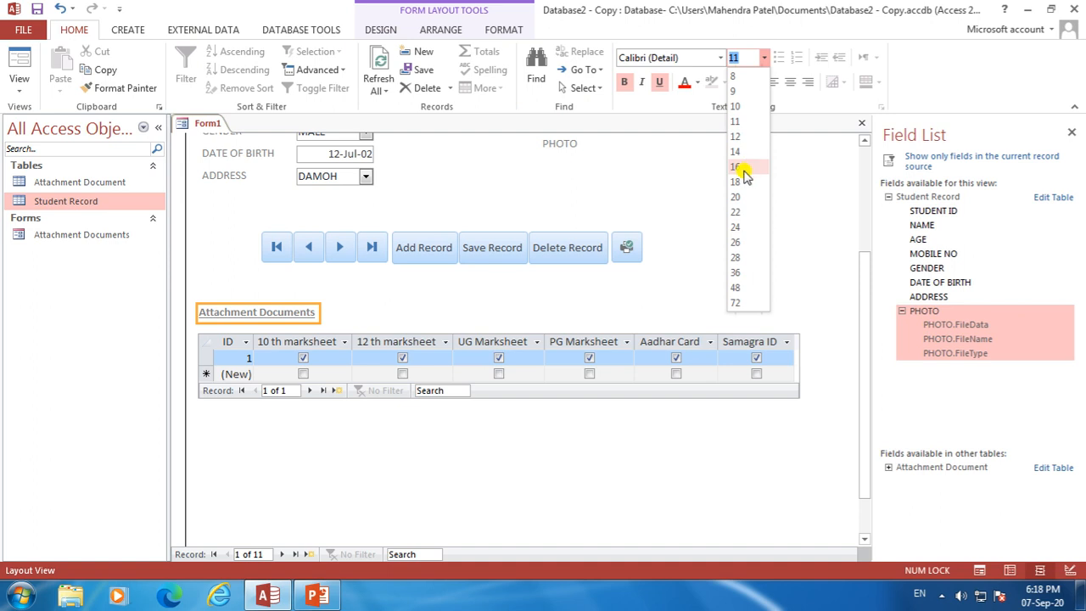
left_click(738, 166)
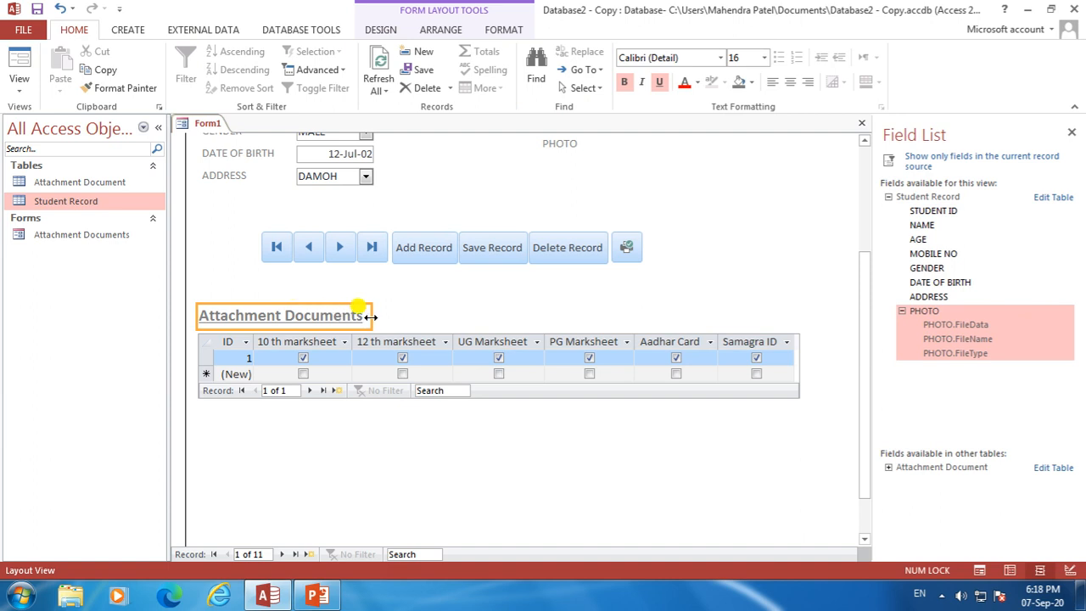
Move the Attachment Documents label right until it is roughly centred above the subform
left_click_drag(361, 318, 483, 315)
key("Right")
key("Right")
key("Right")
key("Right")
key("Right")
key("Right")
key("Right")
key("Right")
key("Right")
key("Right")
key("Right")
key("Right")
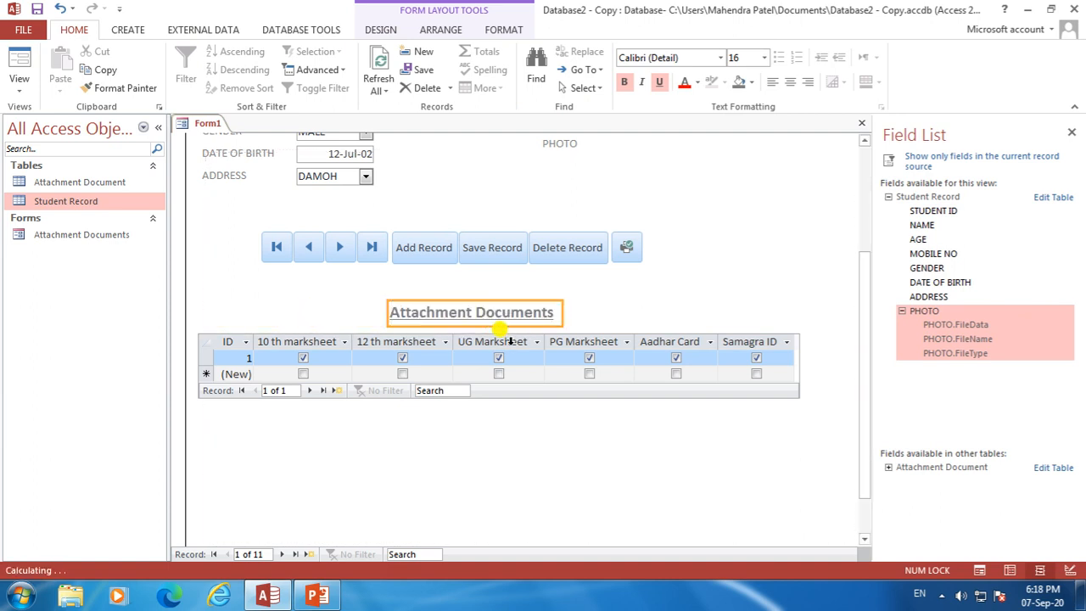
key("Right")
left_click(408, 450)
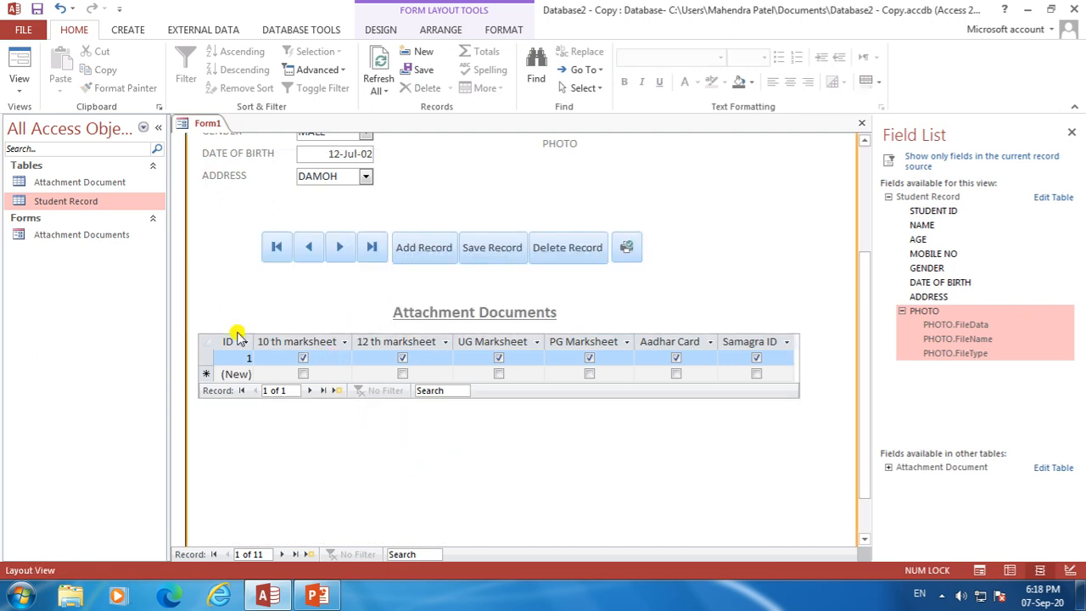
mouse_move(865, 380)
left_mouse_down()
mouse_move(865, 424)
mouse_move(875, 252)
mouse_move(874, 381)
left_mouse_up()
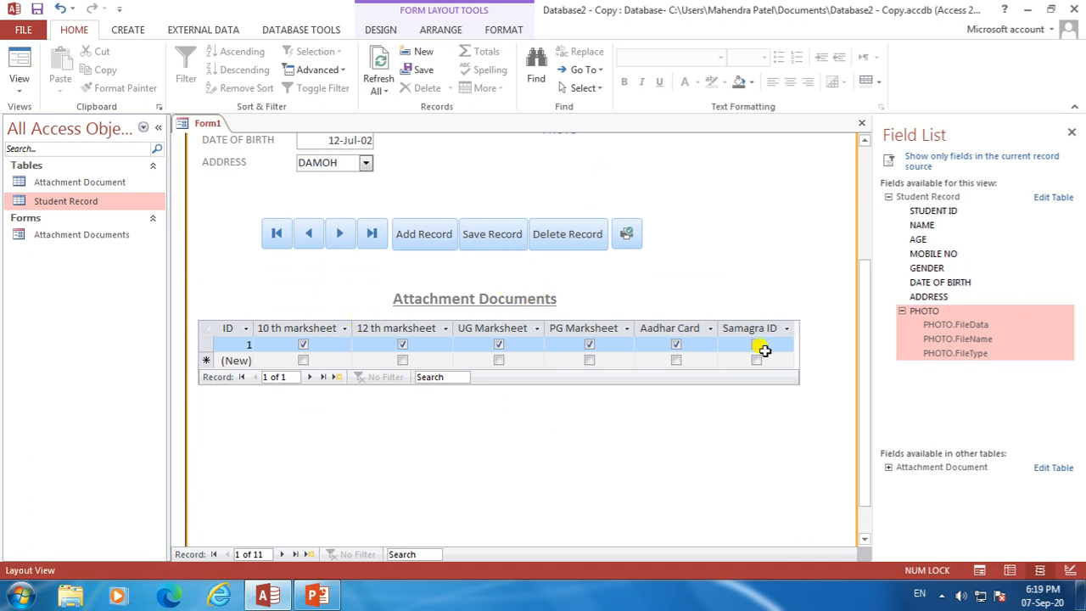
left_click_drag(865, 356, 859, 268)
left_click(536, 244)
left_click(498, 345)
Switch the form to Design view, saving both forms and naming the main one "Main form with sub form"
right_click(207, 131)
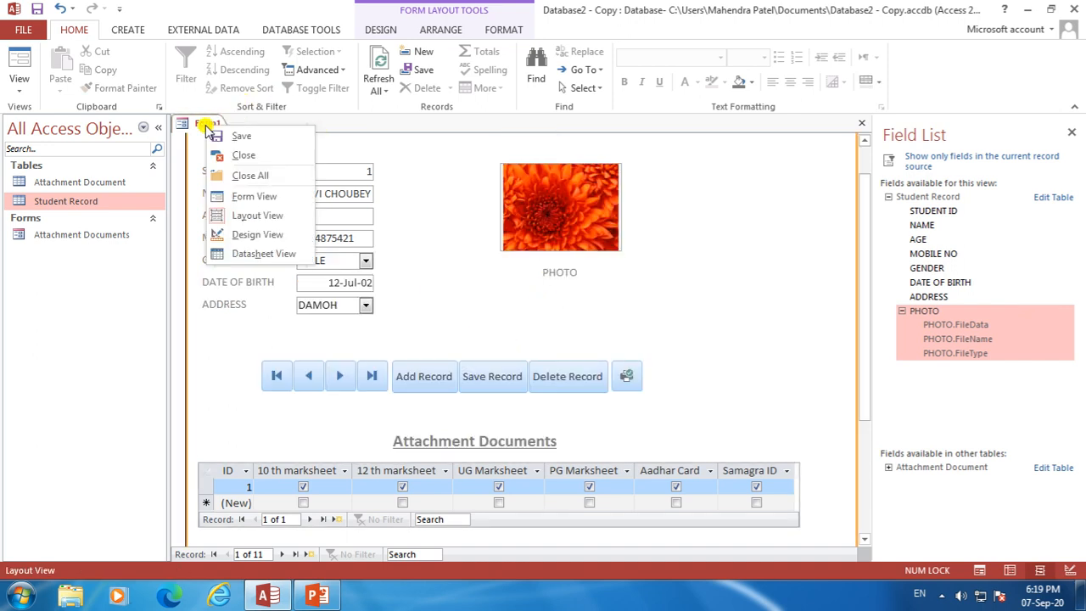
left_click(240, 237)
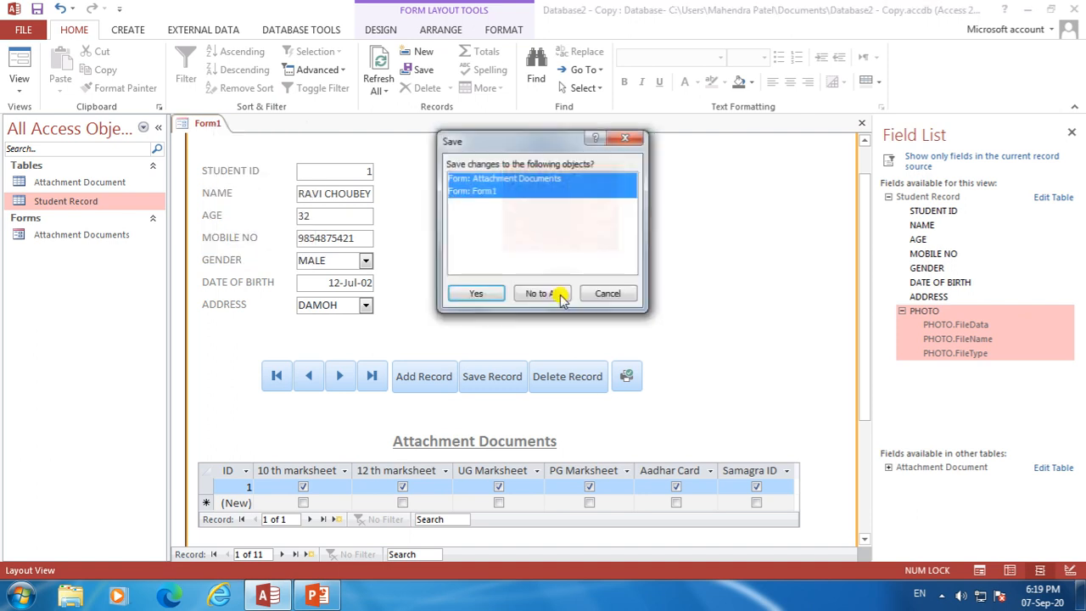
left_click(482, 298)
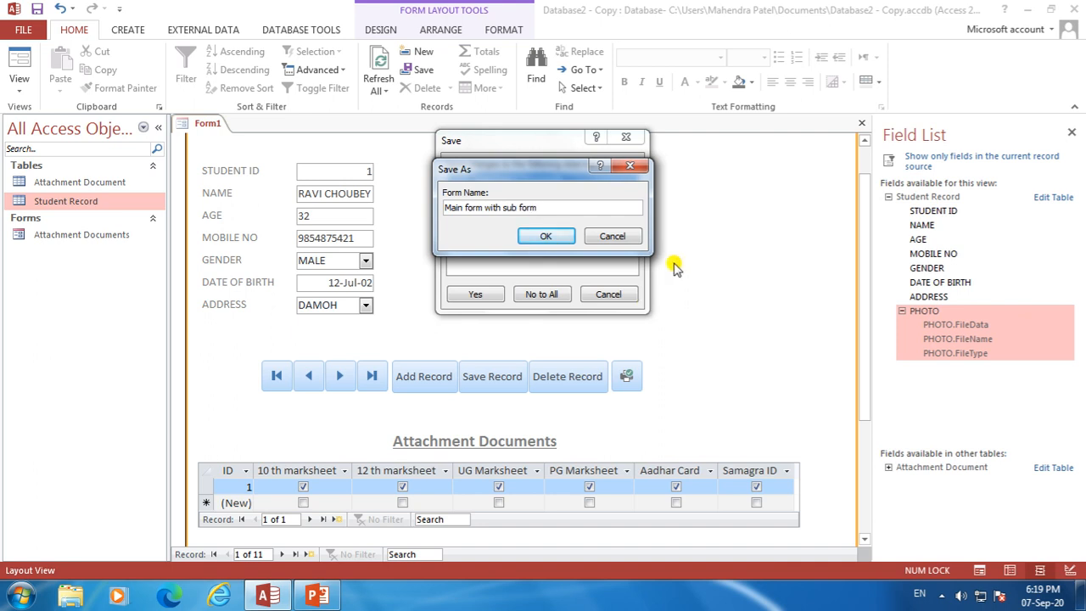
left_click(545, 235)
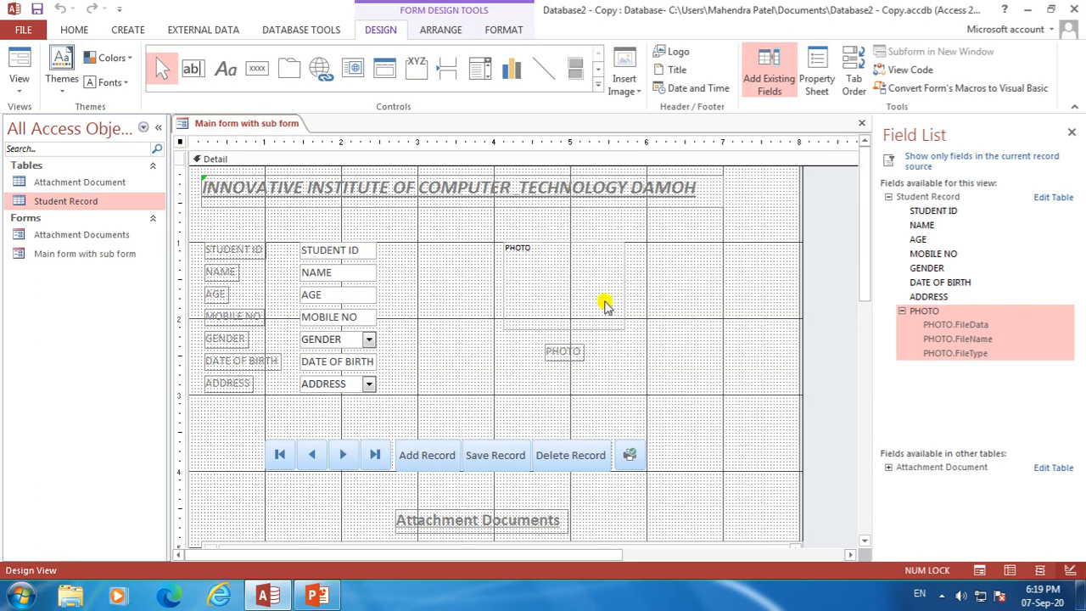
Widen the main form to about 8.5 inches and check its layout down to the subform in Layout view
left_click_drag(863, 242, 864, 401)
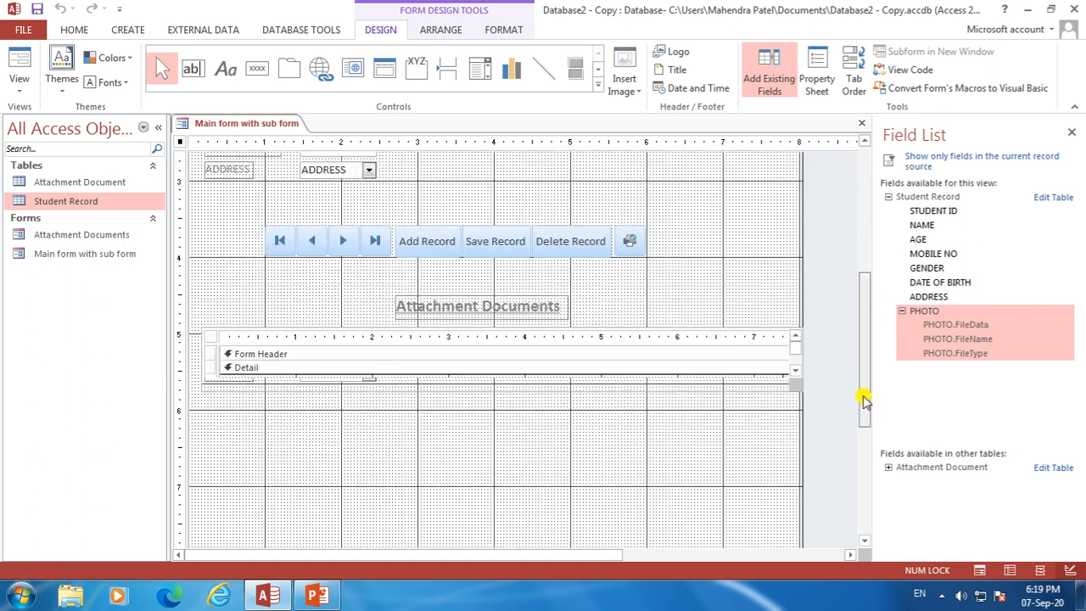
left_click_drag(795, 401, 874, 193)
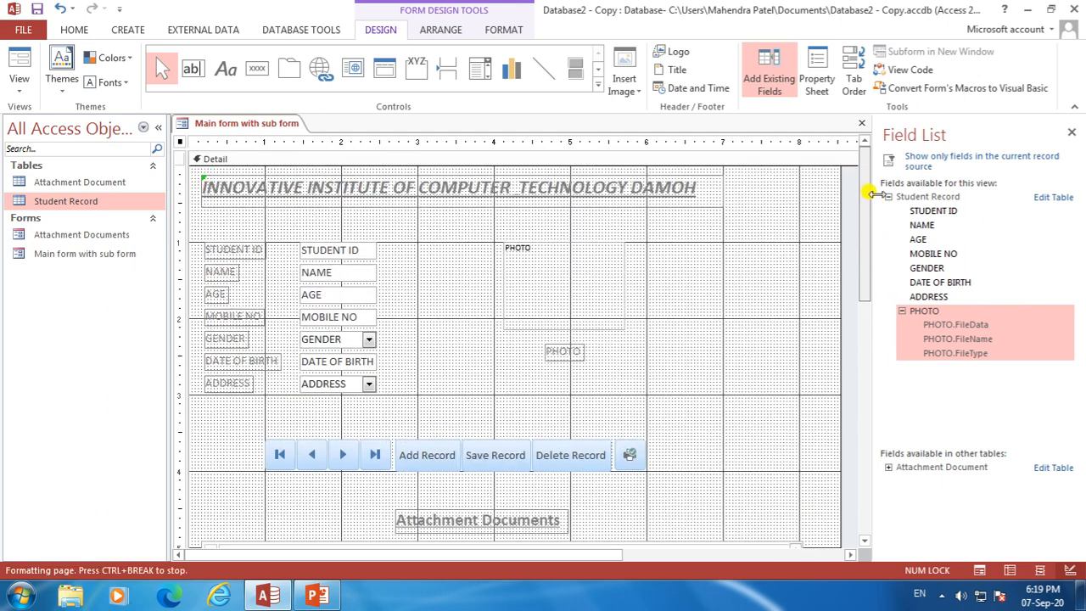
right_click(257, 123)
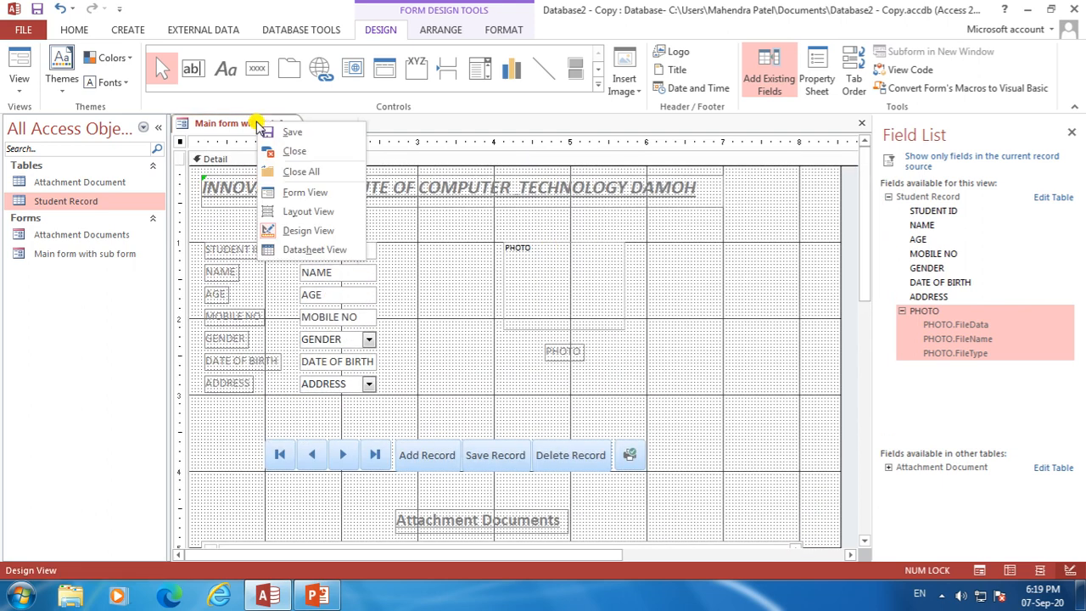
left_click(265, 212)
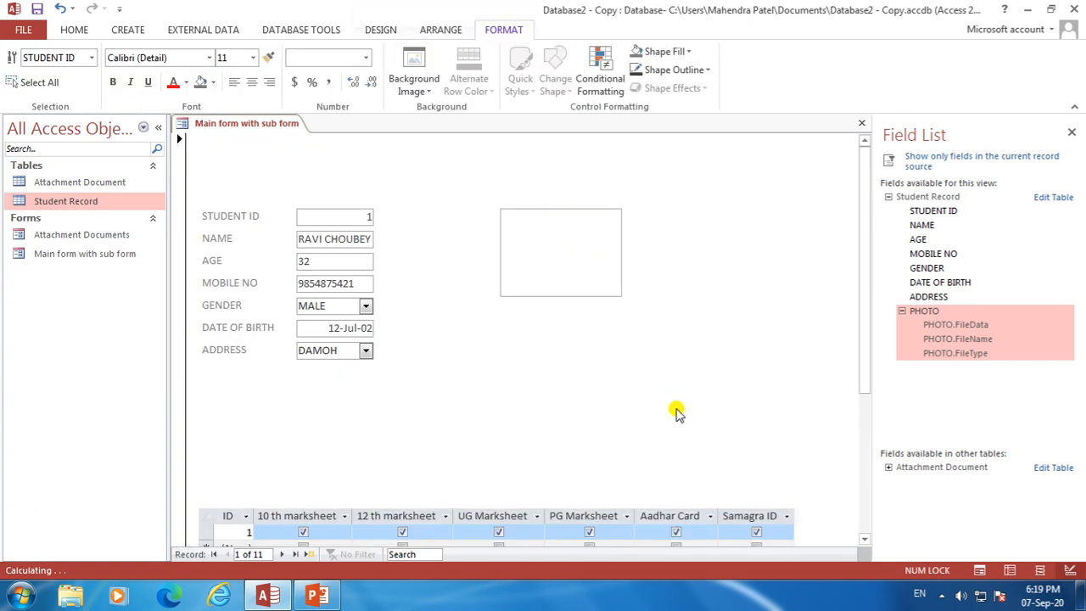
left_click_drag(860, 300, 861, 381)
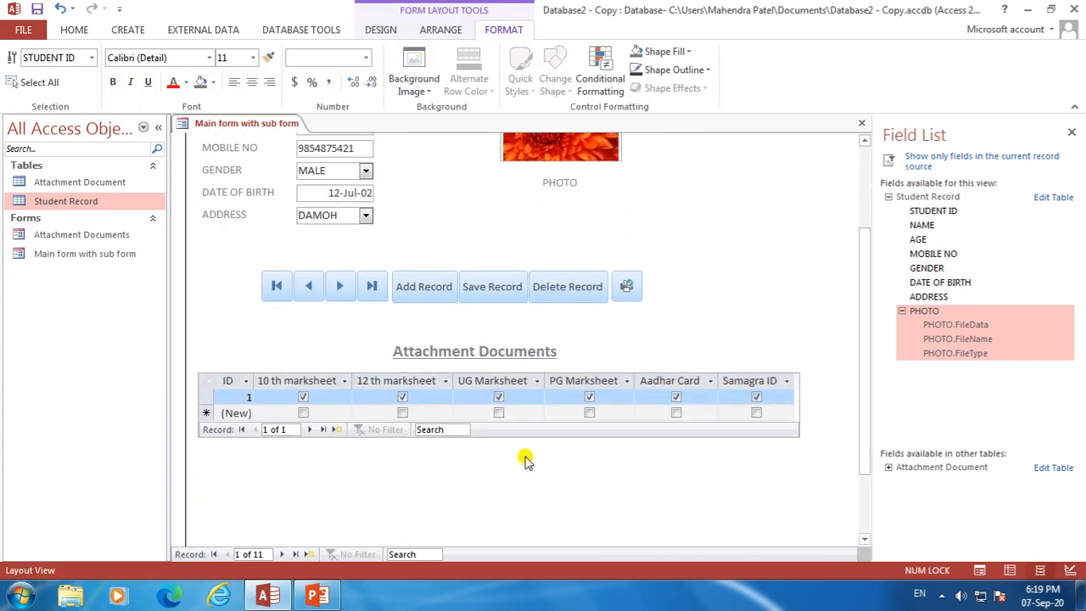
mouse_move(860, 364)
left_mouse_down()
mouse_move(861, 284)
mouse_move(870, 372)
left_mouse_up()
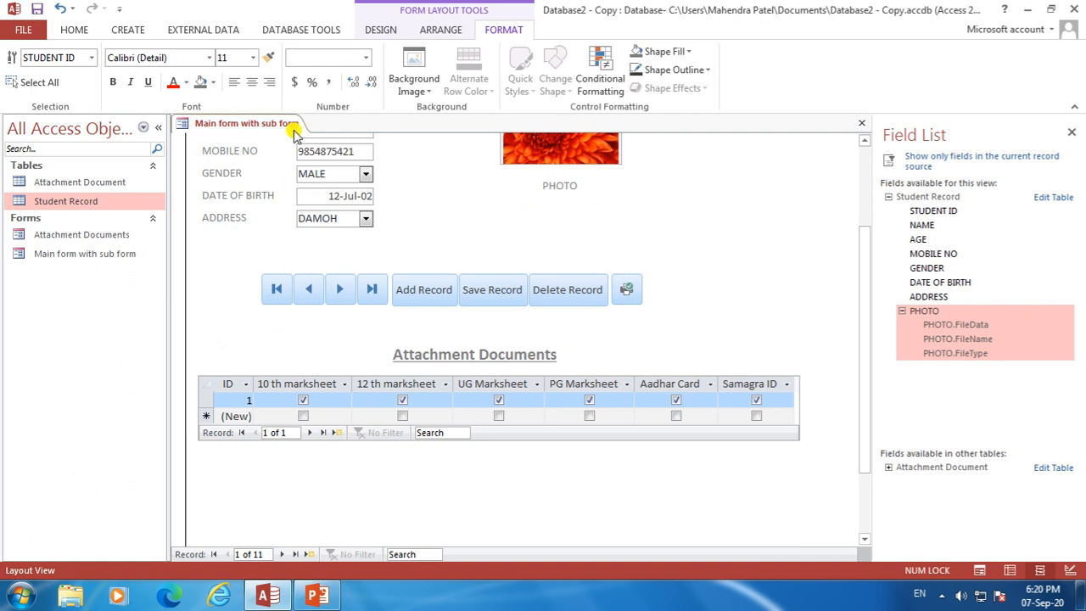
Open the main form in Form view and look over its title, student fields, photo, buttons and subform
right_click(231, 122)
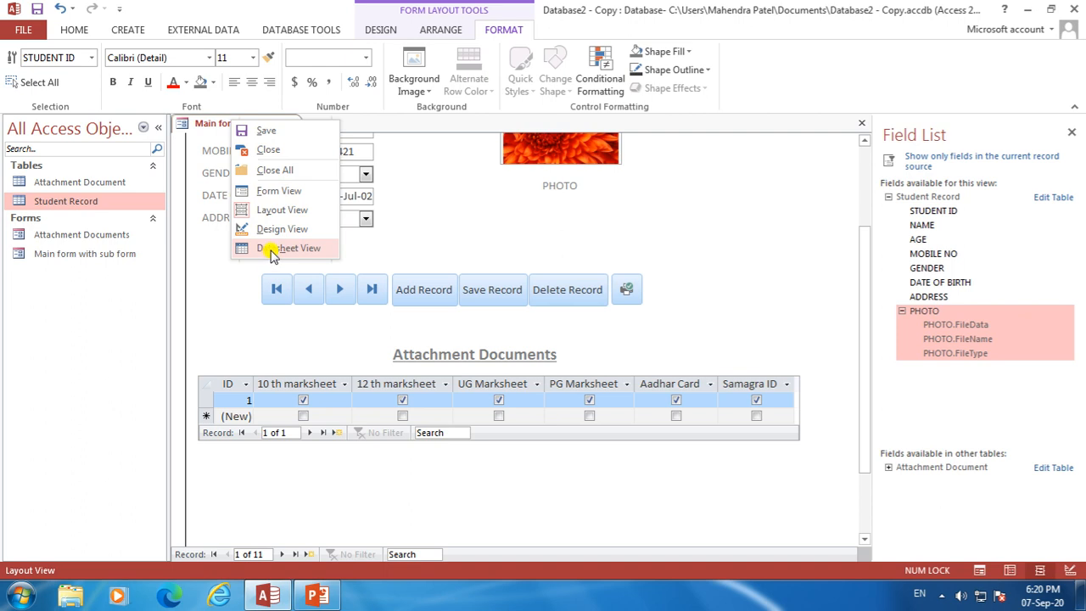
key("Escape")
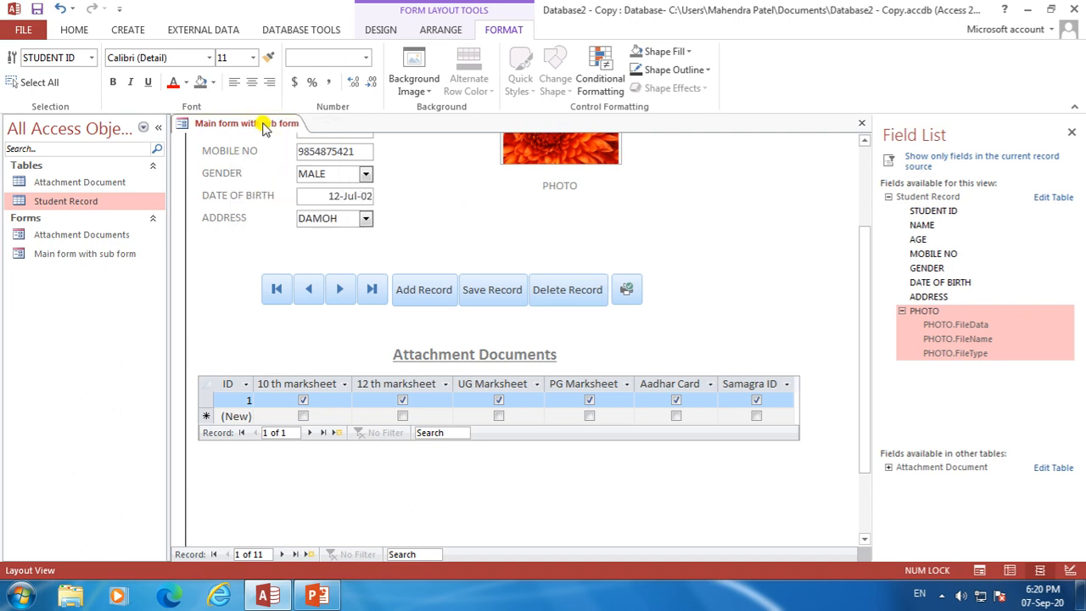
right_click(262, 126)
left_click(305, 195)
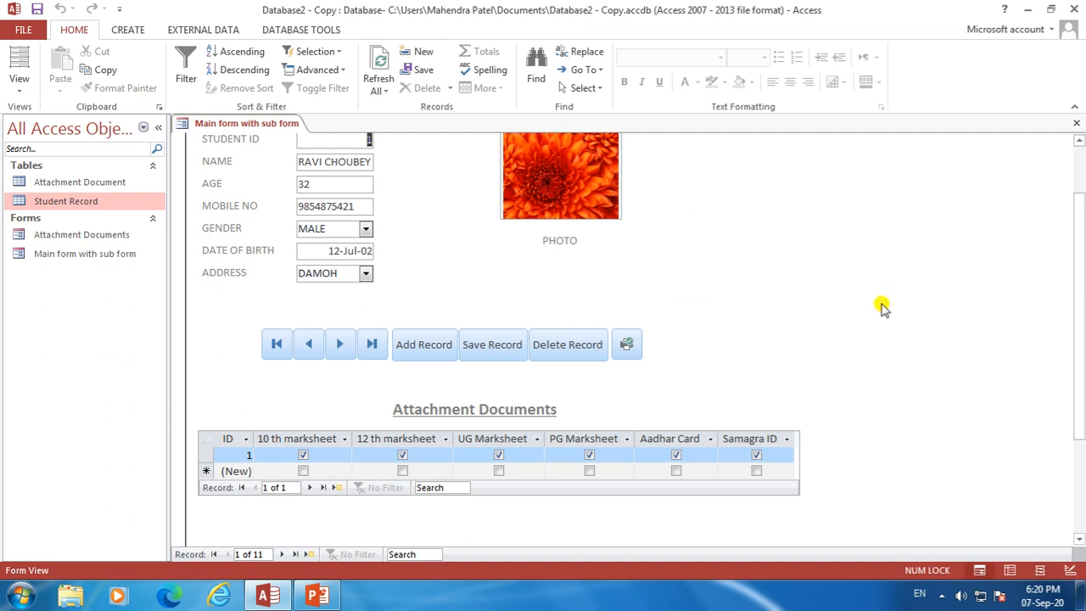
left_click_drag(1080, 354, 1067, 260)
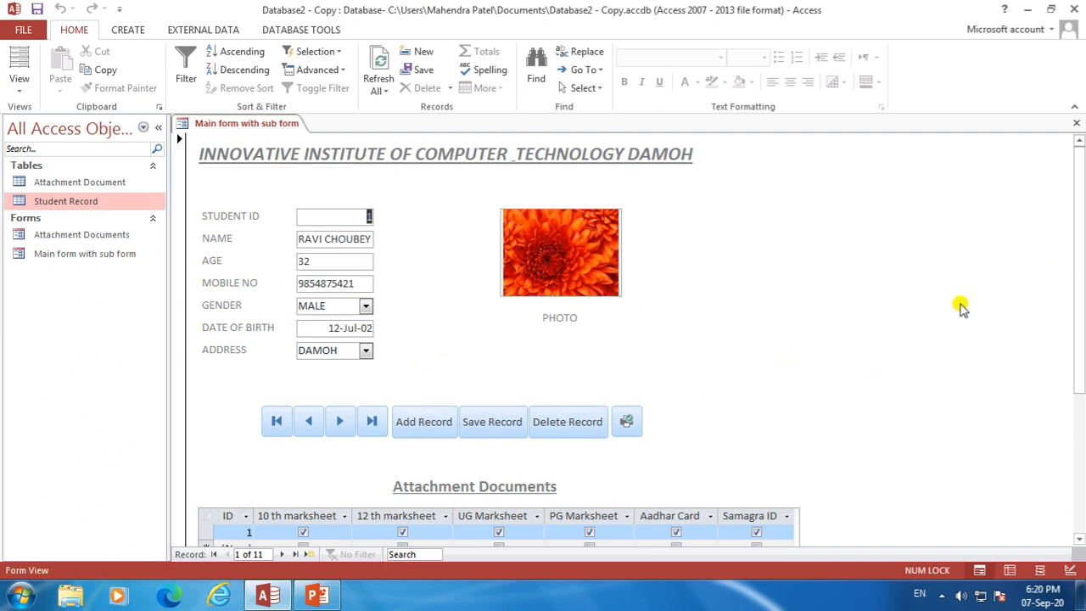
left_click_drag(1079, 306, 1079, 321)
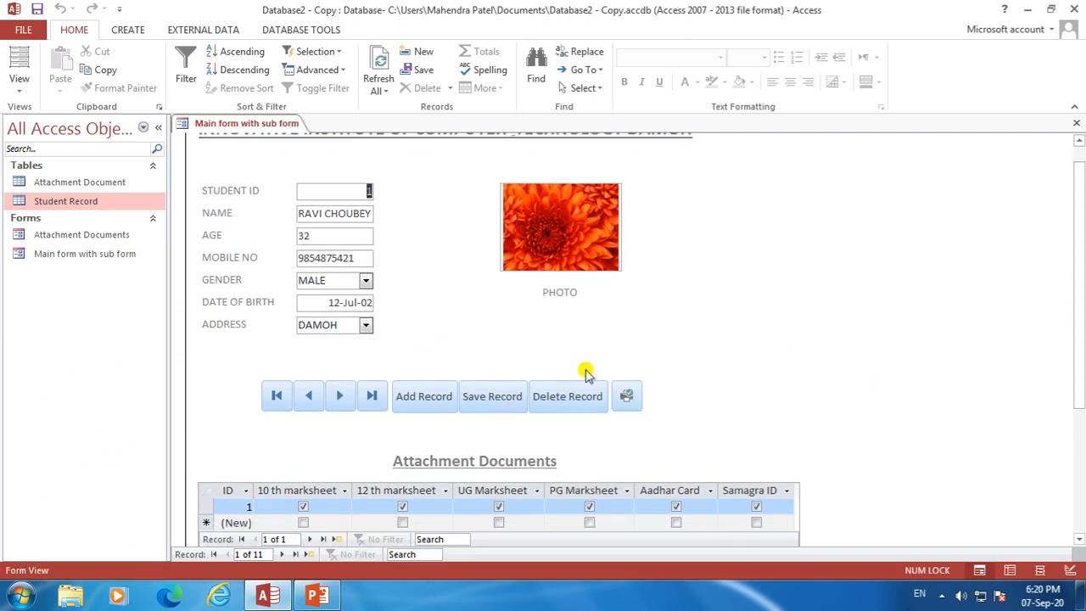
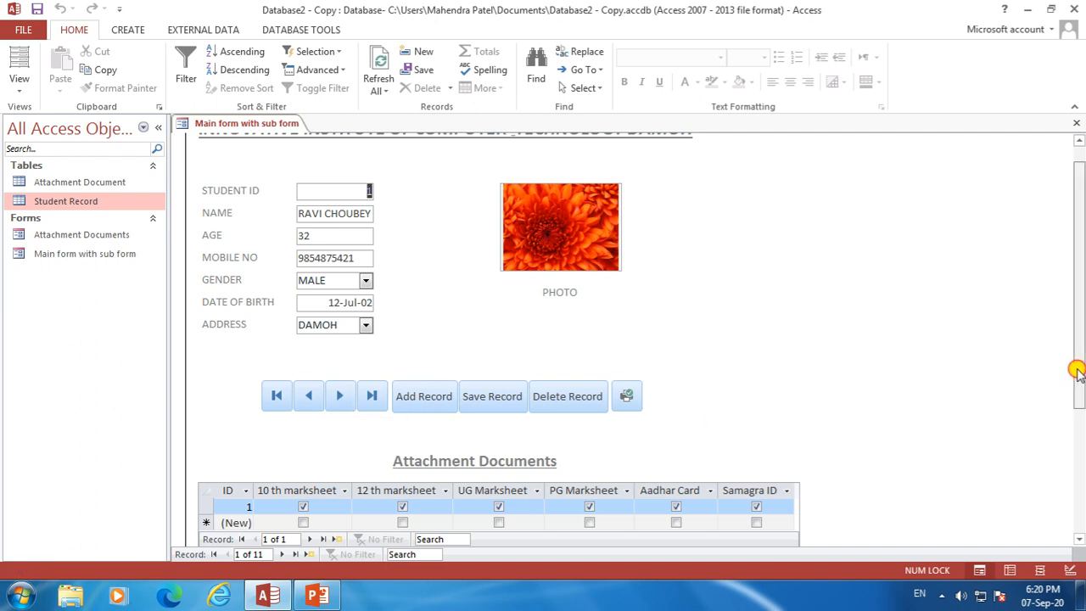
Page forward through the student records to the sixth, checking that the photo and Attachment Documents subform follow each student
left_click_drag(1076, 371, 1078, 376)
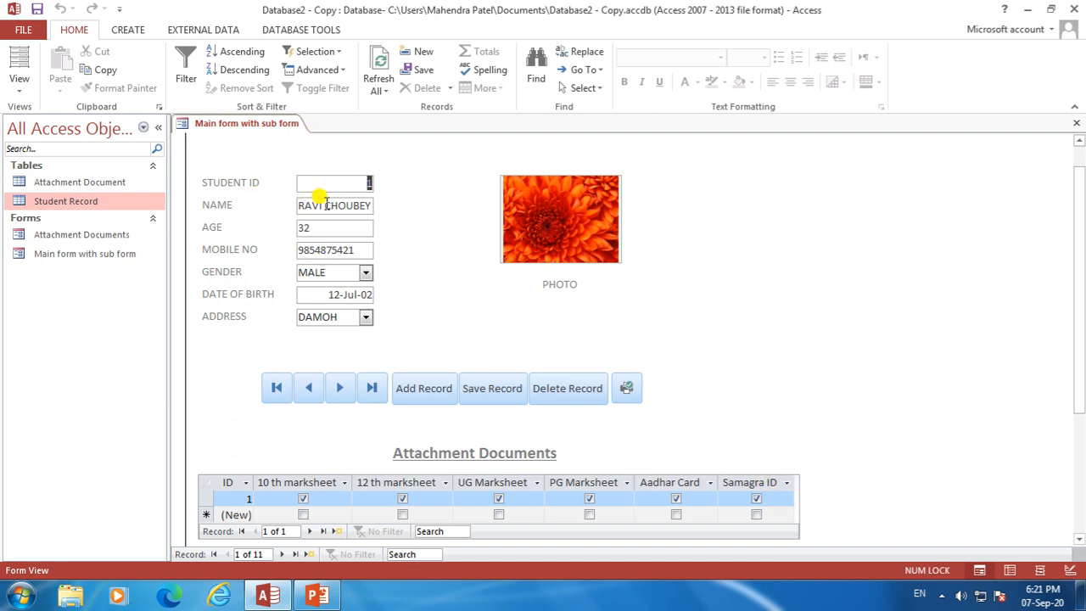
left_click(344, 390)
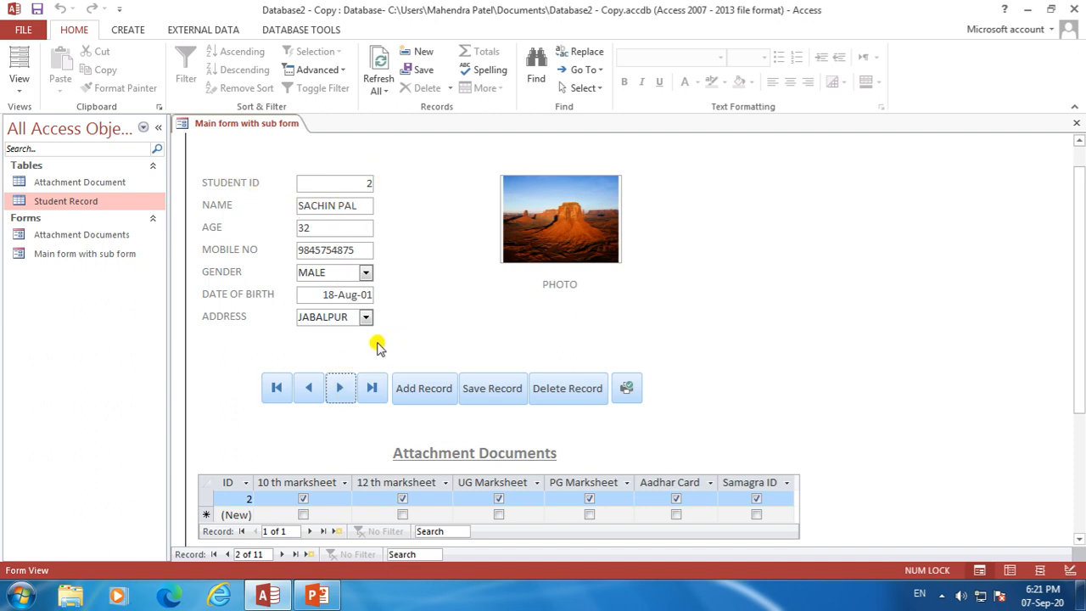
left_click(338, 390)
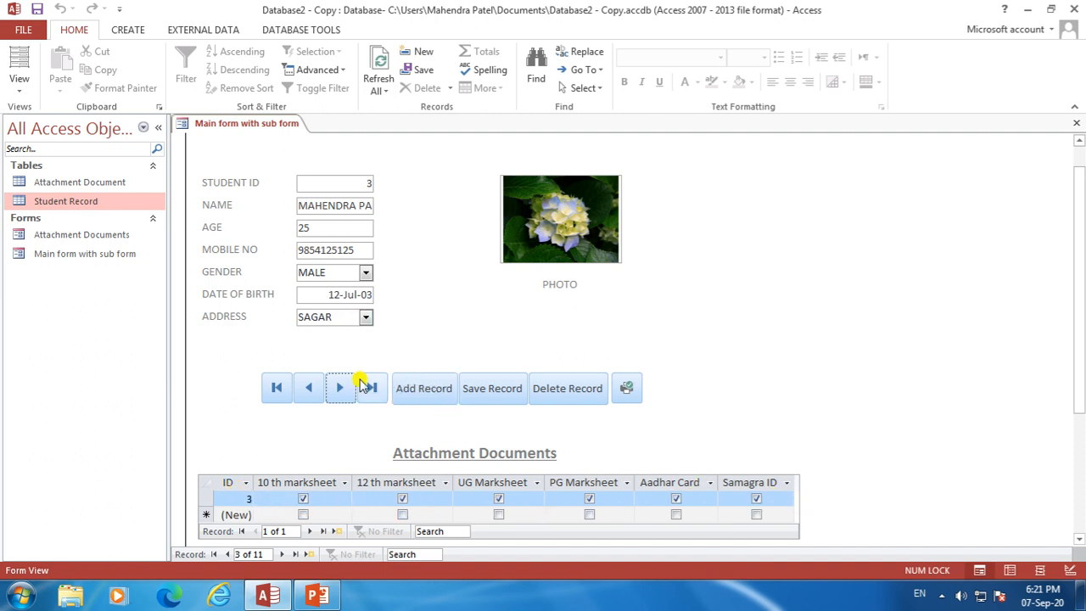
left_click(341, 388)
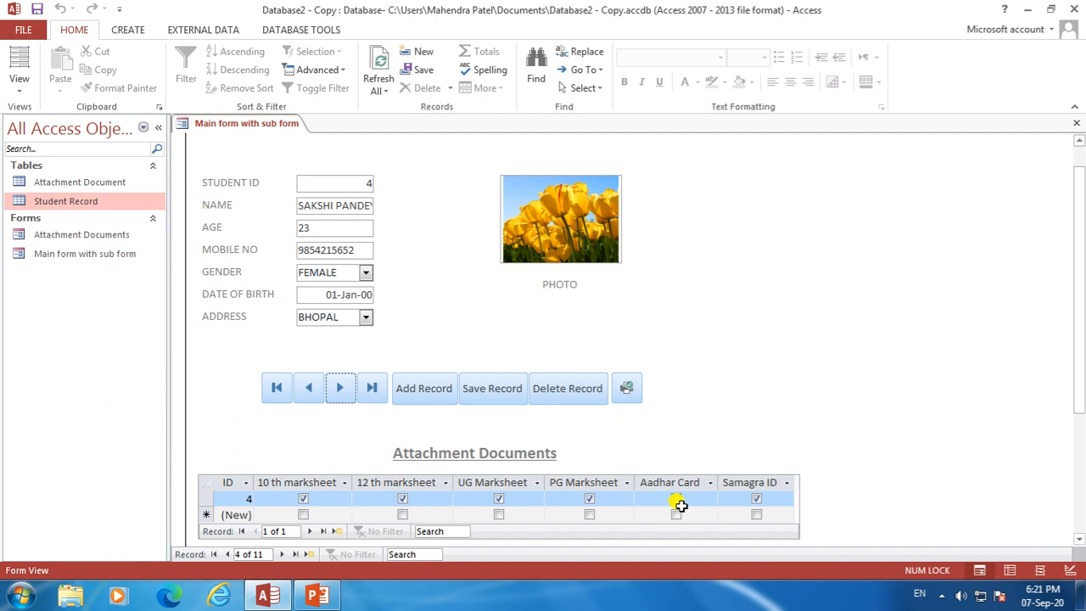
left_click(341, 392)
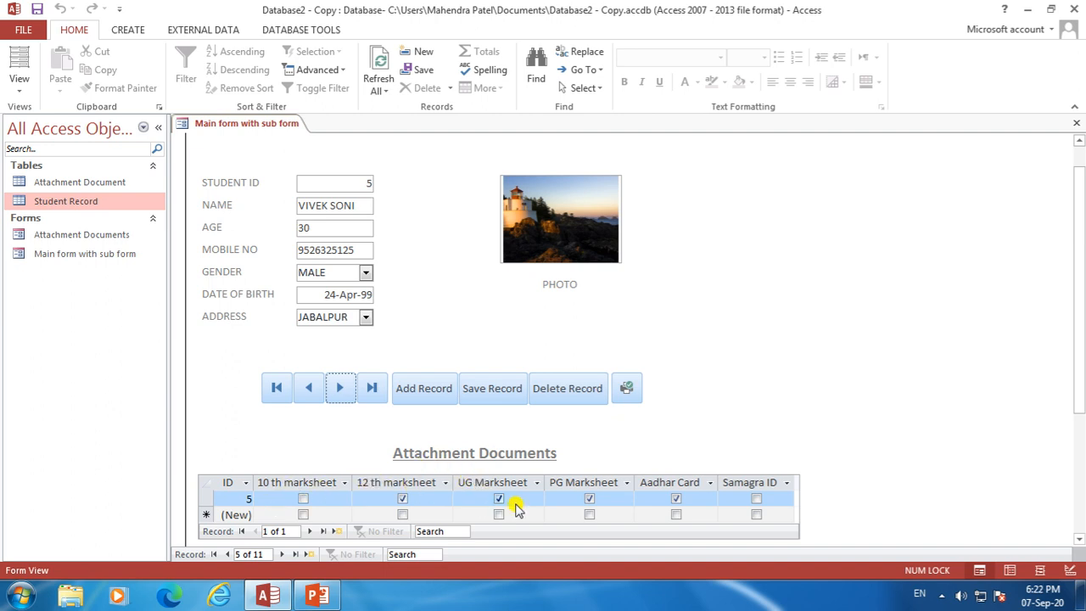
left_click(676, 499)
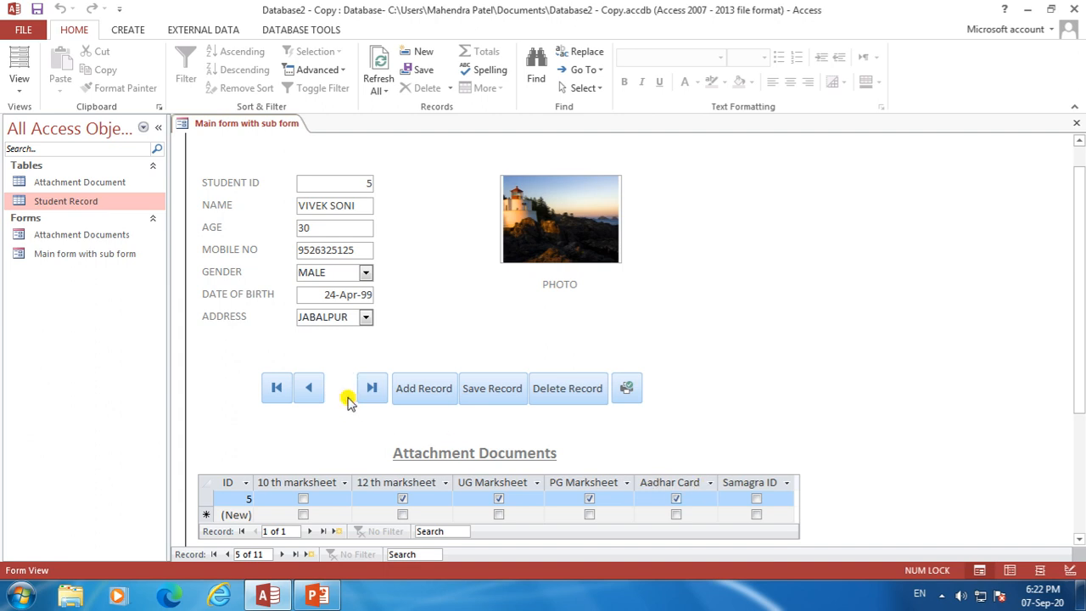
left_click(340, 390)
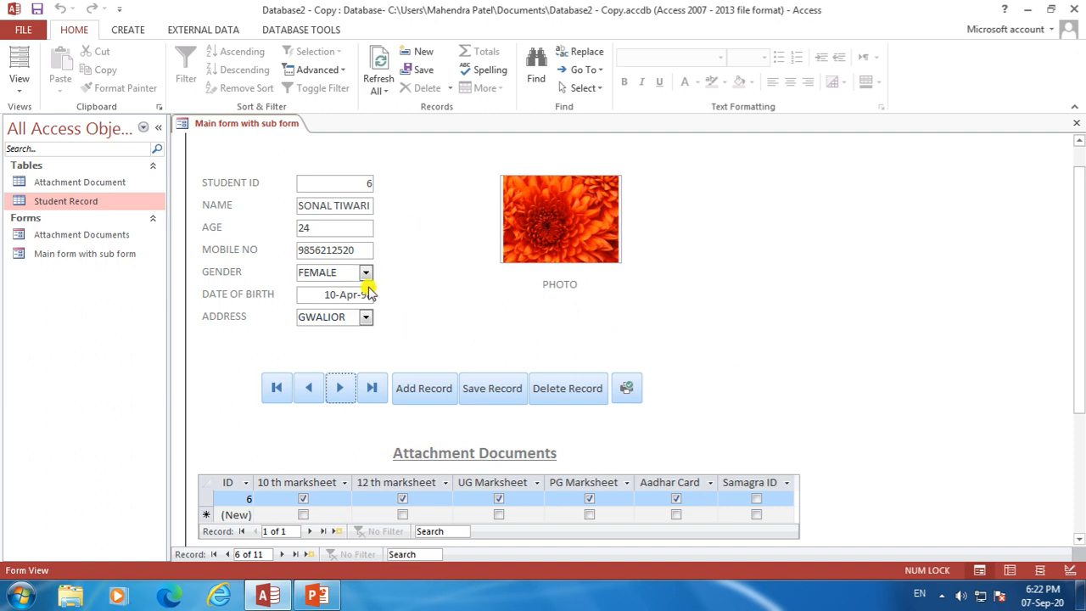
right_click(234, 124)
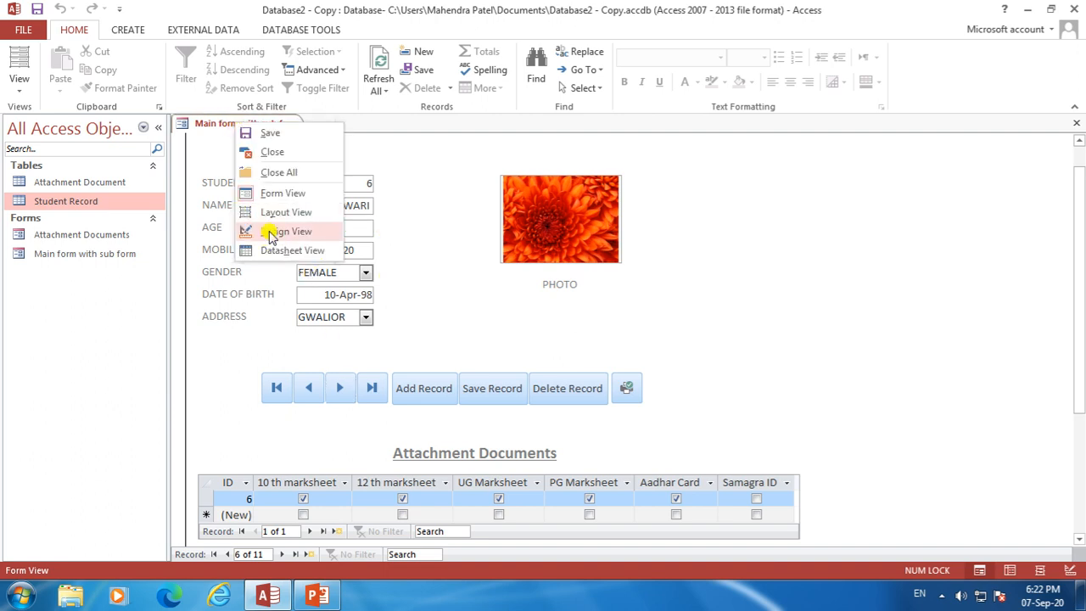
left_click(270, 213)
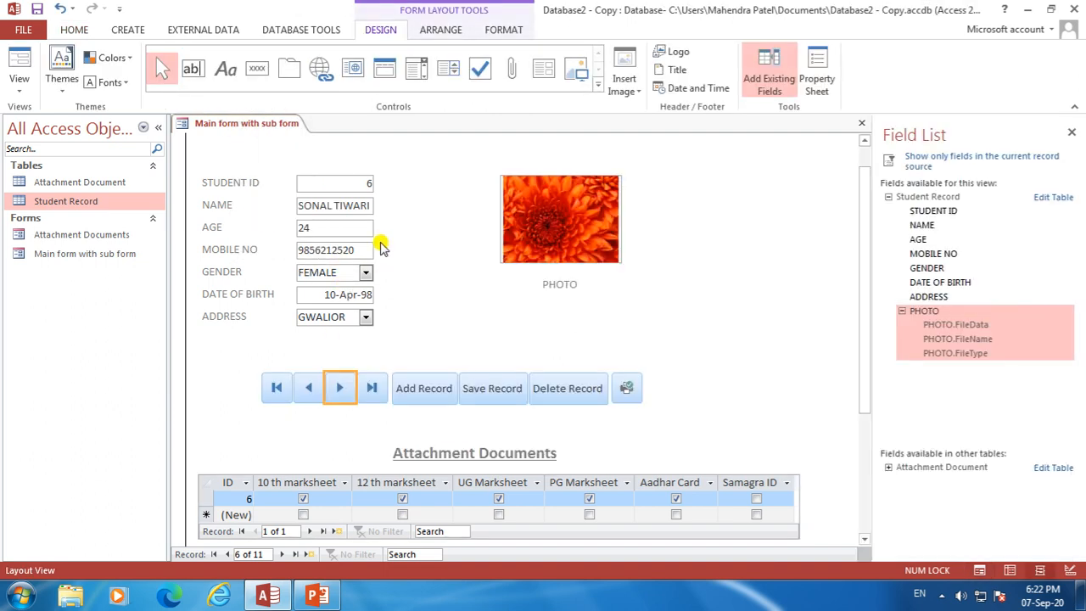
left_click(358, 182)
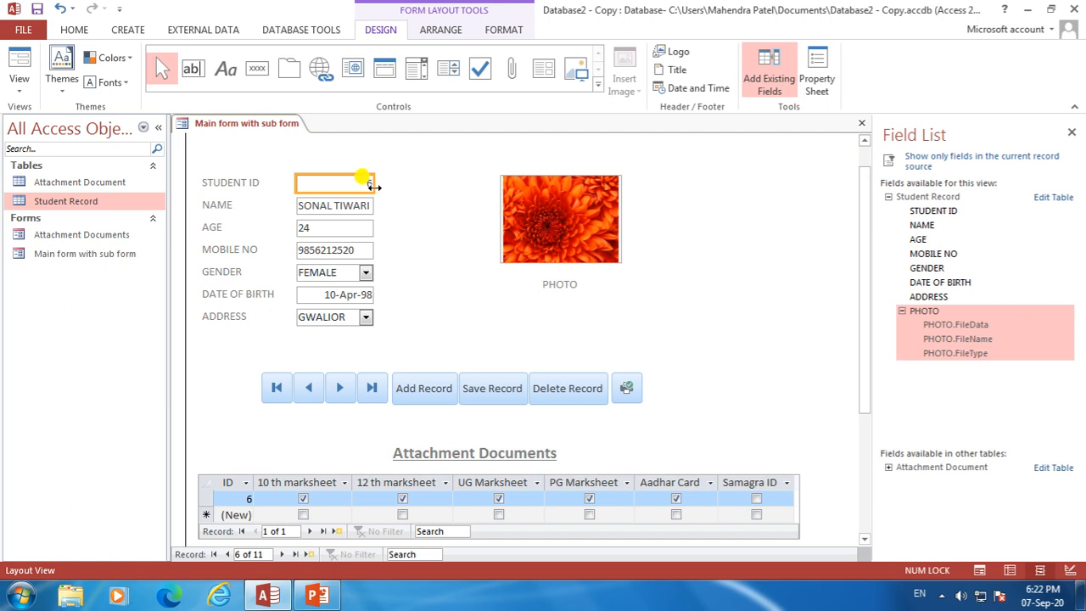
left_click(370, 206)
left_click_drag(370, 206, 380, 206)
left_click(362, 229)
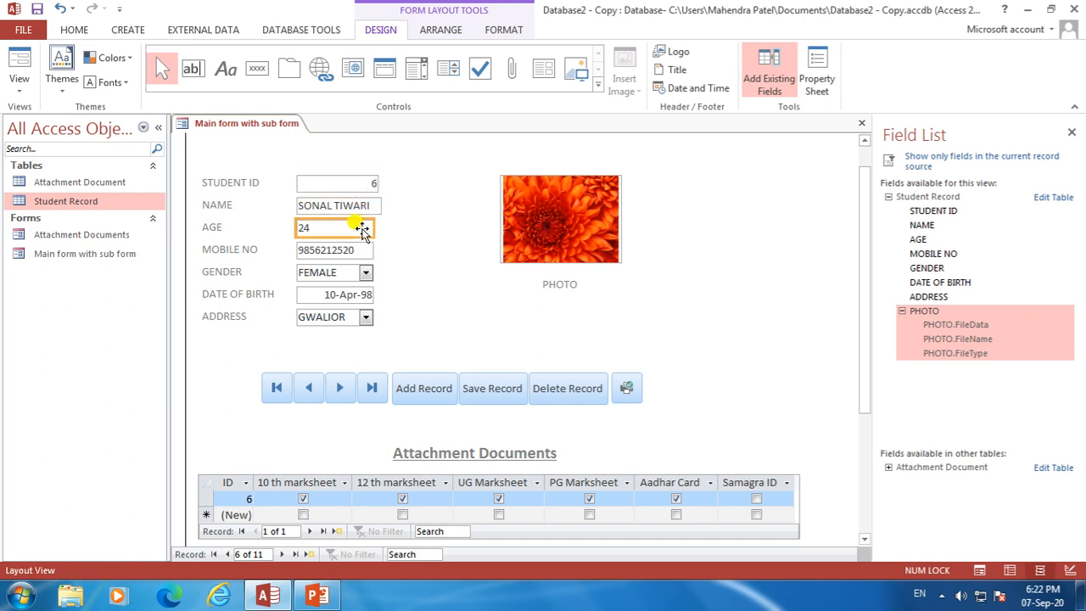
key("ctrl+z")
left_click(399, 259)
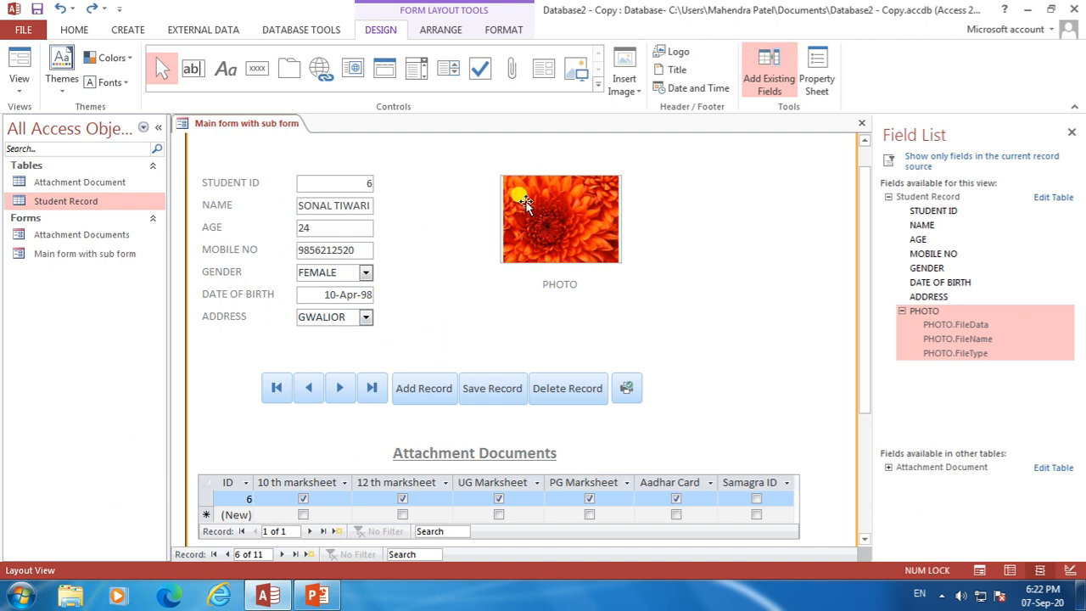
In Design view, widen all seven student field boxes from STUDENT ID to ADDRESS together to about 1.2 inches
right_click(252, 127)
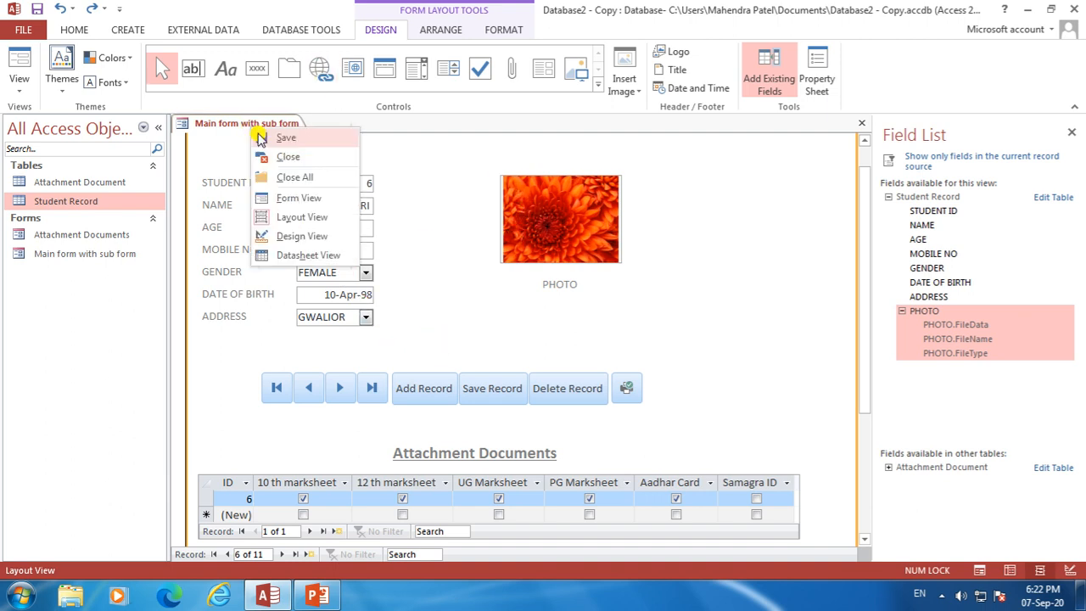
left_click(301, 236)
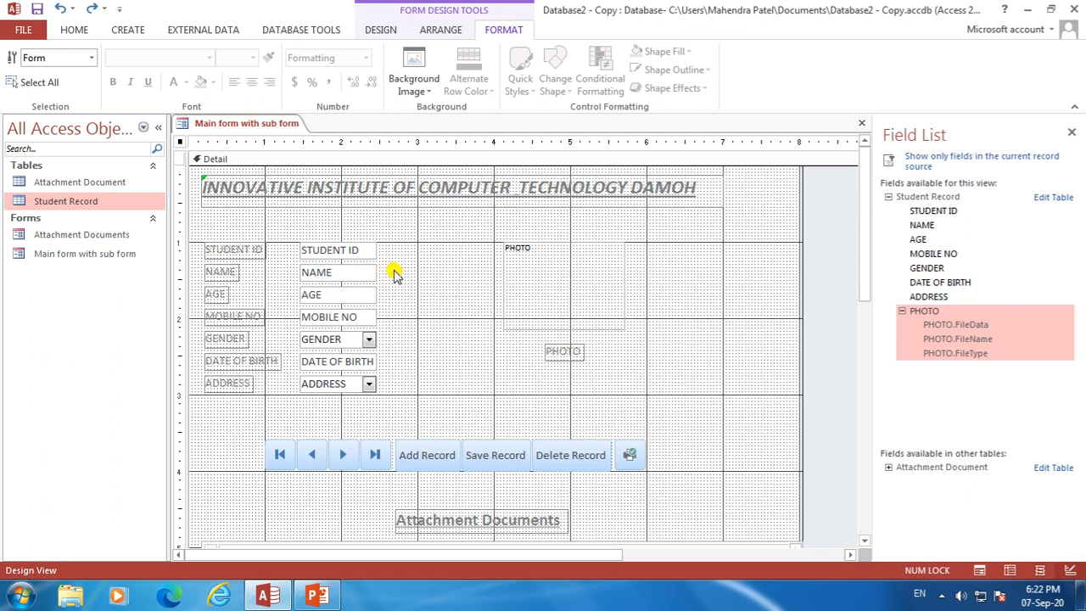
left_click_drag(393, 240, 293, 412)
left_click_drag(378, 302, 392, 319)
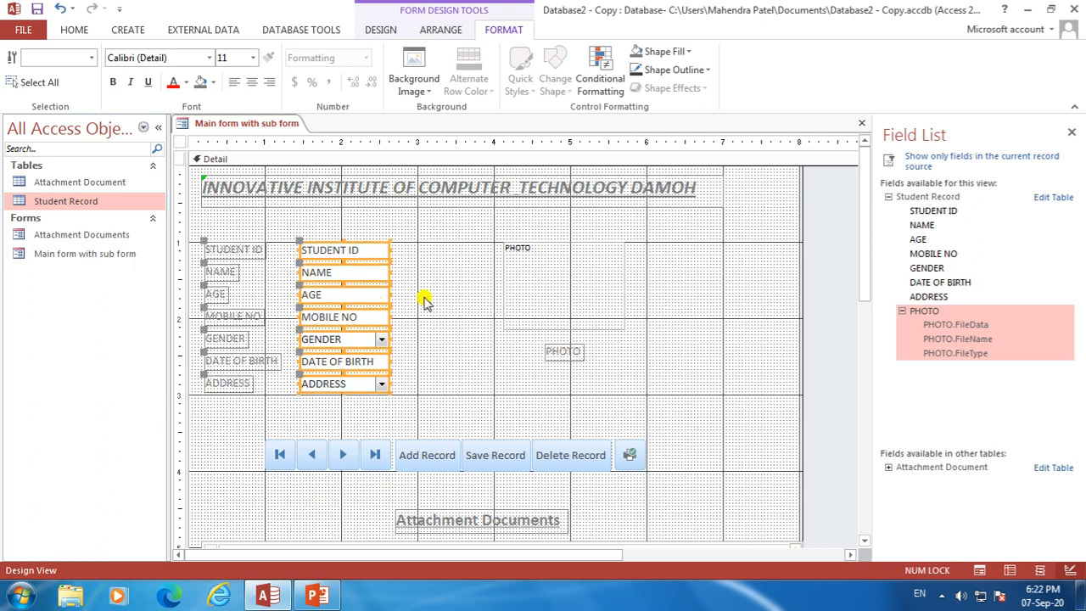
left_click(424, 302)
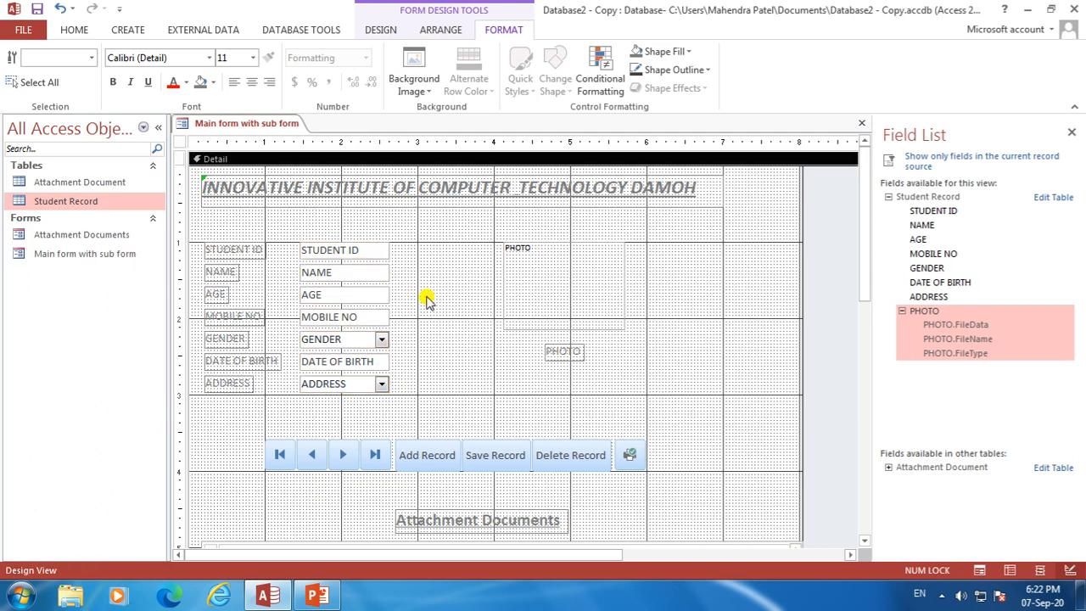
Return to Form view and check the widened field boxes and the layout down to the subform
right_click(268, 124)
left_click(276, 200)
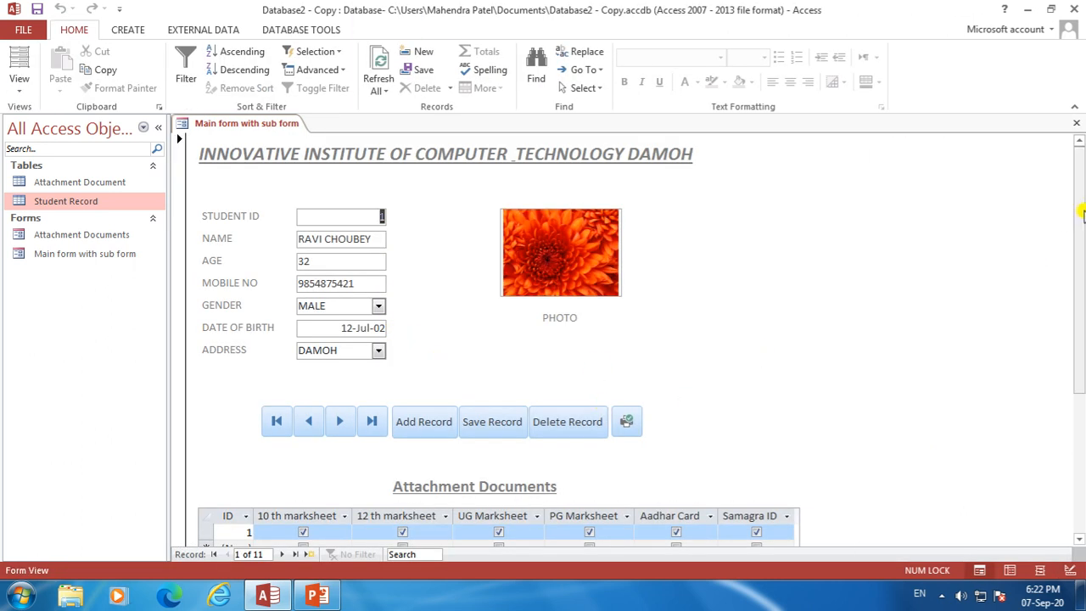
scroll(1080, 270, "down", 2)
scroll(1080, 270, "down", 1)
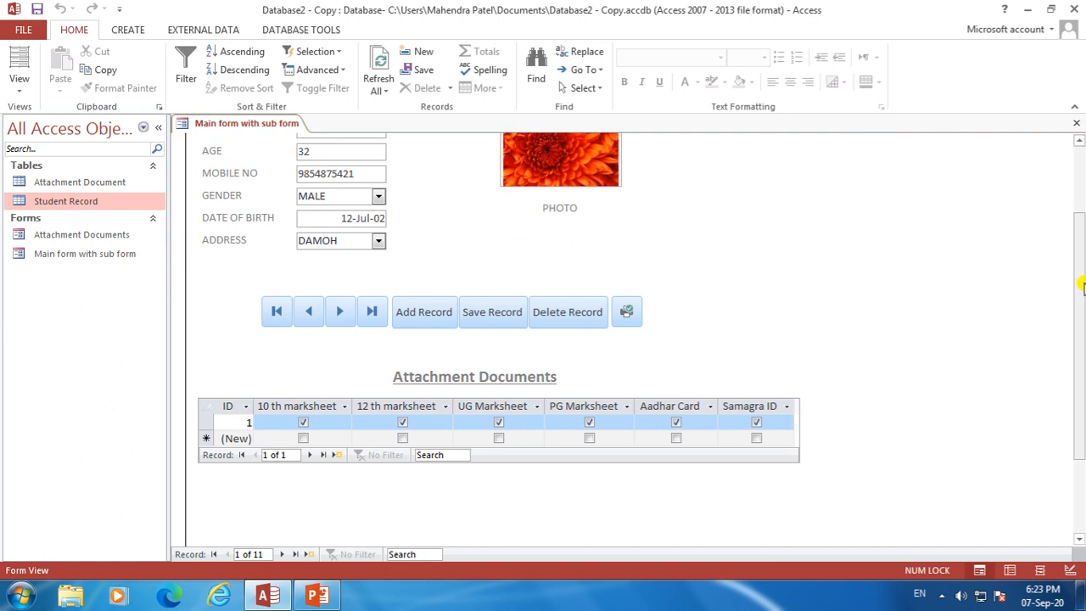
left_click_drag(1081, 287, 1081, 248)
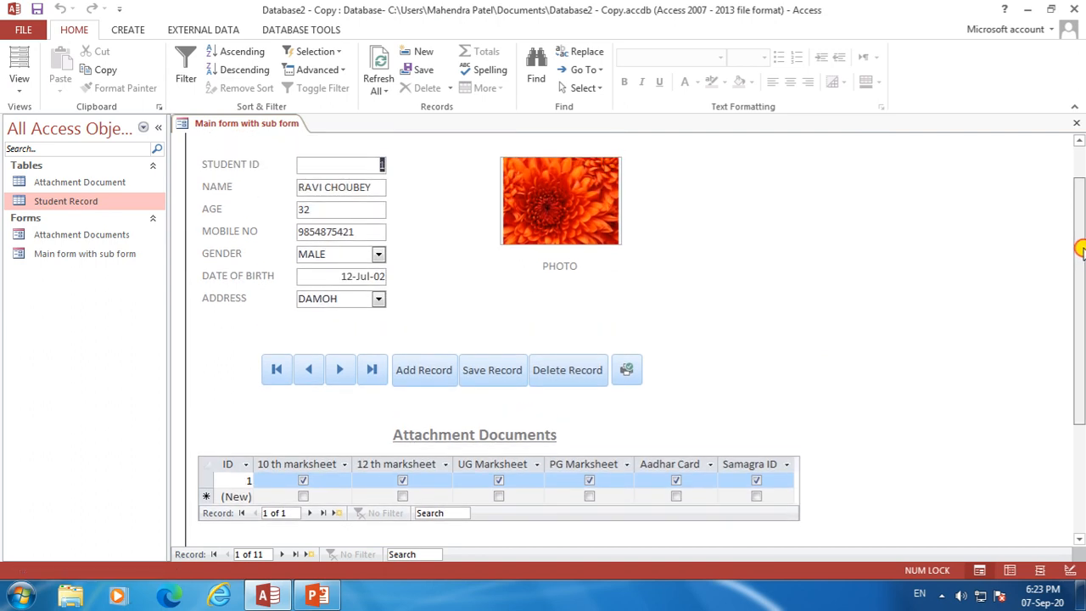
Save the main form, agreeing to replace the earlier changes, and close it
right_click(271, 127)
left_click(304, 132)
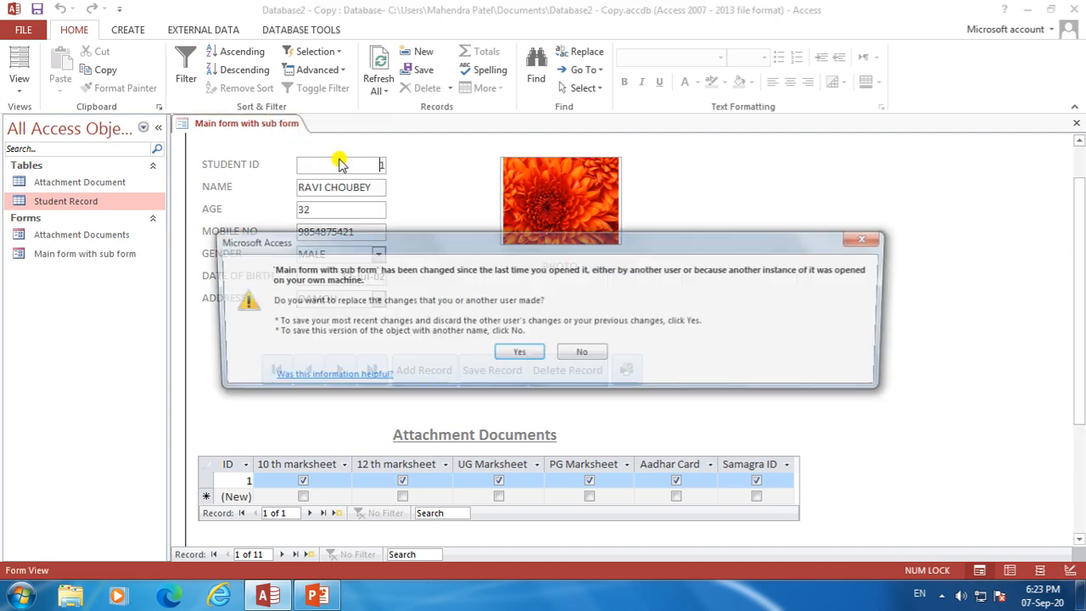
left_click(521, 355)
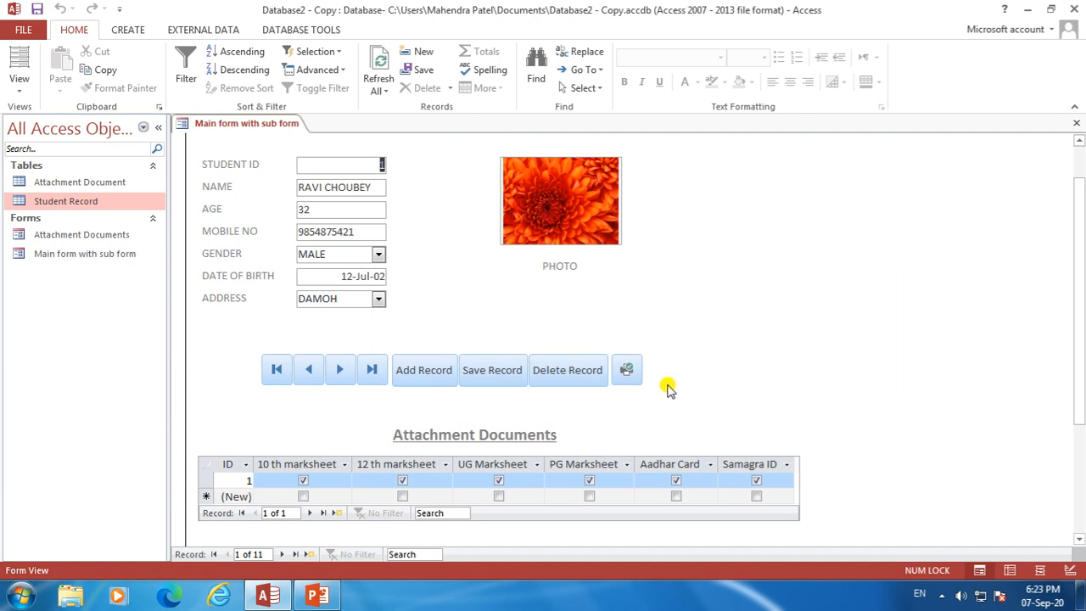
left_click(1076, 123)
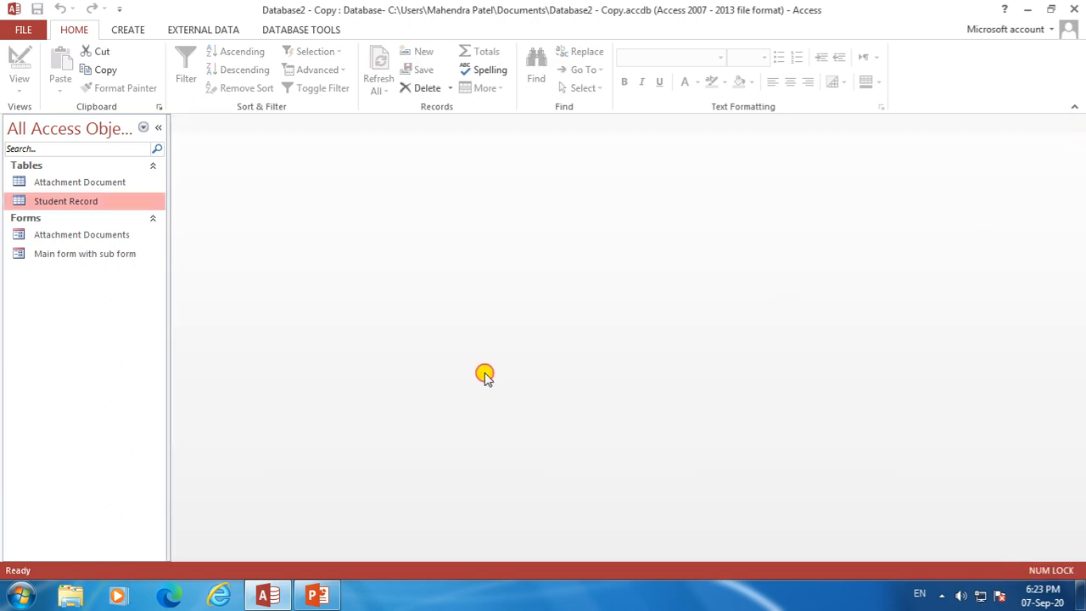
Add a Short Text field named CATEGORY below PHOTO in the Student Record table's design and save the table
double_click(119, 204)
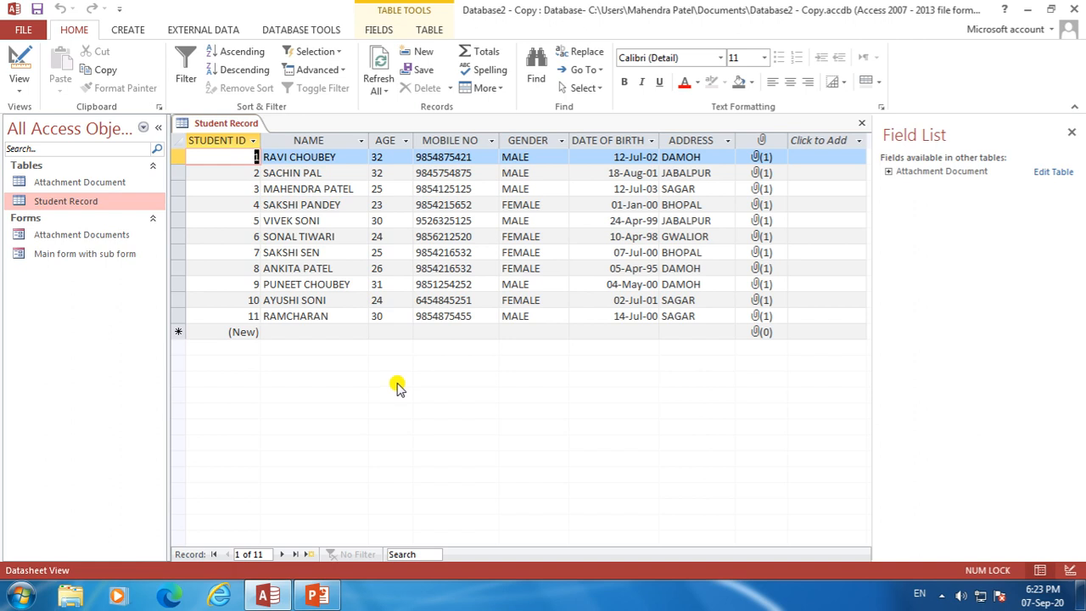
right_click(228, 125)
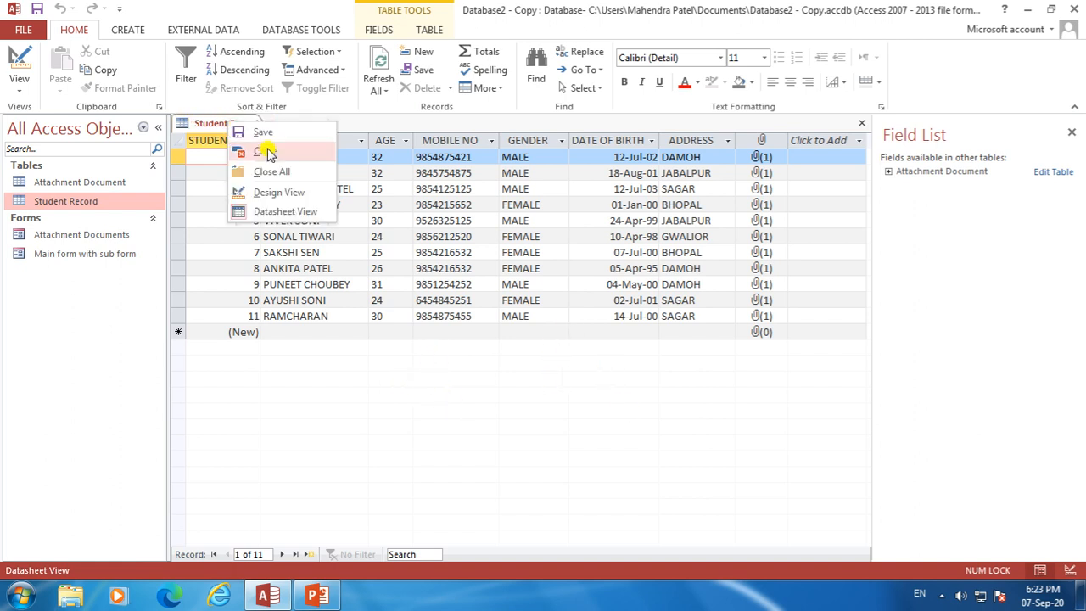
left_click(263, 194)
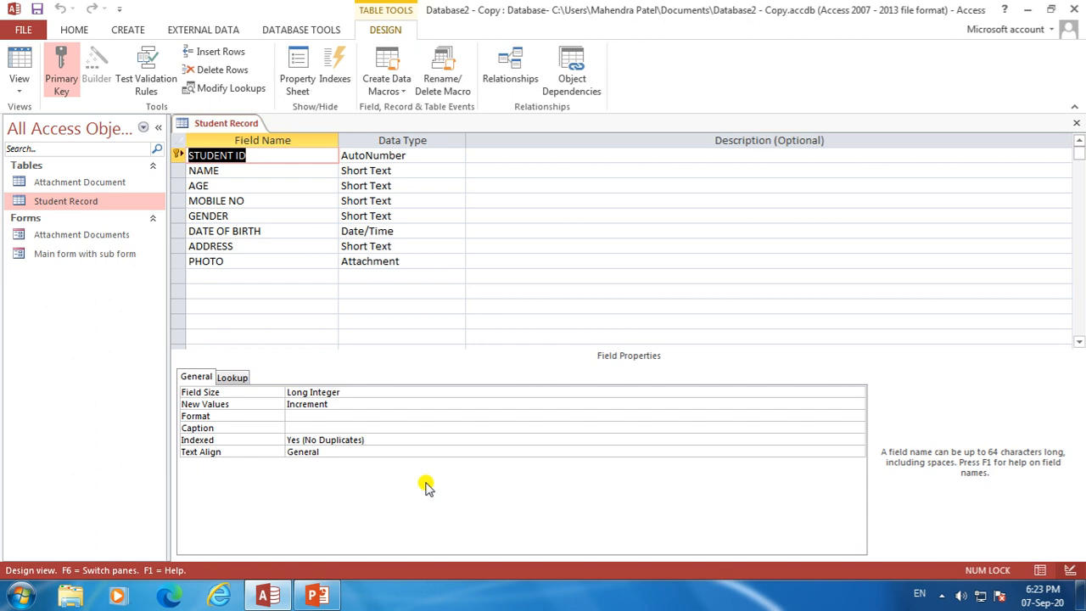
left_click(224, 276)
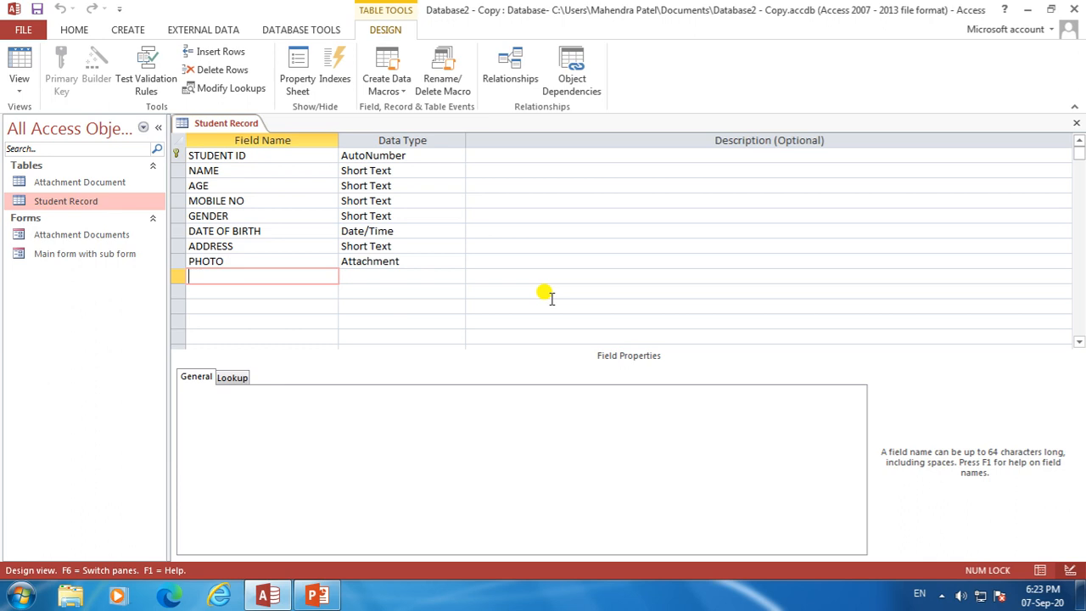
key("Caps_Lock")
type("CATEGORY")
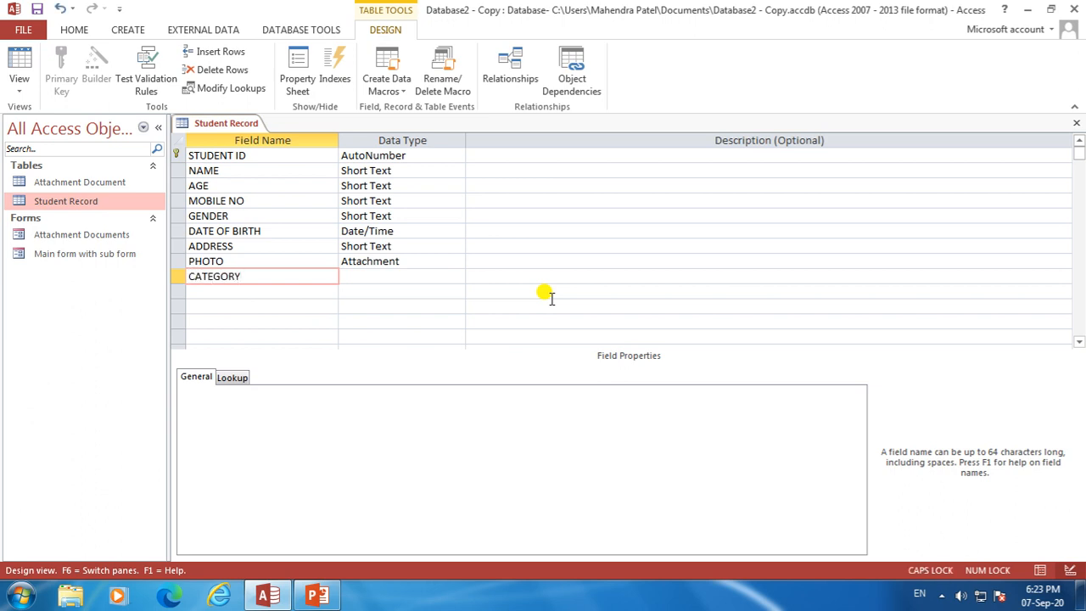
key("Tab")
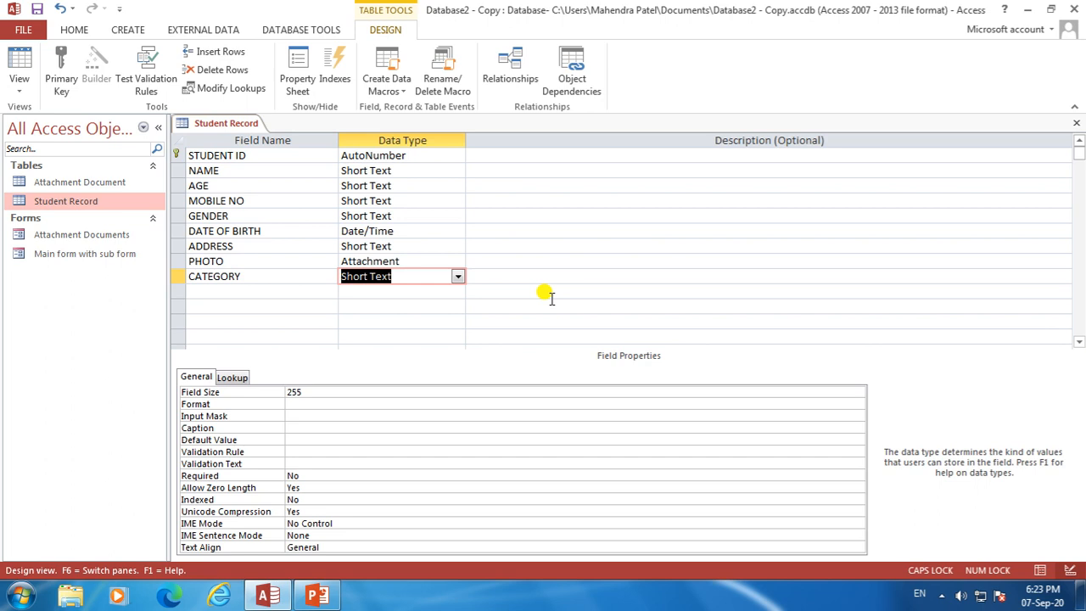
right_click(214, 128)
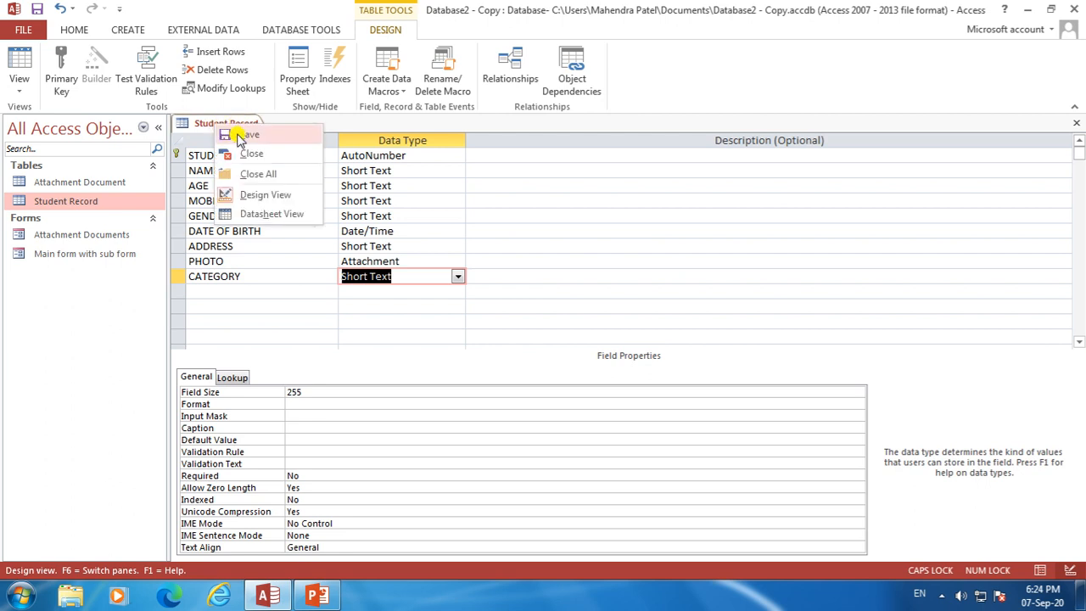
left_click(246, 135)
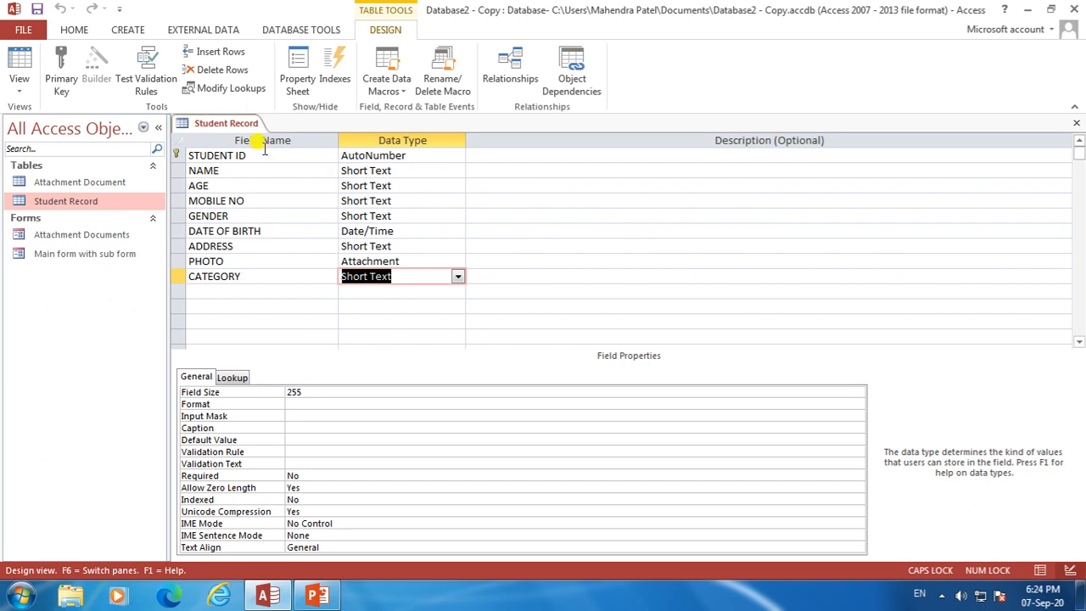
Show the Student Record table in Datasheet view and check the new CATEGORY column across the records
right_click(242, 124)
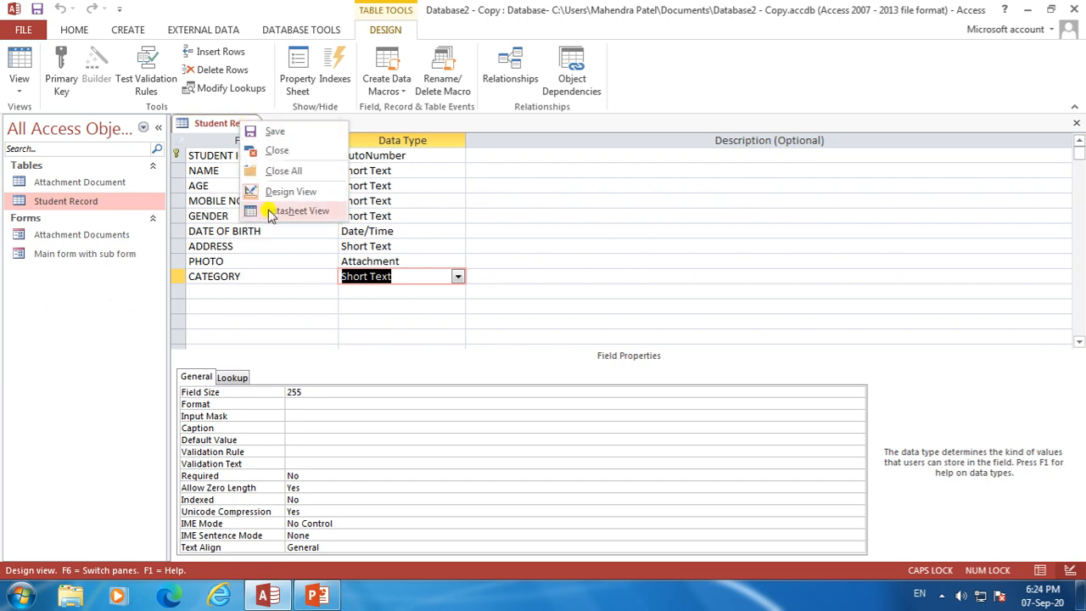
left_click(296, 211)
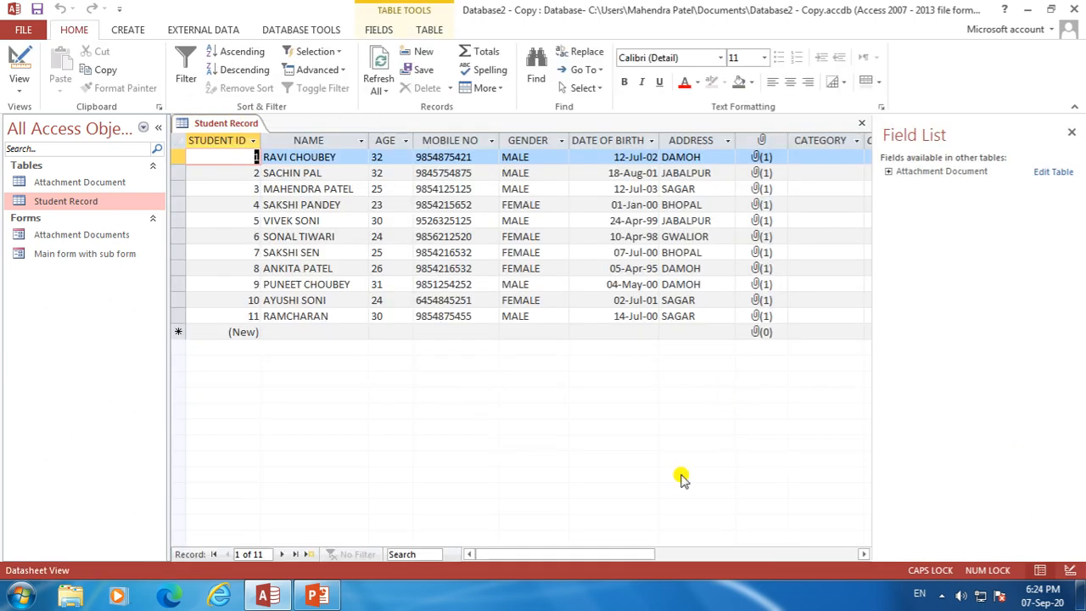
left_click_drag(502, 555, 548, 555)
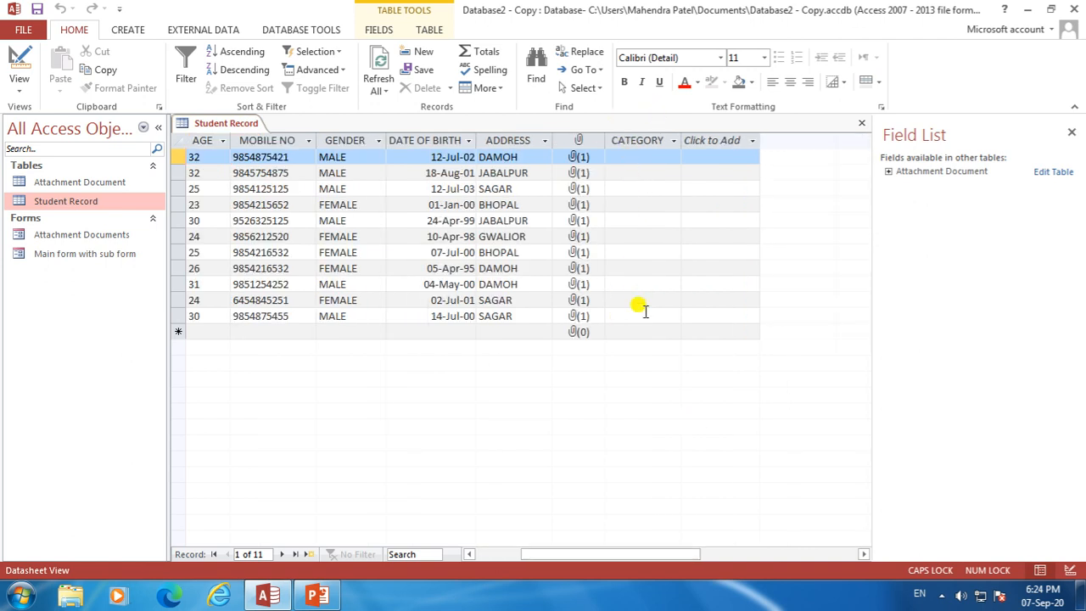
left_click_drag(677, 555, 644, 560)
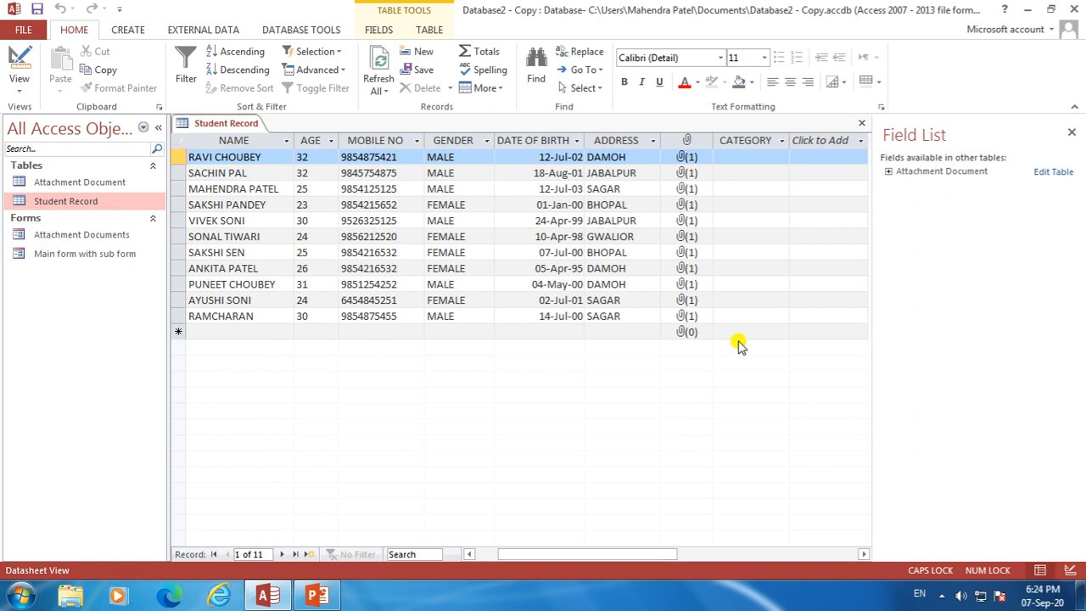
left_click_drag(636, 554, 523, 549)
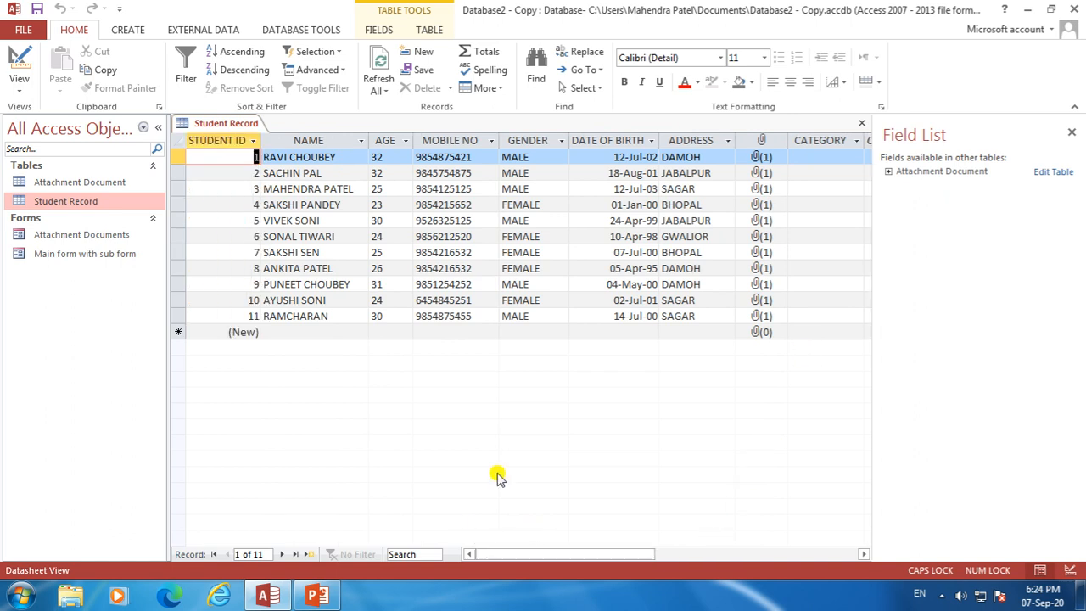
Save the Student Record table and close it
right_click(239, 125)
left_click(270, 135)
left_click(861, 123)
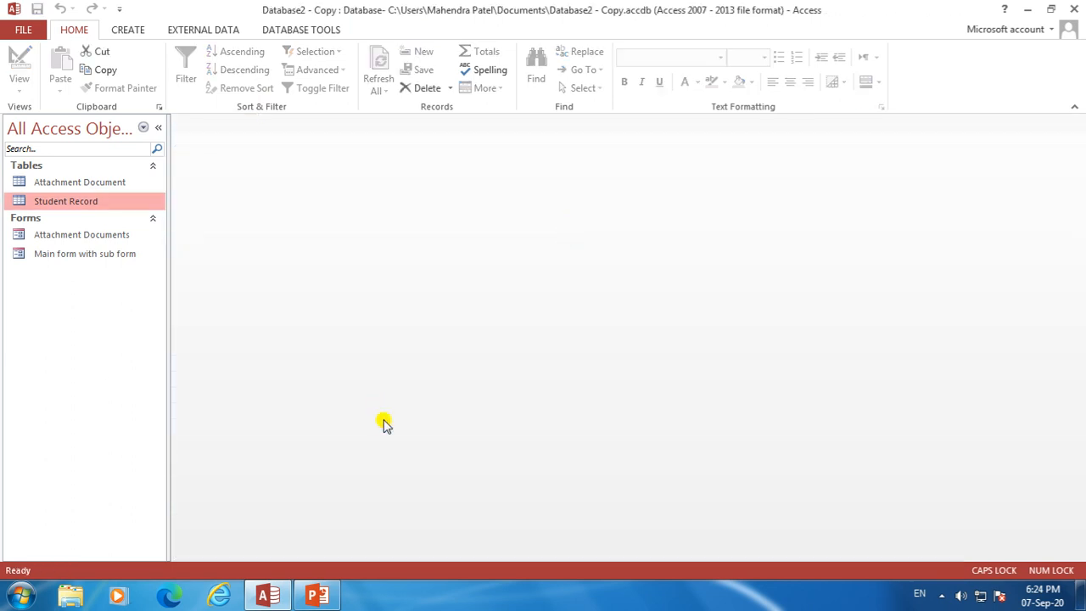
Open Main form with sub form, check it down to the subform, and switch it to Design view
left_click(85, 255)
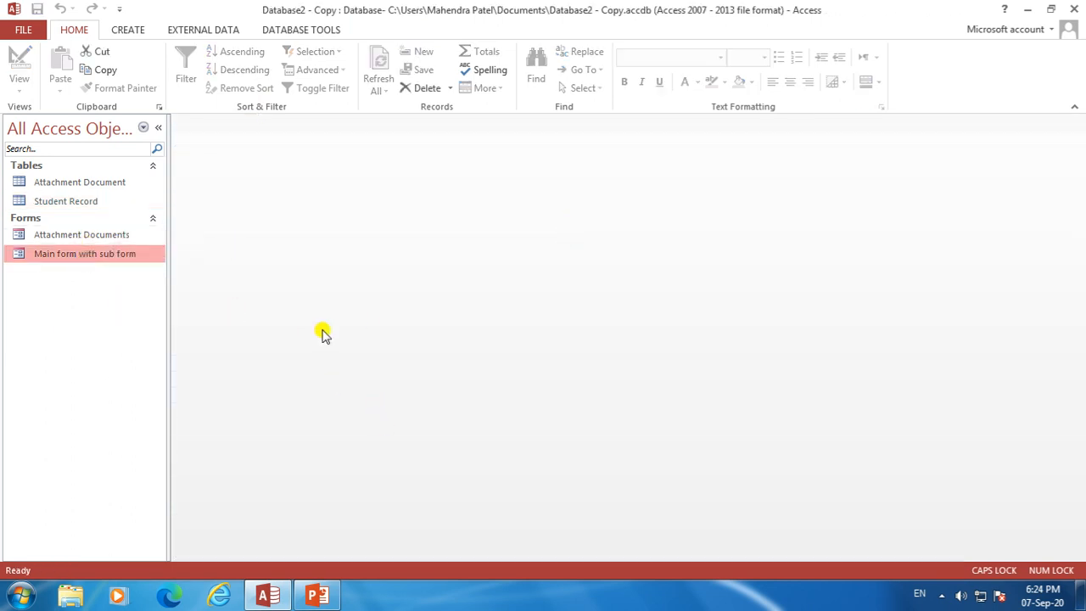
double_click(126, 254)
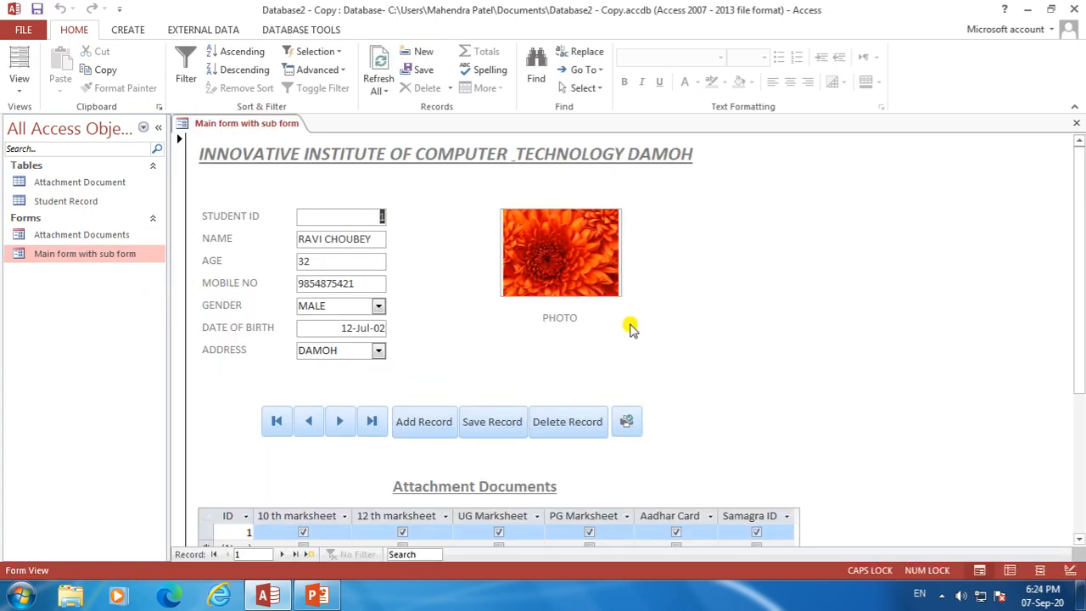
left_click_drag(1081, 217, 1082, 375)
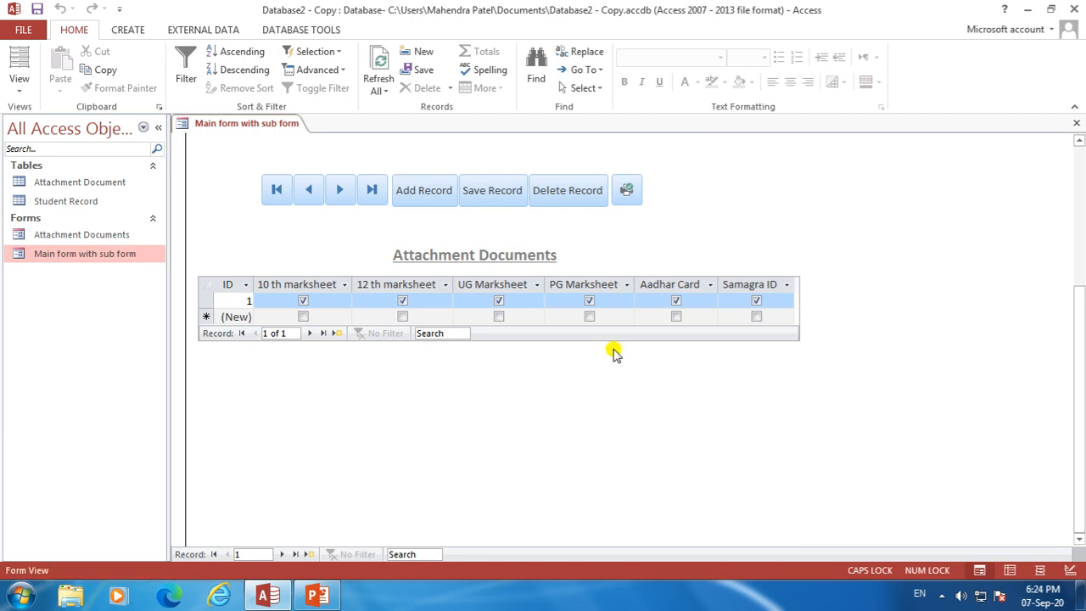
right_click(221, 126)
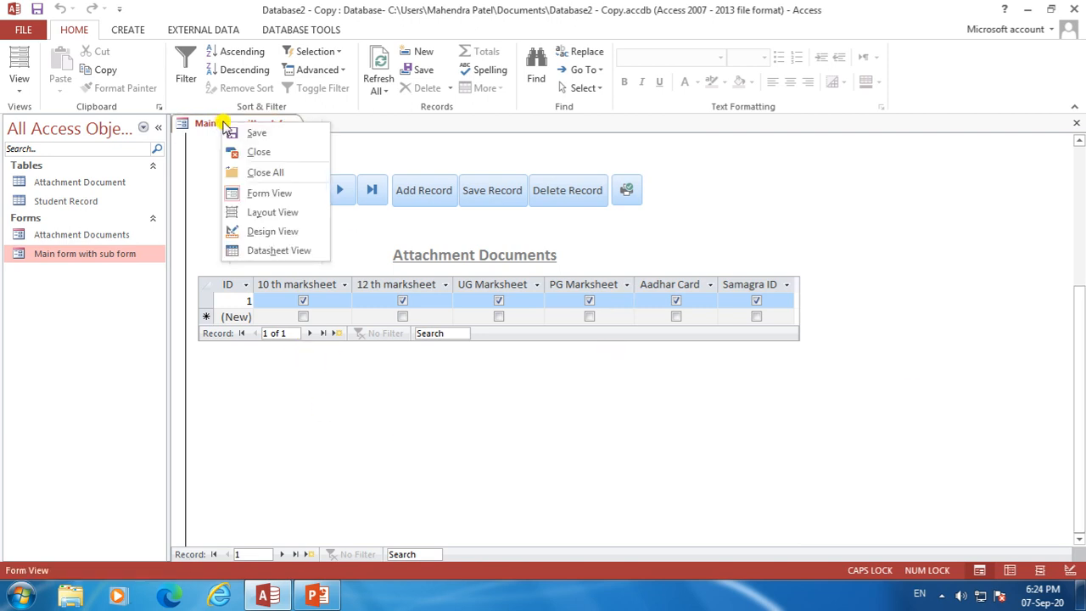
left_click(246, 234)
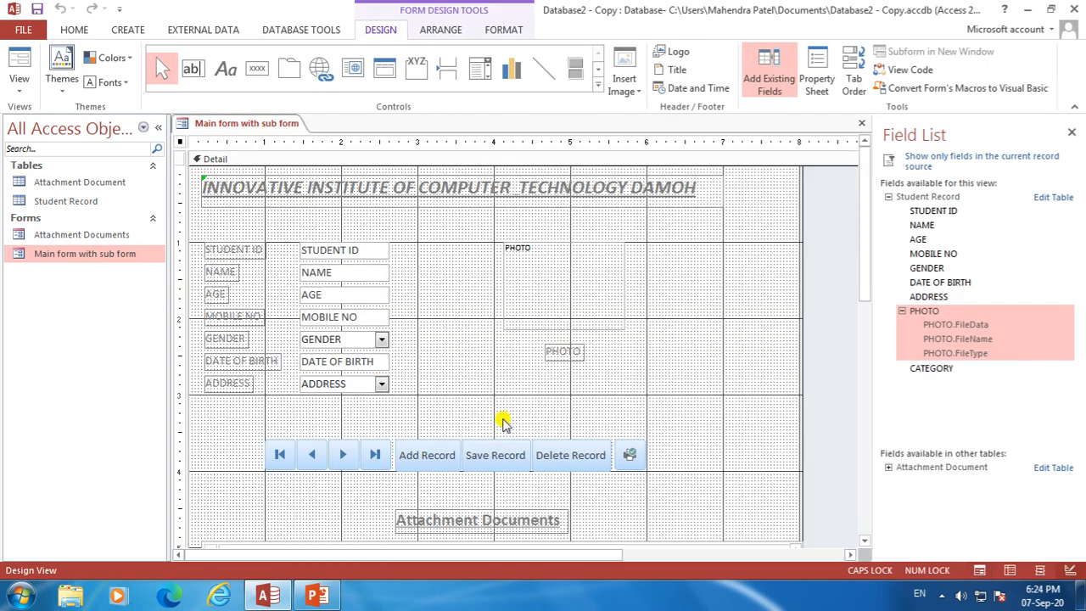
Move the Attachment Documents heading and its subform together further down the form to free space above them
left_click_drag(866, 267, 866, 350)
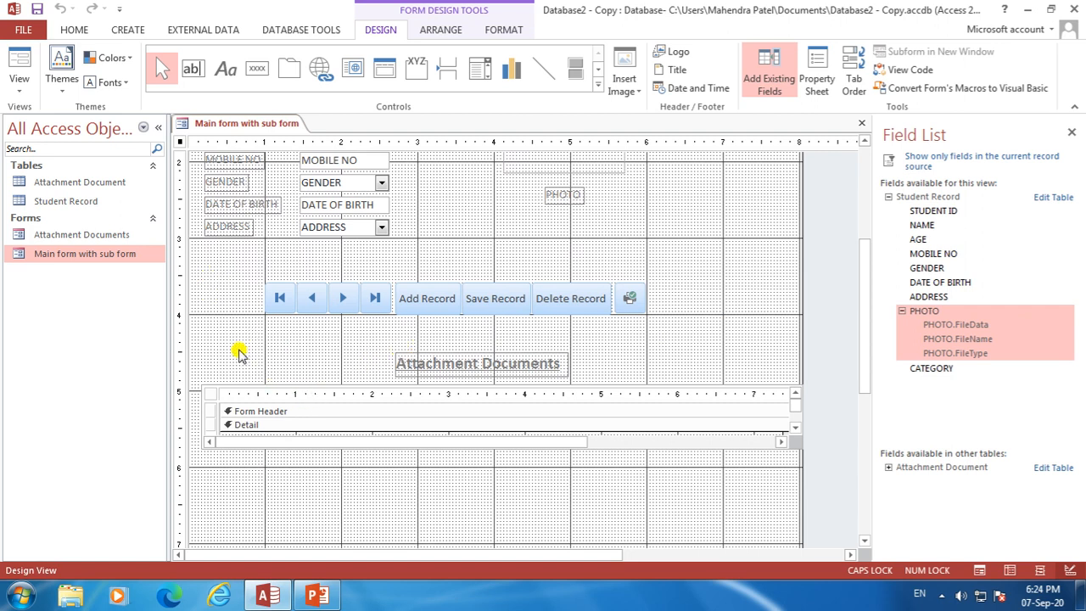
left_click_drag(192, 345, 775, 468)
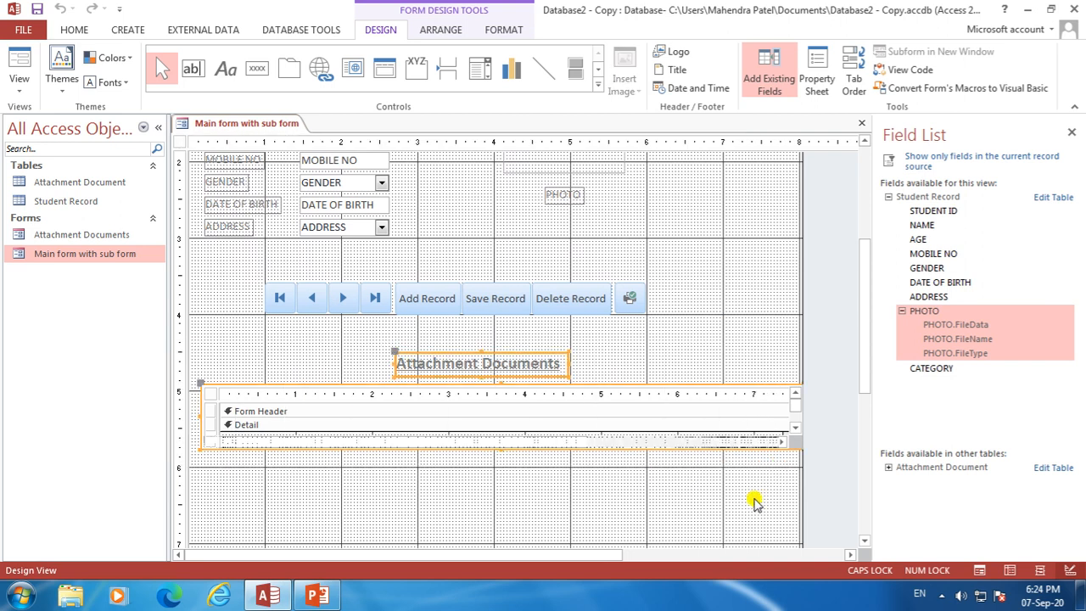
key("Down")
key("Down")
key("Down")
key("Down")
key("Down")
key("Down")
key("Down")
key("Down")
key("Down")
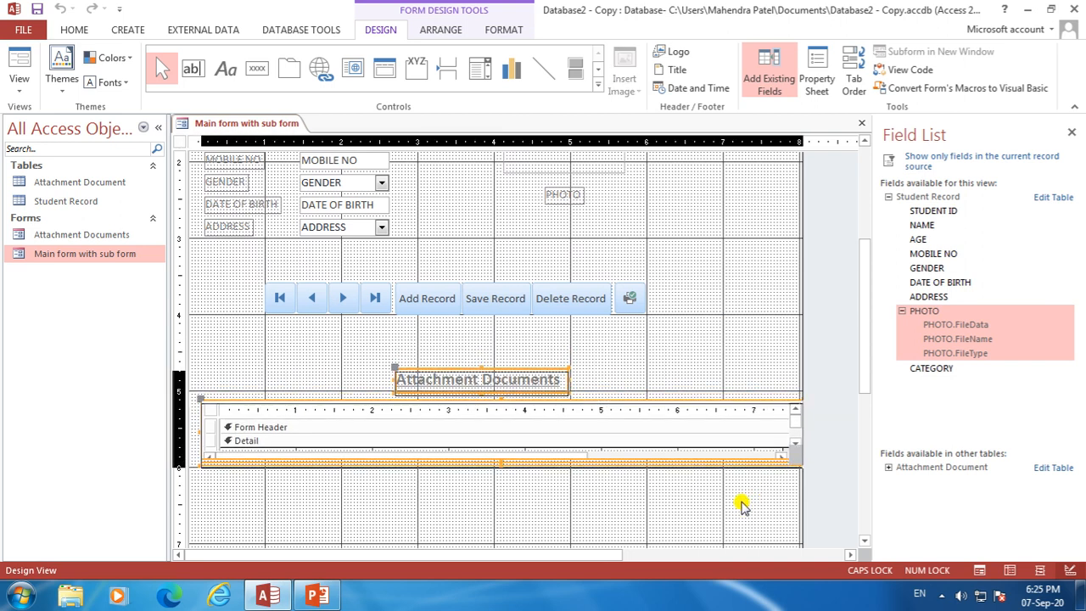
key("Down")
key("Down")
key("Down")
key("Down")
key("Down")
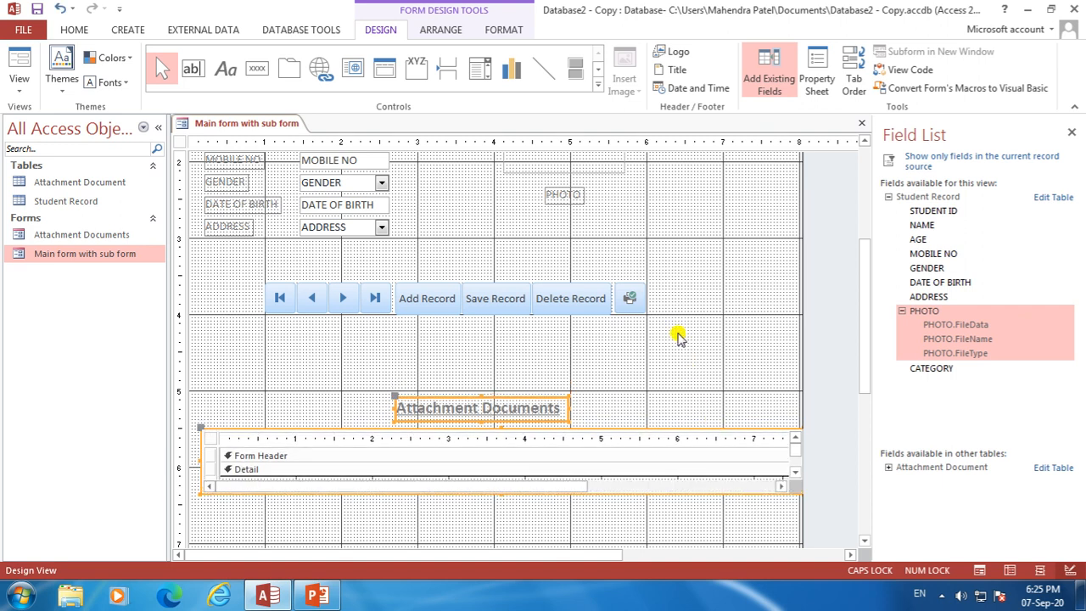
Move the whole row of navigation and record buttons down to just above the Attachment Documents heading
left_click_drag(663, 276, 253, 339)
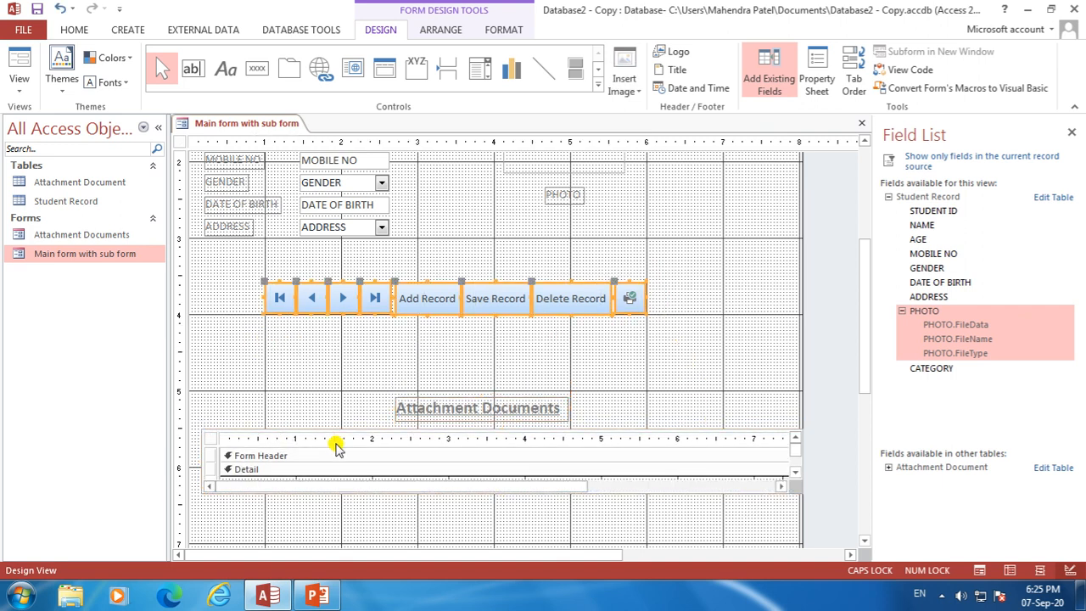
key("Down")
key("Down")
key("Down")
key("Down")
key("Down")
key("Down")
key("Down")
key("Down")
key("Down")
key("Down")
key("Down")
key("Down")
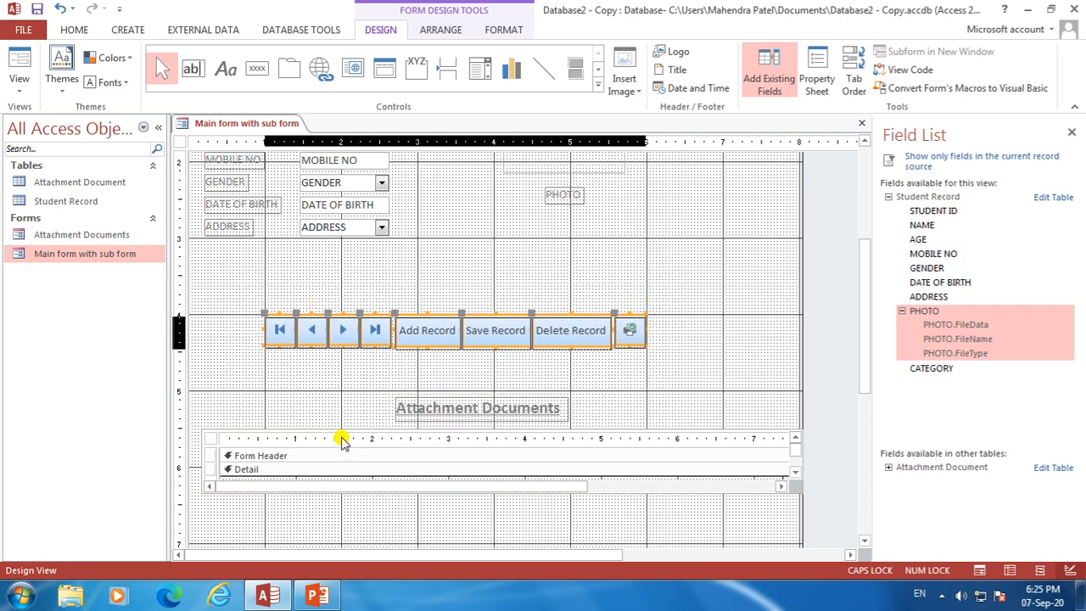
key("Down")
key("Down")
key("Down")
key("Down")
key("Down")
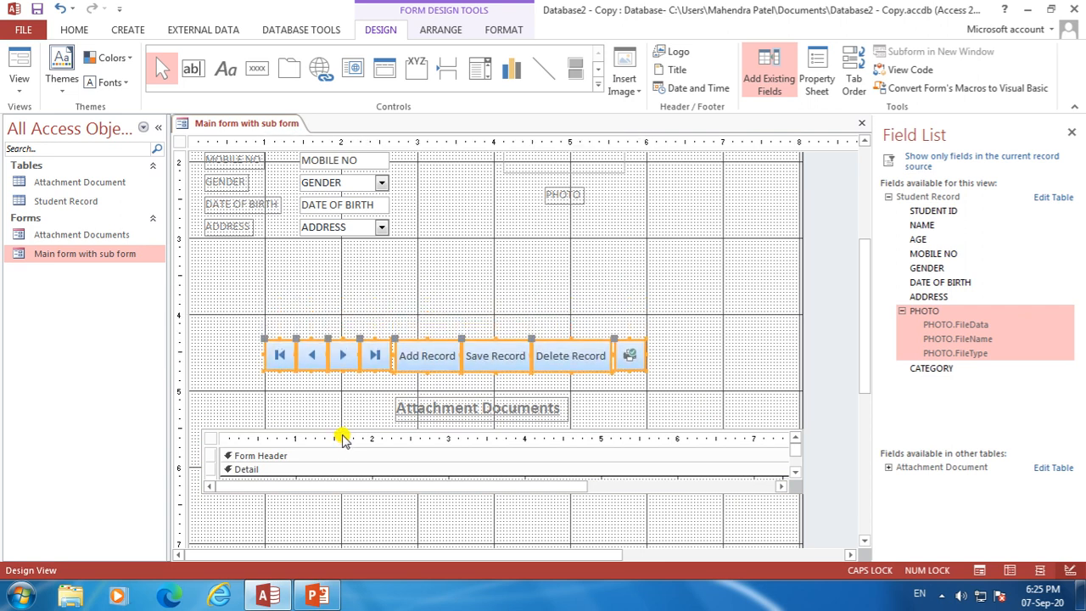
Add the CATEGORY field of the Student Record table to the form in the free space below ADDRESS
left_click(555, 248)
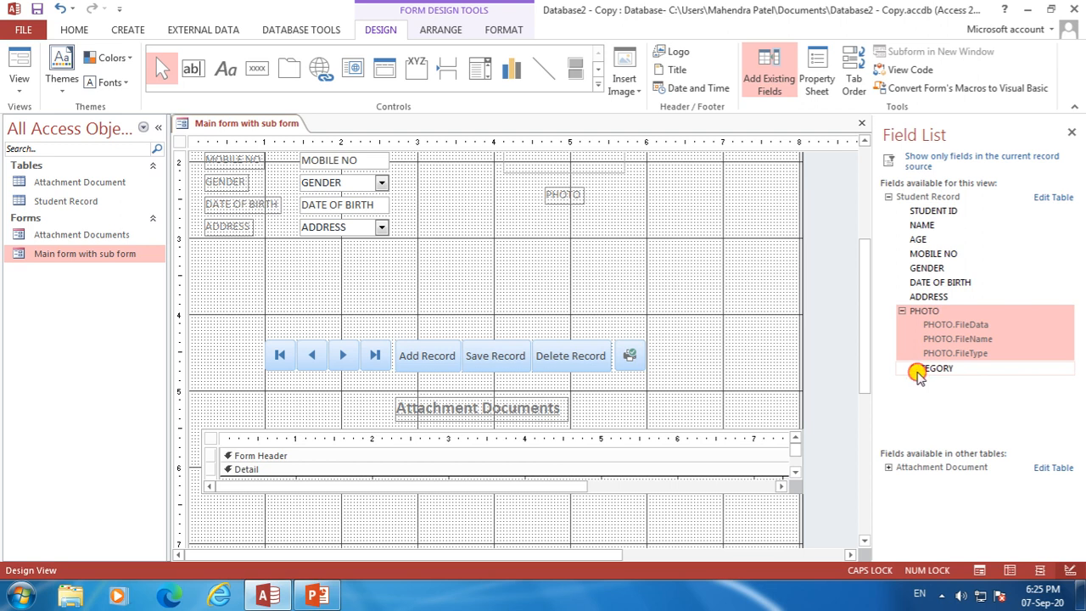
left_click(916, 368)
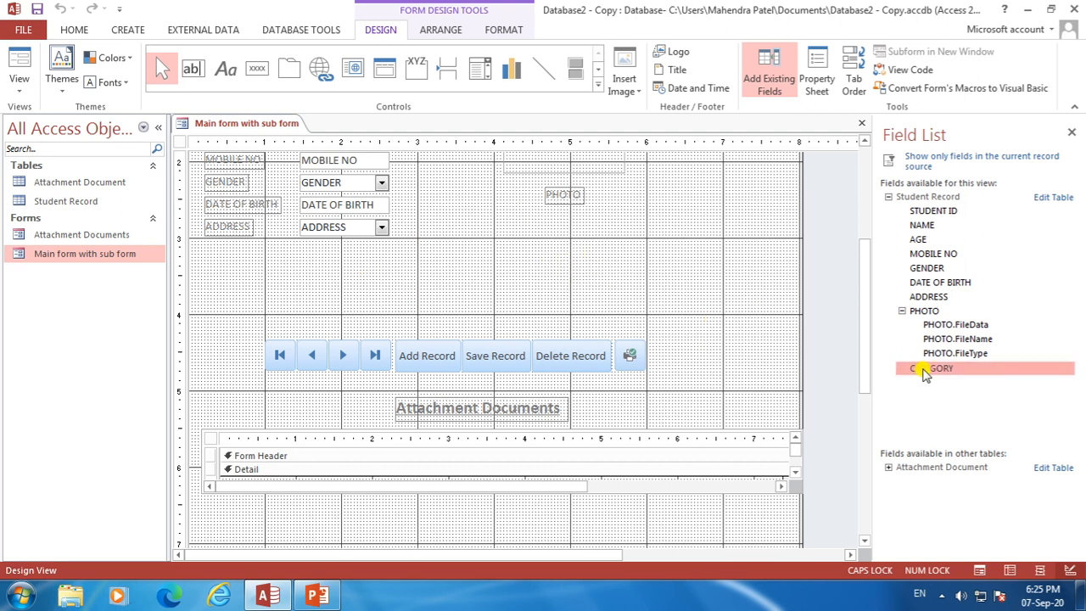
double_click(923, 370)
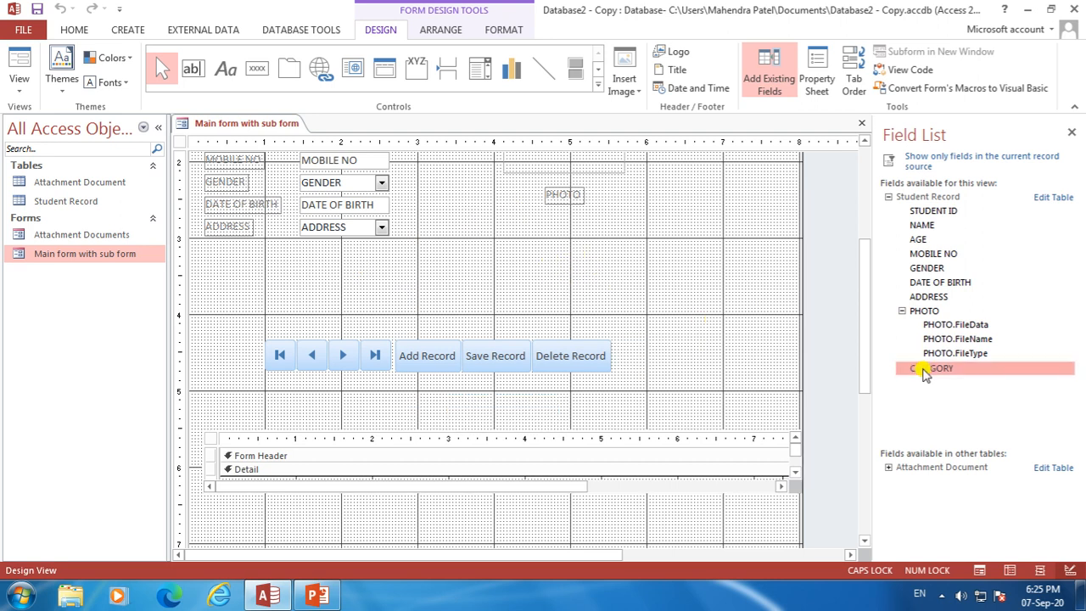
left_click_drag(916, 371, 271, 263)
Align the new CATEGORY box with the field boxes above it and move it up closer to ADDRESS
key("Right")
key("Right")
key("Right")
key("Right")
key("Right")
key("Right")
key("Right")
key("Right")
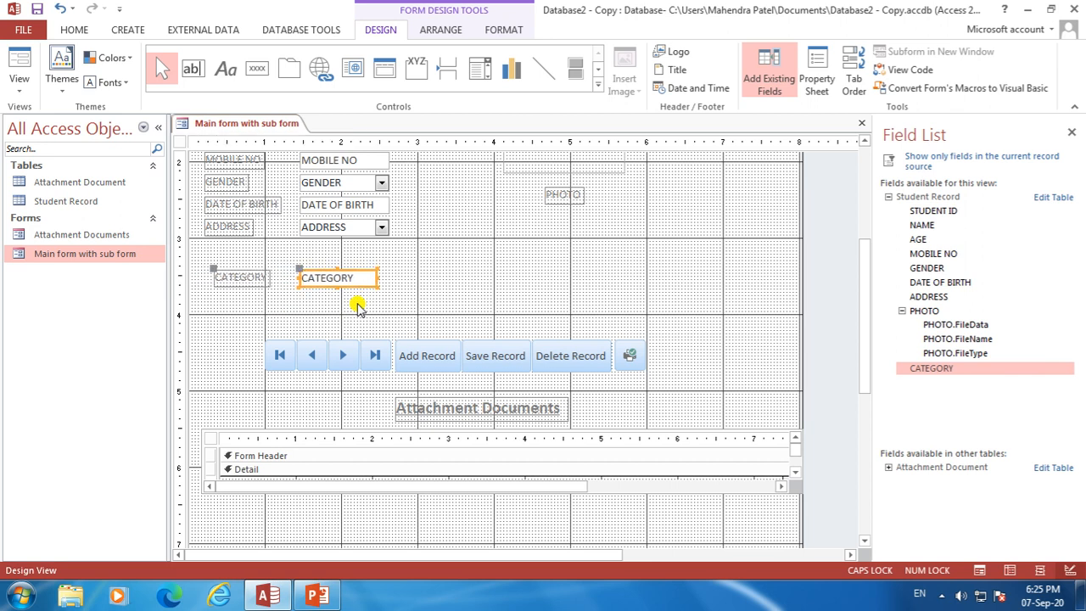
key("Up")
key("Up")
key("Up")
key("Up")
key("Up")
key("Up")
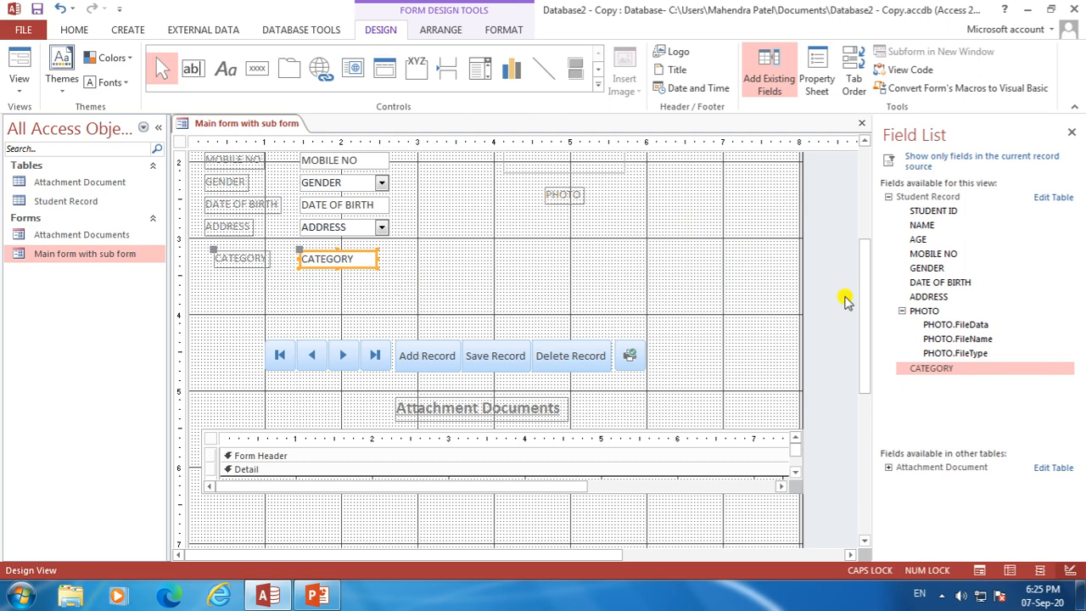
Delete the duplicate CATEGORY field with its label under the form title
left_click_drag(864, 311, 860, 243)
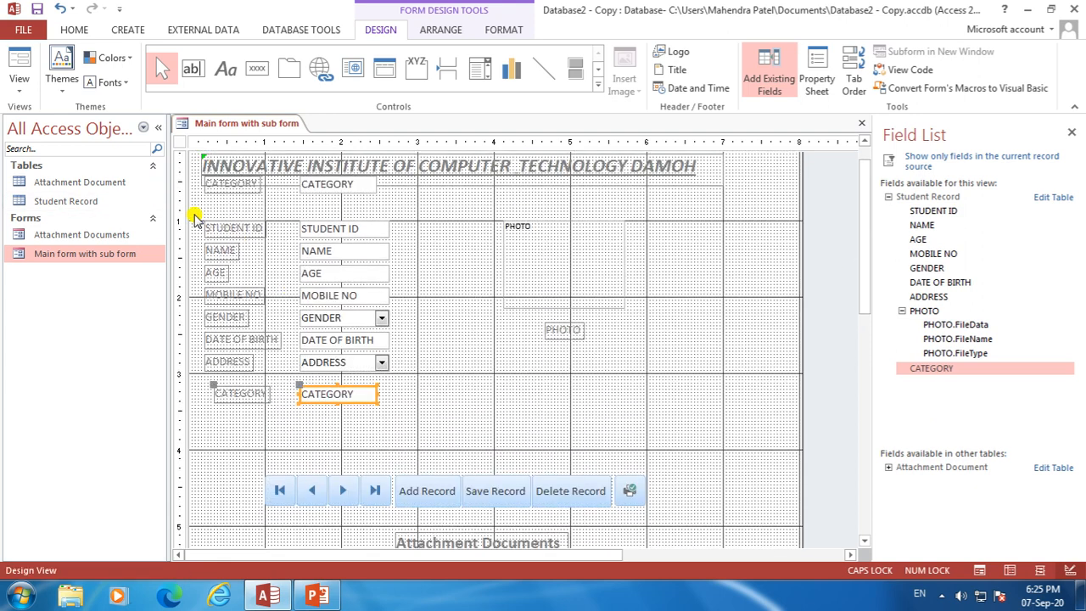
left_click(306, 188)
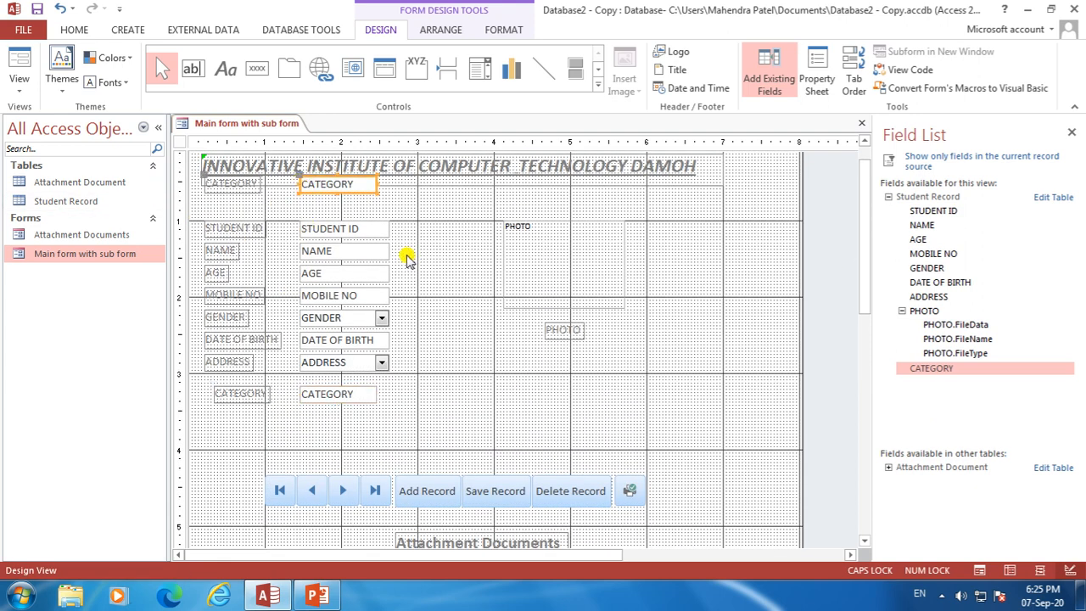
key("Delete")
left_click_drag(863, 255, 865, 285)
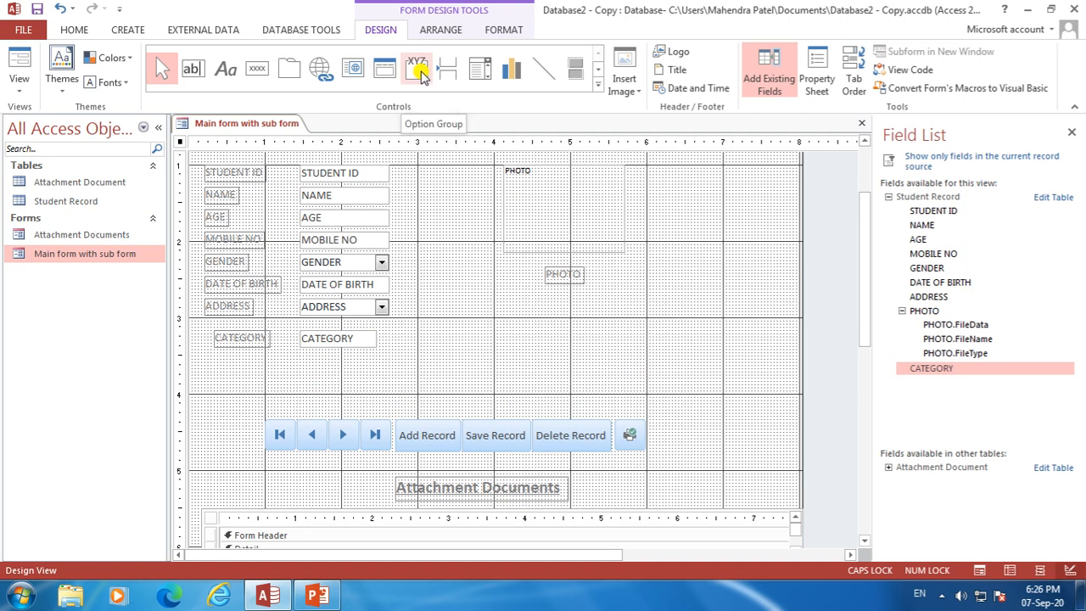
Draw an option group beside the CATEGORY box and enter the option labels GENERAL, OBC, SC and ST
left_click(420, 73)
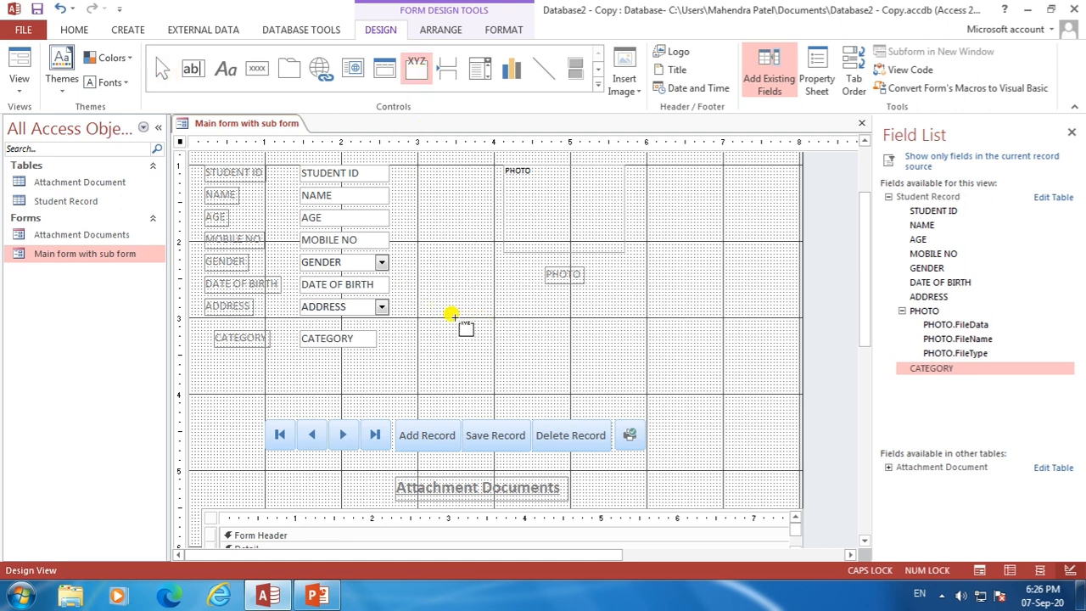
left_click_drag(452, 315, 528, 356)
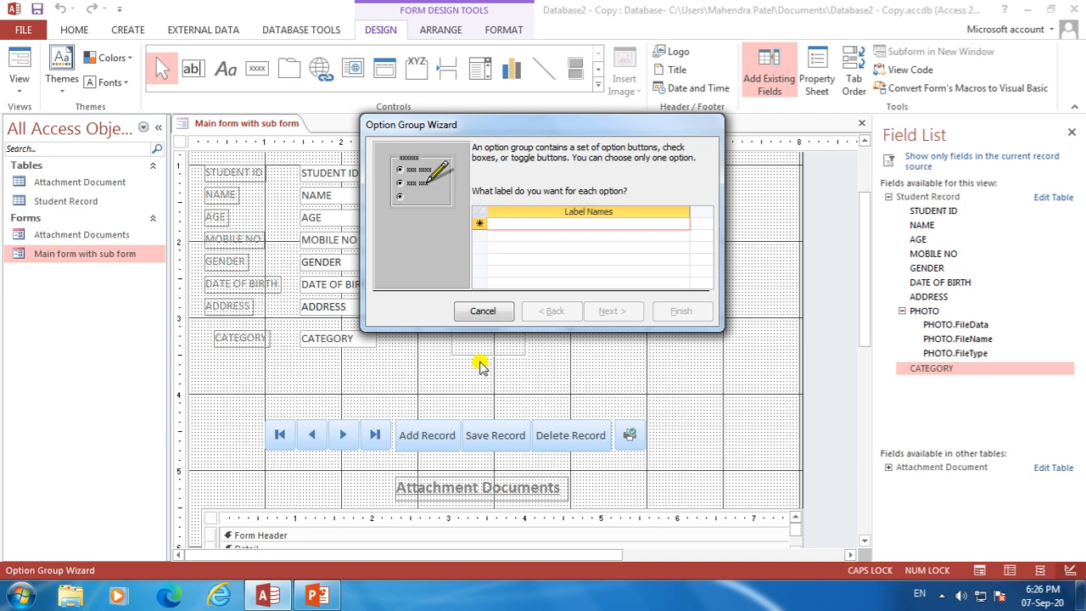
type("GE")
type("NERT")
type("L")
key("Tab")
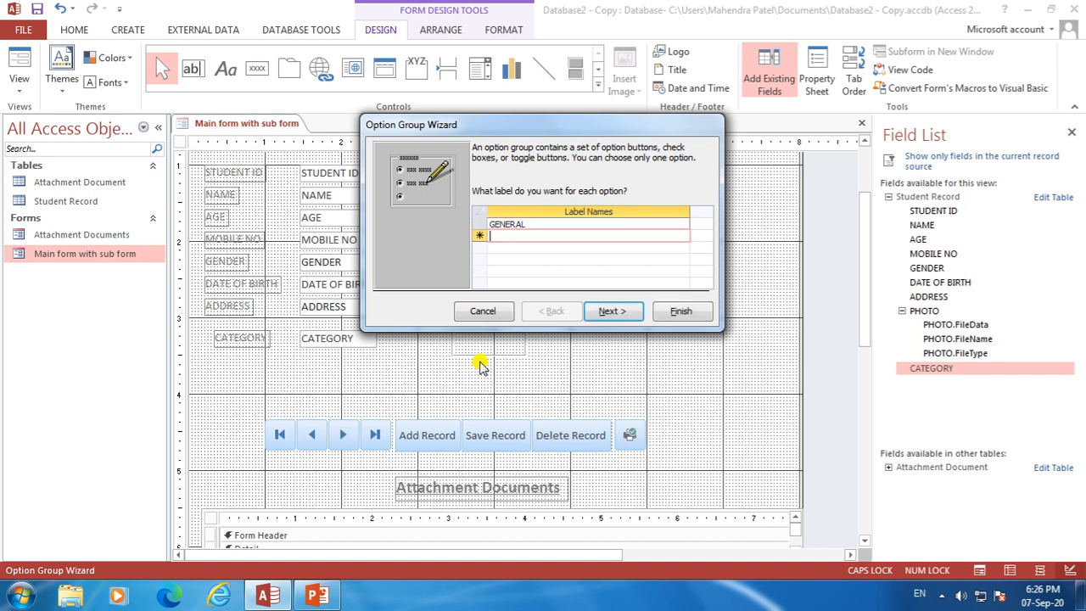
type("OBC")
key("Tab")
type("SC")
key("Tab")
type("ST")
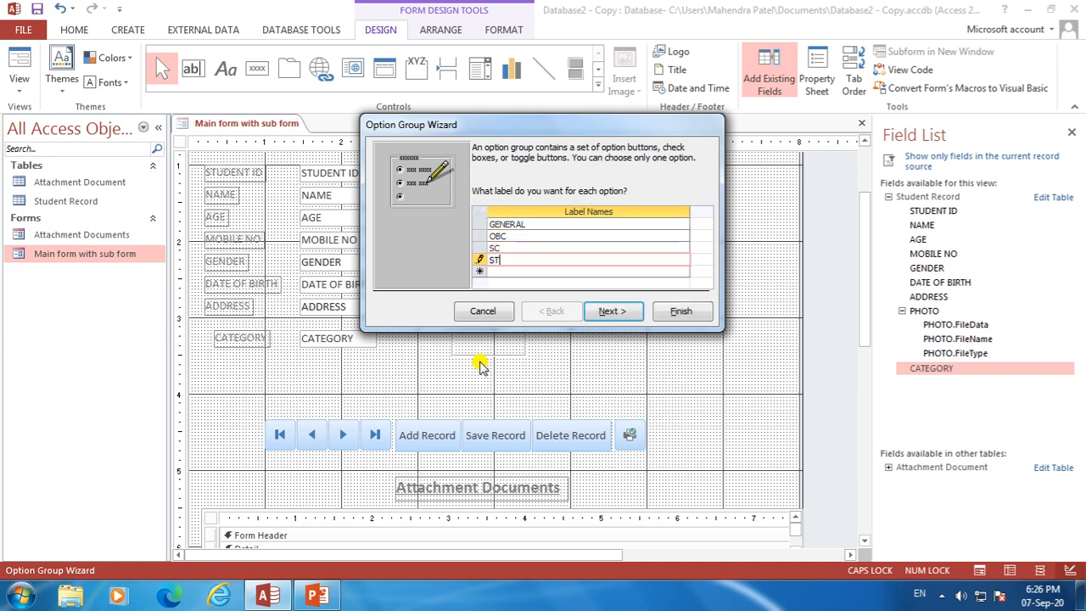
left_click(611, 311)
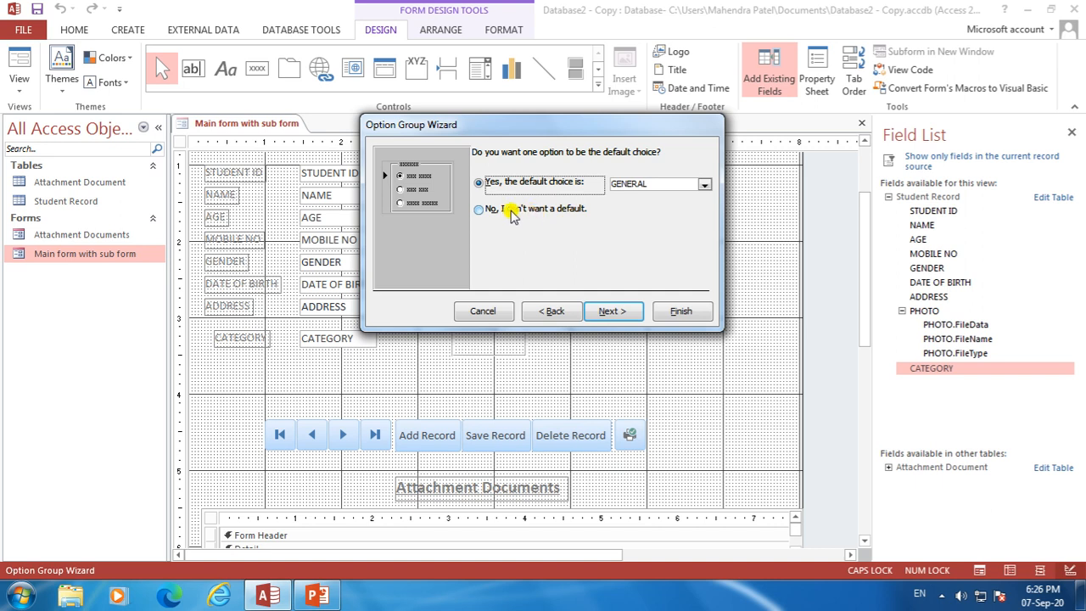
Keep GENERAL as the option group's default choice and accept the values 1 to 4 for the options
left_click(512, 212)
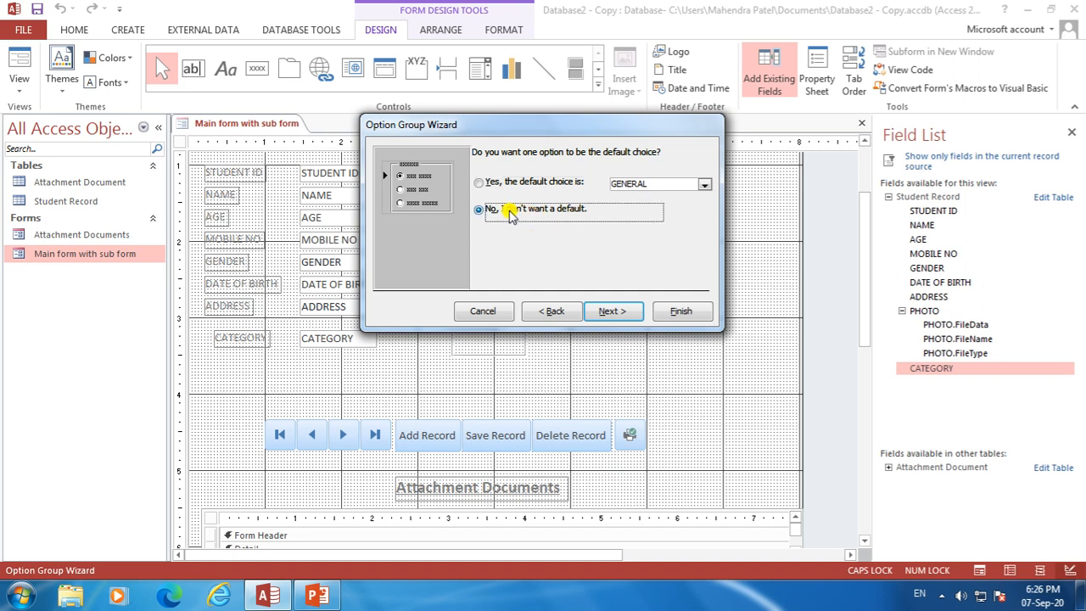
left_click(511, 181)
left_click(704, 184)
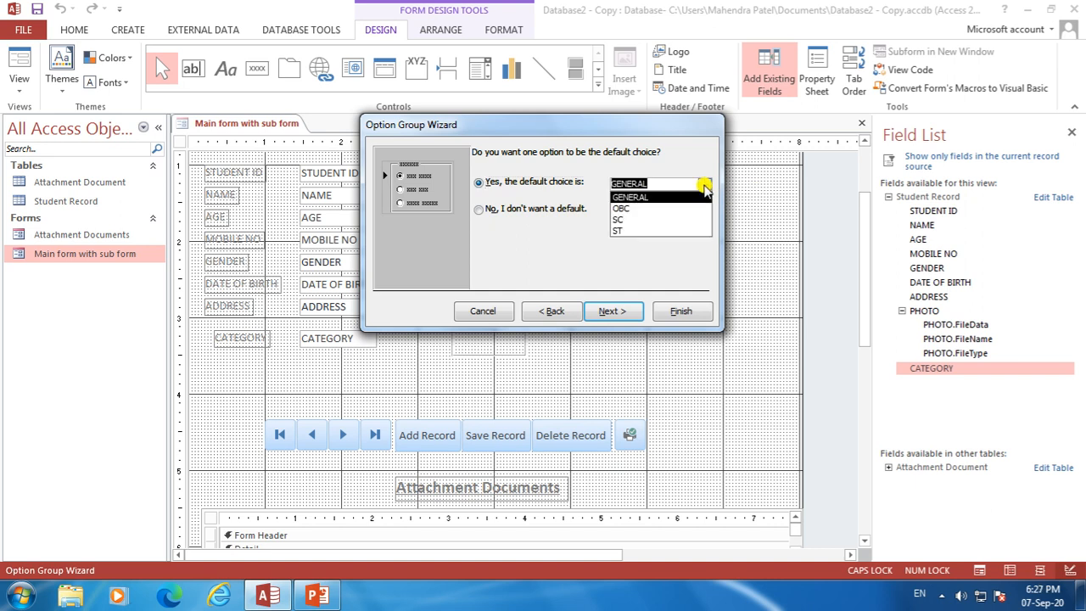
left_click(704, 187)
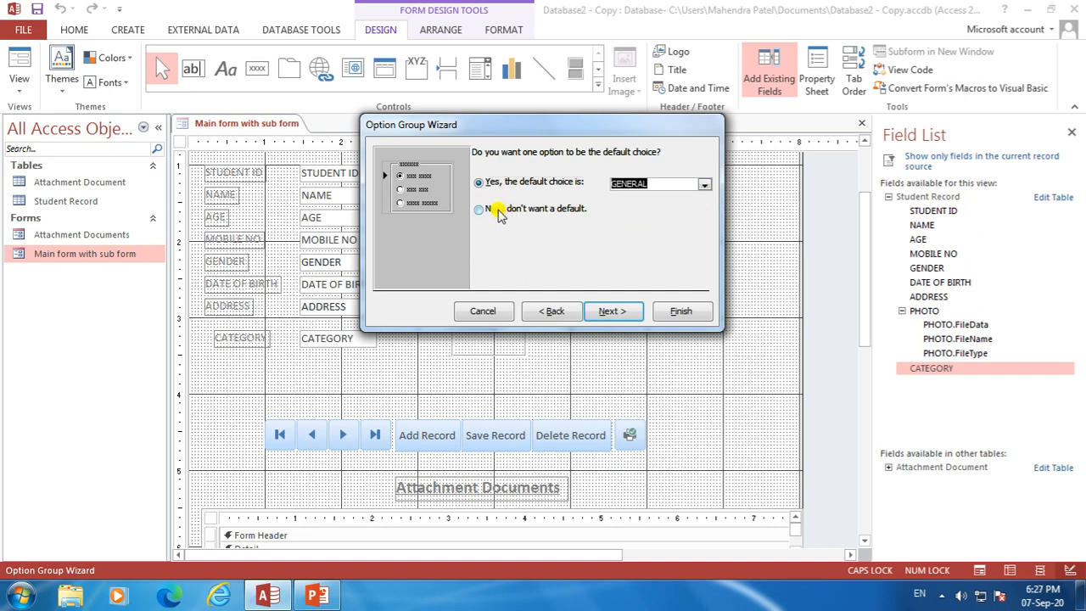
left_click(612, 315)
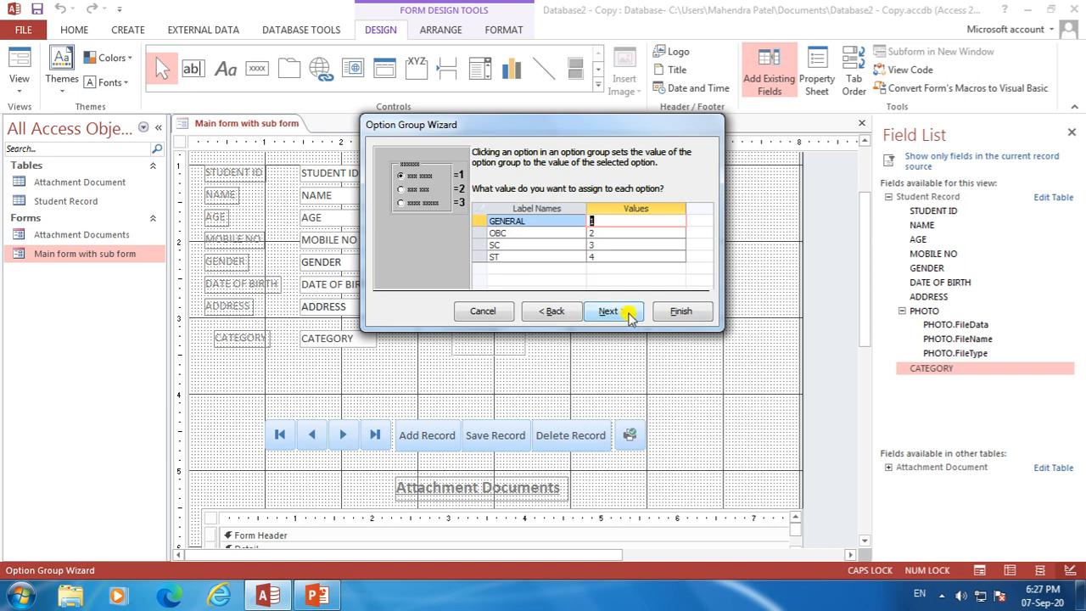
left_click(627, 312)
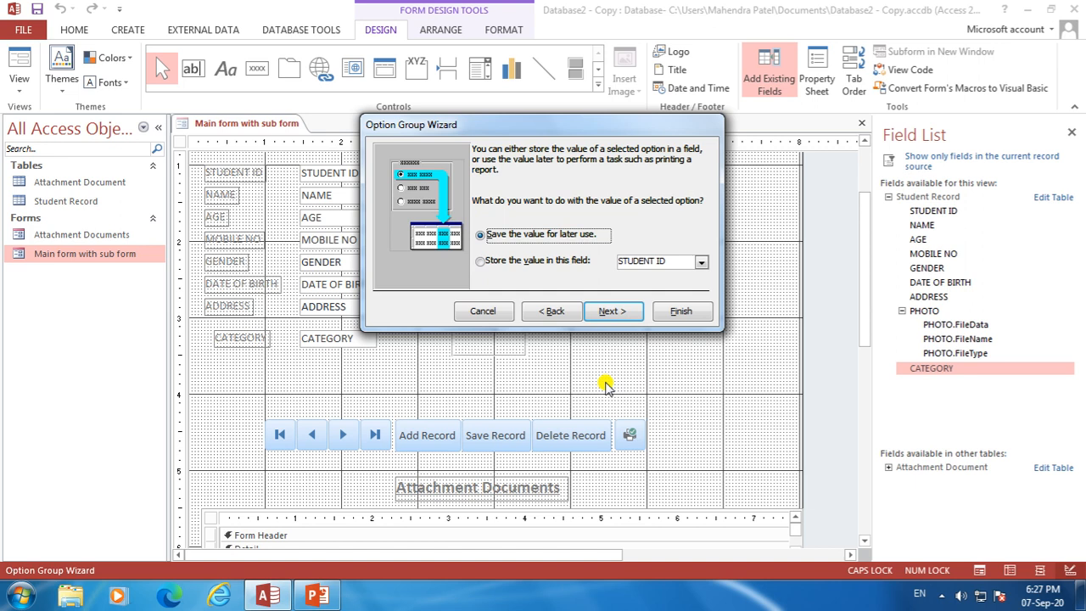
Set the option group to store the selected value in the CATEGORY field and proceed to the control type choice
left_click(482, 264)
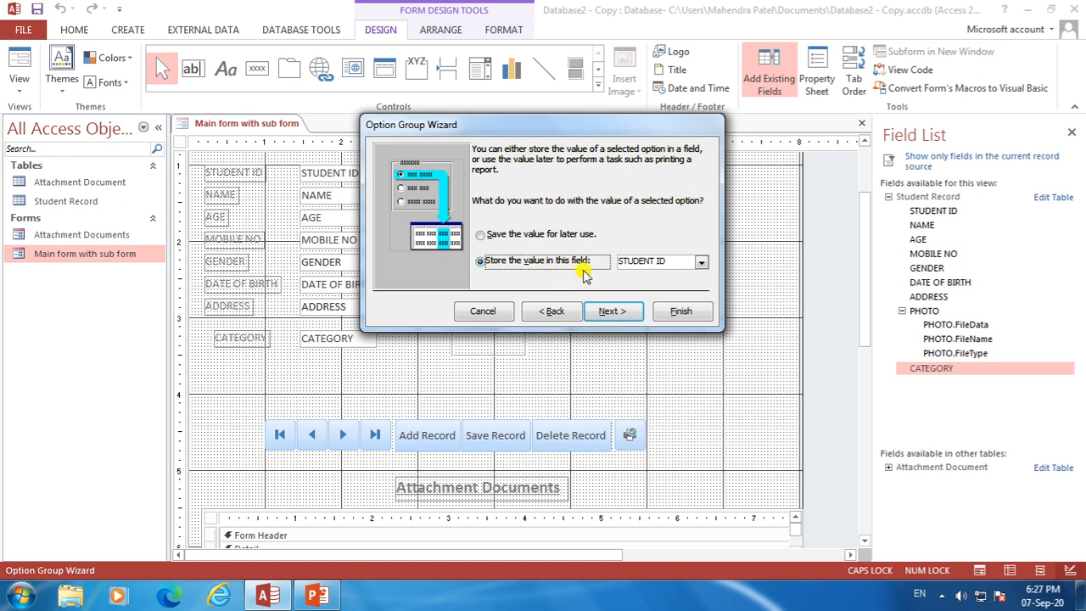
left_click(701, 263)
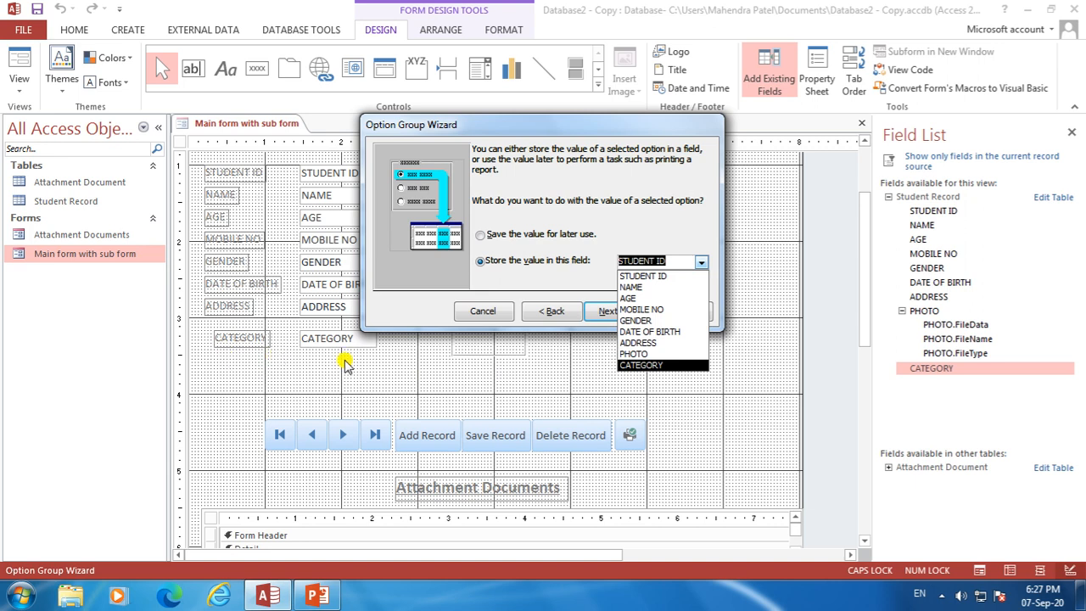
left_click(689, 366)
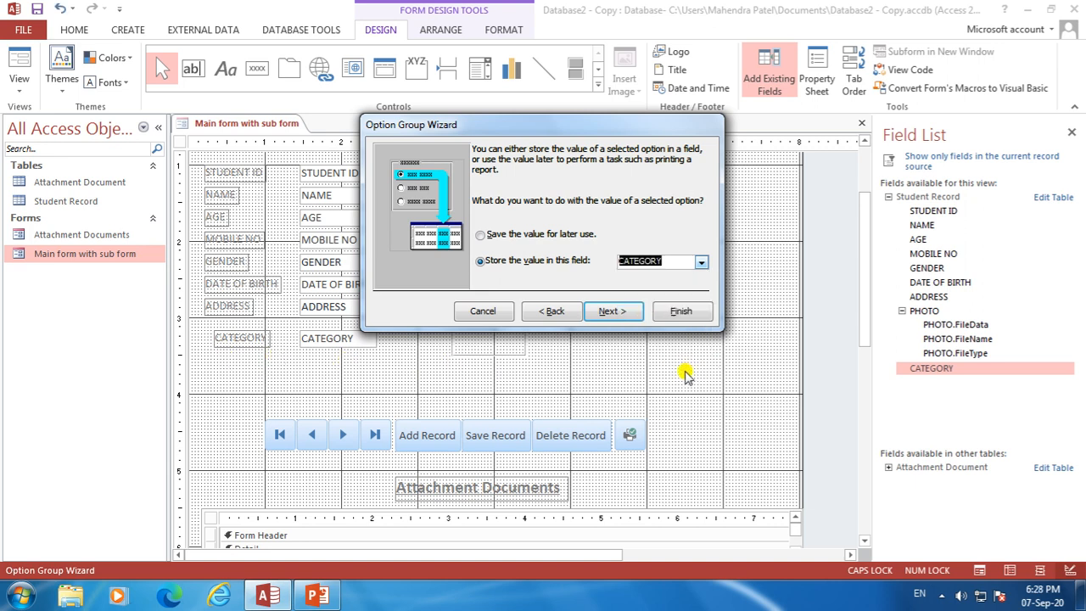
left_click(612, 312)
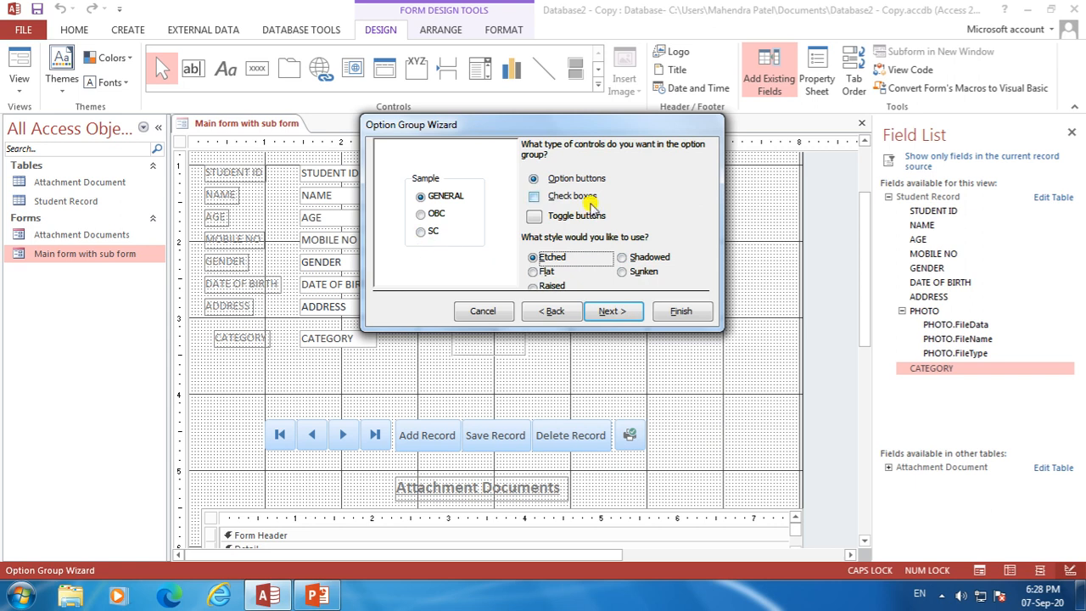
Preview the option group with check boxes and with toggle buttons, and return to option buttons
left_click(553, 199)
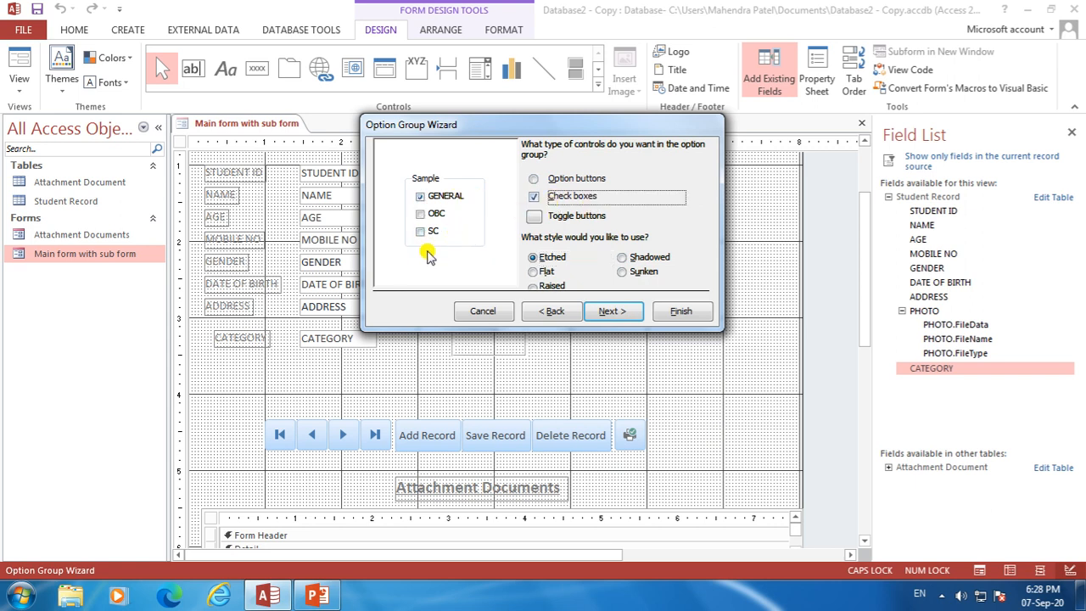
left_click(559, 215)
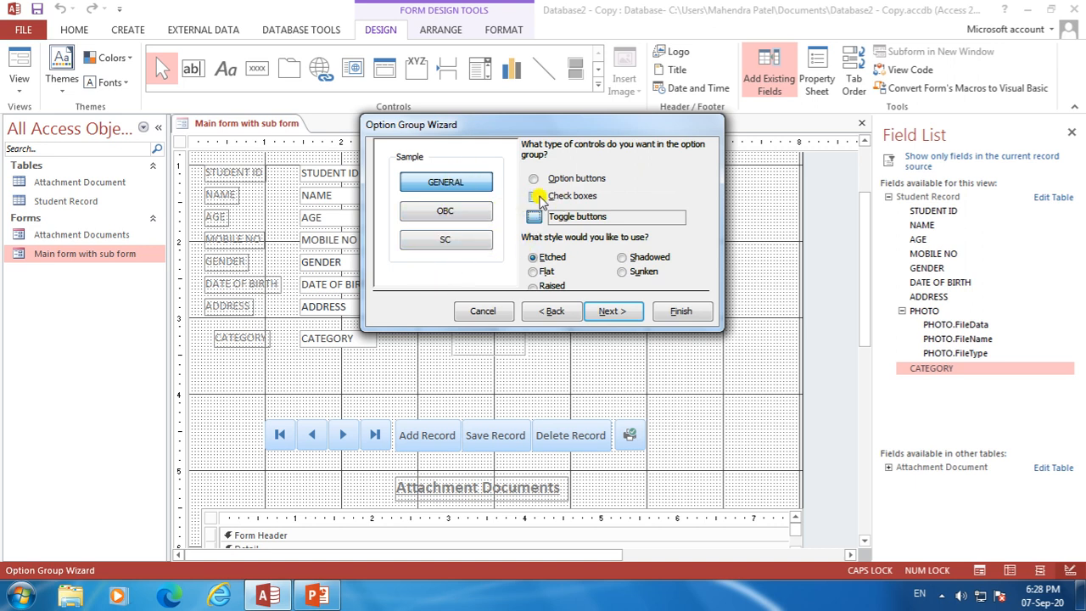
left_click(553, 179)
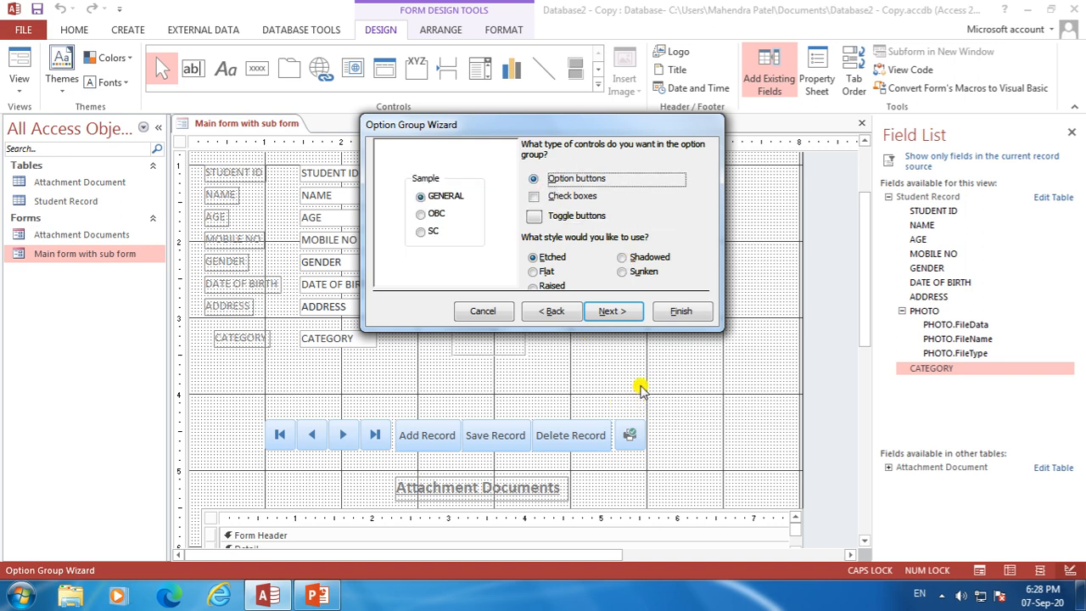
Accept option buttons in the Etched style, caption the option group CATEGORY and finish the wizard
left_click(609, 312)
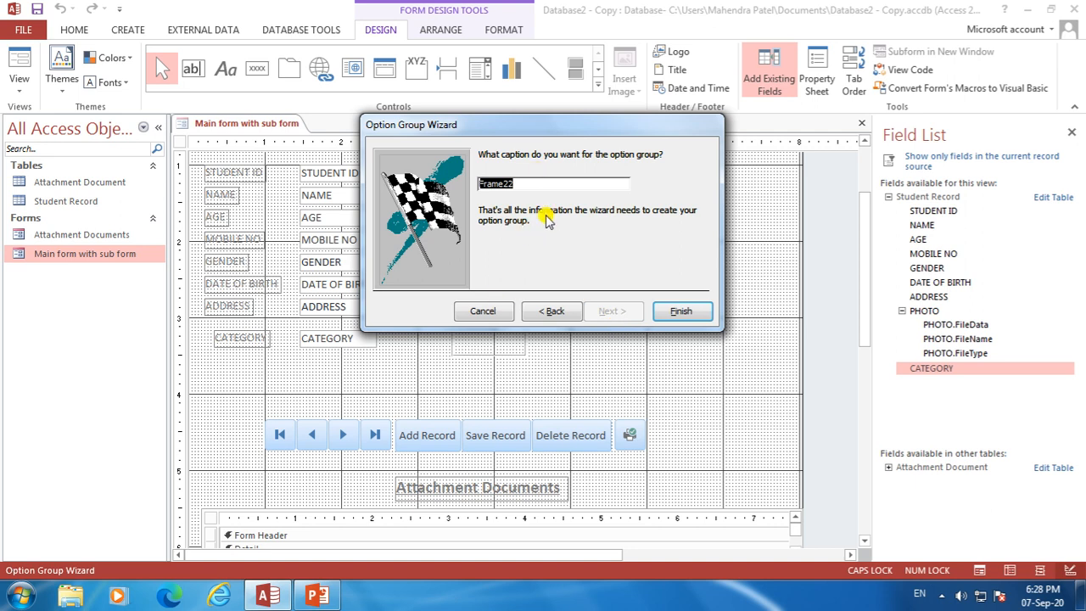
type("CATEGORY")
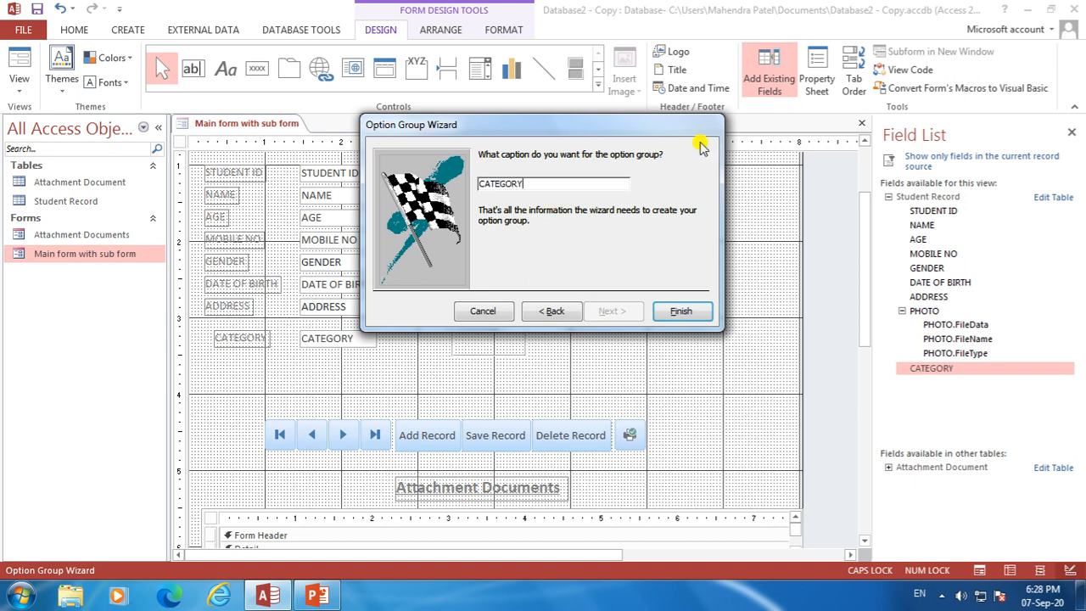
left_click(684, 311)
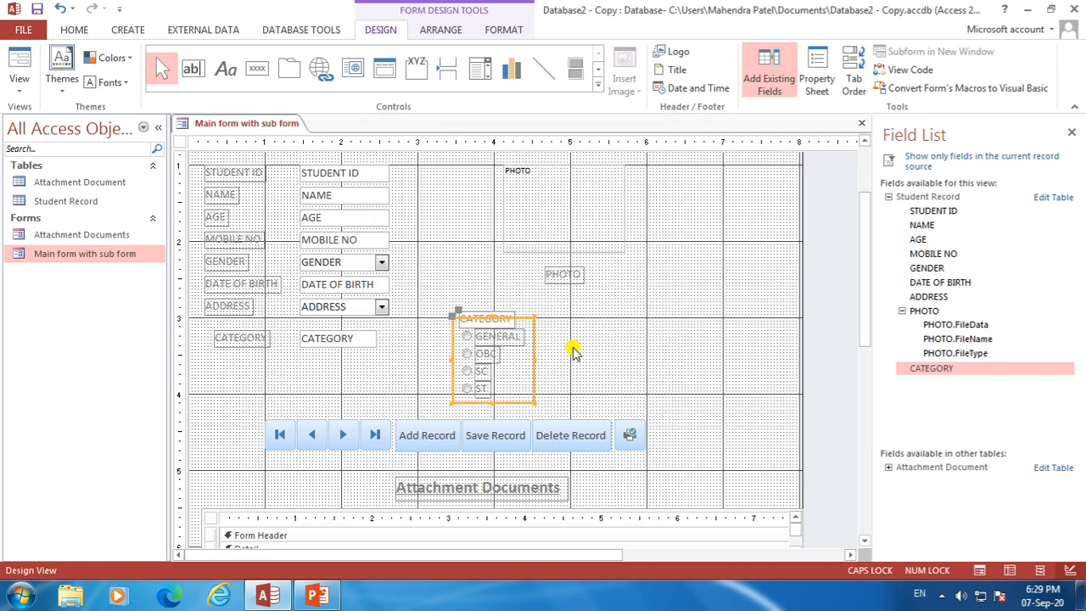
Move the option group under the PHOTO label and delete the original CATEGORY text box with its label
left_click_drag(526, 321, 596, 318)
left_click(373, 339)
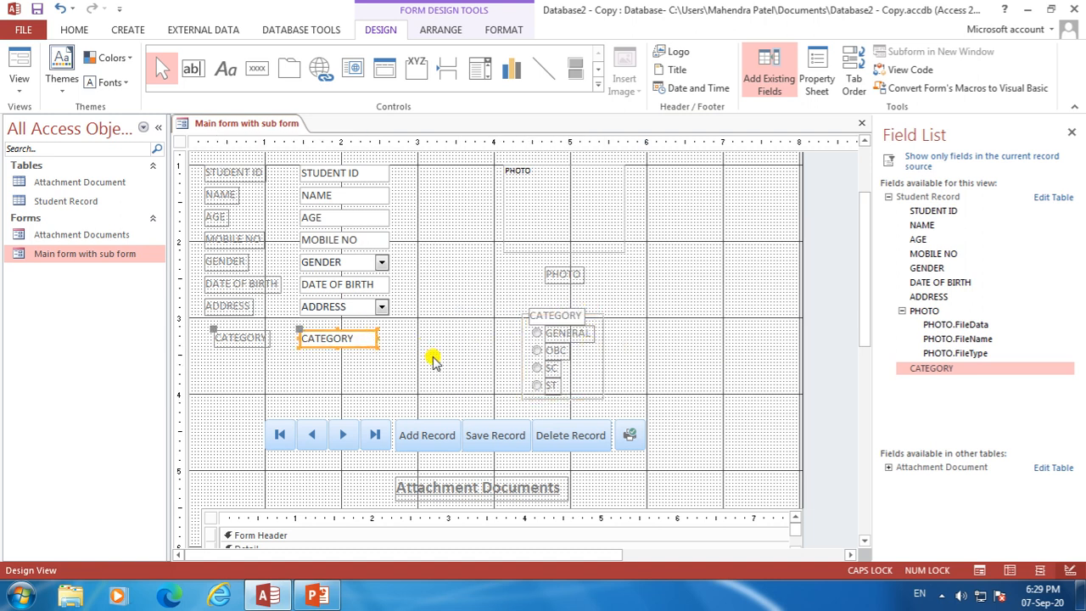
key("Delete")
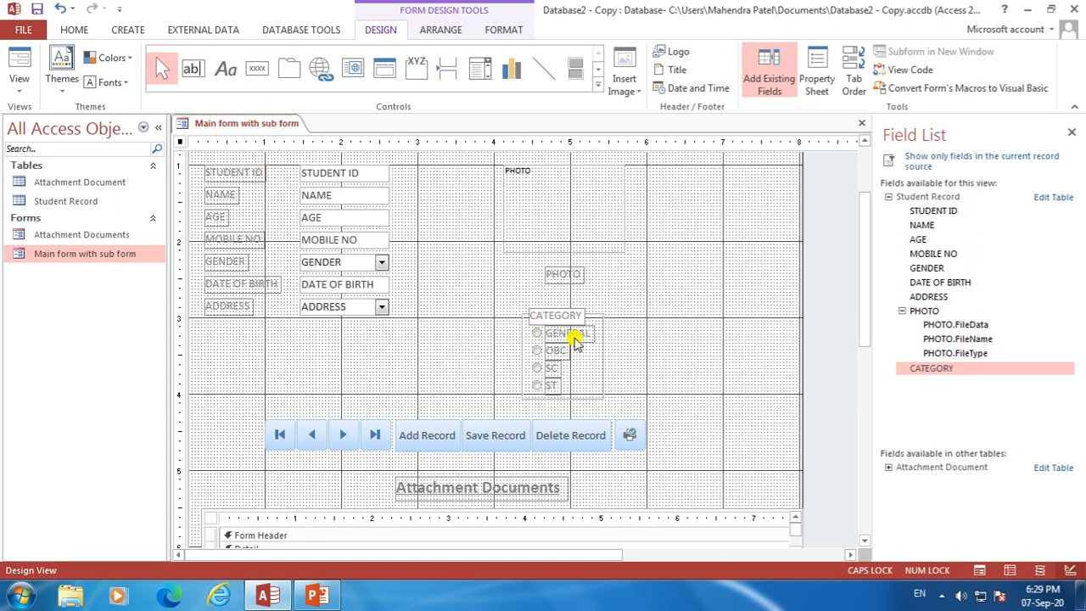
Switch the form to Layout View and move the option group's CATEGORY label under the ADDRESS label
left_click(552, 316)
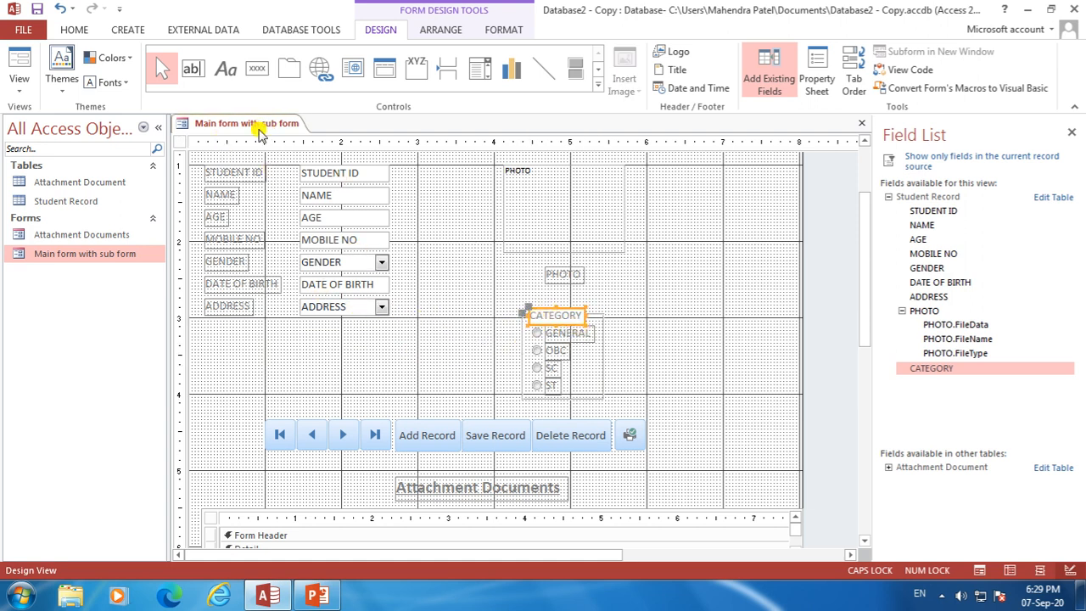
right_click(270, 123)
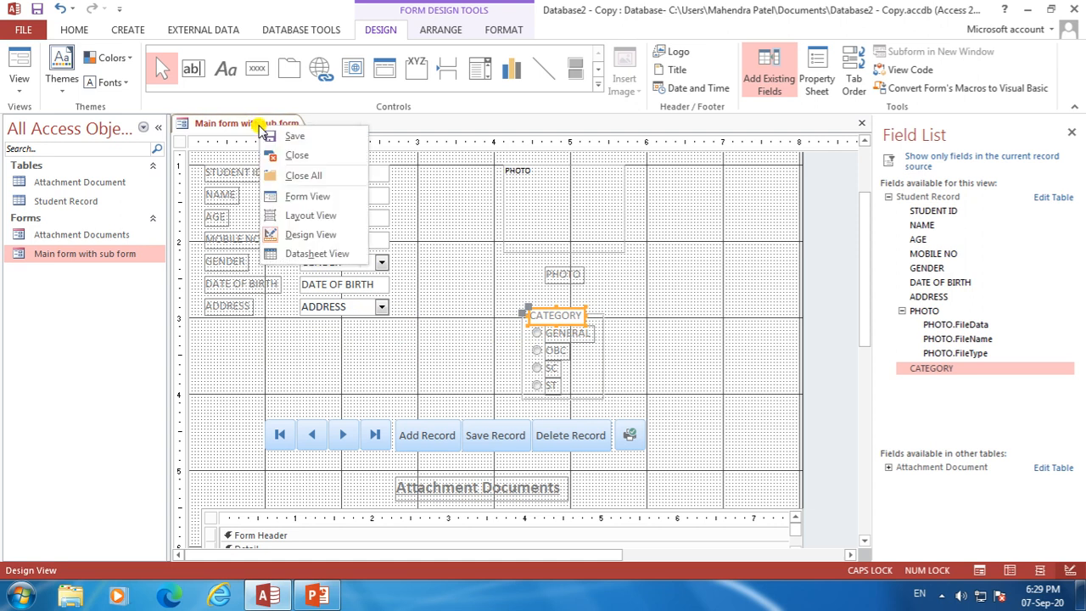
left_click(310, 218)
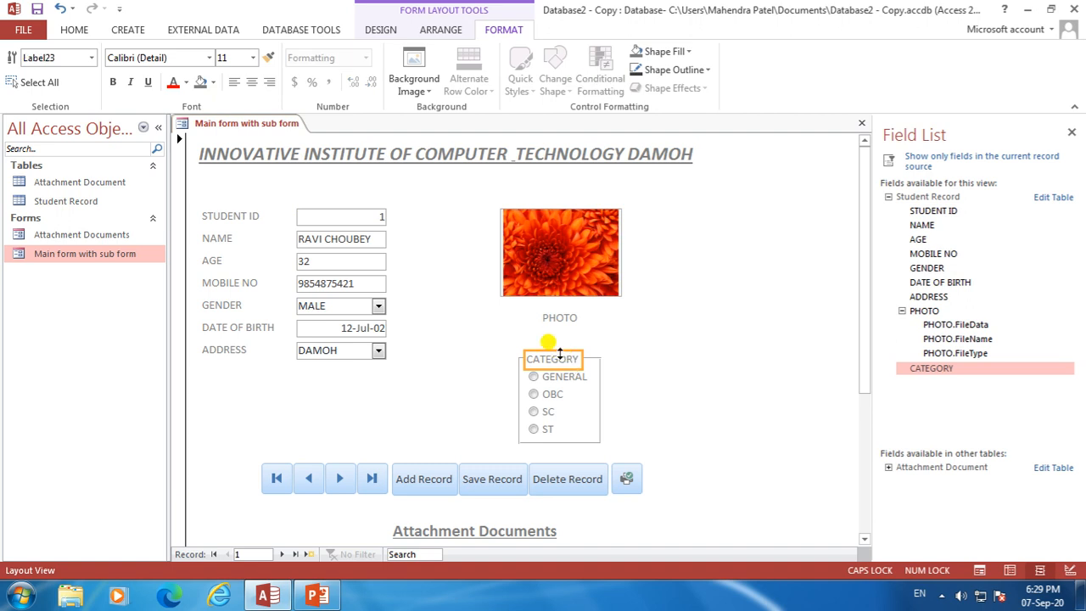
left_click_drag(557, 363, 470, 354)
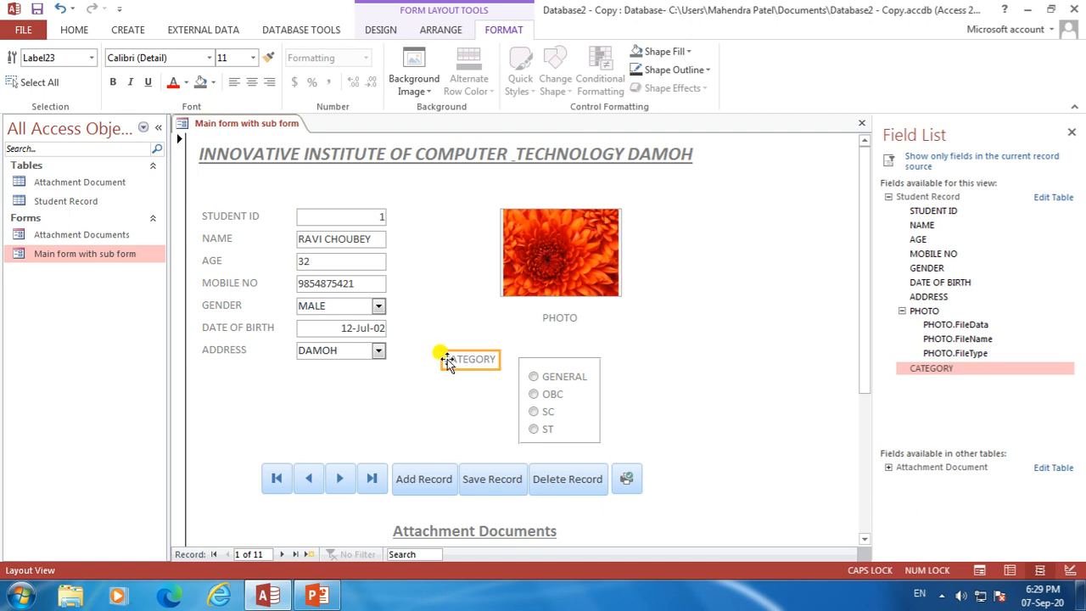
left_click_drag(208, 382, 205, 378)
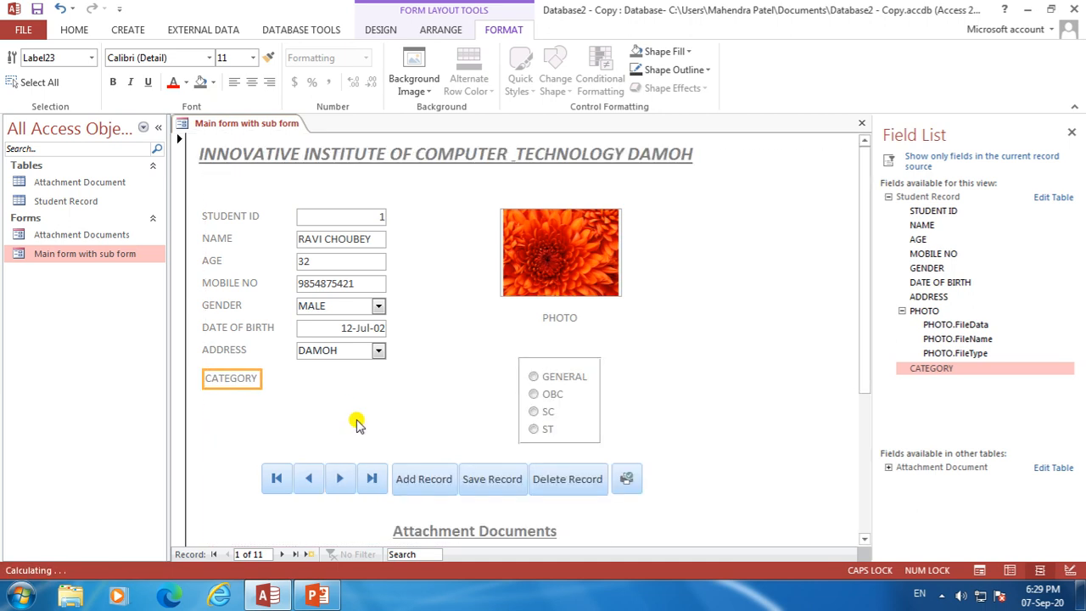
Widen the option group frame and place the OBC button and label beside GENERAL on the same row
left_click(539, 375)
left_click_drag(601, 398, 720, 375)
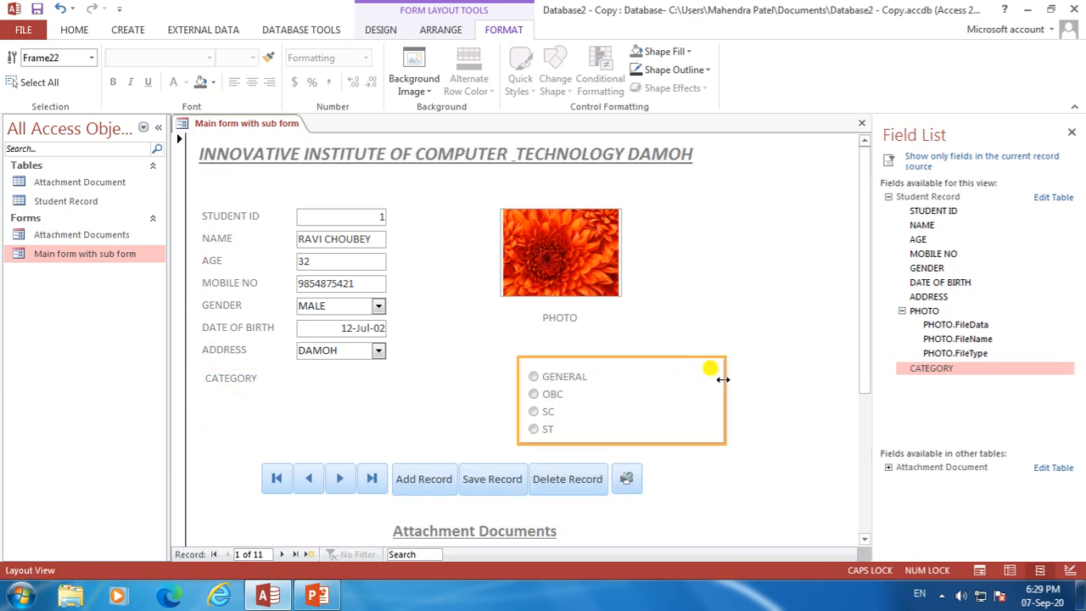
left_click(550, 397)
left_click_drag(550, 398, 640, 379)
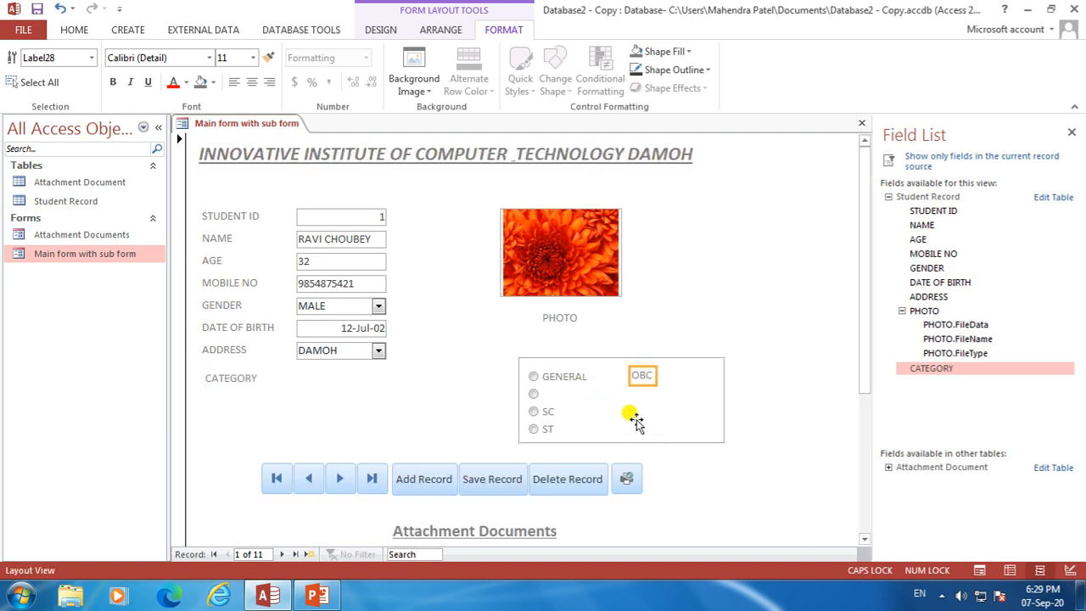
left_click(534, 395)
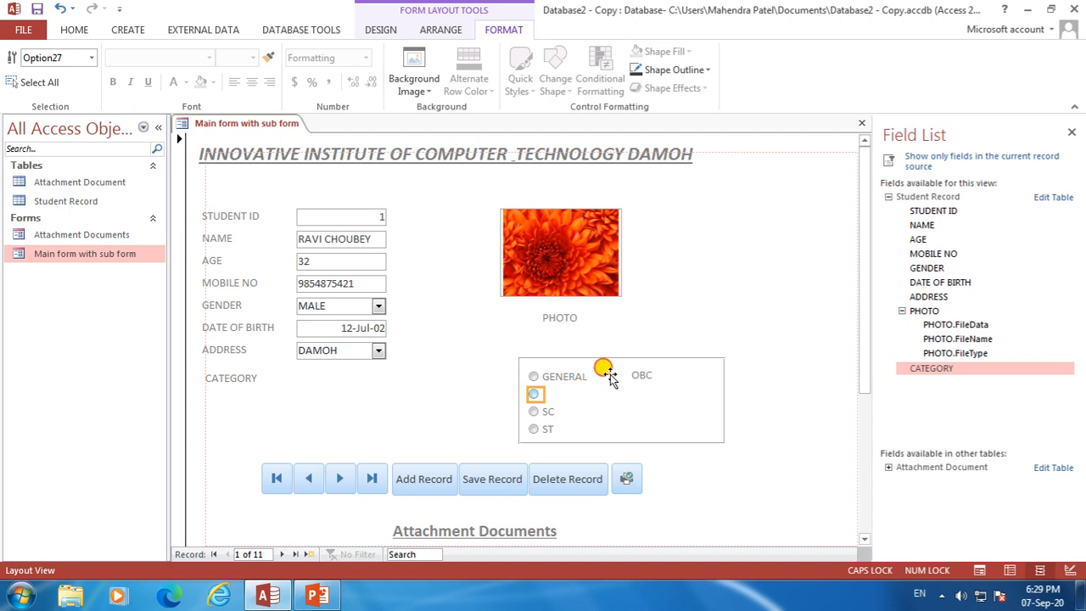
left_click_drag(610, 374, 610, 376)
left_click(638, 377)
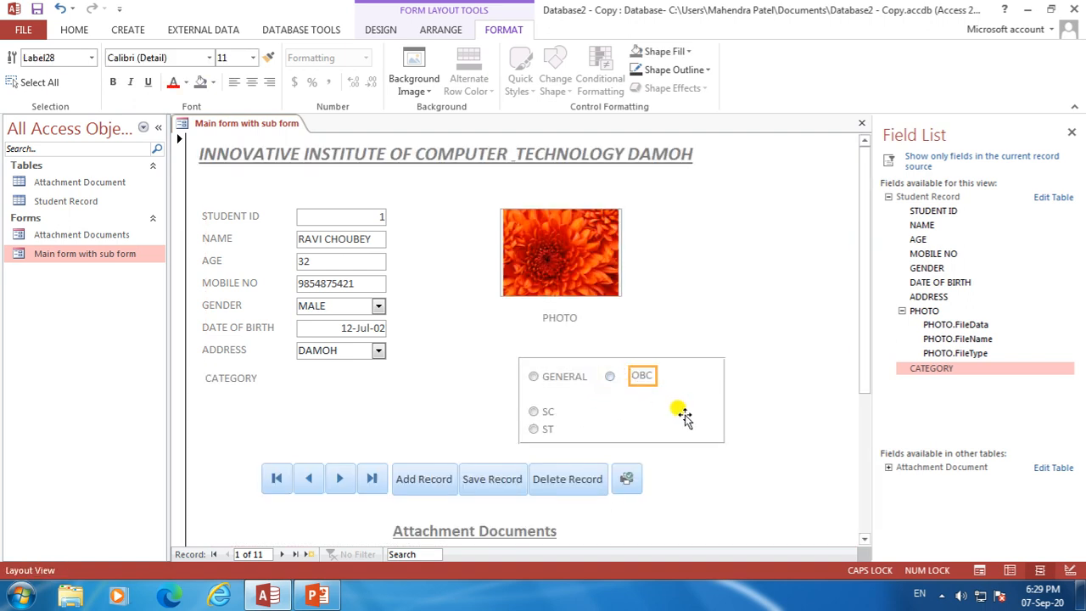
key("Left")
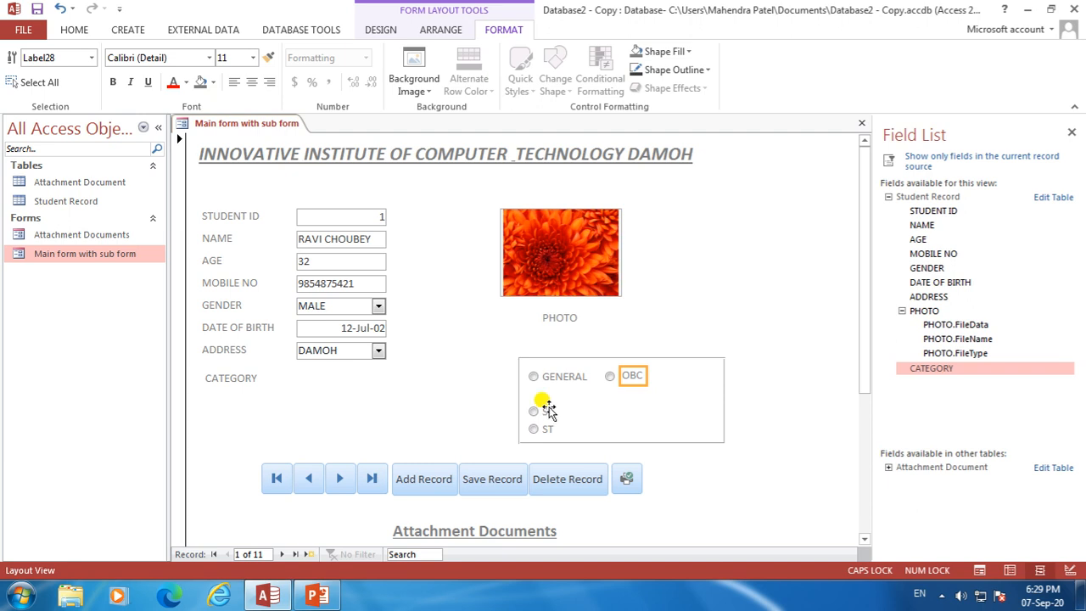
Move the SC button together with its label beside OBC on the first row of the option group
left_click(538, 411)
left_click(534, 412, "shift")
left_click_drag(534, 413, 615, 434)
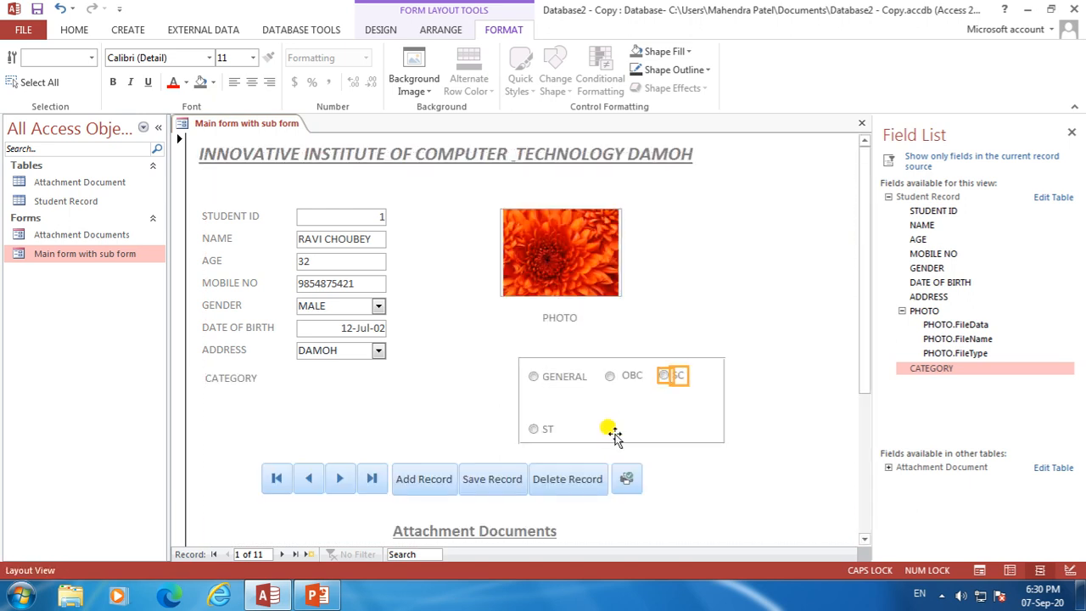
left_click(720, 407)
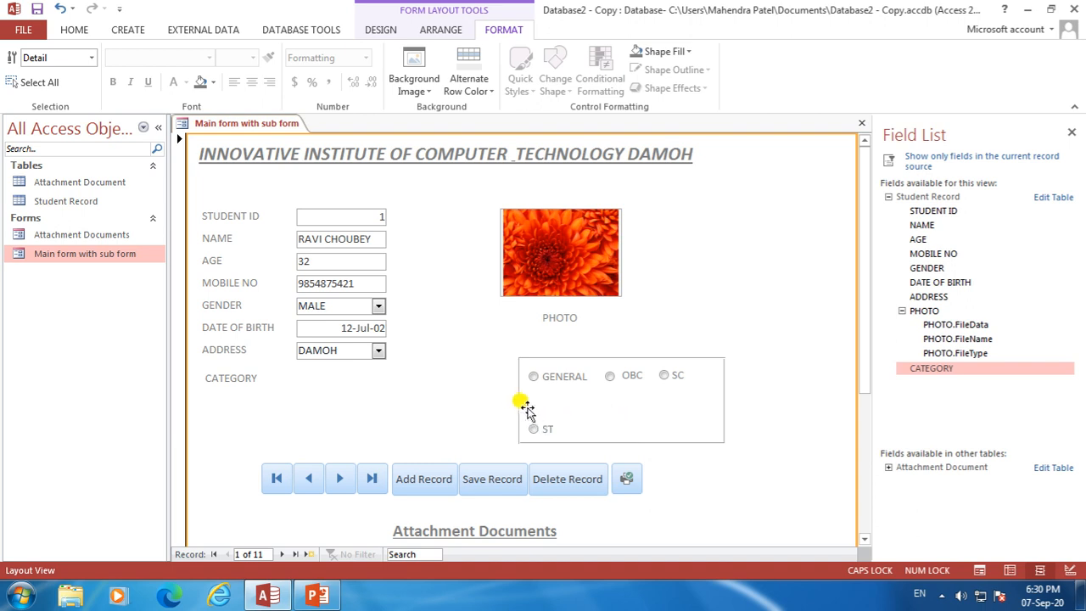
Widen the option group frame further and move the ST button with its label beside SC on the first row
left_click(535, 357)
left_click_drag(726, 403, 770, 405)
left_click(545, 430)
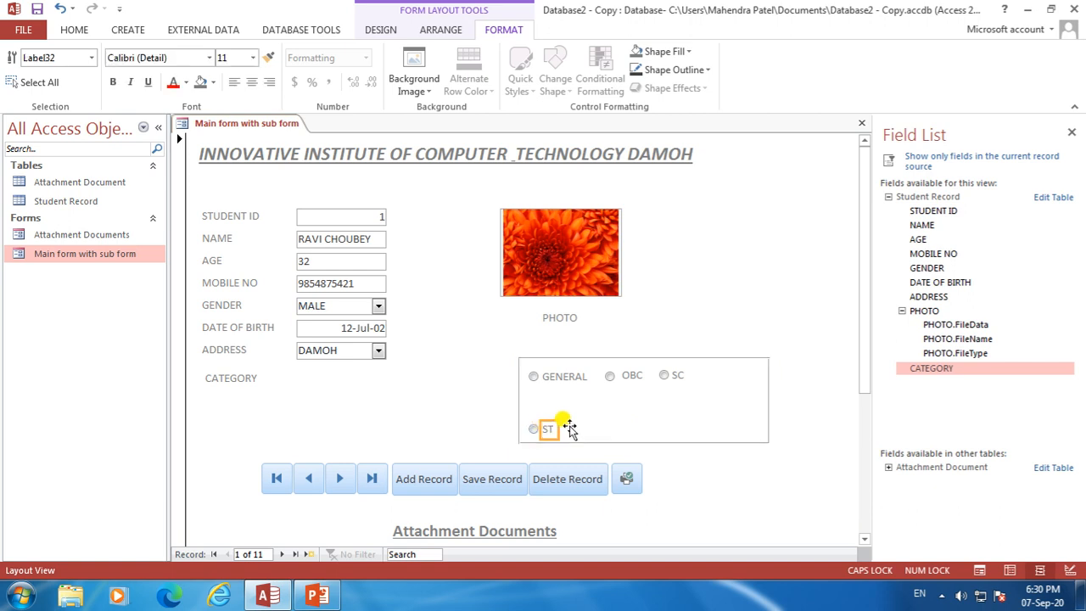
left_click(530, 429, "shift")
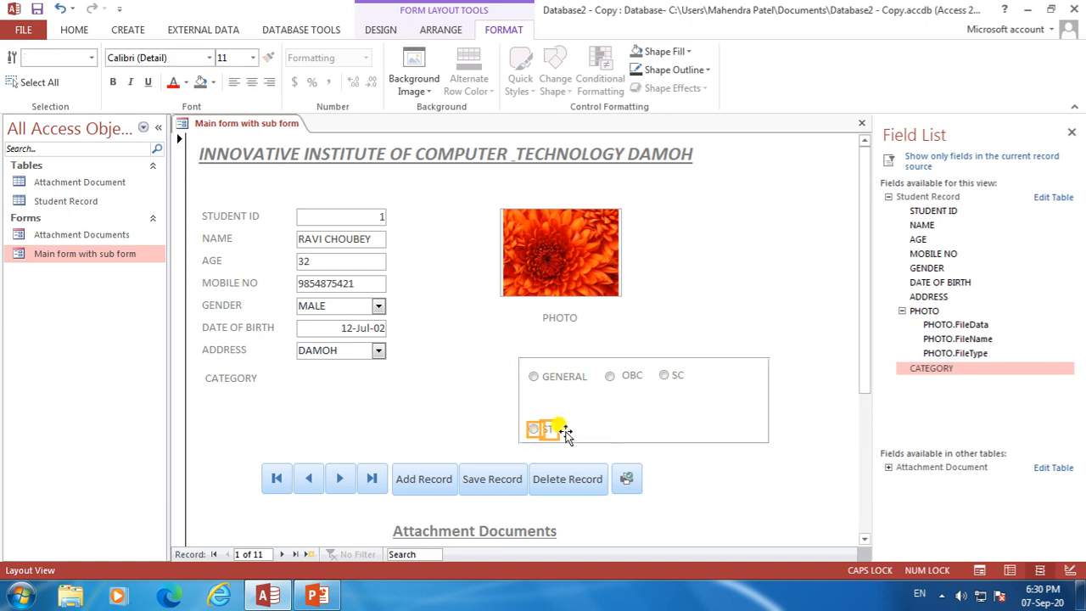
left_click_drag(541, 429, 558, 443)
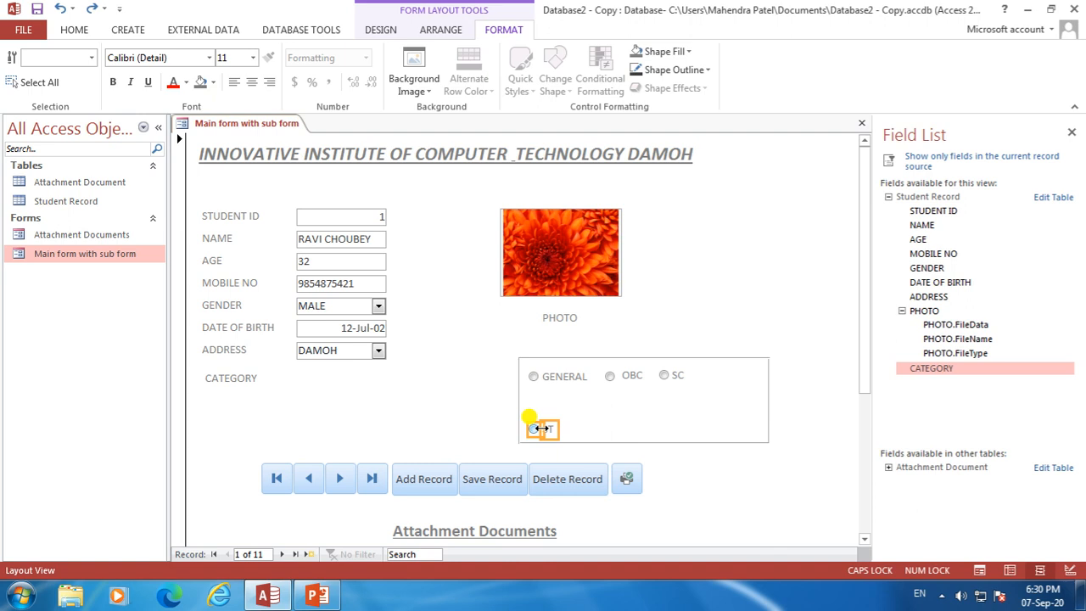
left_click_drag(537, 420, 560, 435)
key("Right")
key("Right")
key("Right")
key("Right")
key("Right")
key("Right")
key("Right")
key("Right")
key("Right")
key("Right")
key("Right")
key("Right")
key("Right")
key("Right")
key("Right")
key("Right")
key("Right")
key("Right")
key("Right")
key("Right")
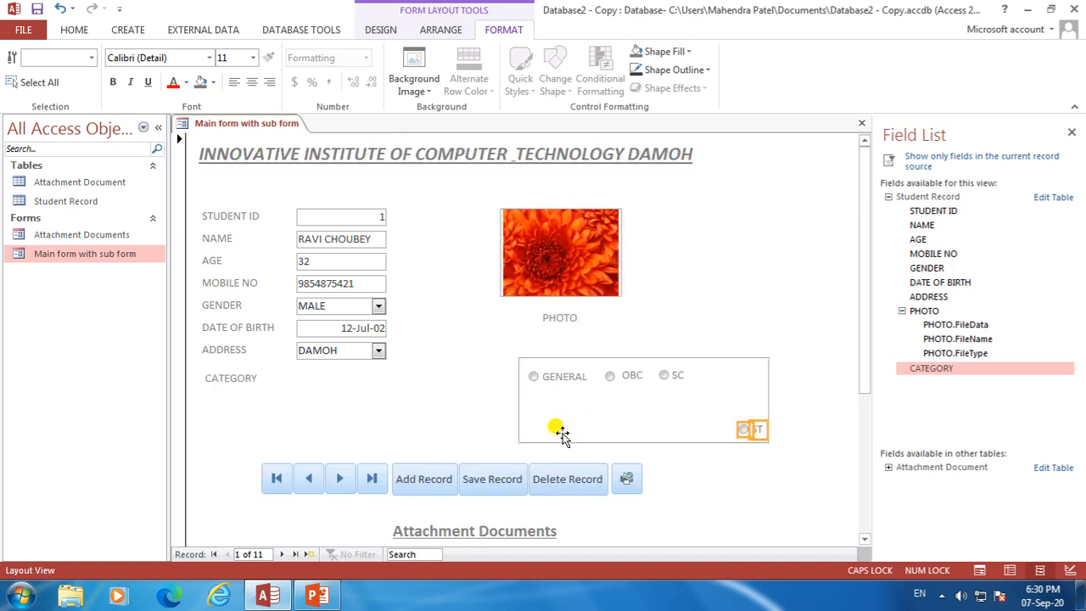
key("Left")
key("Left")
key("Left")
key("Left")
key("Left")
key("Left")
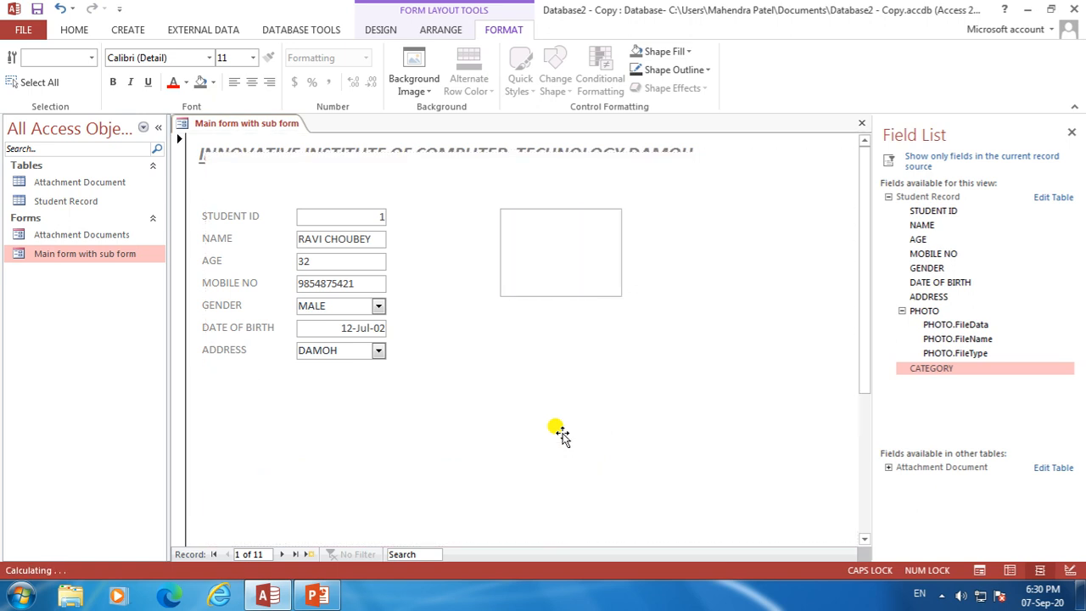
key("Up")
key("Up")
key("Up")
key("Up")
key("Up")
key("Up")
key("Up")
key("Up")
key("Up")
key("Up")
key("Up")
key("Up")
key("Up")
key("Up")
key("Up")
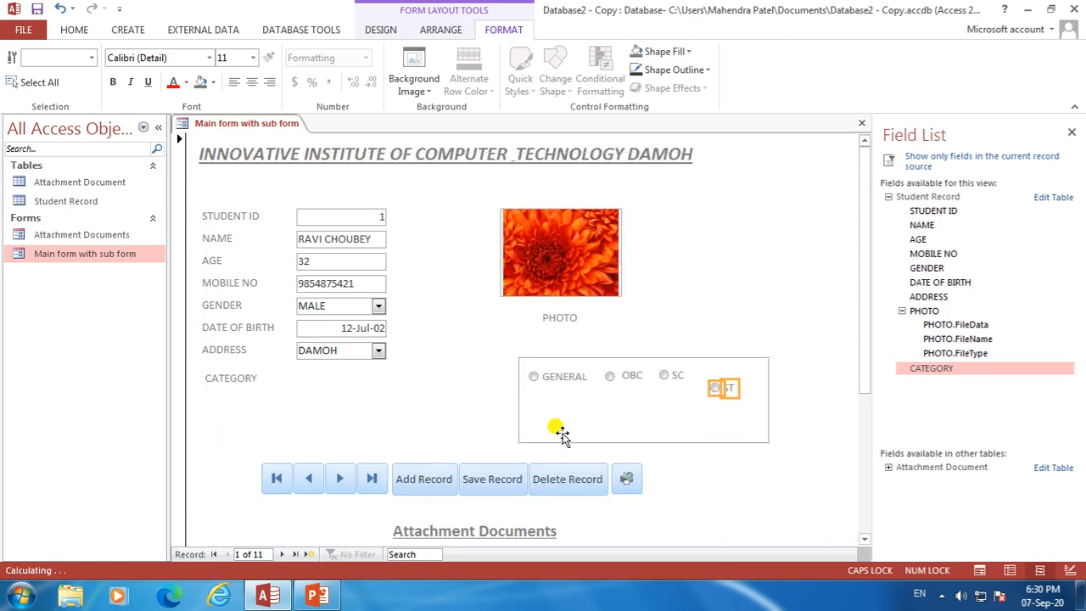
key("Up")
key("Left")
key("Left")
key("Left")
key("Left")
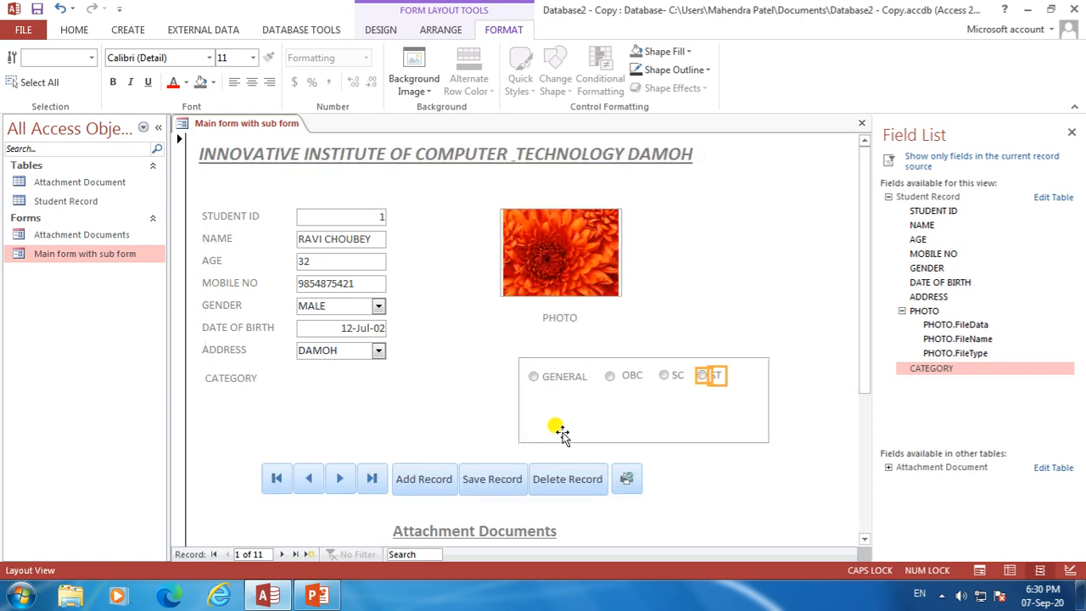
Shorten the option group frame to the height of its single row and move the group slightly down
left_click(707, 383)
left_click(713, 376)
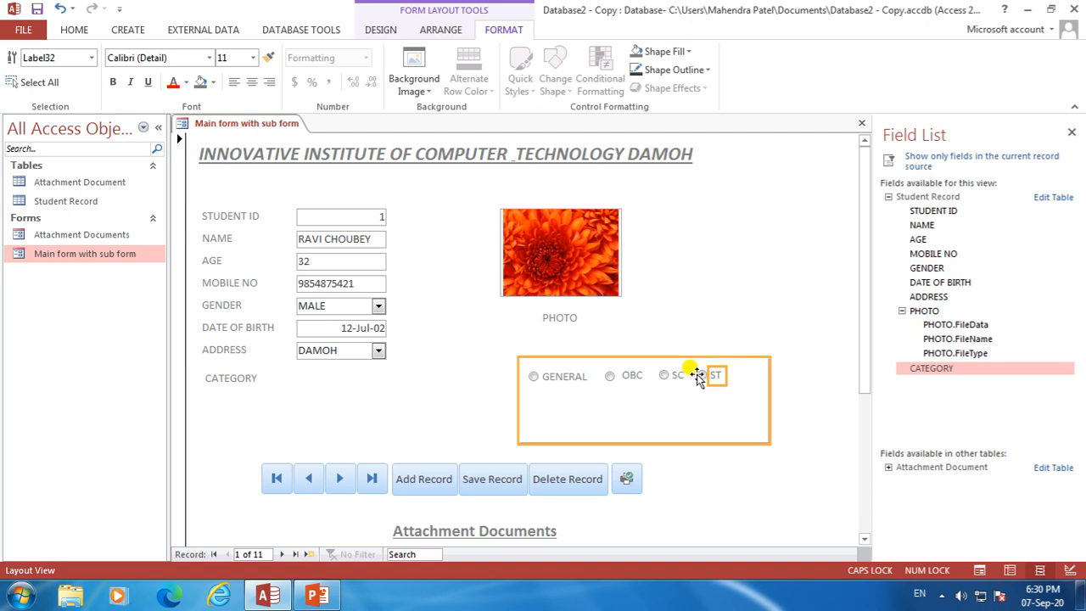
left_click(684, 387)
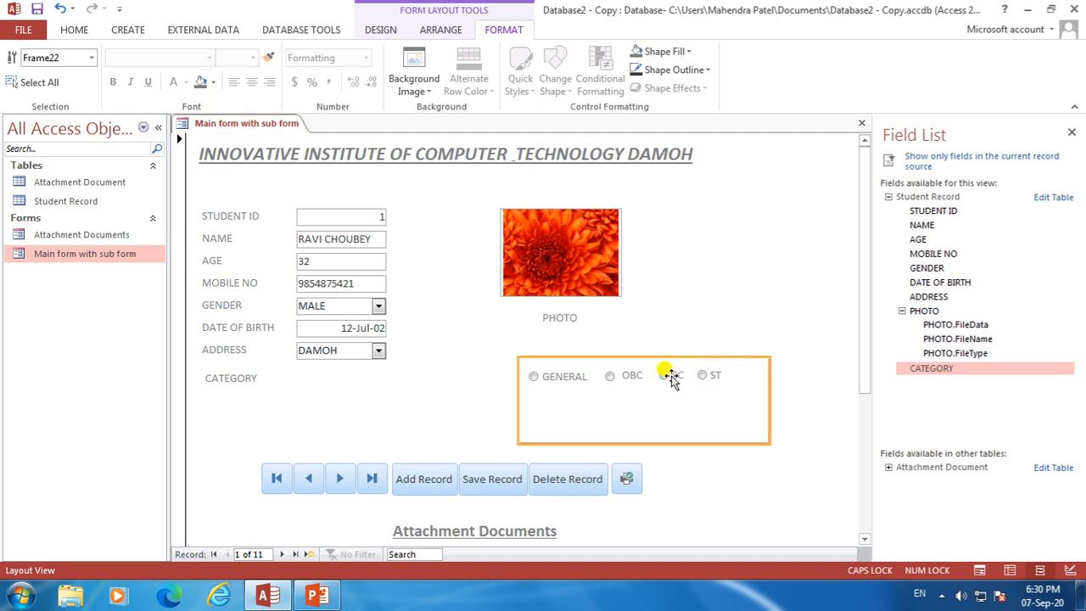
left_click(722, 315)
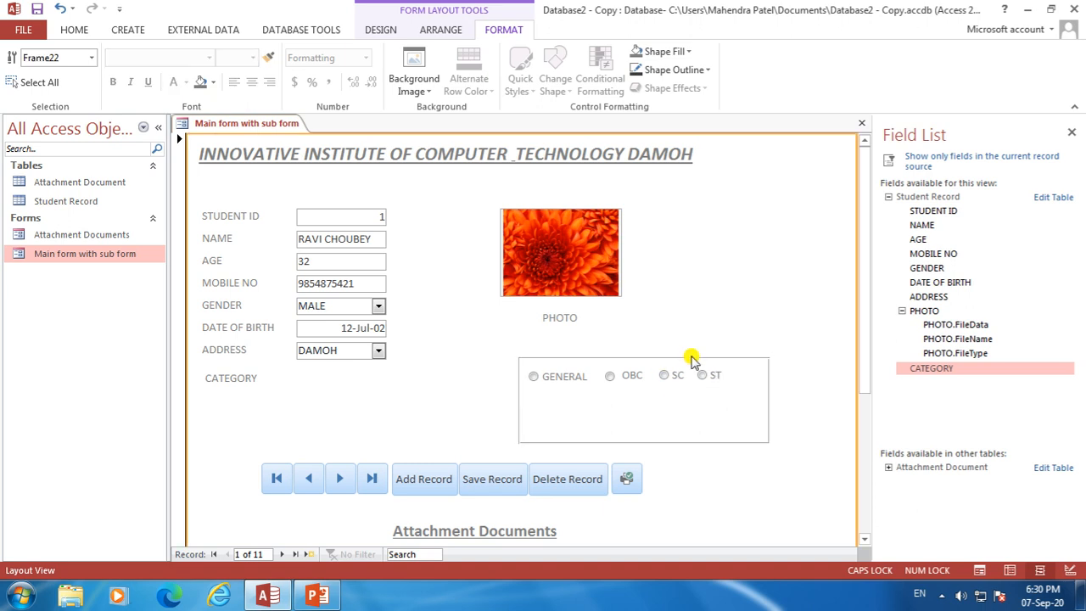
left_click(603, 442)
left_click_drag(653, 441, 652, 392)
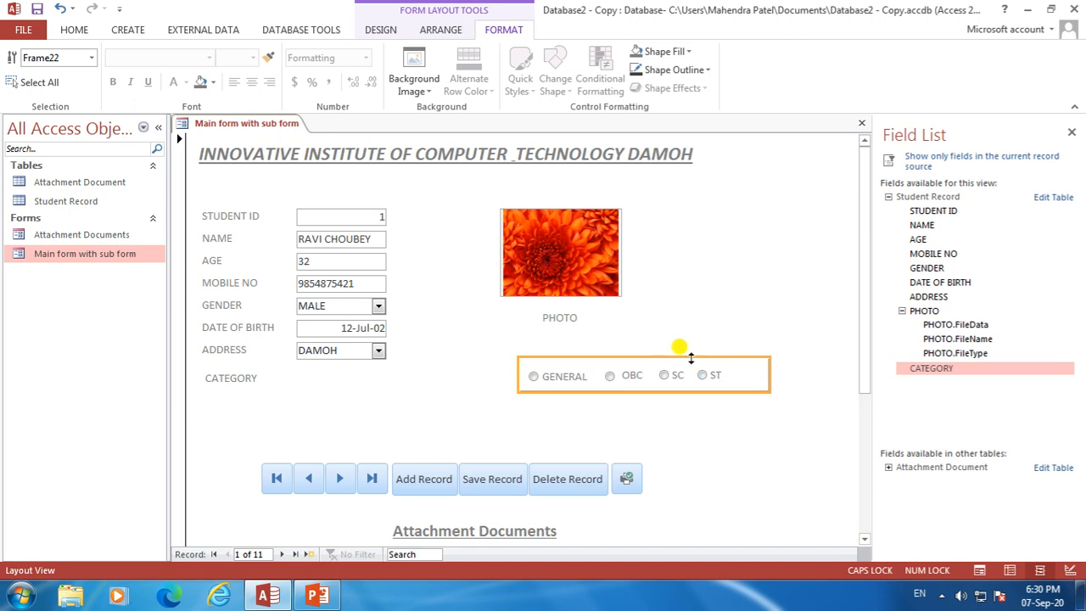
left_click(617, 435)
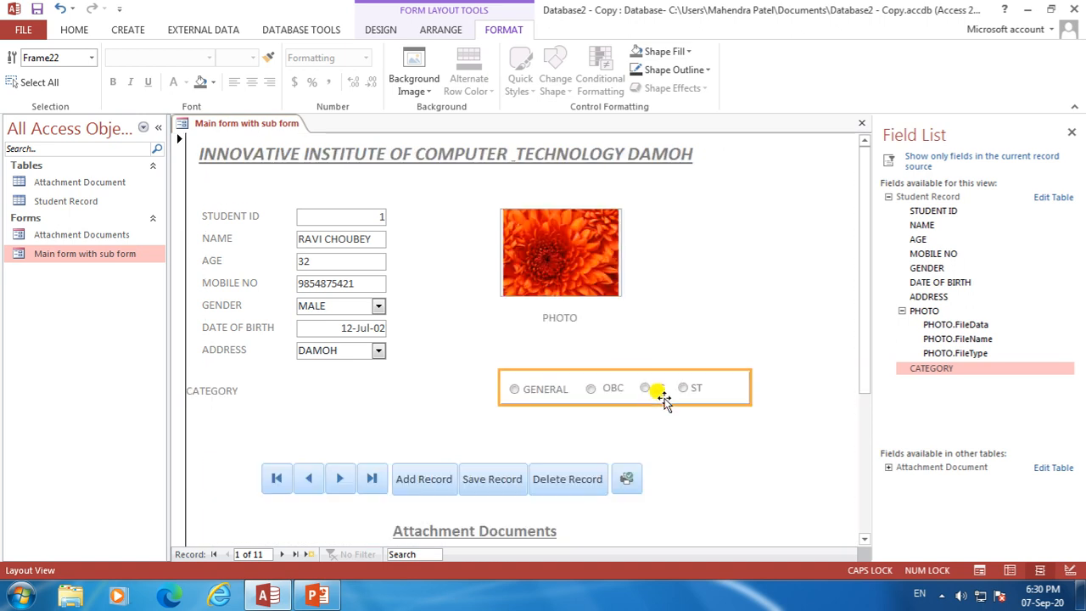
Try to stretch the option group frame across to the column of entry boxes, and undo the resizing
left_click_drag(499, 392, 296, 408)
left_click_drag(752, 387, 469, 396)
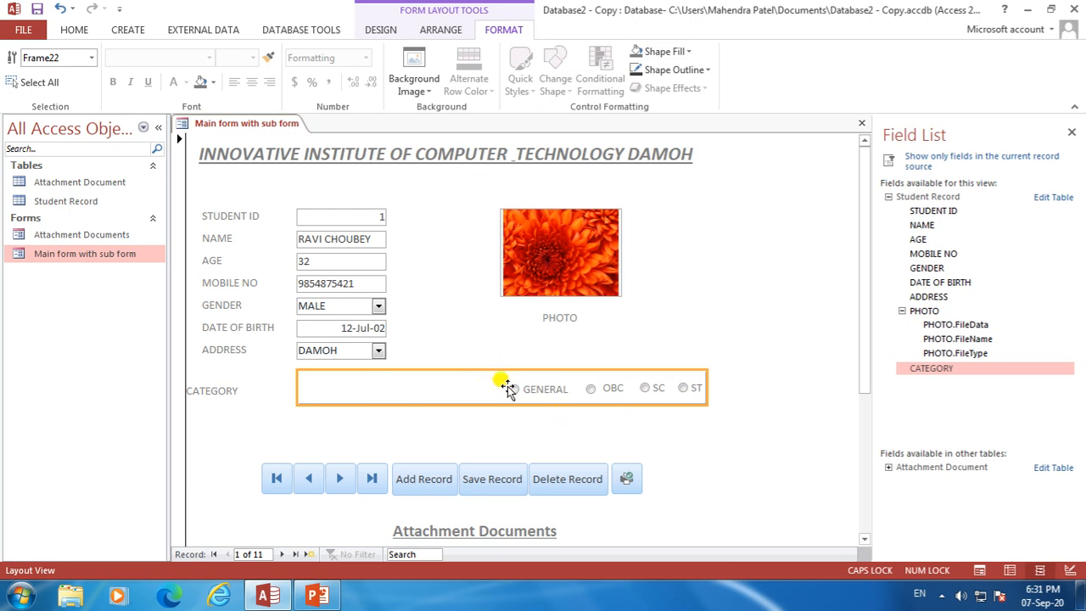
key("ctrl+z")
key("ctrl+z")
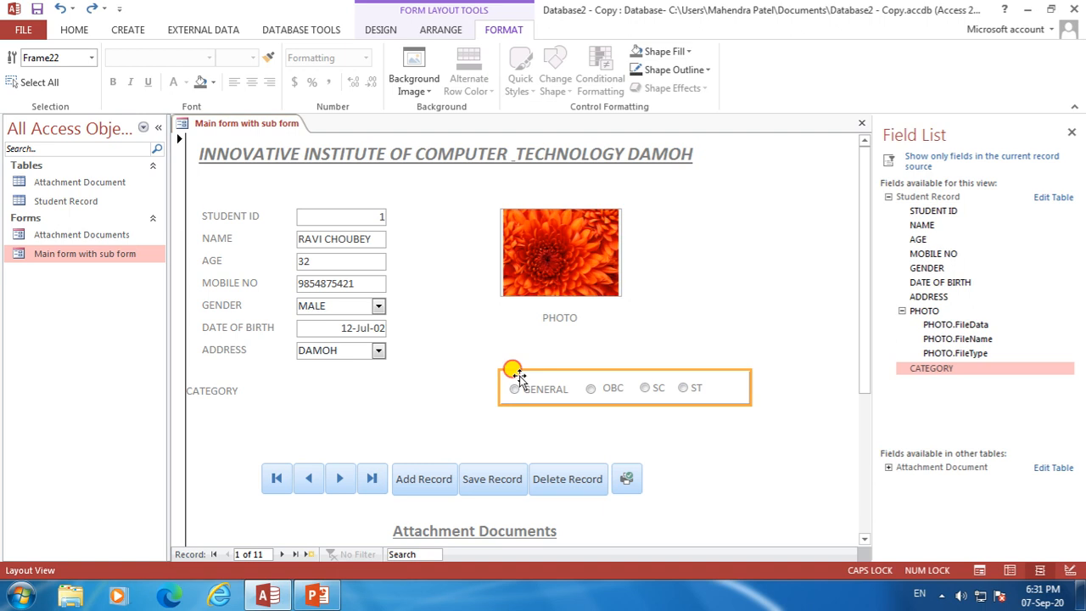
key("ctrl+z")
Shift the CATEGORY option group part of the way toward the column of entry boxes
left_click(227, 402)
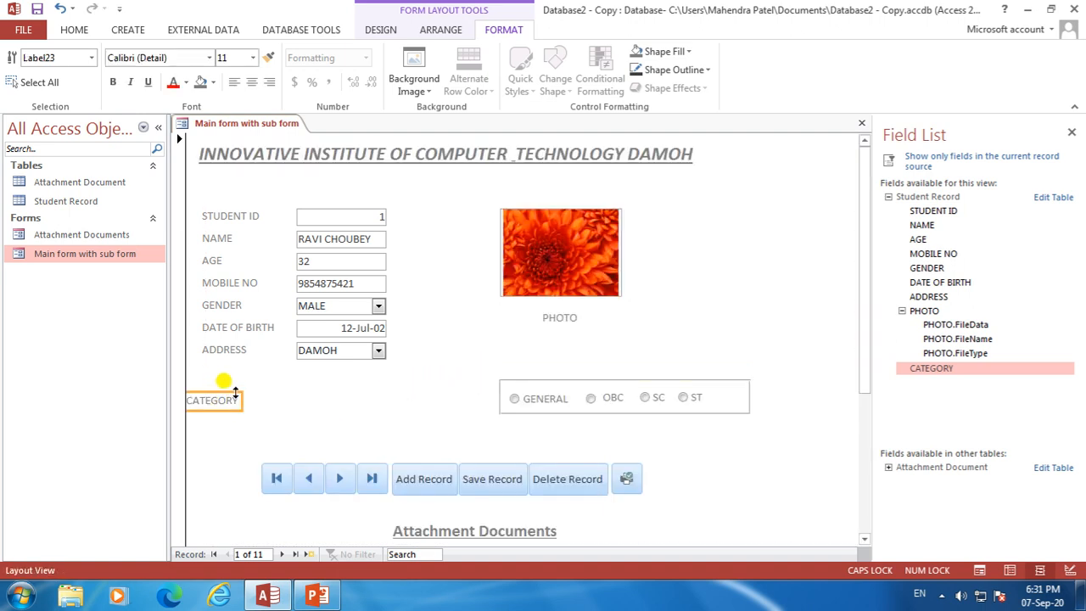
left_click_drag(236, 407, 295, 411)
left_click_drag(514, 381, 373, 377)
left_click(222, 406)
Try to move the CATEGORY label with its option group up under ADDRESS in Design View, and return to Layout View
right_click(250, 125)
left_click(289, 230)
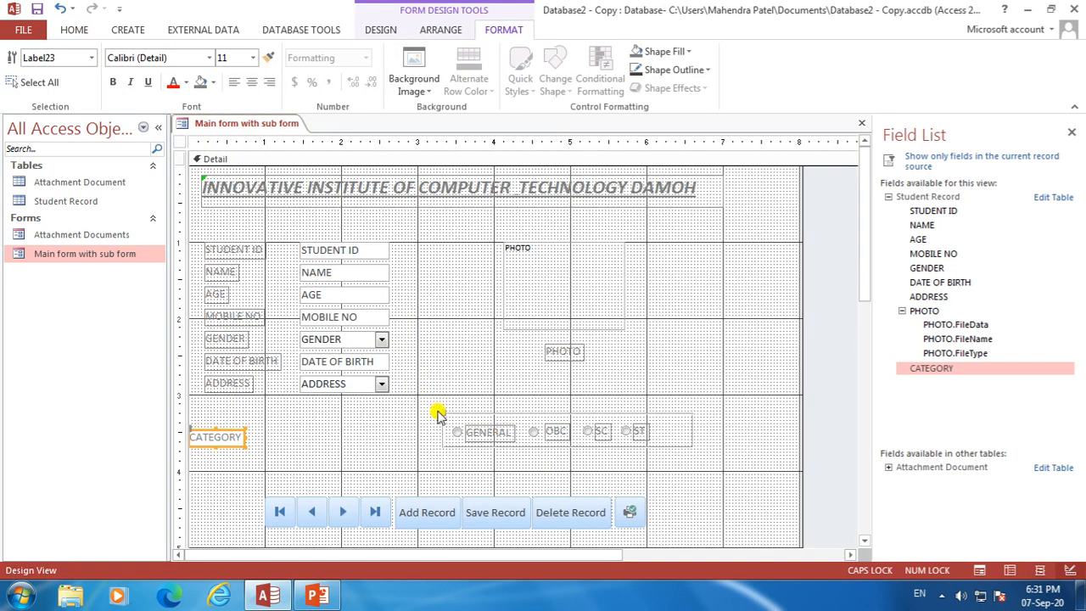
left_click_drag(211, 433, 226, 411)
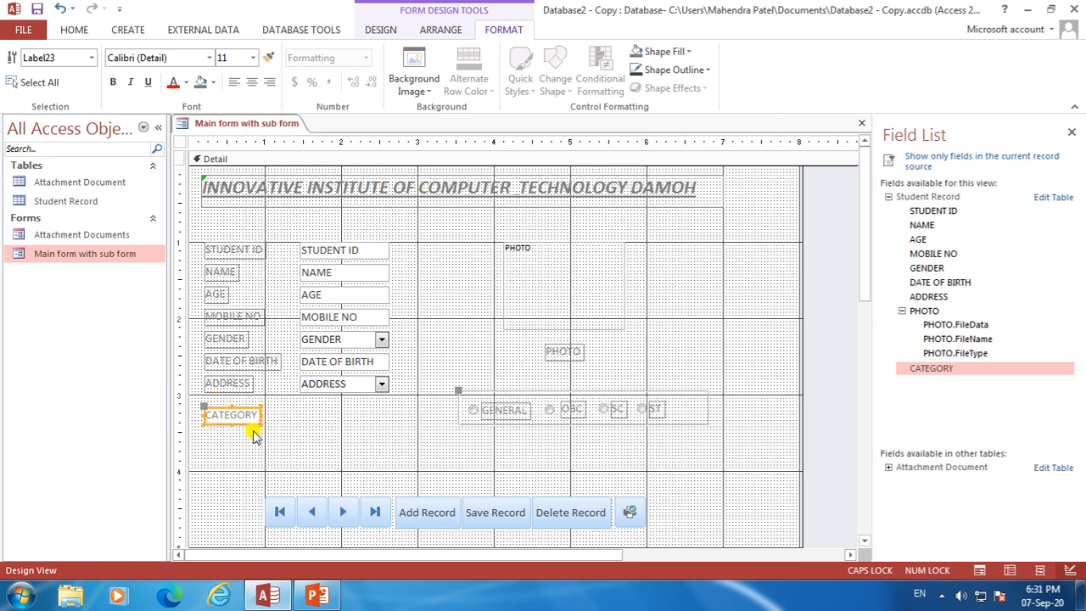
left_click(502, 393)
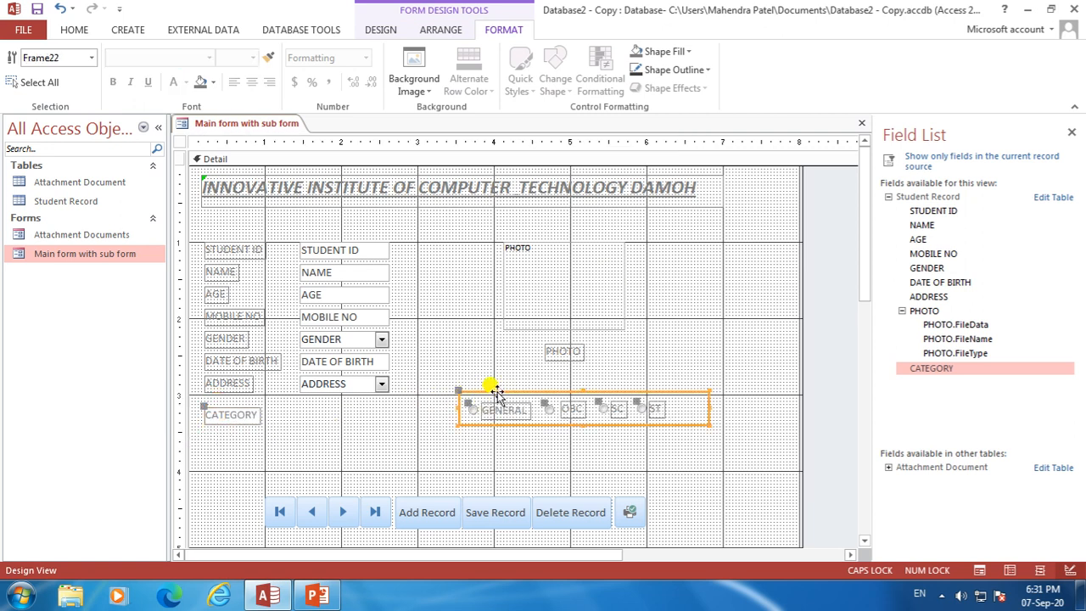
right_click(251, 132)
left_click(289, 212)
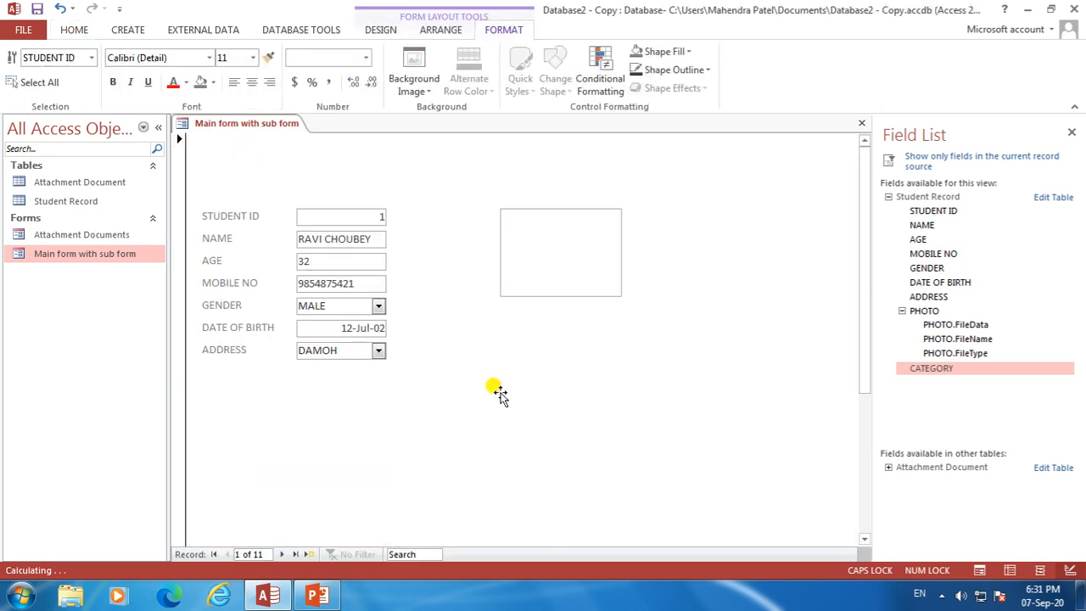
Move the CATEGORY label away from the form's edge and nudge it into place just before the option group frame
left_click(483, 374)
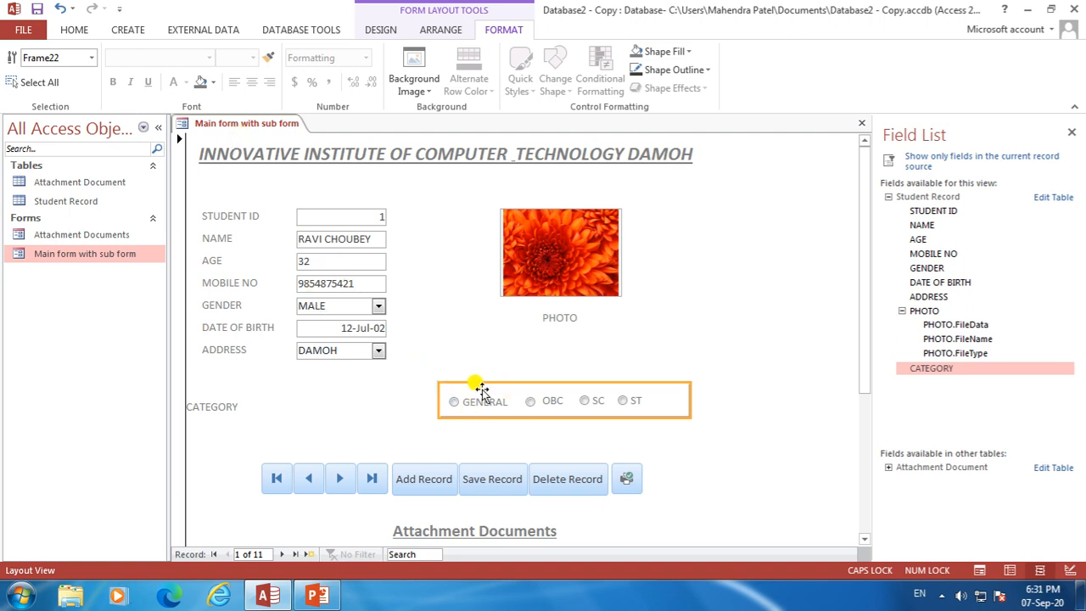
left_click_drag(481, 392, 357, 389)
left_click(218, 407)
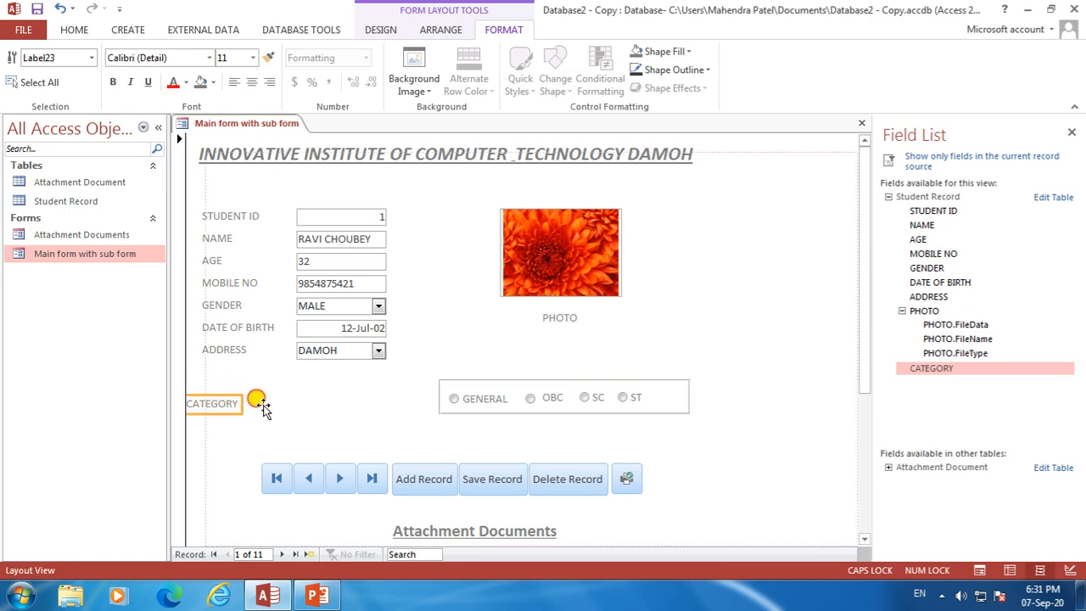
left_click_drag(409, 403, 406, 398)
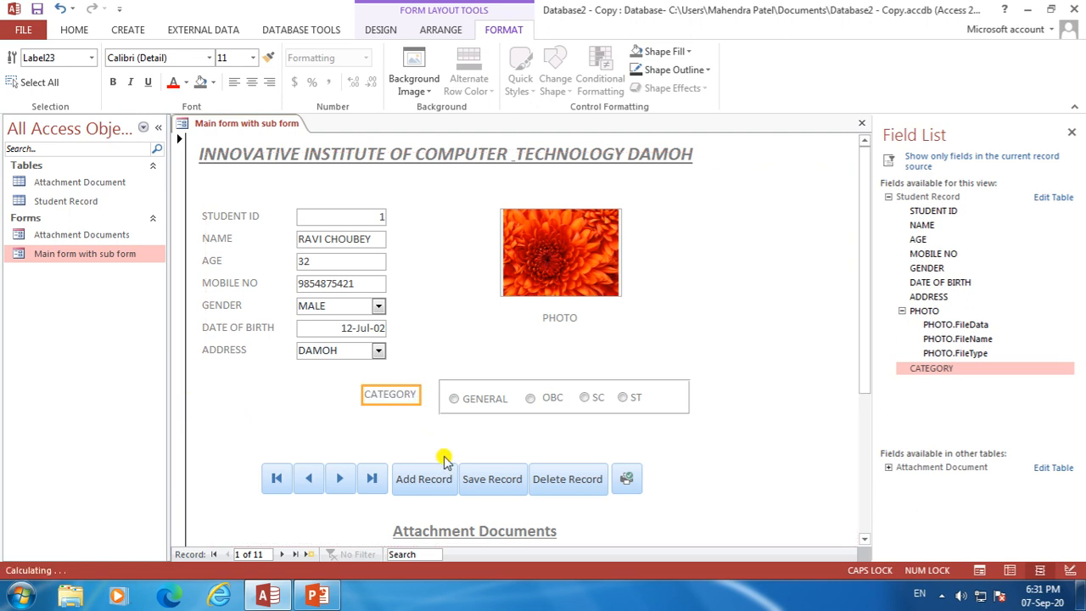
key("Left")
key("Left")
key("Left")
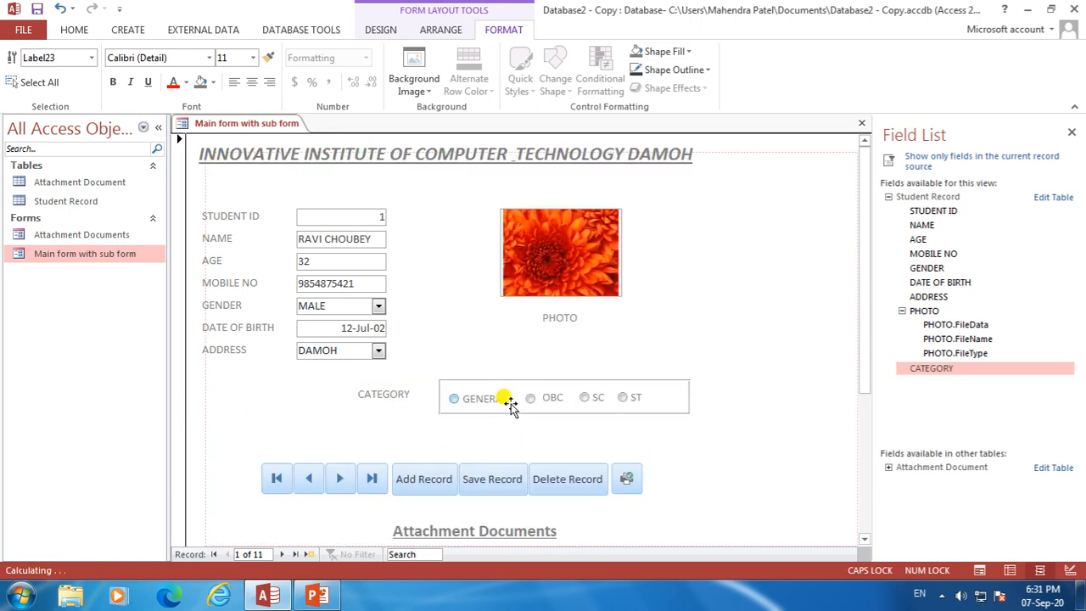
Nudge the option group with its label across until CATEGORY lines up beneath the ADDRESS label
left_click(480, 382)
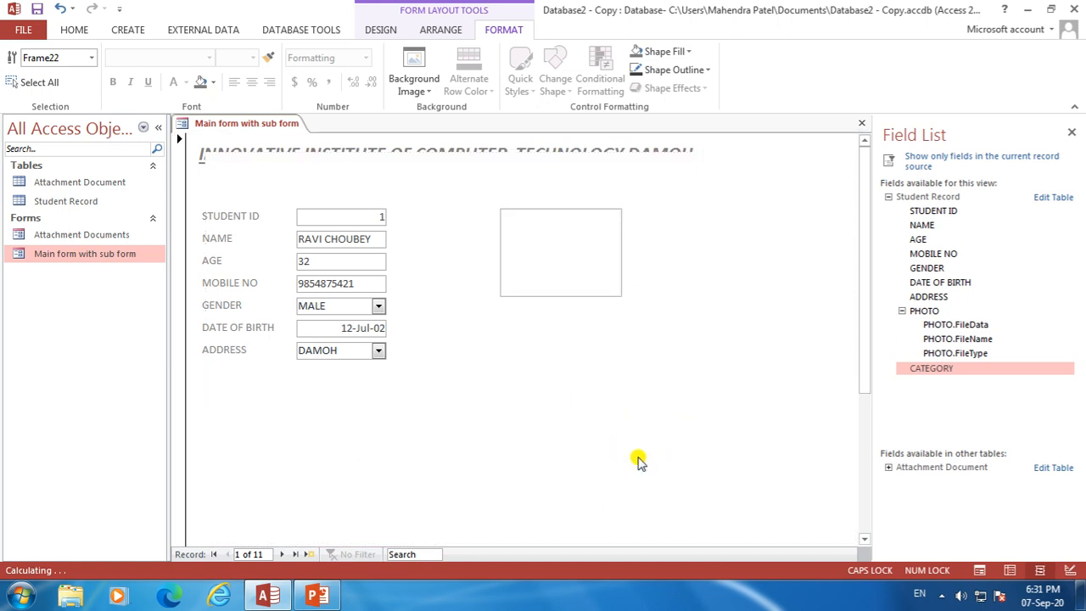
key("Left")
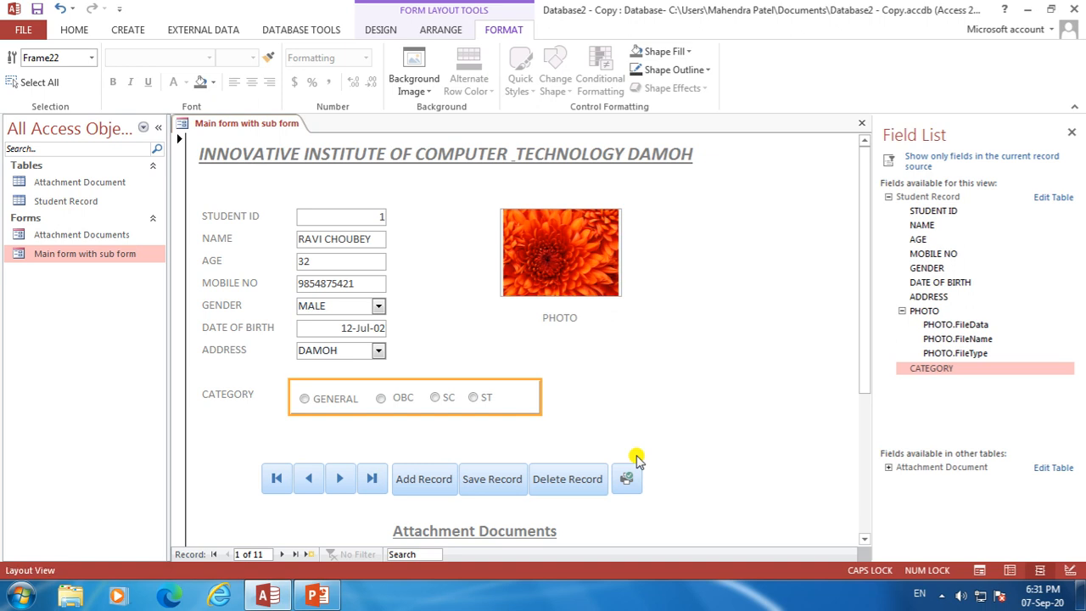
left_click(439, 379)
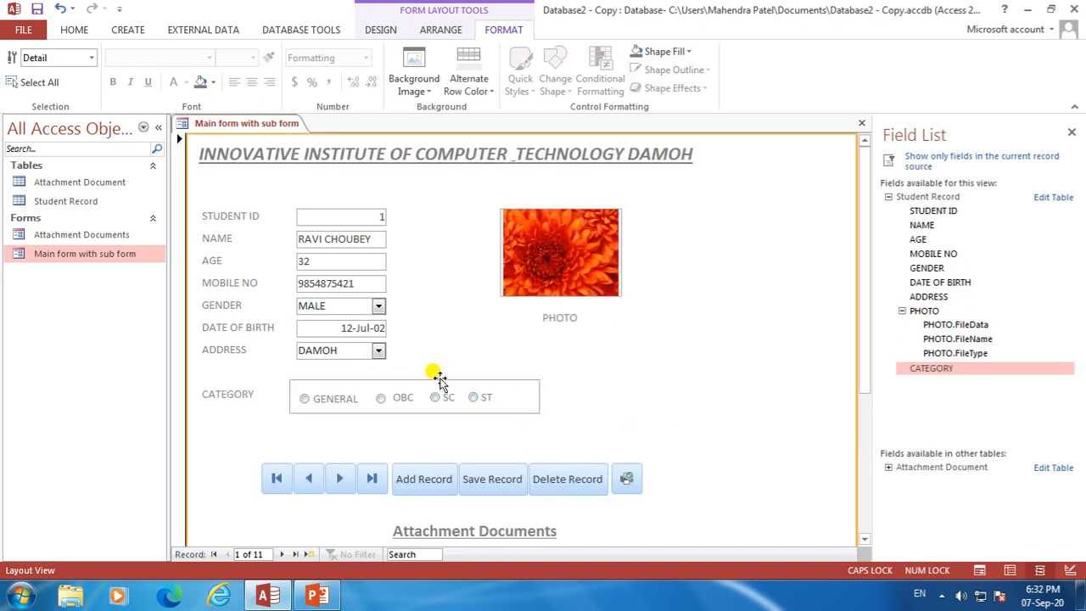
Review the form in Design View and Layout View, from the title to the Attachment Documents subform
right_click(253, 125)
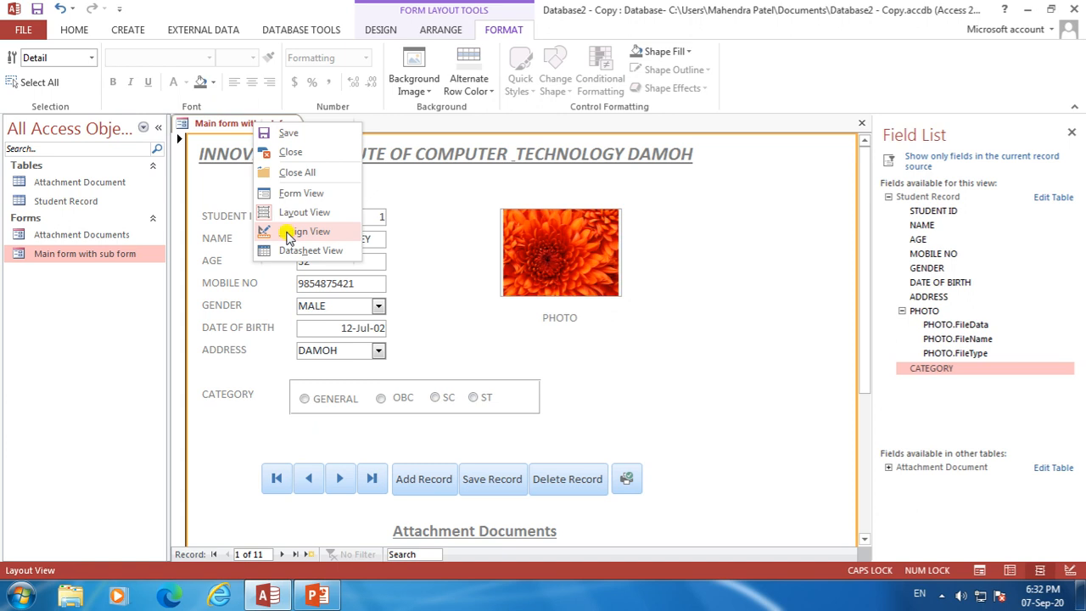
left_click(289, 234)
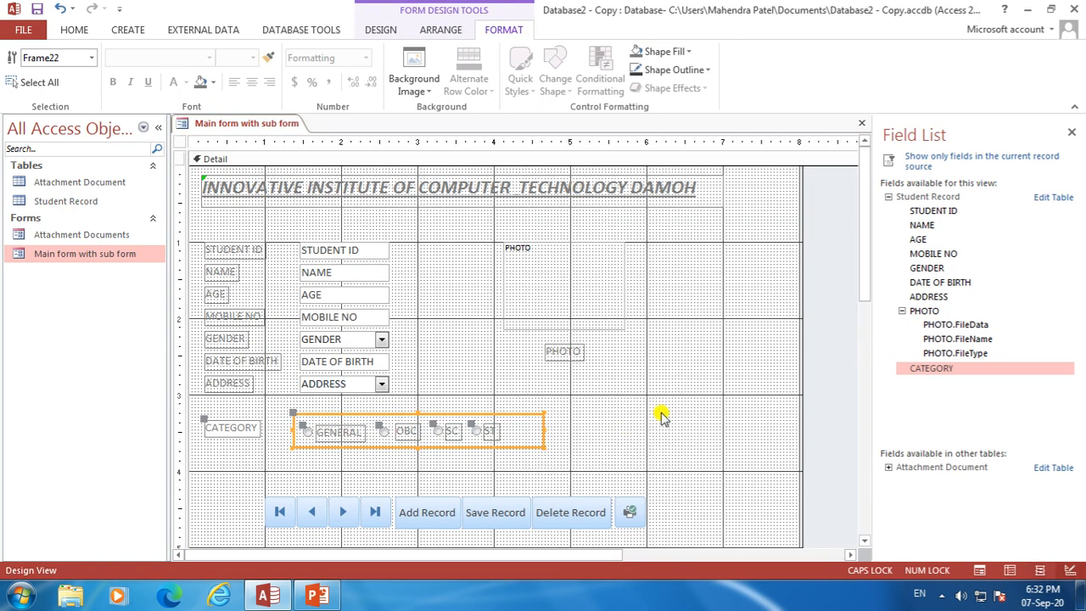
left_click(661, 415)
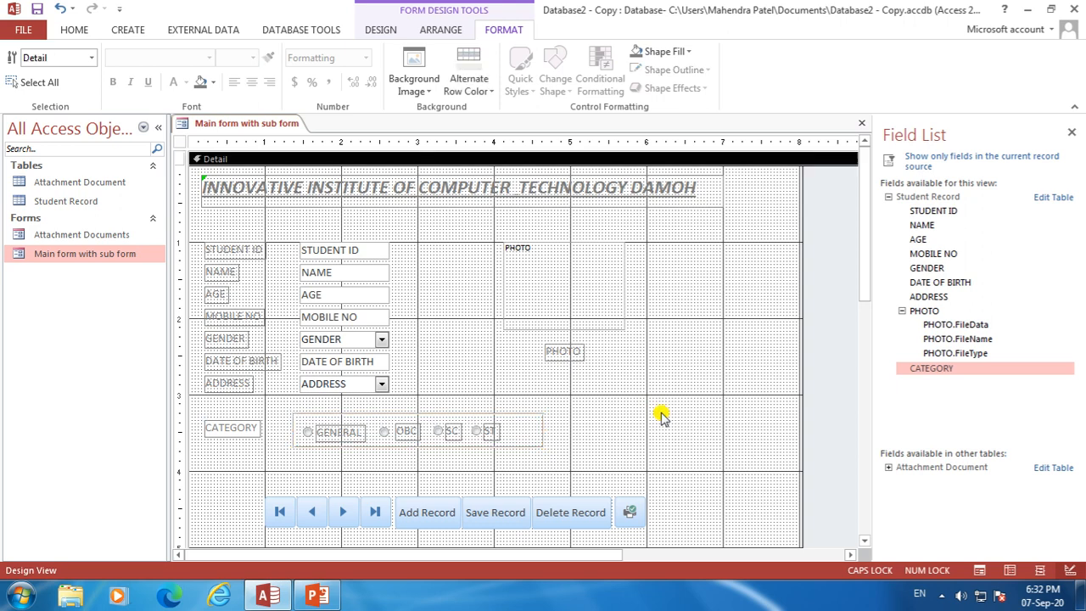
left_click_drag(864, 280, 868, 371)
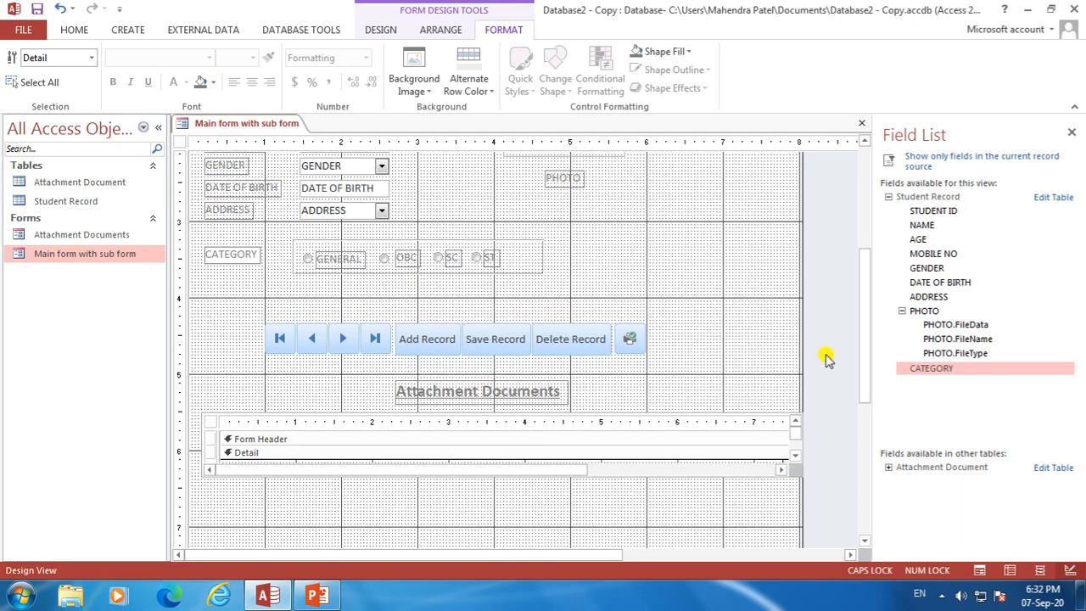
left_click_drag(864, 379, 859, 261)
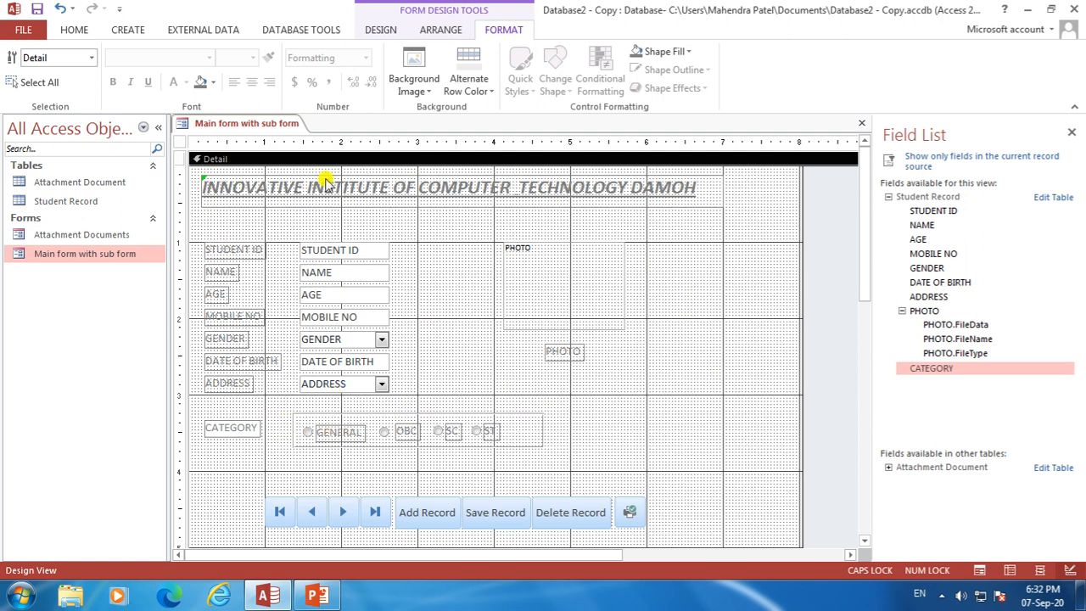
right_click(255, 124)
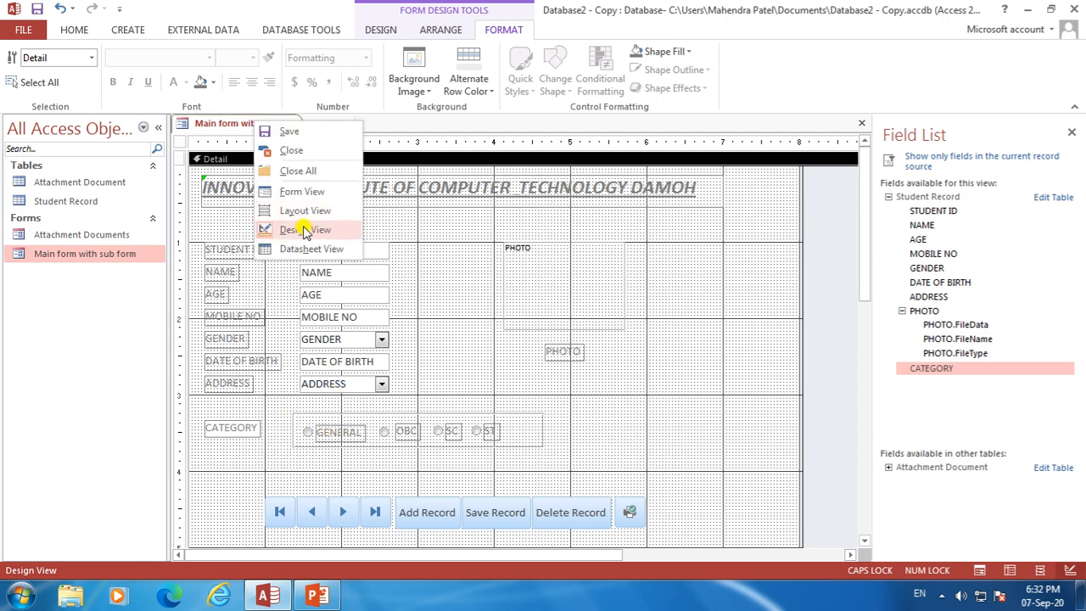
left_click(302, 213)
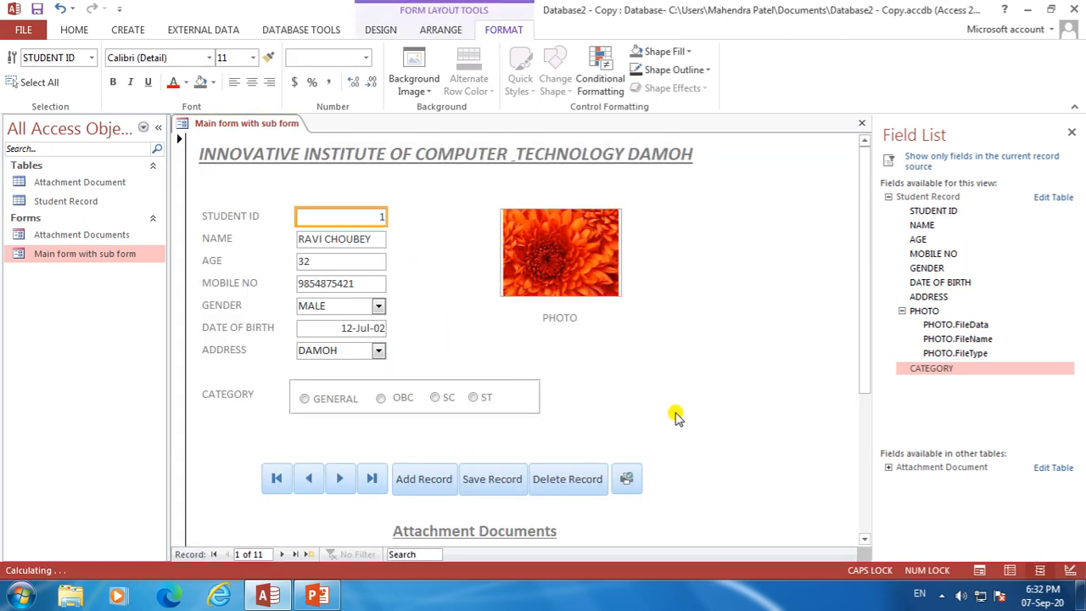
left_click_drag(864, 263, 865, 300)
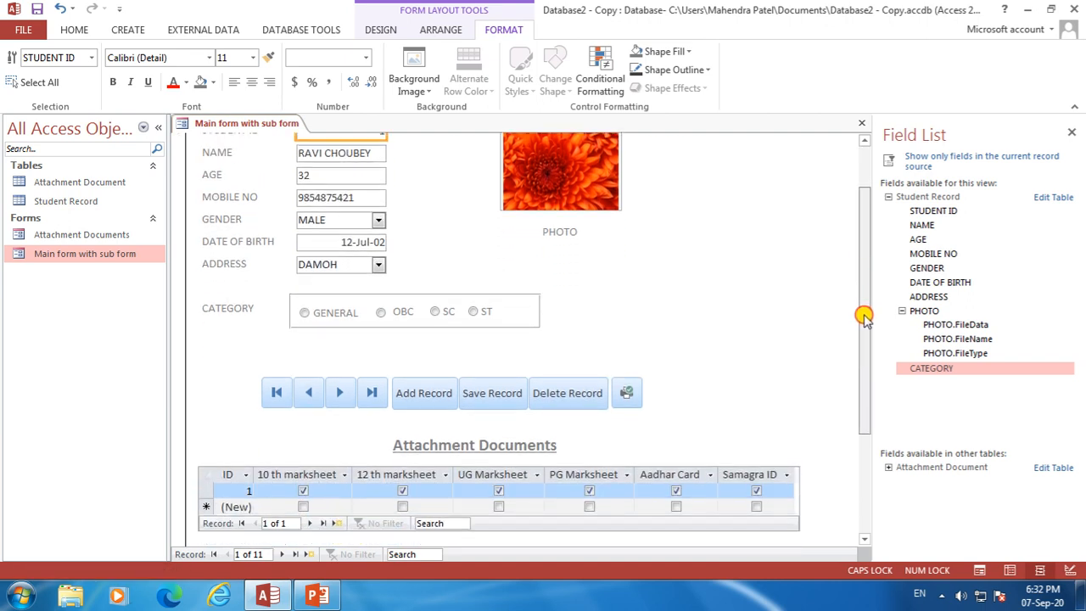
Show the form in Form View, try the OBC and SC options, and set CATEGORY to GENERAL for student ID 1
right_click(211, 125)
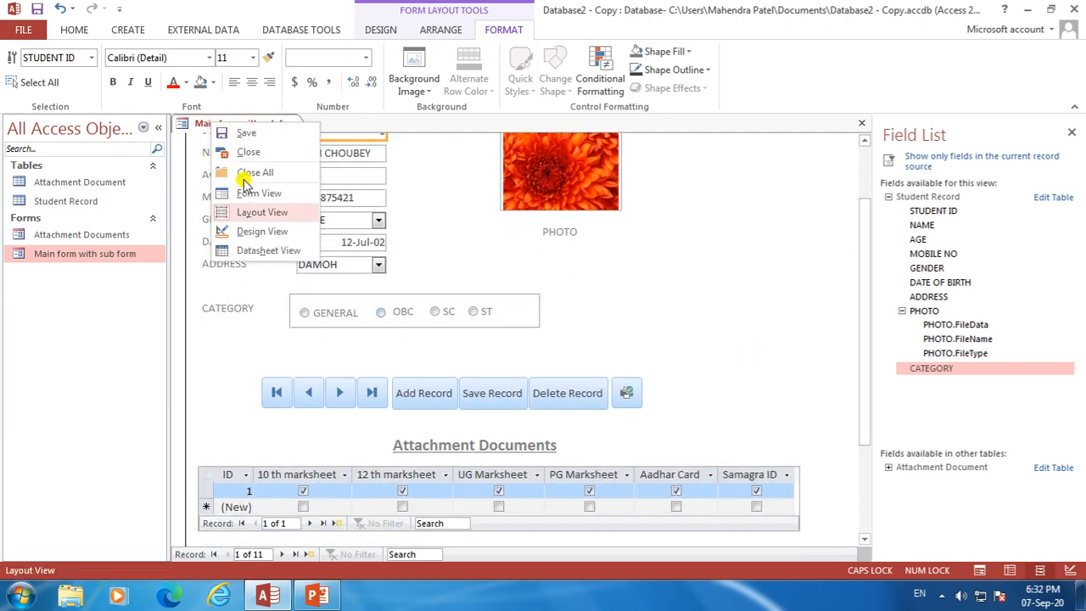
left_click(280, 195)
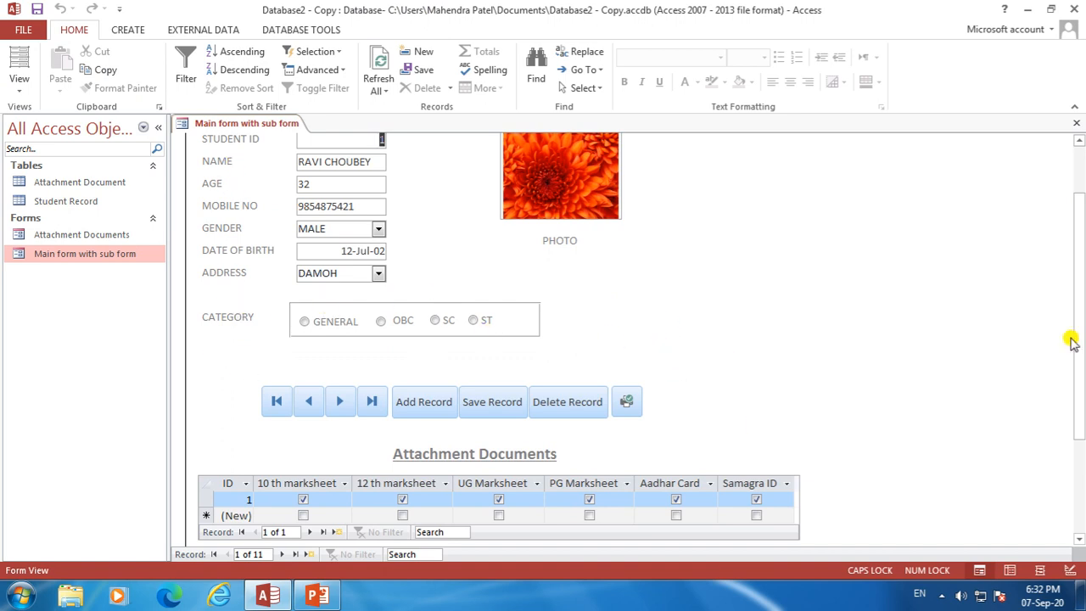
mouse_move(1078, 328)
left_mouse_down()
mouse_move(1081, 375)
mouse_move(1081, 344)
left_mouse_up()
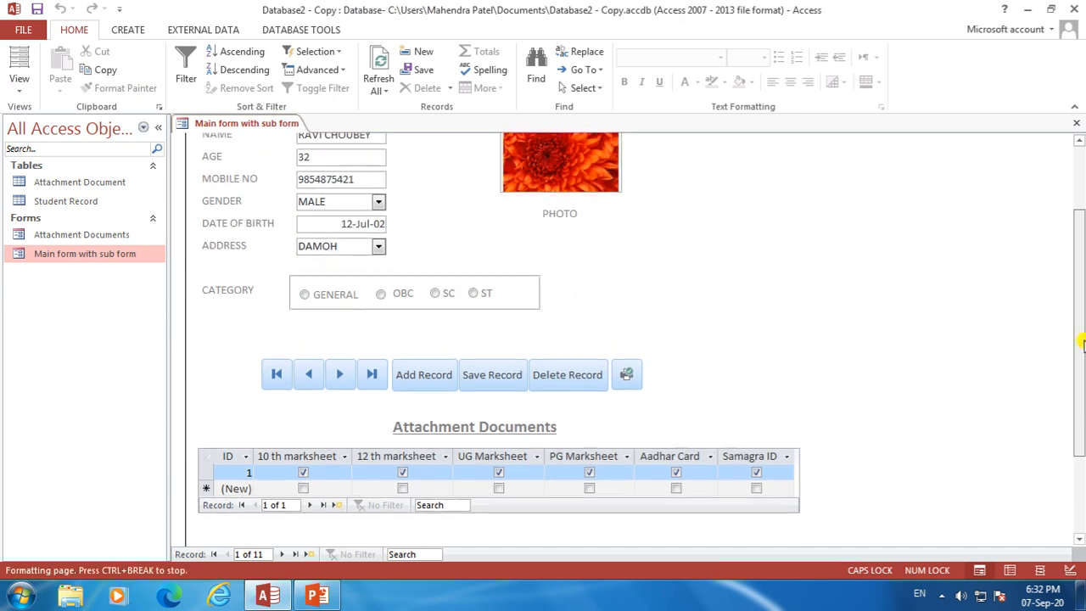
left_click(304, 295)
left_click(381, 294)
left_click(433, 294)
left_click(381, 294)
left_click(304, 297)
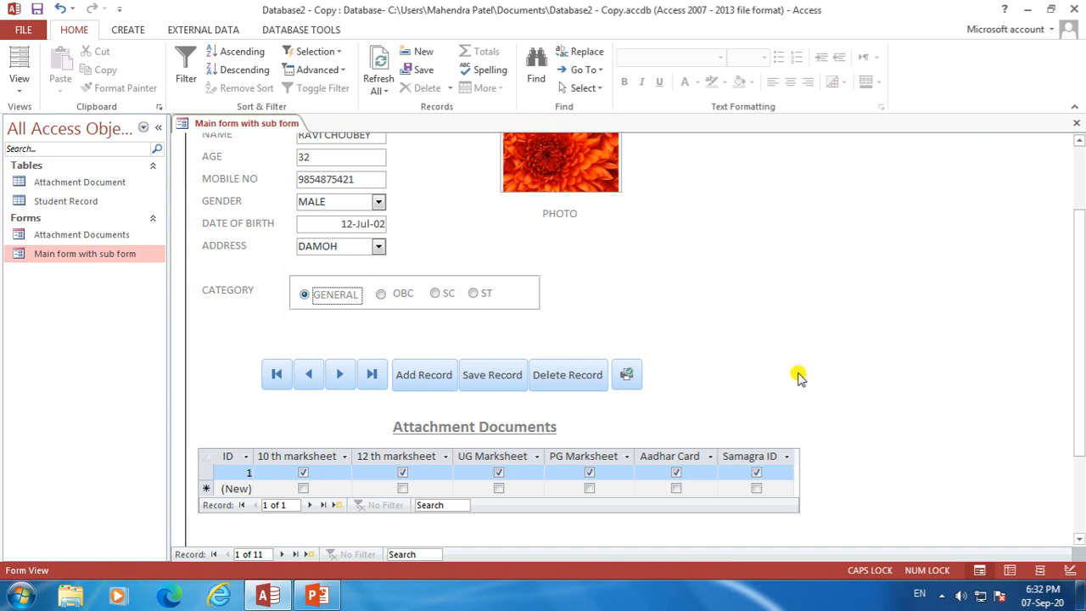
Save the Main form with sub form
mouse_move(1080, 342)
left_mouse_down()
mouse_move(1081, 297)
mouse_move(1076, 327)
left_mouse_up()
right_click(224, 126)
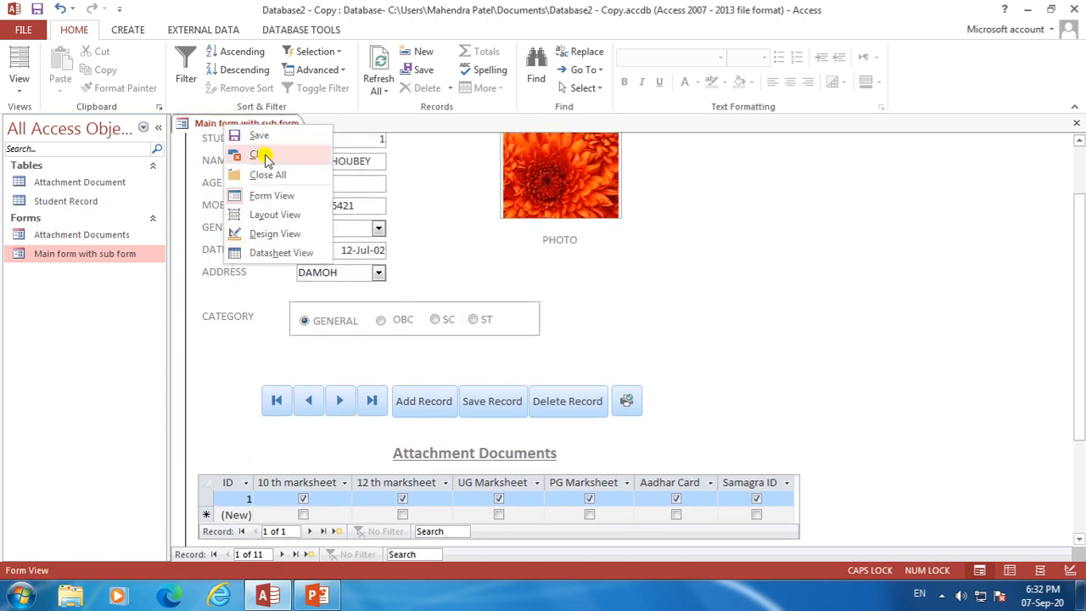
left_click(258, 138)
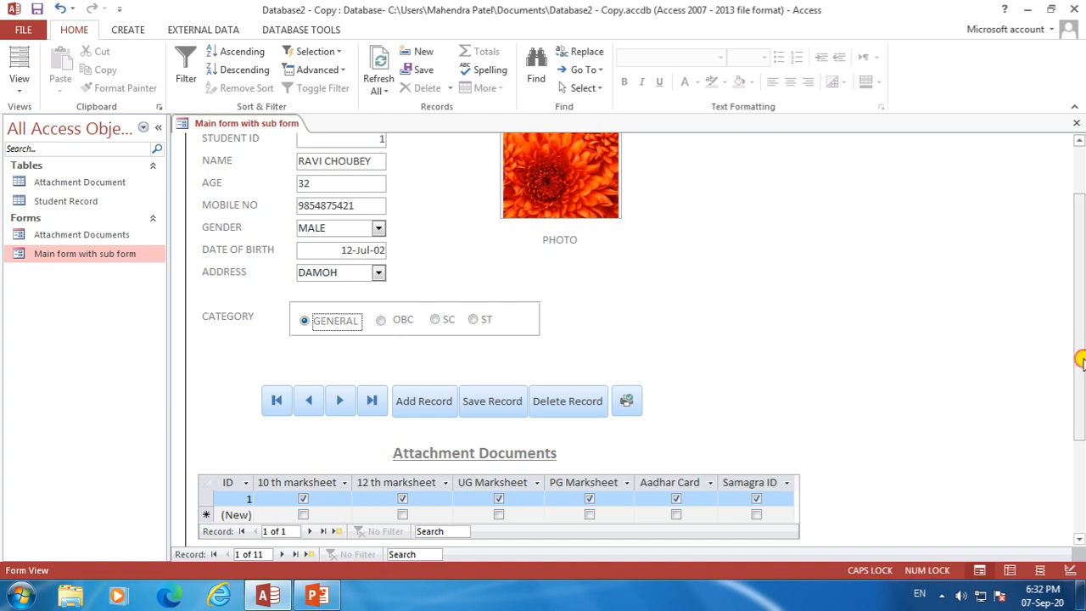
Check the attachment row of student ID 1 and save that student's record
left_click_drag(1079, 360, 1078, 342)
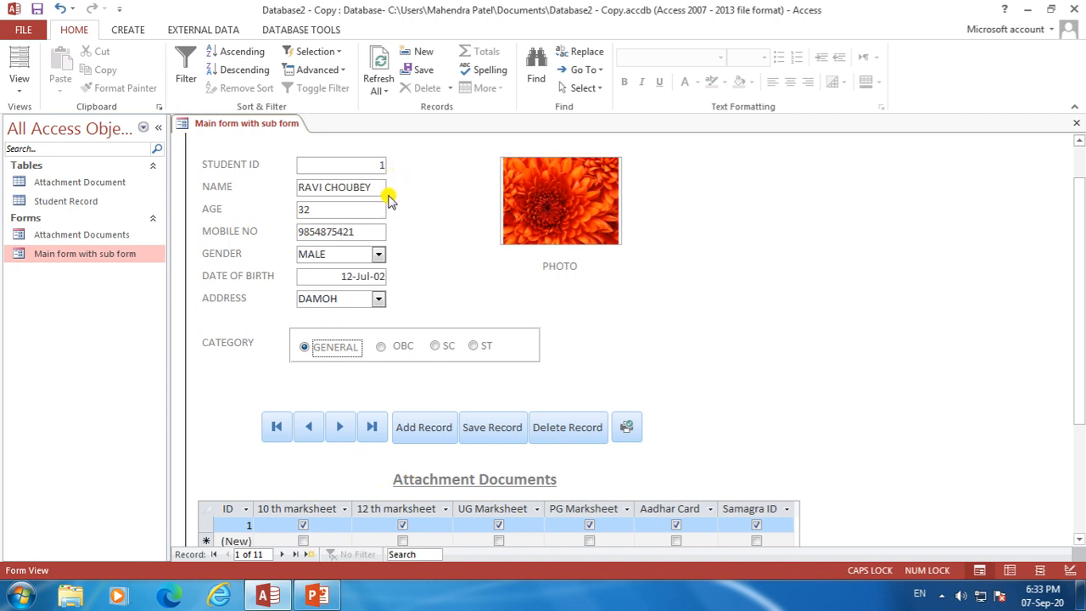
left_click(248, 524)
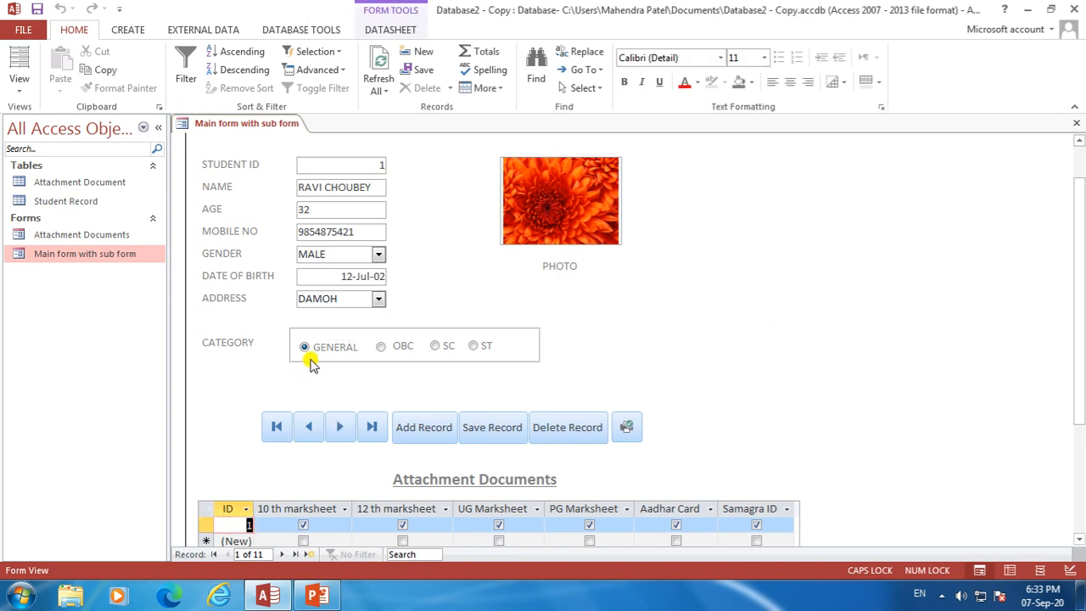
left_click(496, 433)
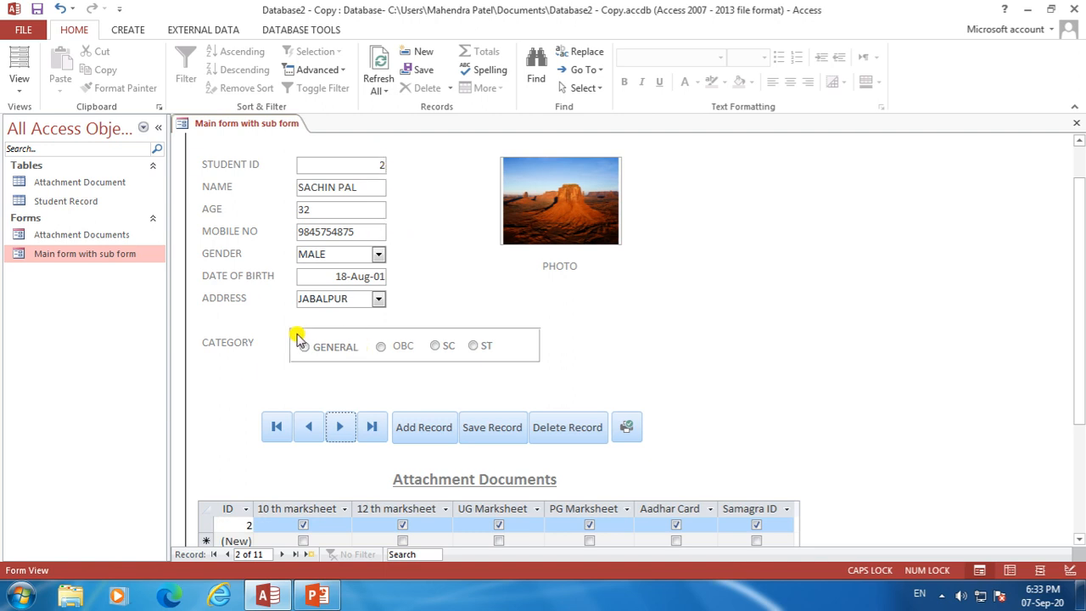
Set CATEGORY to OBC for student IDs 2 and 3, saving each record, and go back to student ID 2
left_click(380, 347)
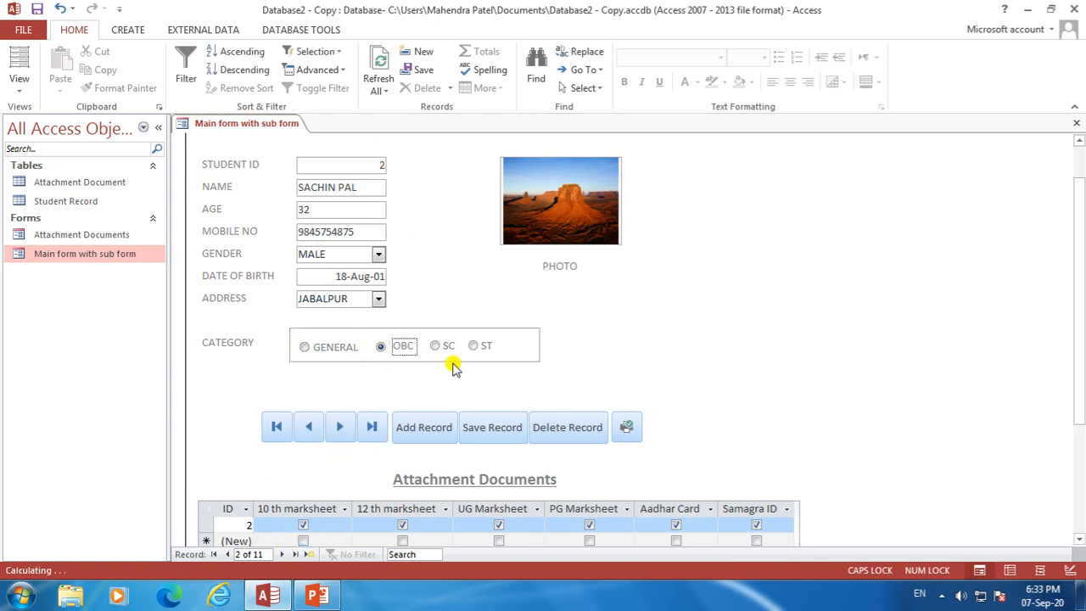
left_click(496, 431)
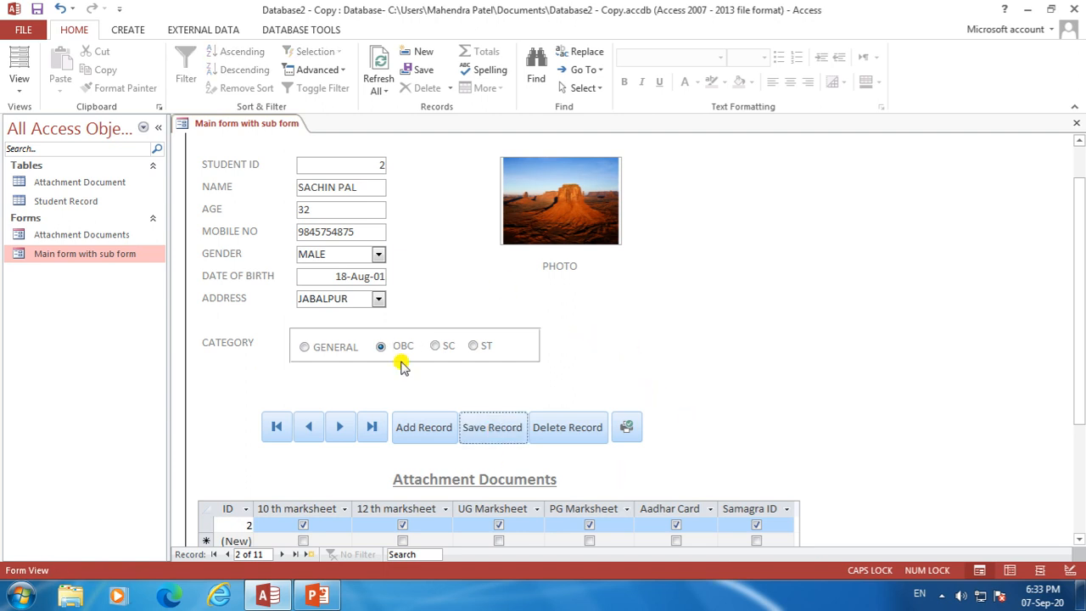
left_click(341, 428)
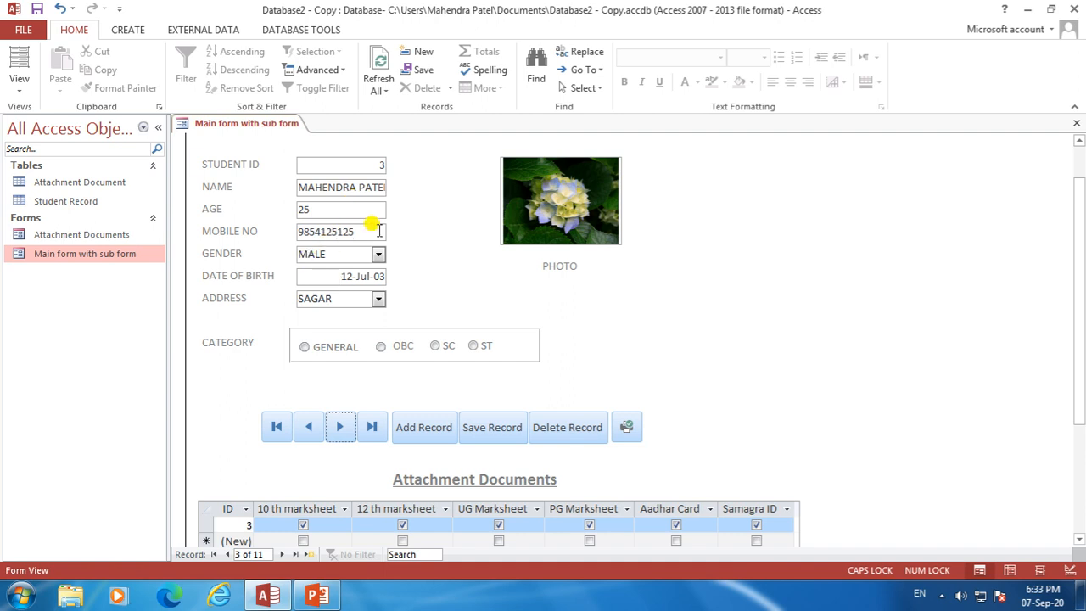
left_click(381, 350)
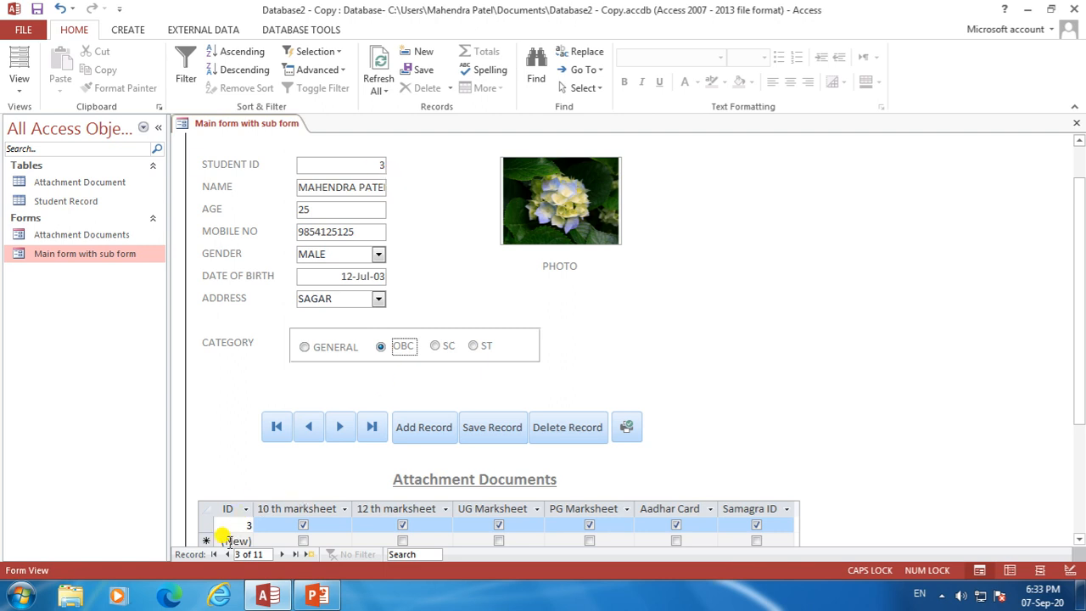
left_click(498, 431)
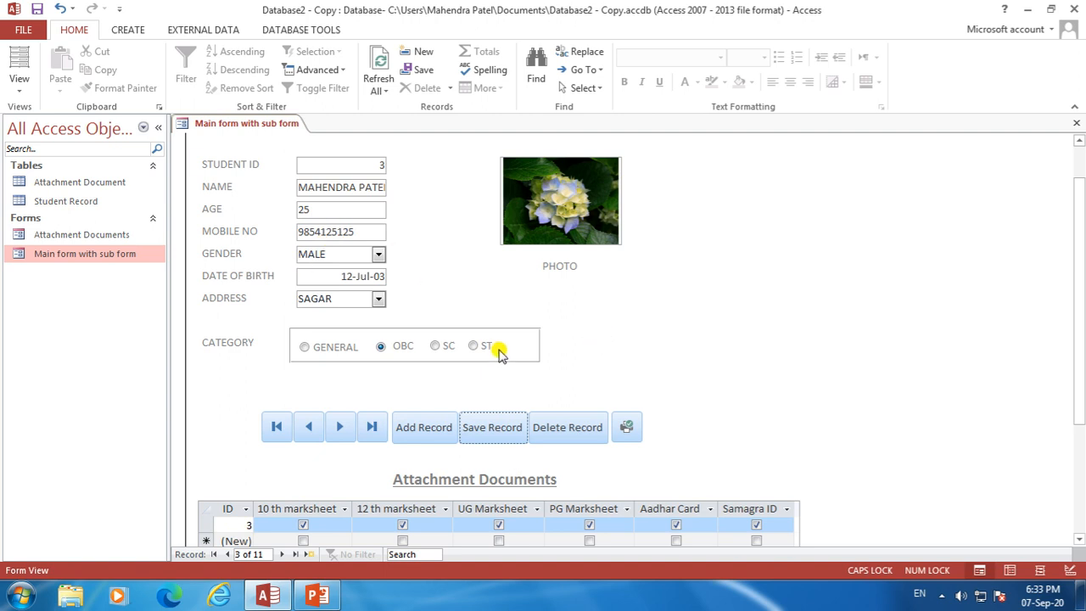
left_click(307, 429)
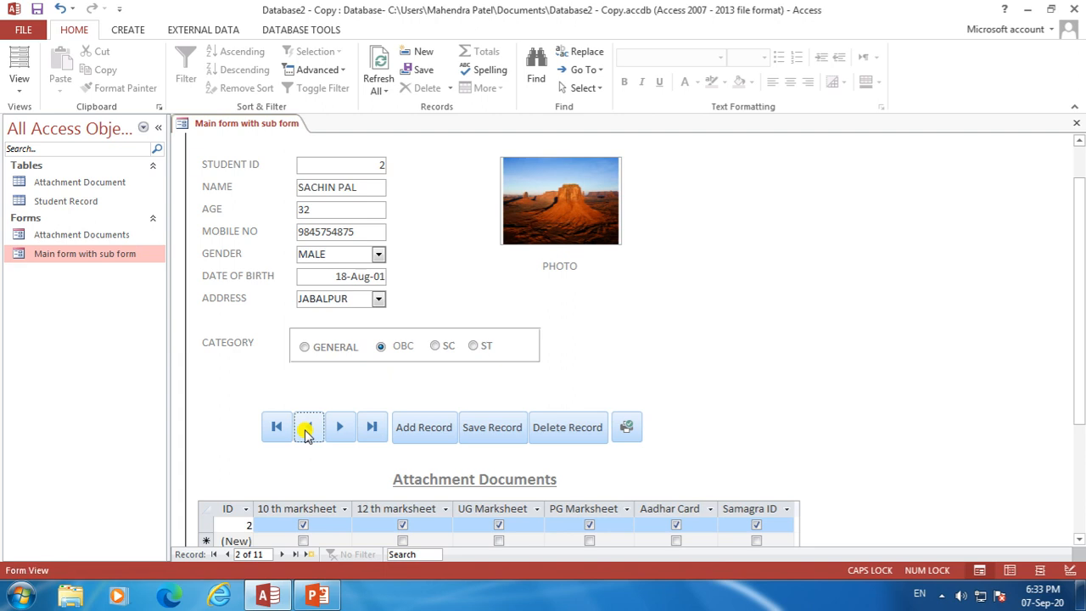
Go back to student ID 1, then open the Student Record table and check the CATEGORY values stored for student IDs 1 to 3
left_click(307, 429)
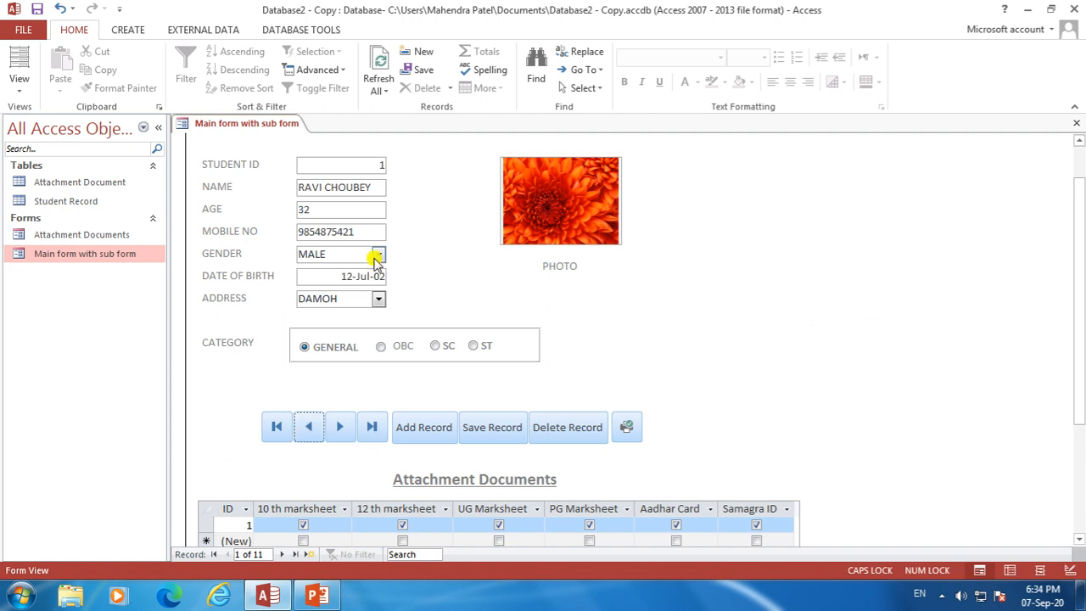
double_click(82, 208)
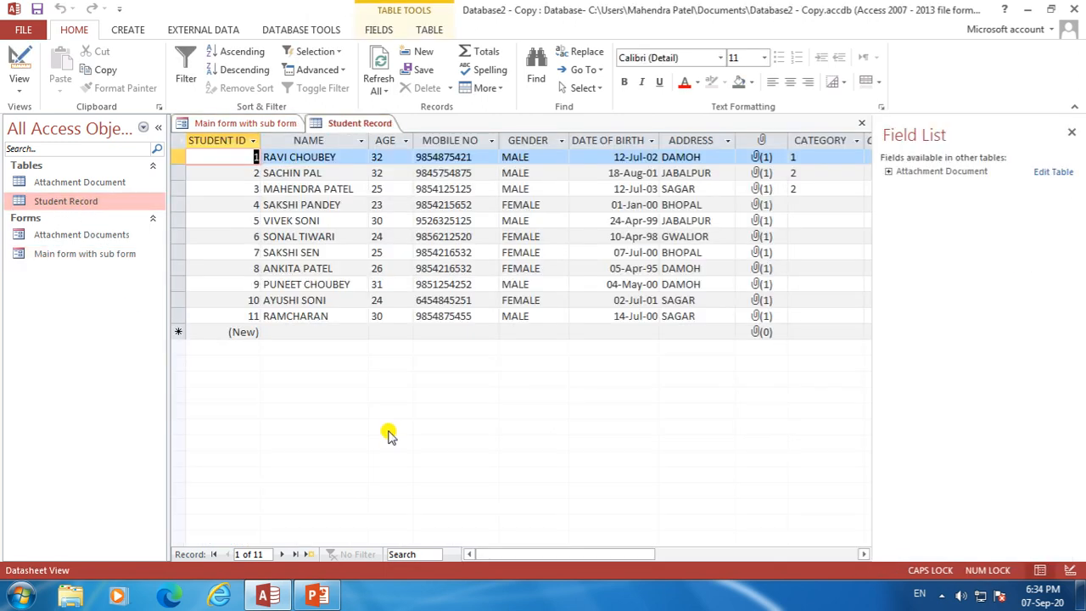
left_click(804, 159)
left_click(806, 174)
left_click(801, 188)
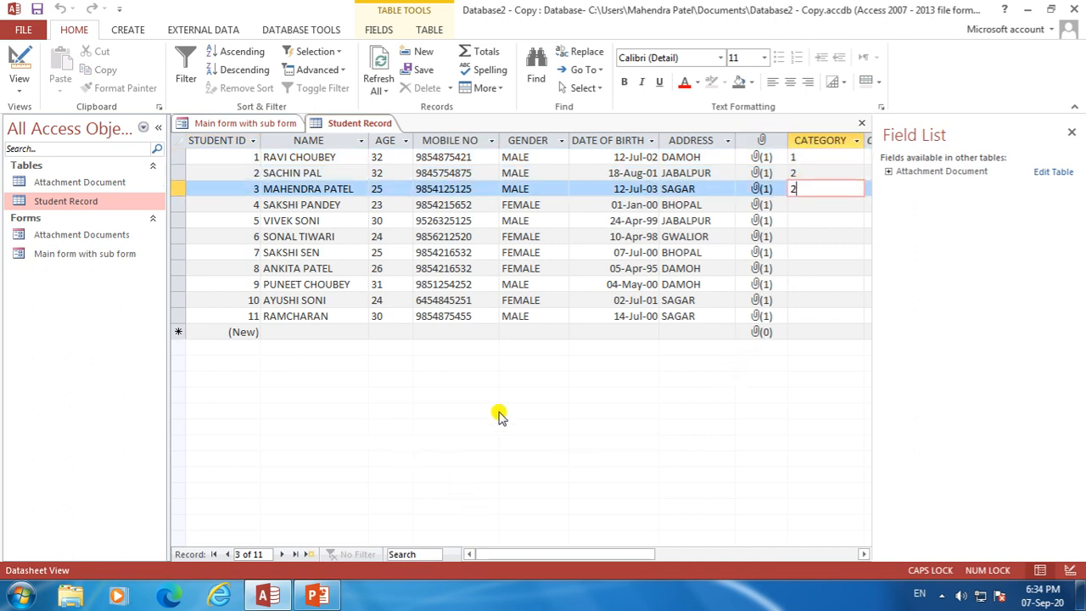
Save the Student Record table, return to the Main form with sub form and save it as well
right_click(353, 124)
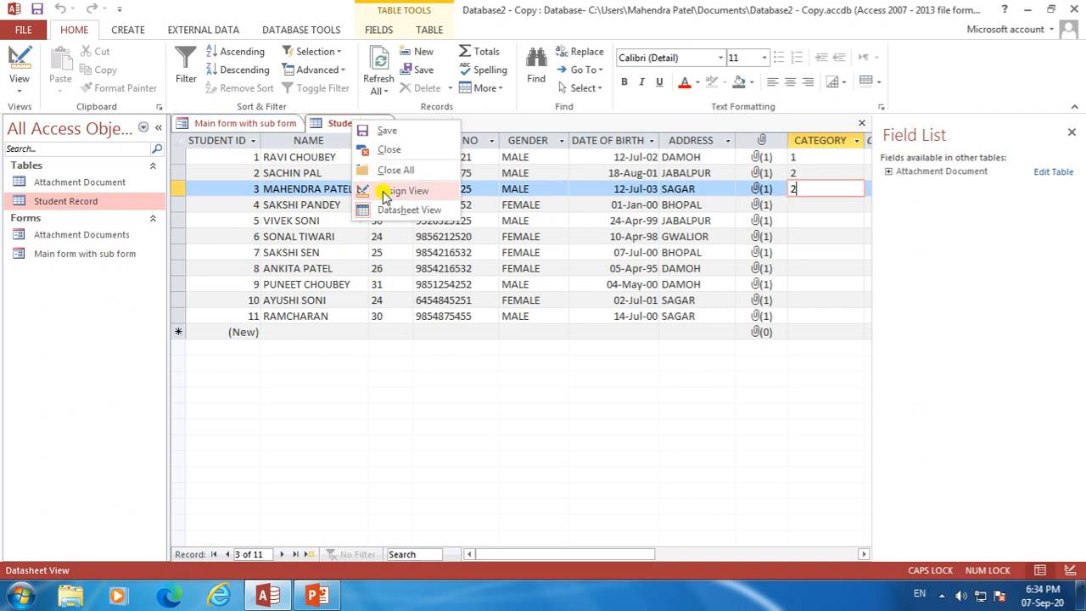
left_click(387, 133)
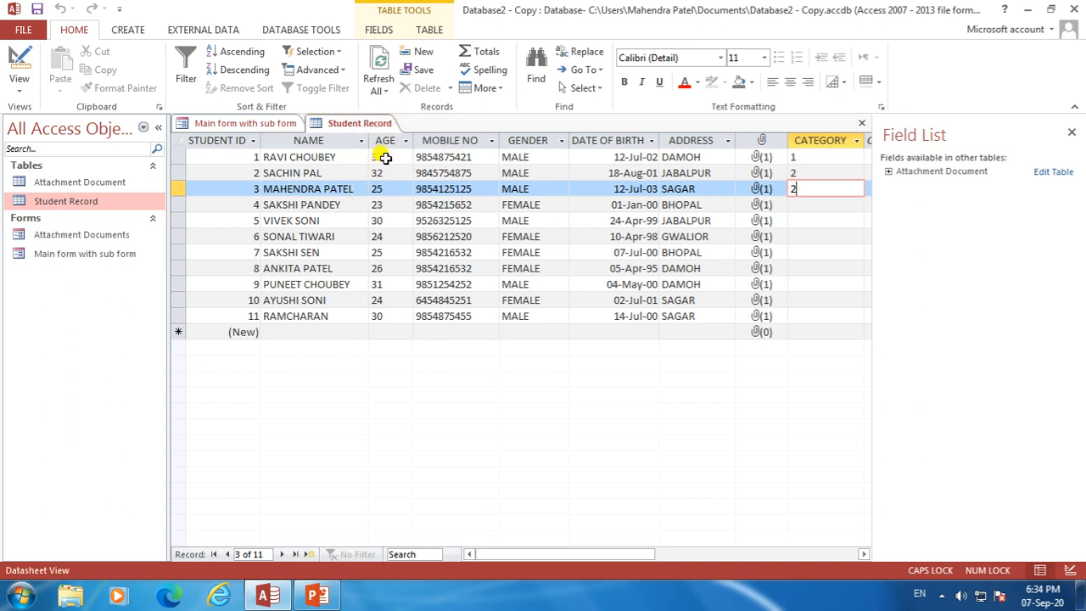
left_click(253, 123)
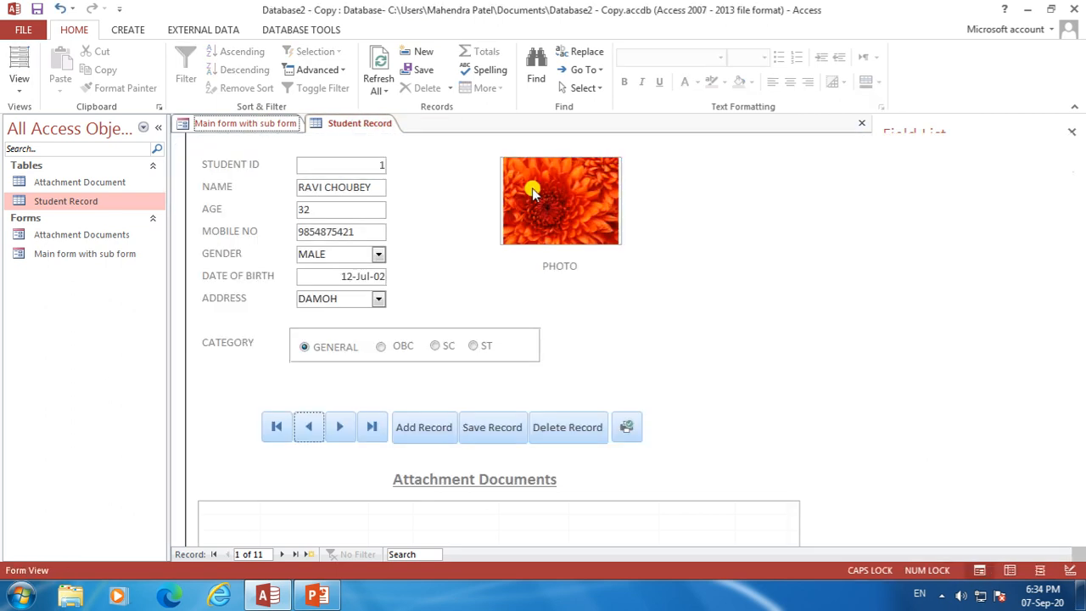
right_click(280, 125)
left_click(347, 137)
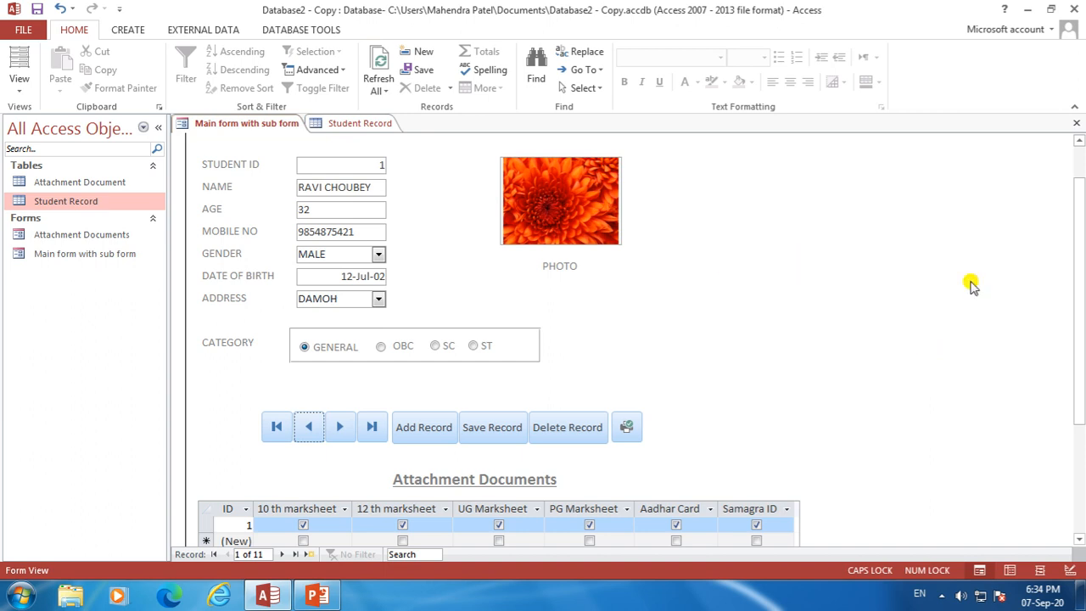
left_click_drag(1079, 262, 1079, 234)
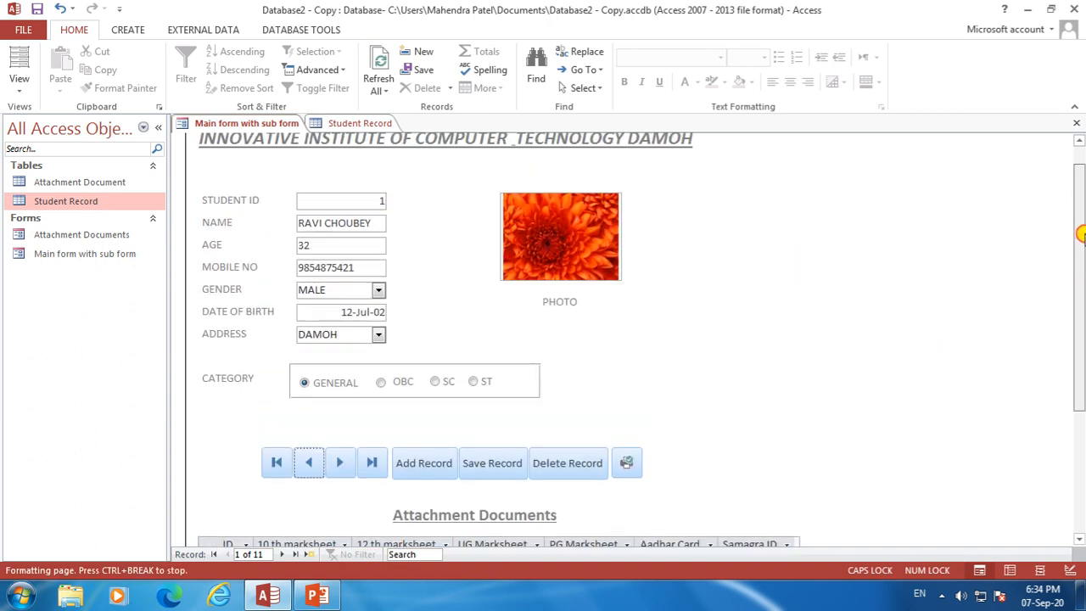